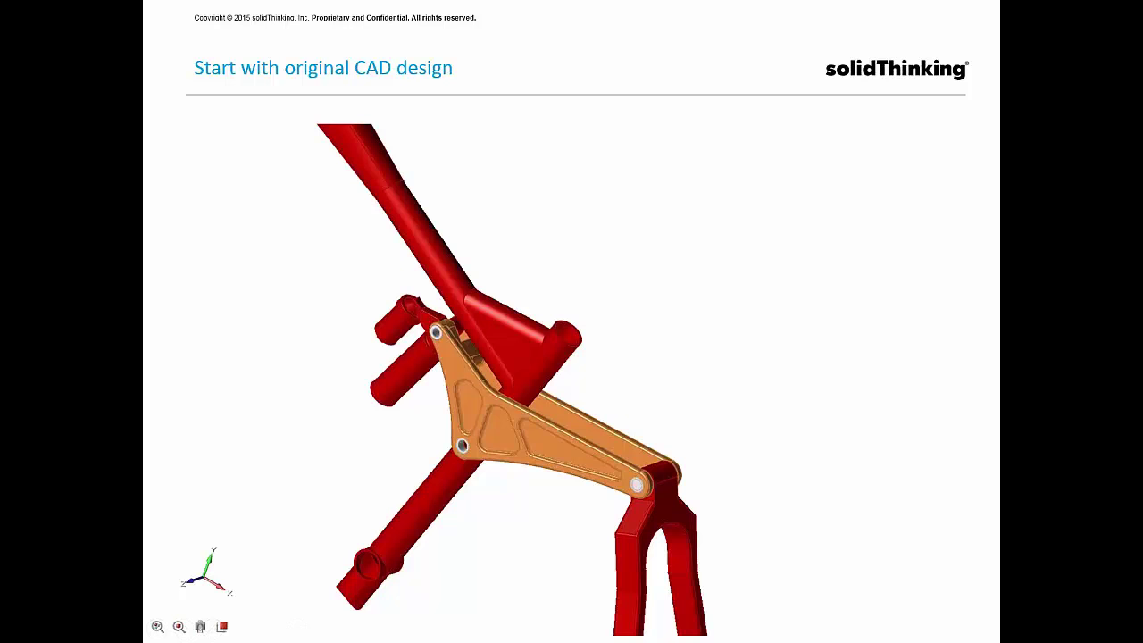
Step: Leave the slideshow, switch to solidThinking Inspire and import Bracket_Start_Assembly.x_t from the 13 0 Inspire_rollout folder
{"action": "key", "text": "Escape"}
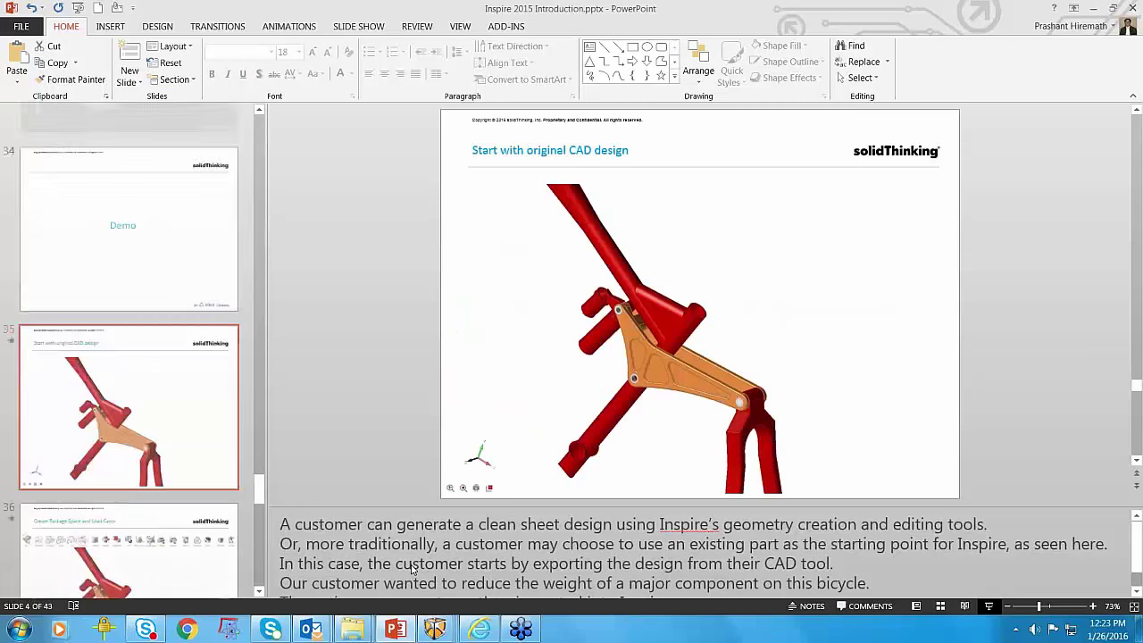
{"action": "mouse_move", "coordinate": [435, 629]}
{"action": "left_click", "coordinate": [299, 576]}
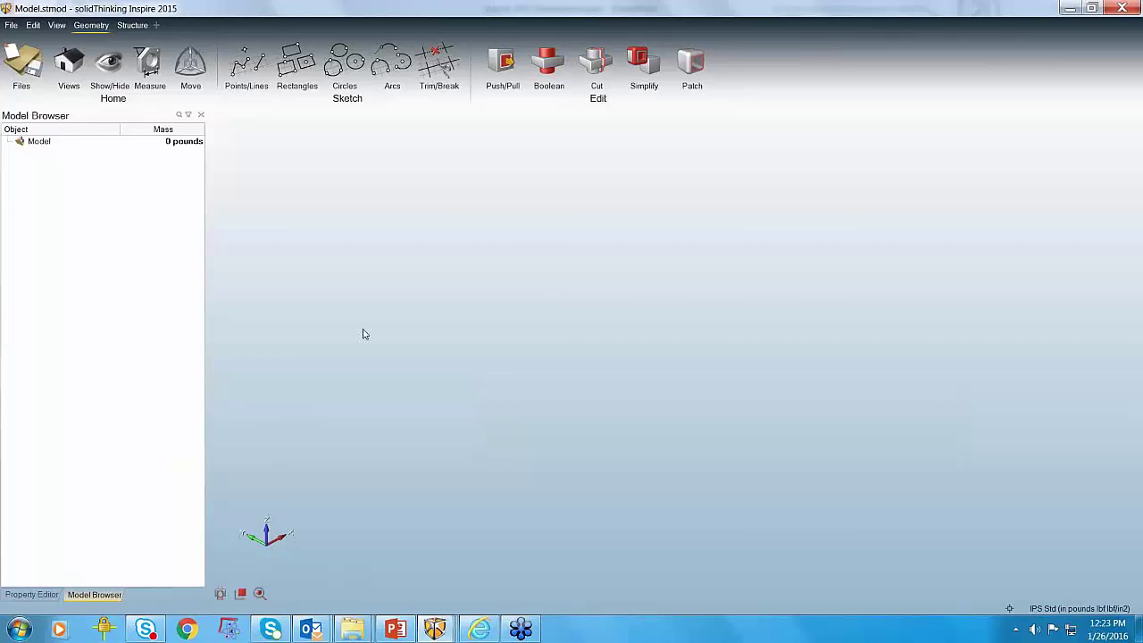
{"action": "mouse_move", "coordinate": [351, 627]}
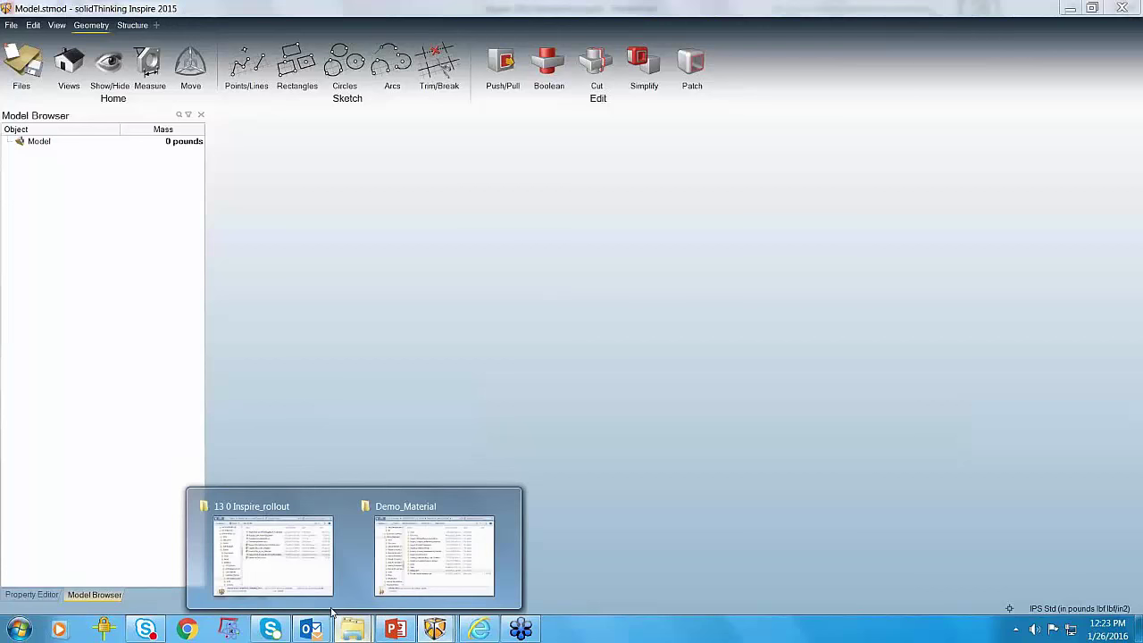
{"action": "left_click", "coordinate": [290, 576]}
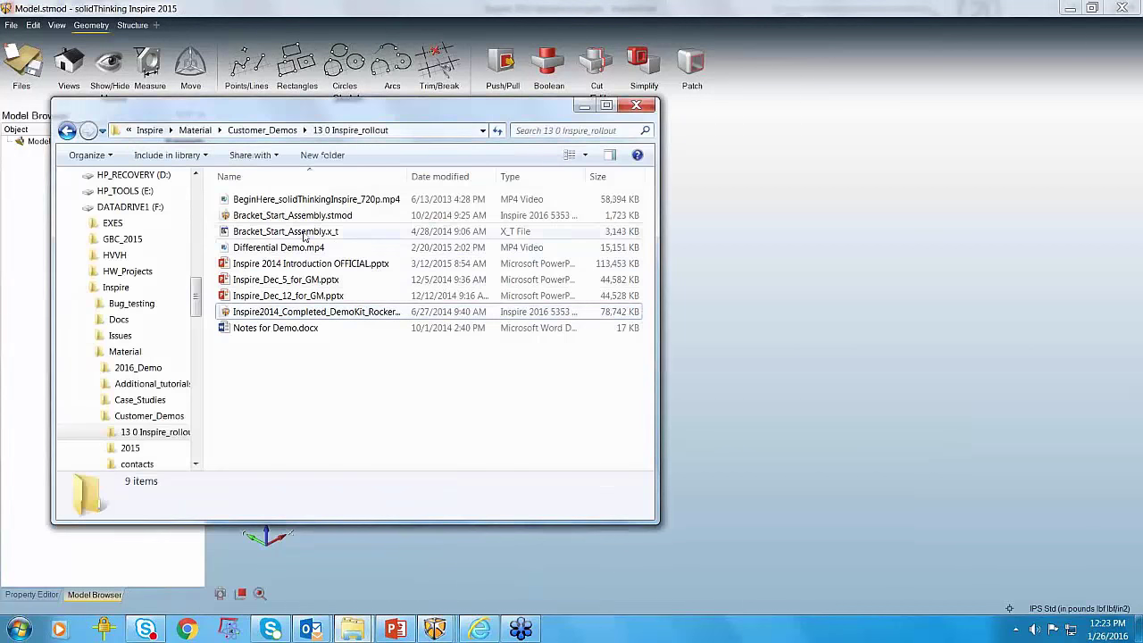
{"action": "left_click", "coordinate": [420, 232]}
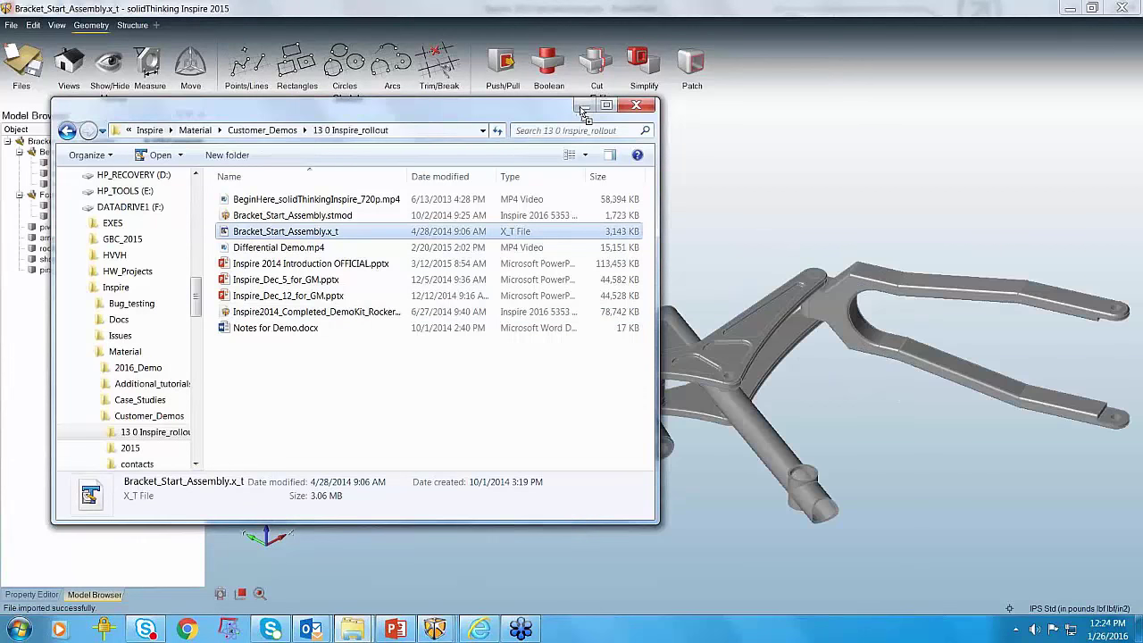
{"action": "left_click", "coordinate": [580, 106]}
{"action": "mouse_move", "coordinate": [1036, 222]}
{"action": "right_mouse_down"}
{"action": "mouse_move", "coordinate": [936, 258]}
{"action": "mouse_move", "coordinate": [890, 299]}
{"action": "mouse_move", "coordinate": [836, 245]}
{"action": "mouse_move", "coordinate": [748, 269]}
{"action": "mouse_move", "coordinate": [994, 326]}
{"action": "mouse_move", "coordinate": [893, 314]}
{"action": "mouse_move", "coordinate": [817, 205]}
{"action": "mouse_move", "coordinate": [753, 204]}
{"action": "mouse_move", "coordinate": [761, 211]}
{"action": "mouse_move", "coordinate": [684, 314]}
{"action": "mouse_move", "coordinate": [684, 270]}
{"action": "mouse_move", "coordinate": [723, 223]}
{"action": "right_mouse_up"}
{"action": "scroll", "coordinate": [723, 223], "scroll_direction": "down", "scroll_amount": 3}
Step: Switch to the other Inspire window and load Bracket_Start_Assembly.stmod from the 13 0 Inspire_rollout folder
{"action": "mouse_move", "coordinate": [435, 629]}
{"action": "left_click", "coordinate": [439, 561]}
{"action": "mouse_move", "coordinate": [350, 630]}
{"action": "left_click", "coordinate": [268, 536]}
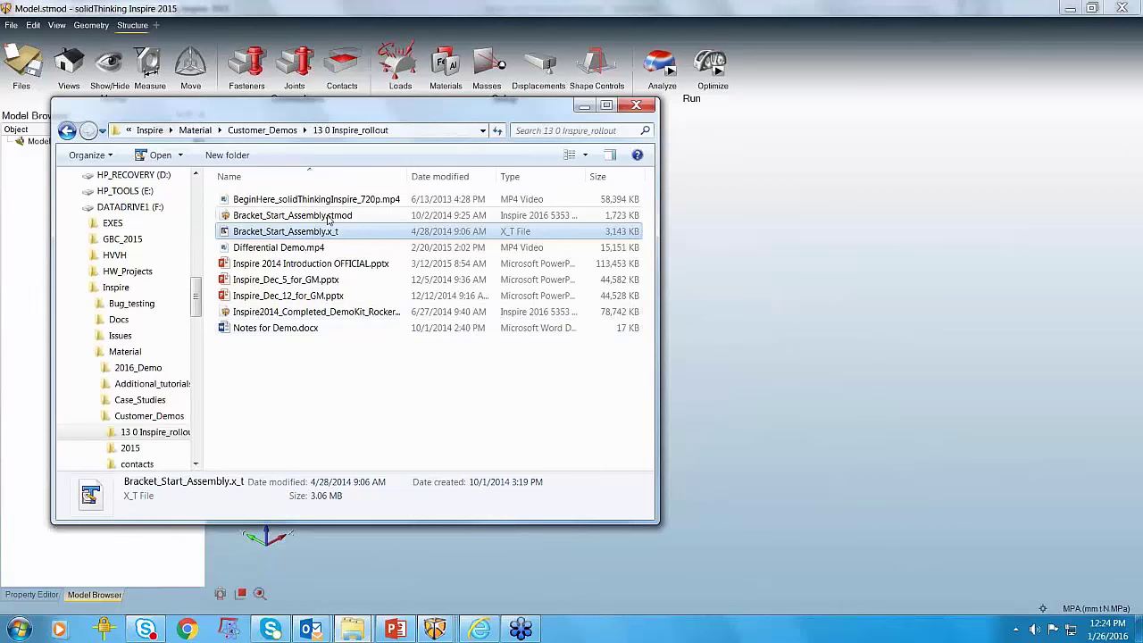
{"action": "double_click", "coordinate": [344, 215]}
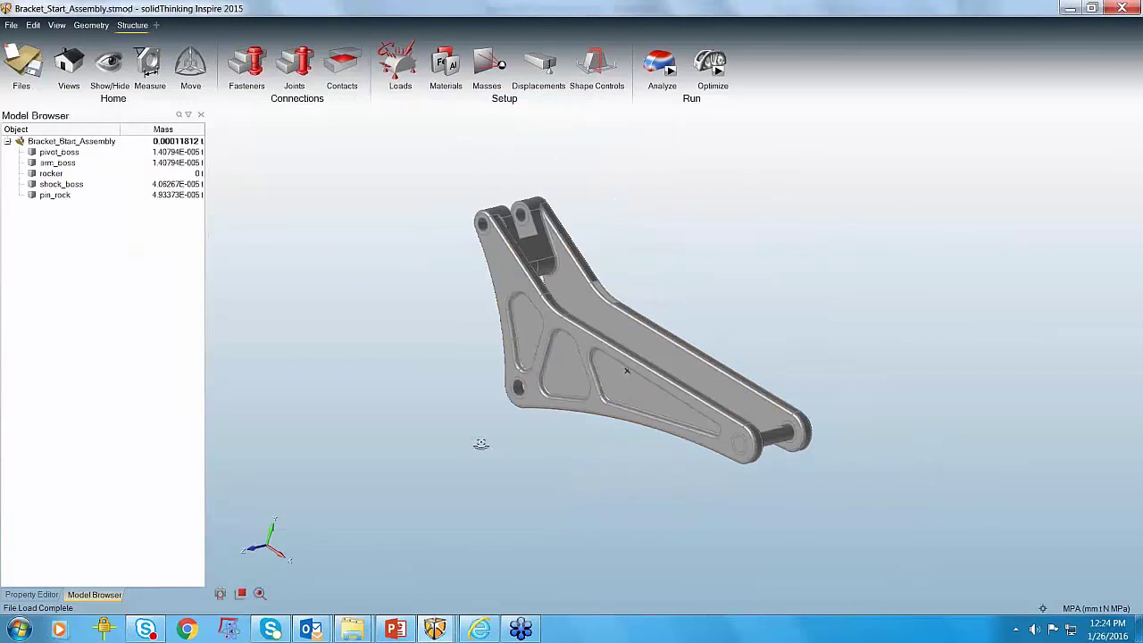
Step: Patch the missing face at the bend on the upper edge of the rocker's far arm
{"action": "right_click_drag", "start_coordinate": [481, 444], "coordinate": [795, 489]}
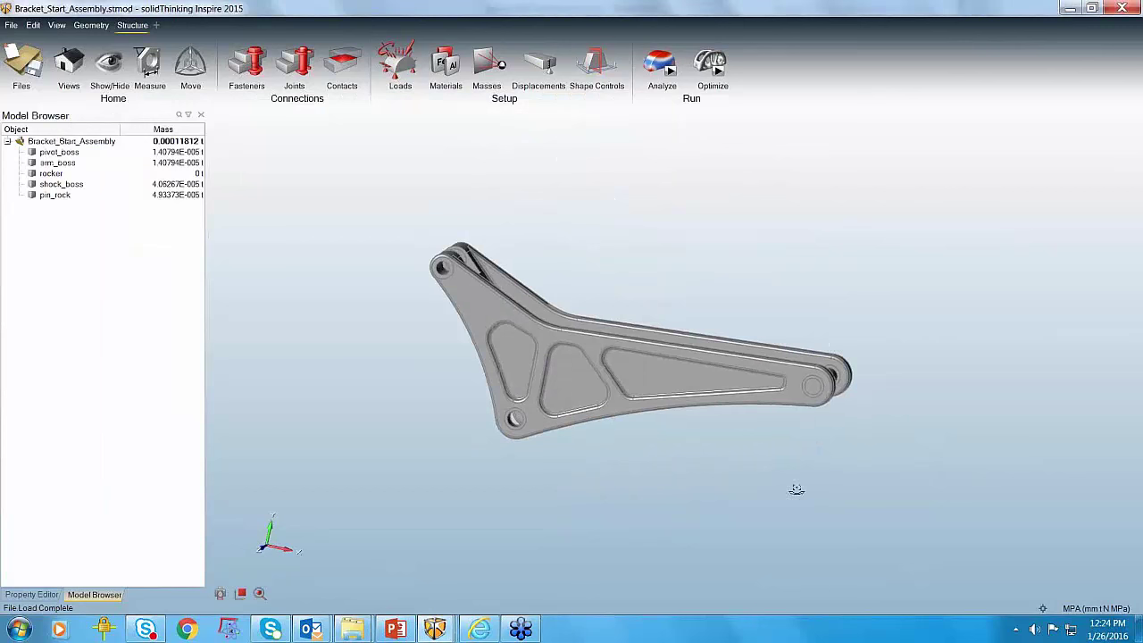
{"action": "mouse_move", "coordinate": [753, 265]}
{"action": "right_mouse_down"}
{"action": "mouse_move", "coordinate": [732, 288]}
{"action": "mouse_move", "coordinate": [724, 273]}
{"action": "mouse_move", "coordinate": [669, 309]}
{"action": "mouse_move", "coordinate": [569, 327]}
{"action": "mouse_move", "coordinate": [625, 258]}
{"action": "mouse_move", "coordinate": [671, 253]}
{"action": "mouse_move", "coordinate": [664, 283]}
{"action": "mouse_move", "coordinate": [590, 347]}
{"action": "mouse_move", "coordinate": [635, 326]}
{"action": "right_mouse_up"}
{"action": "scroll", "coordinate": [676, 250], "scroll_direction": "up", "scroll_amount": 2}
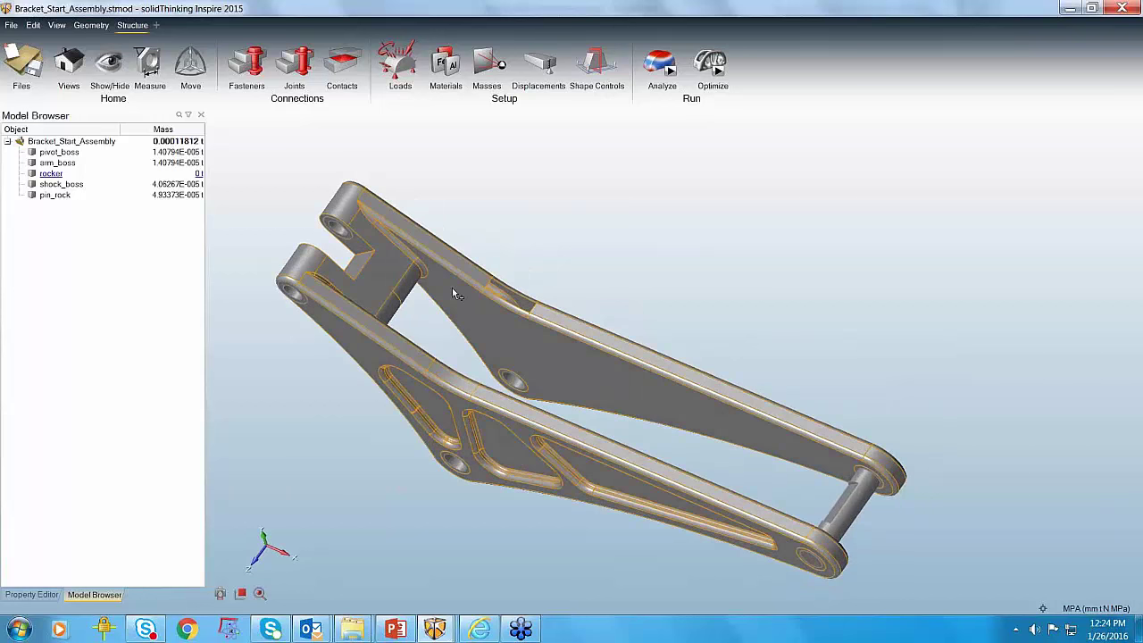
{"action": "scroll", "coordinate": [615, 403], "scroll_direction": "up", "scroll_amount": 2}
{"action": "right_click_drag", "start_coordinate": [615, 402], "coordinate": [420, 303]}
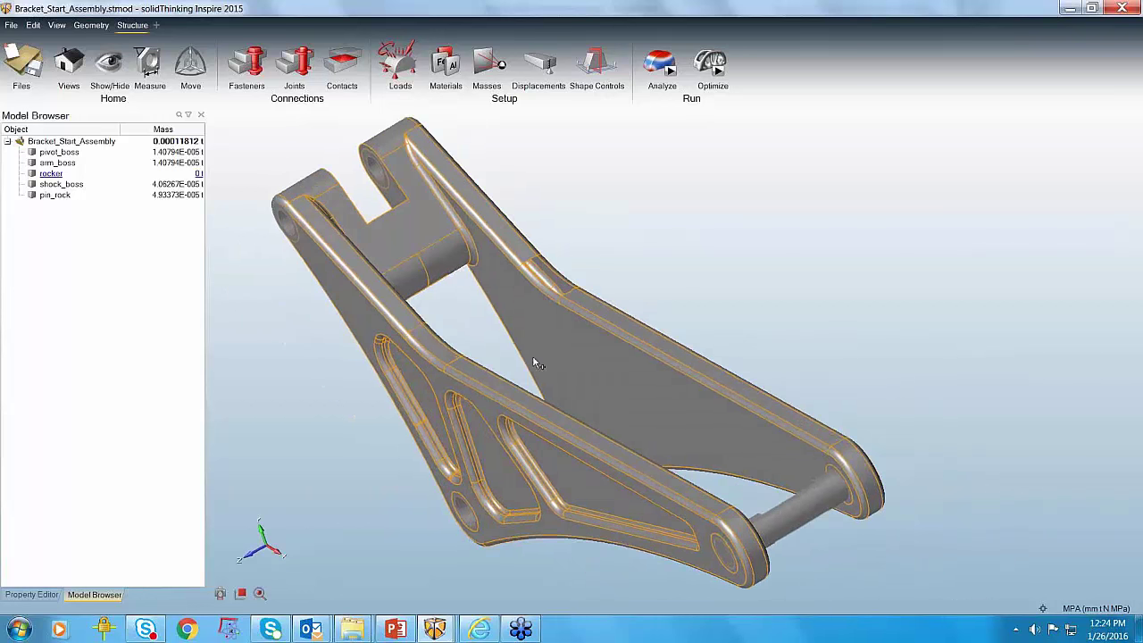
{"action": "left_click", "coordinate": [96, 26]}
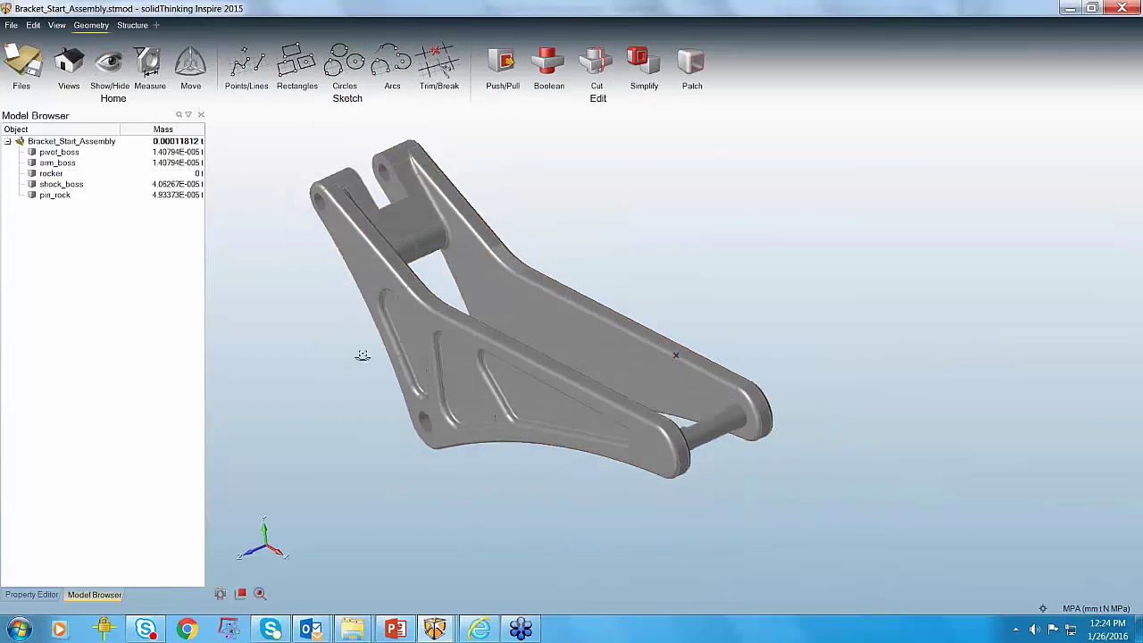
{"action": "left_click", "coordinate": [692, 62]}
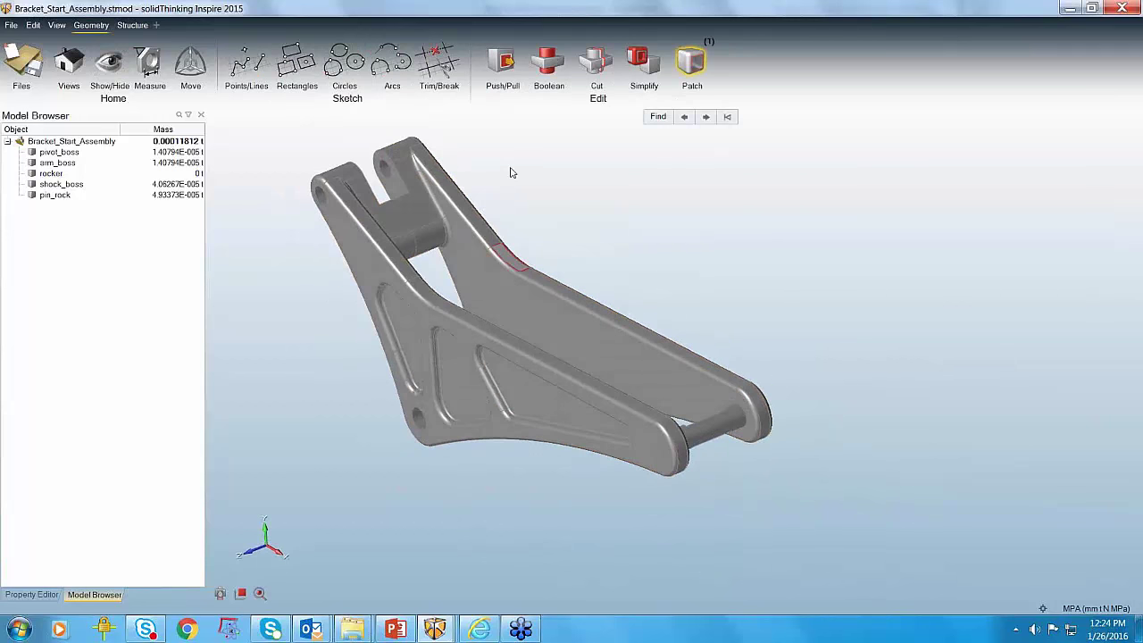
{"action": "scroll", "coordinate": [480, 217], "scroll_direction": "up", "scroll_amount": 1}
{"action": "scroll", "coordinate": [481, 217], "scroll_direction": "up", "scroll_amount": 4}
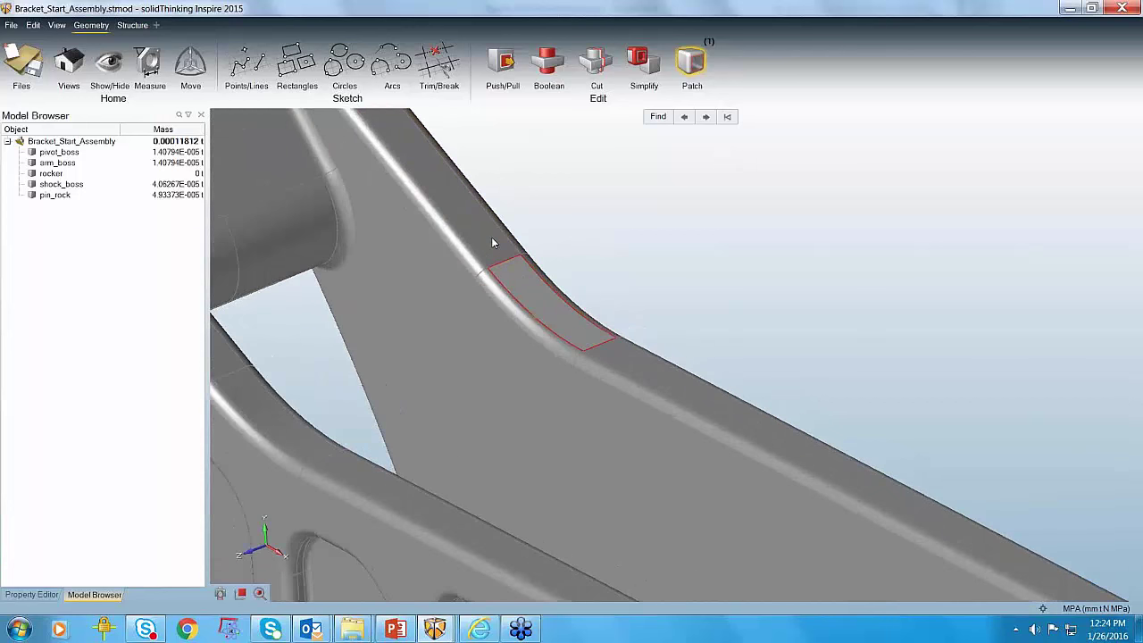
{"action": "left_click", "coordinate": [502, 262]}
{"action": "scroll", "coordinate": [696, 254], "scroll_direction": "down", "scroll_amount": 4}
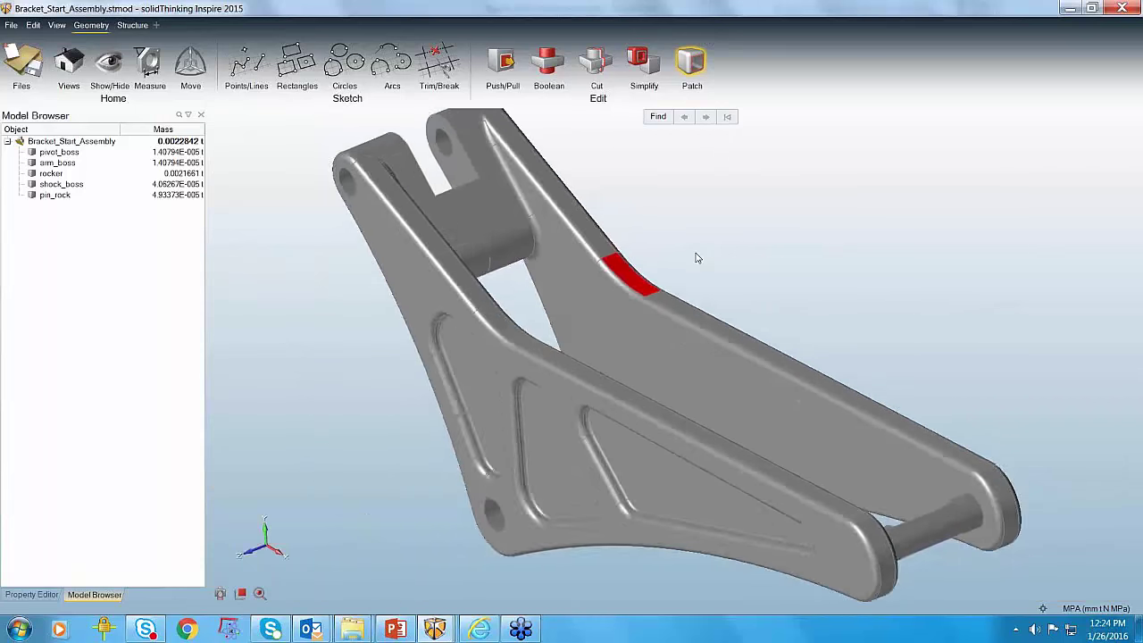
{"action": "left_click", "coordinate": [697, 258]}
Step: Find the rocker's holes and pockets with Simplify and remove the three pockets on the near arm's outer side
{"action": "right_click_drag", "start_coordinate": [362, 434], "coordinate": [396, 432]}
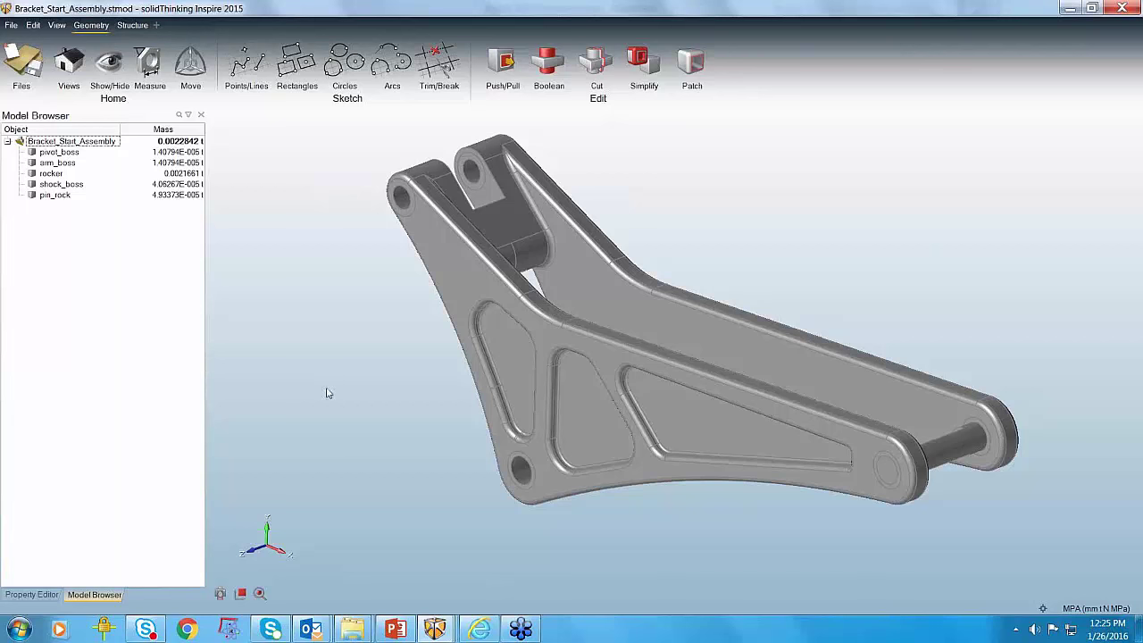
{"action": "mouse_move", "coordinate": [352, 399]}
{"action": "right_mouse_down"}
{"action": "mouse_move", "coordinate": [339, 406]}
{"action": "mouse_move", "coordinate": [416, 396]}
{"action": "mouse_move", "coordinate": [391, 390]}
{"action": "mouse_move", "coordinate": [416, 339]}
{"action": "mouse_move", "coordinate": [360, 402]}
{"action": "mouse_move", "coordinate": [377, 408]}
{"action": "right_mouse_up"}
{"action": "mouse_move", "coordinate": [543, 470]}
{"action": "right_mouse_down"}
{"action": "mouse_move", "coordinate": [534, 508]}
{"action": "mouse_move", "coordinate": [562, 455]}
{"action": "mouse_move", "coordinate": [473, 340]}
{"action": "right_mouse_up"}
{"action": "scroll", "coordinate": [478, 375], "scroll_direction": "up", "scroll_amount": 3}
{"action": "scroll", "coordinate": [732, 362], "scroll_direction": "down", "scroll_amount": 5}
{"action": "mouse_move", "coordinate": [748, 251]}
{"action": "right_mouse_down"}
{"action": "mouse_move", "coordinate": [444, 309]}
{"action": "mouse_move", "coordinate": [347, 312]}
{"action": "mouse_move", "coordinate": [362, 306]}
{"action": "mouse_move", "coordinate": [296, 365]}
{"action": "mouse_move", "coordinate": [339, 375]}
{"action": "mouse_move", "coordinate": [355, 403]}
{"action": "mouse_move", "coordinate": [669, 258]}
{"action": "right_mouse_up"}
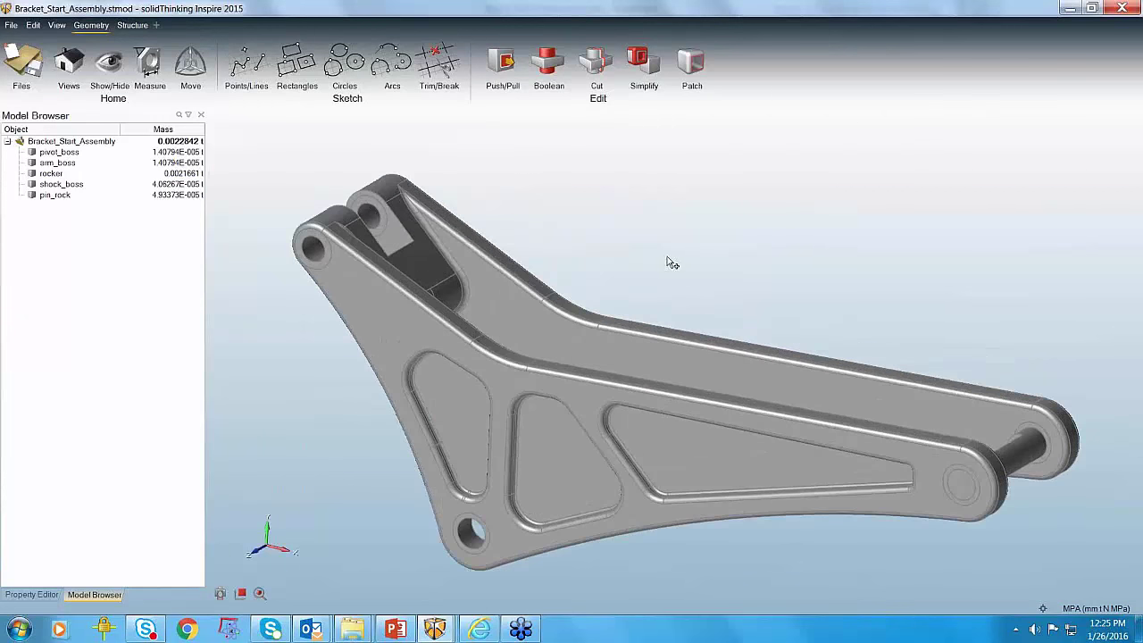
{"action": "left_click", "coordinate": [641, 63]}
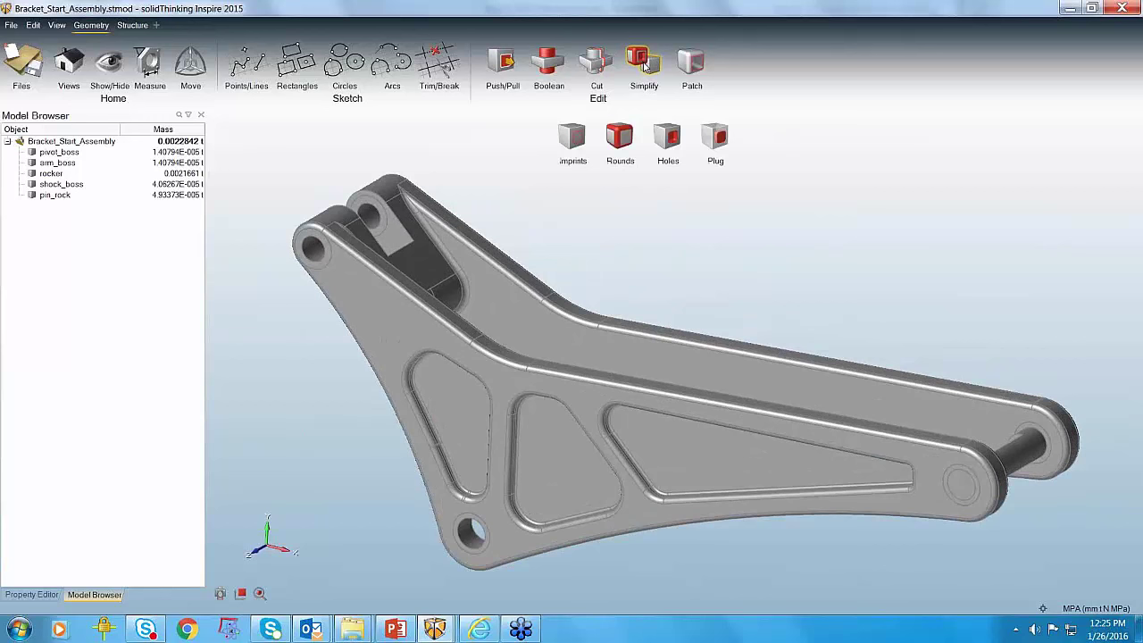
{"action": "left_click", "coordinate": [667, 135]}
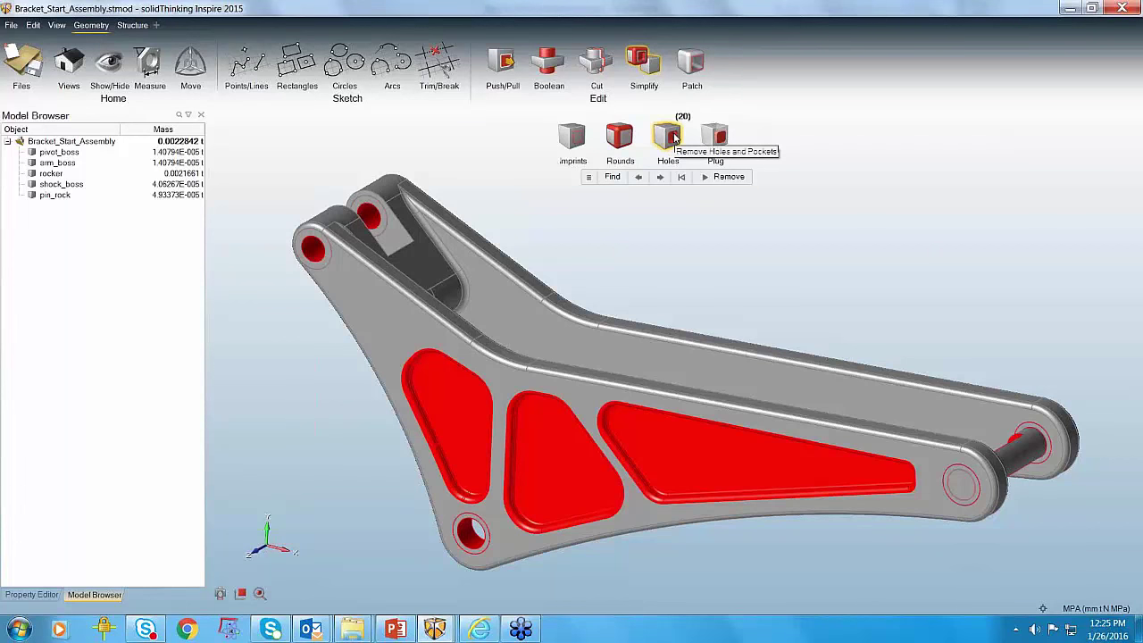
{"action": "left_click", "coordinate": [688, 455]}
{"action": "left_click", "coordinate": [554, 474]}
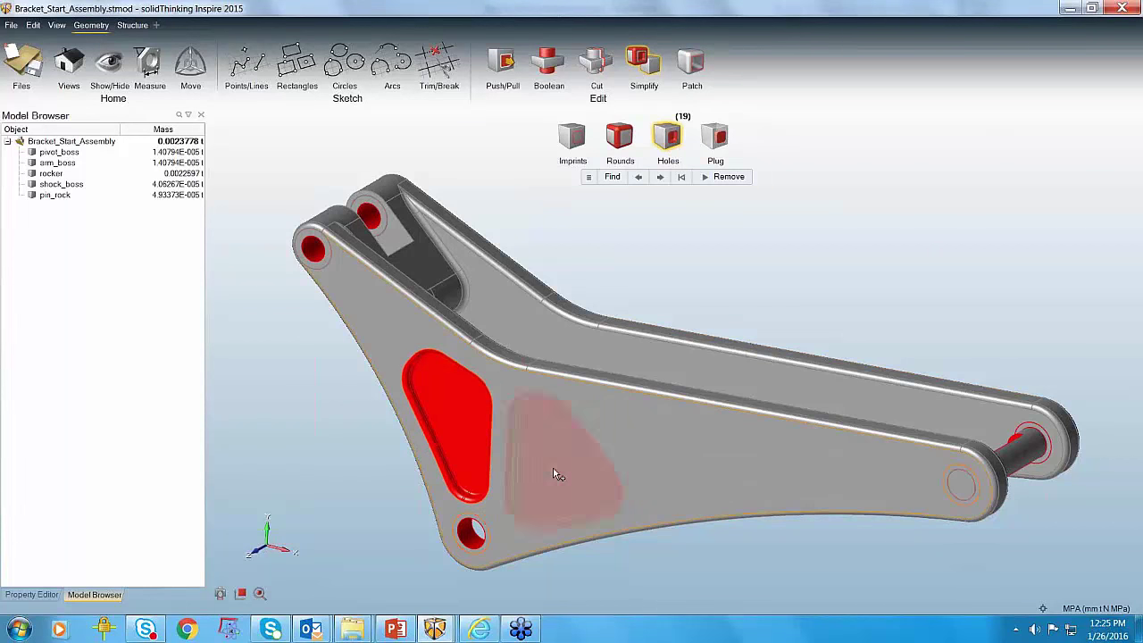
{"action": "left_click", "coordinate": [461, 413]}
Step: Remove the three pockets on the outer side of the rocker's opposite arm
{"action": "right_click_drag", "start_coordinate": [938, 340], "coordinate": [707, 392]}
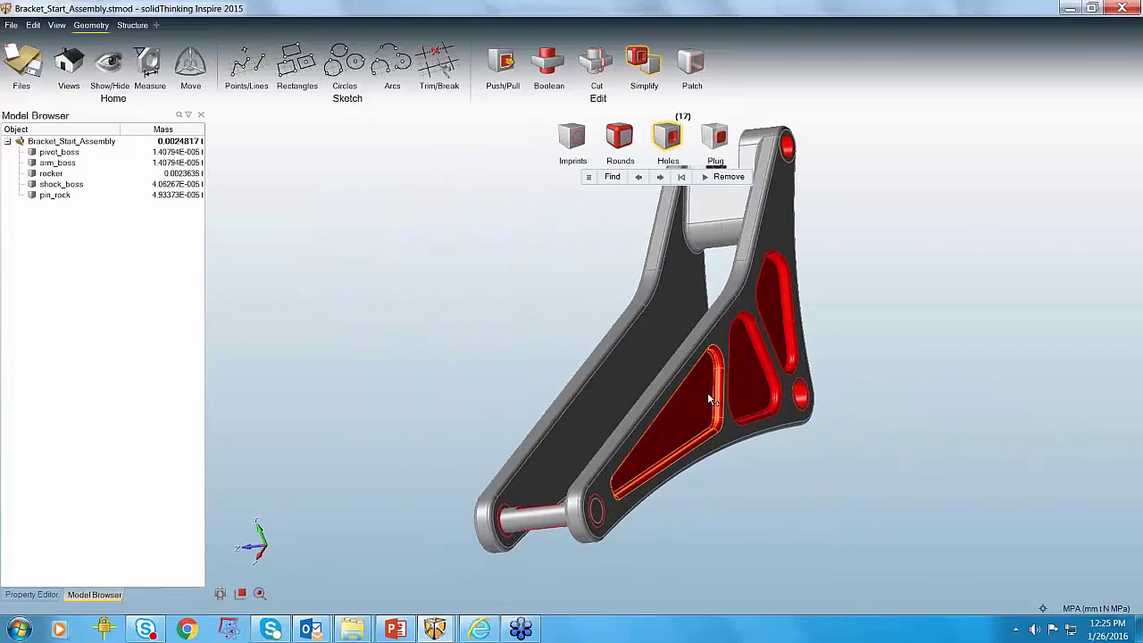
{"action": "left_click", "coordinate": [708, 392]}
{"action": "left_click", "coordinate": [774, 331]}
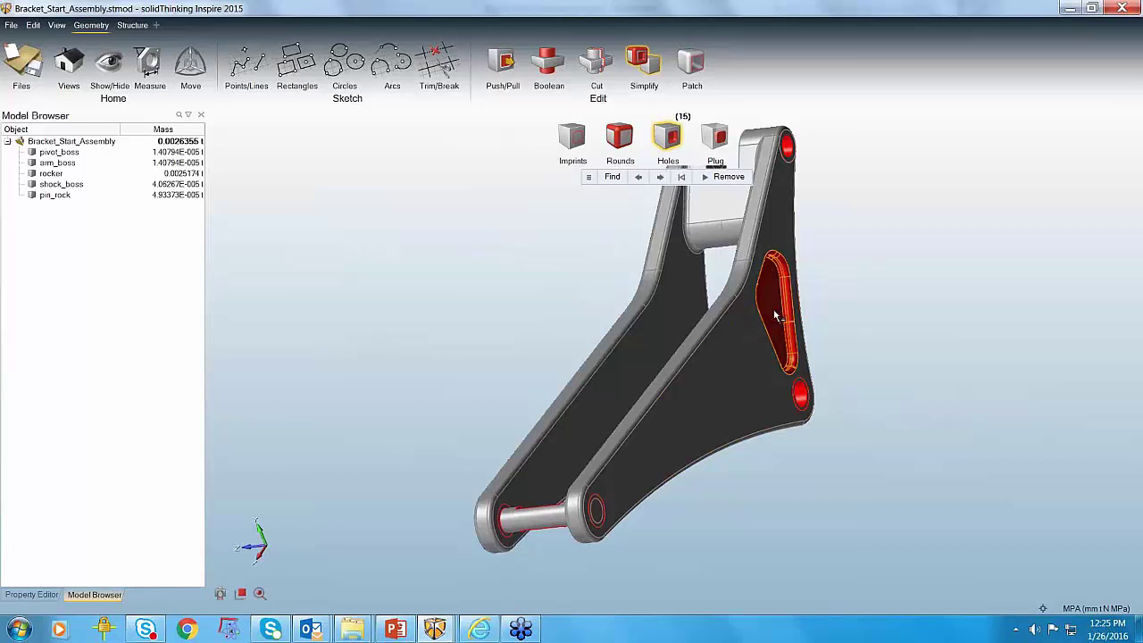
{"action": "left_click", "coordinate": [782, 294]}
{"action": "right_click_drag", "start_coordinate": [407, 447], "coordinate": [836, 233]}
{"action": "right_click_drag", "start_coordinate": [741, 458], "coordinate": [549, 383]}
Step: Set the rocker part as a design space
{"action": "left_click", "coordinate": [438, 362]}
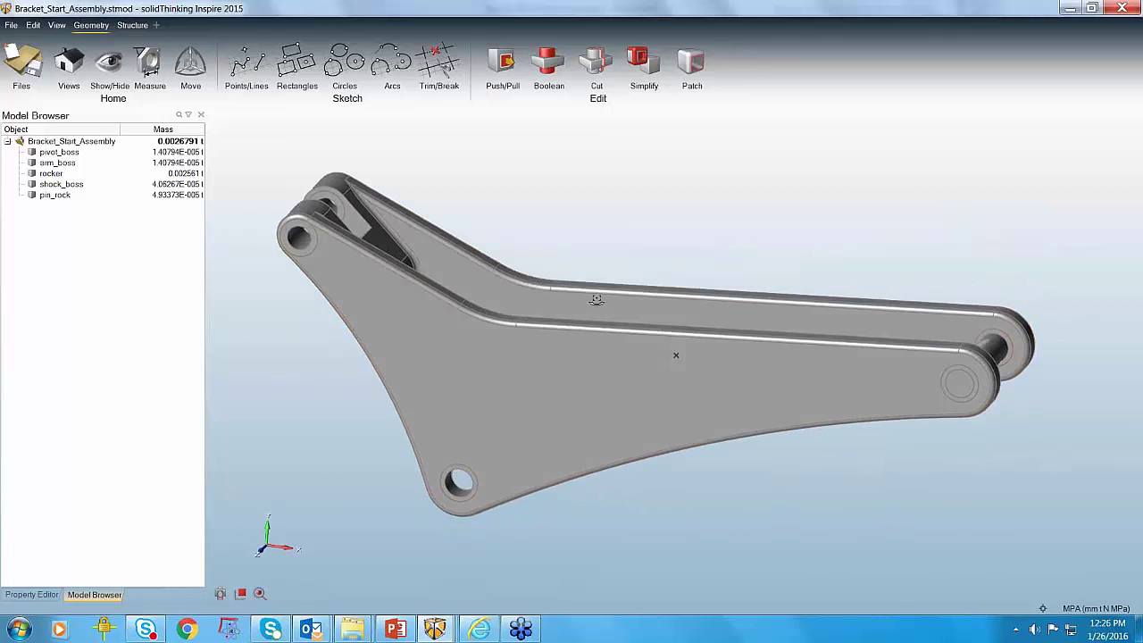
{"action": "left_click", "coordinate": [549, 383]}
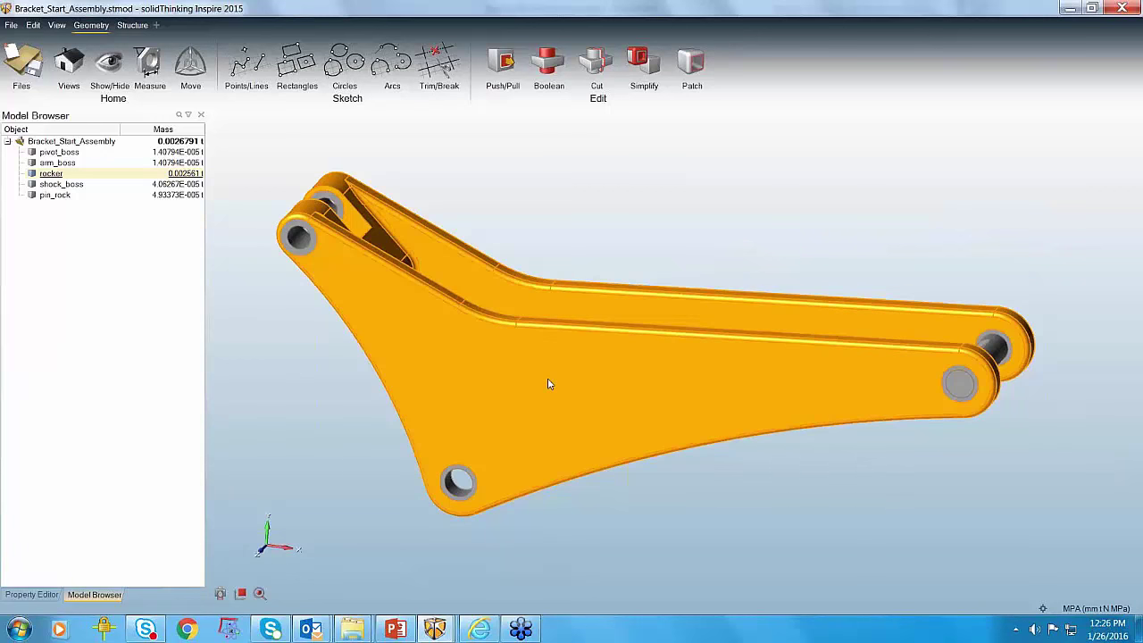
{"action": "right_click", "coordinate": [548, 382]}
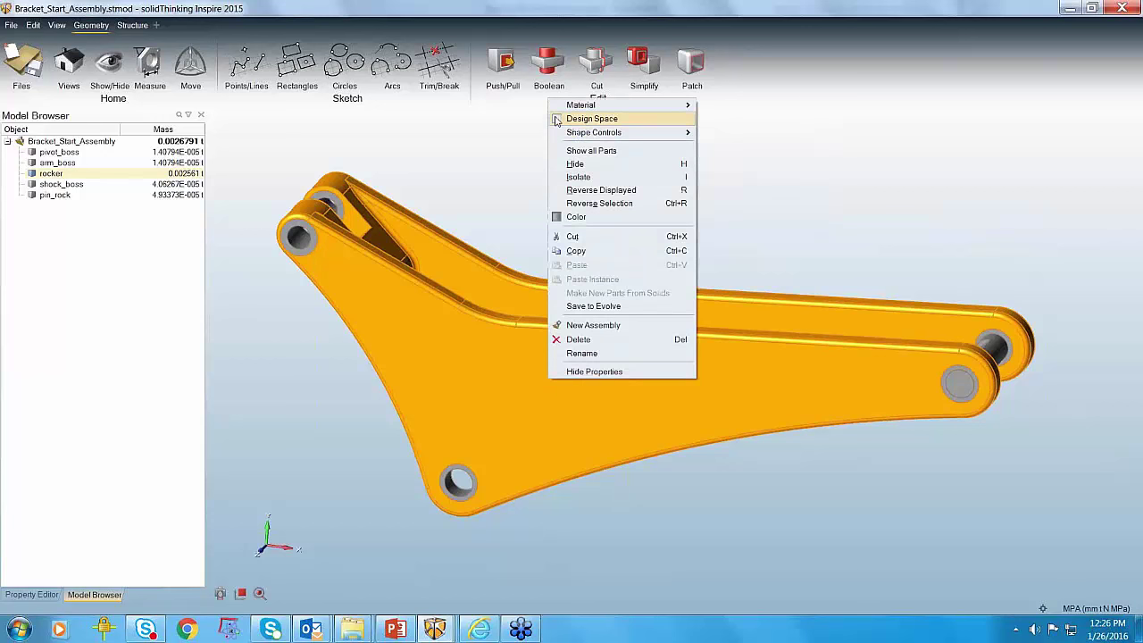
{"action": "left_click", "coordinate": [591, 119]}
{"action": "right_click_drag", "start_coordinate": [542, 268], "coordinate": [591, 209]}
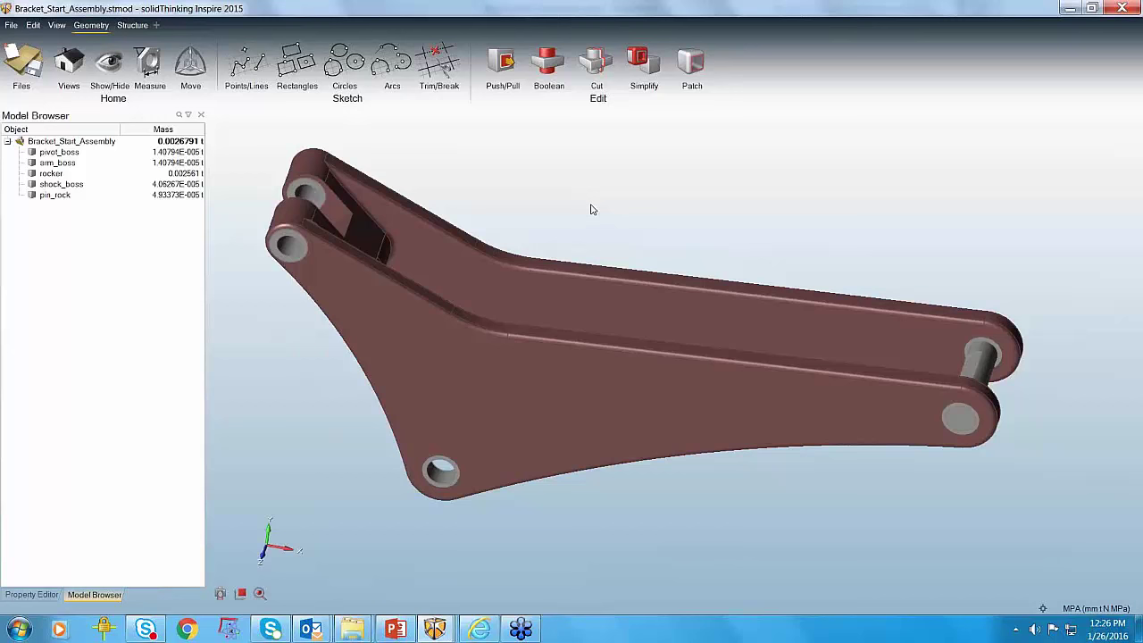
Step: Open the material library and enlarge its window to list all the predefined materials
{"action": "left_click", "coordinate": [134, 25]}
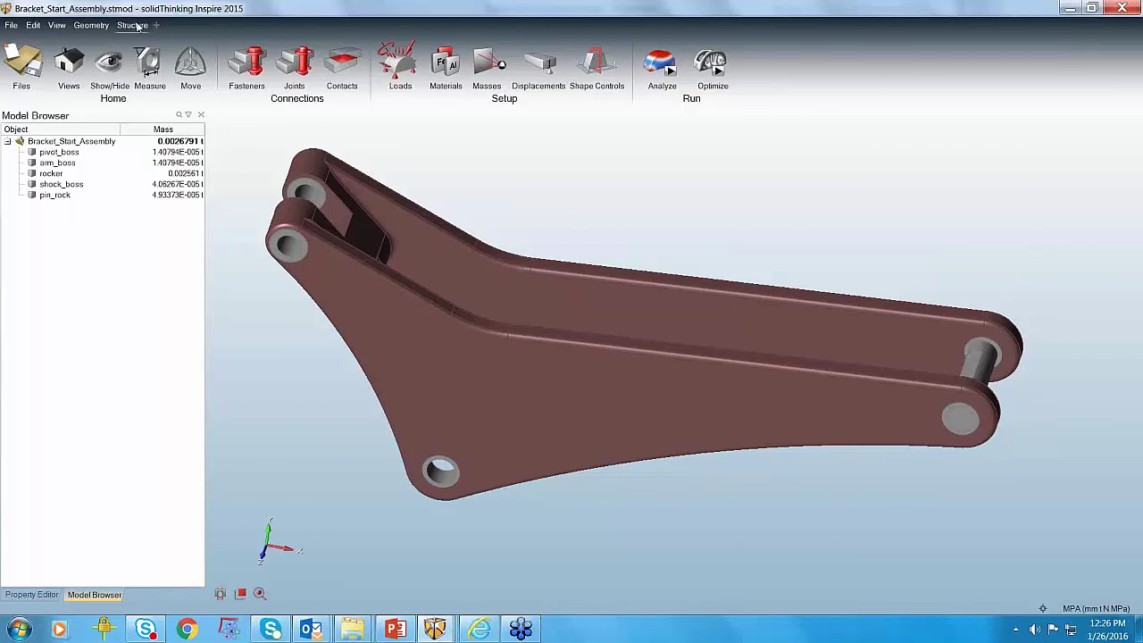
{"action": "left_click", "coordinate": [446, 67]}
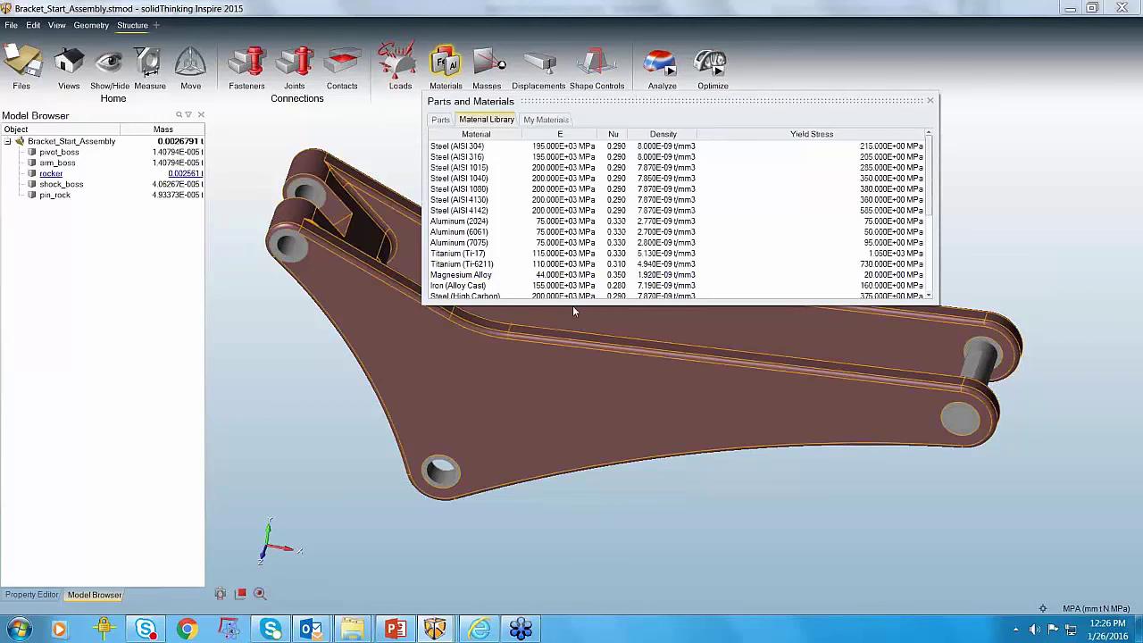
{"action": "left_click_drag", "start_coordinate": [578, 303], "coordinate": [523, 525]}
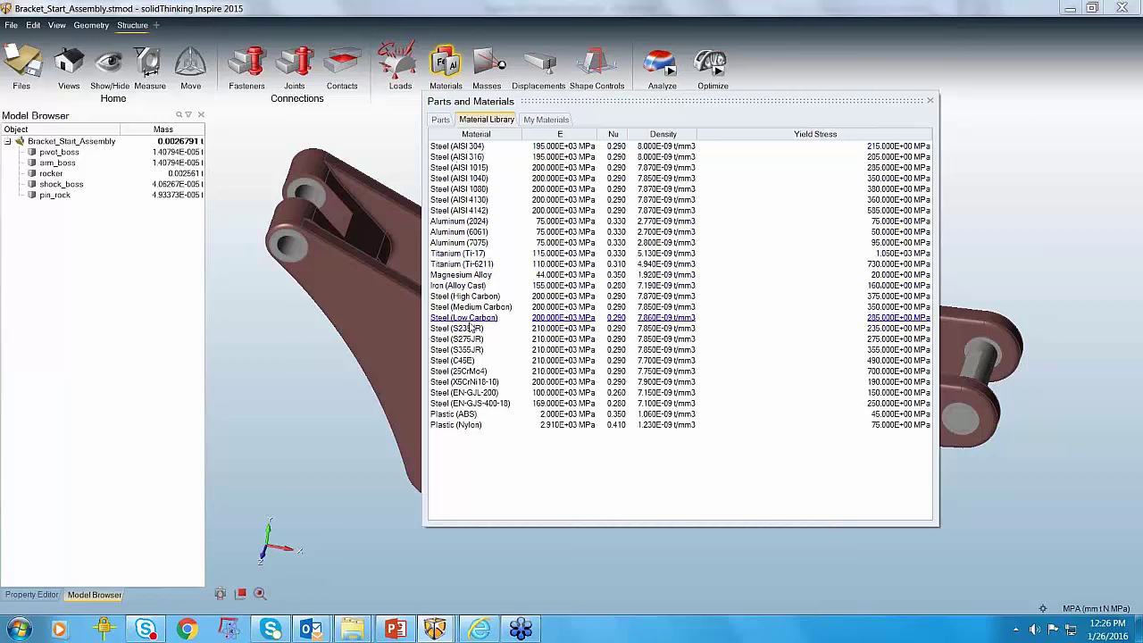
Step: Create a custom material and name it abs
{"action": "left_click", "coordinate": [540, 119]}
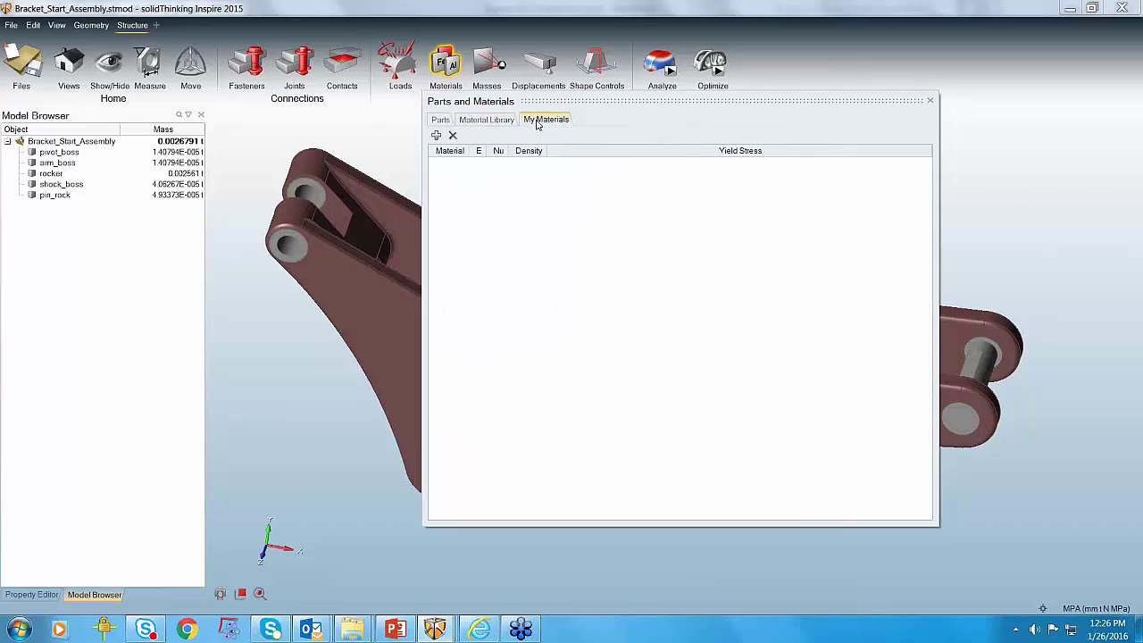
{"action": "left_click", "coordinate": [436, 136]}
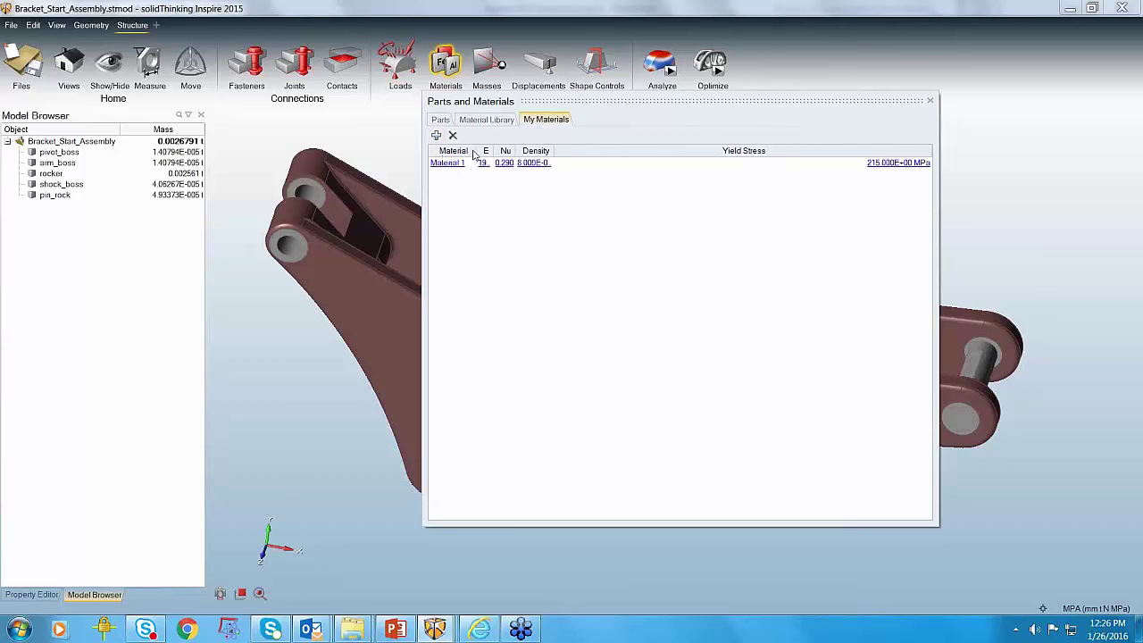
{"action": "left_click", "coordinate": [456, 165]}
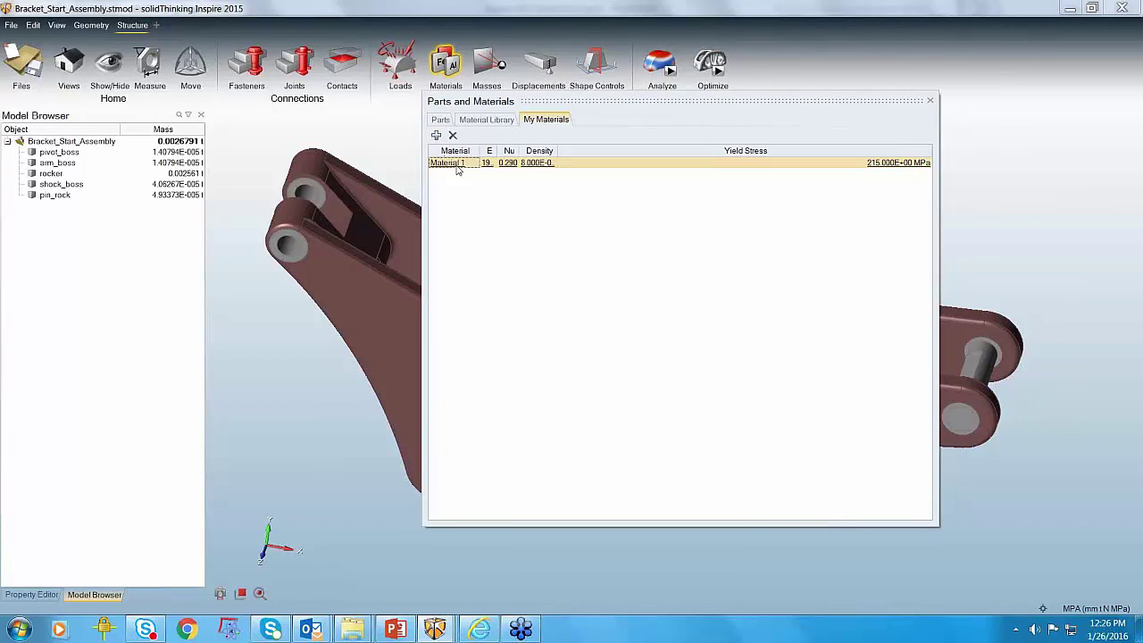
{"action": "double_click", "coordinate": [457, 164]}
{"action": "type", "text": "abs"}
{"action": "key", "text": "Return"}
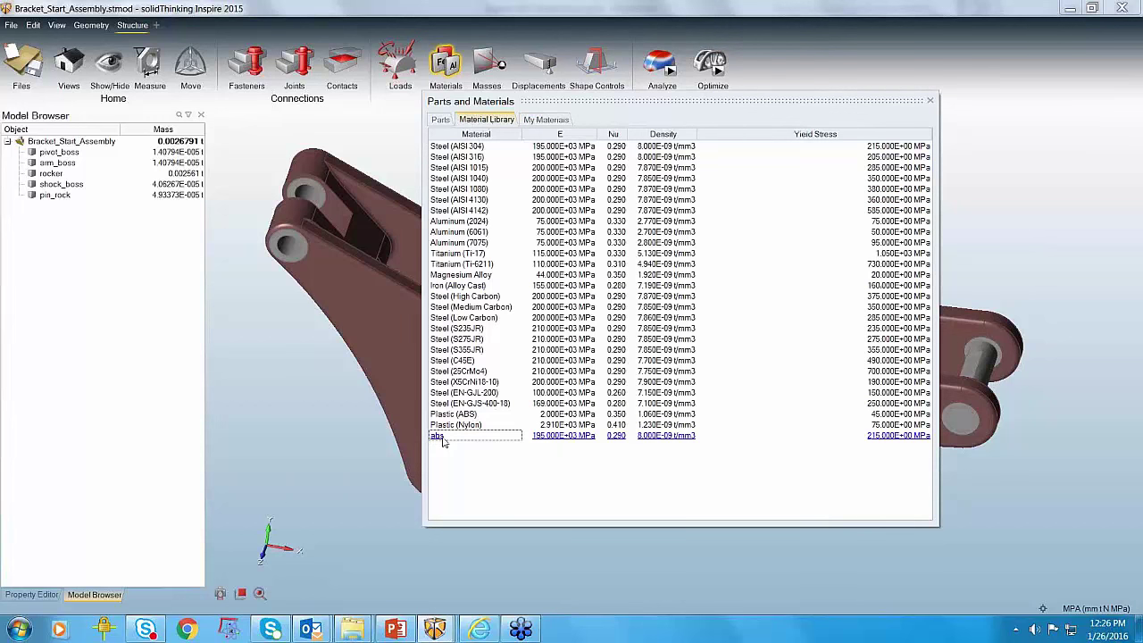
Step: Review the materials assigned to the parts and the options available for the pivot_boss, including the custom abs entry
{"action": "left_click", "coordinate": [440, 120]}
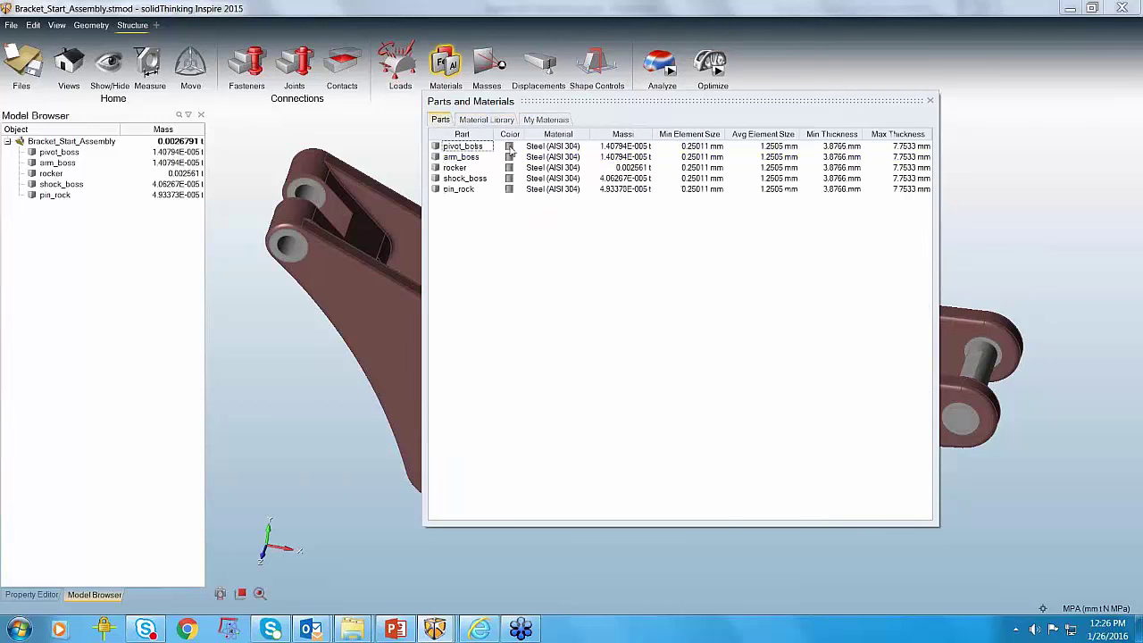
{"action": "left_click", "coordinate": [546, 148]}
{"action": "left_click", "coordinate": [584, 145]}
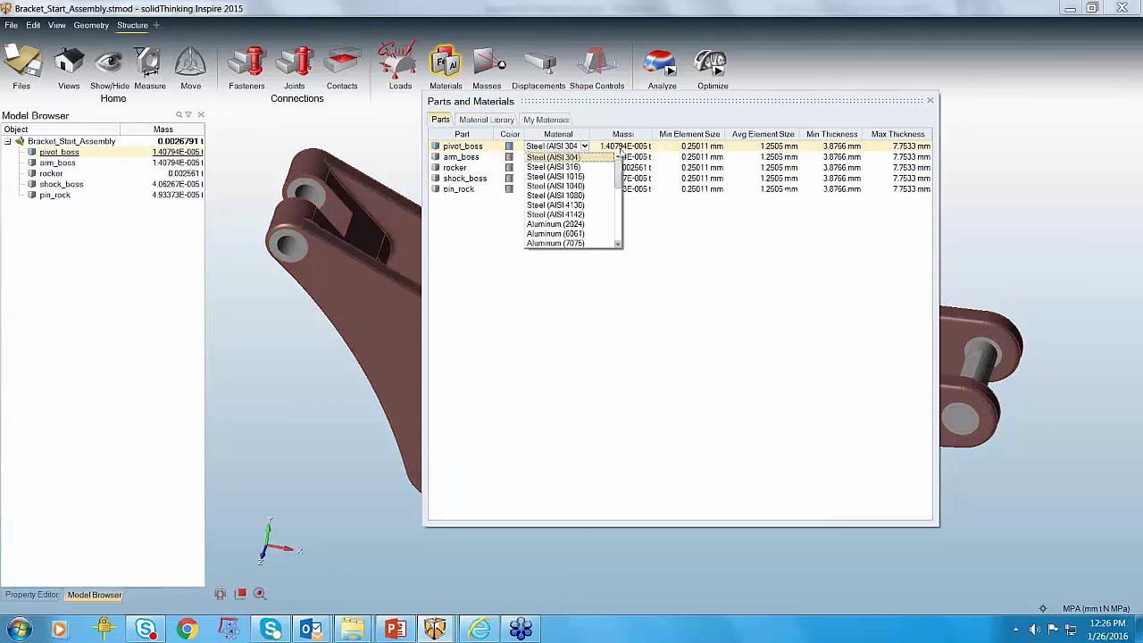
{"action": "left_click_drag", "start_coordinate": [619, 169], "coordinate": [615, 236]}
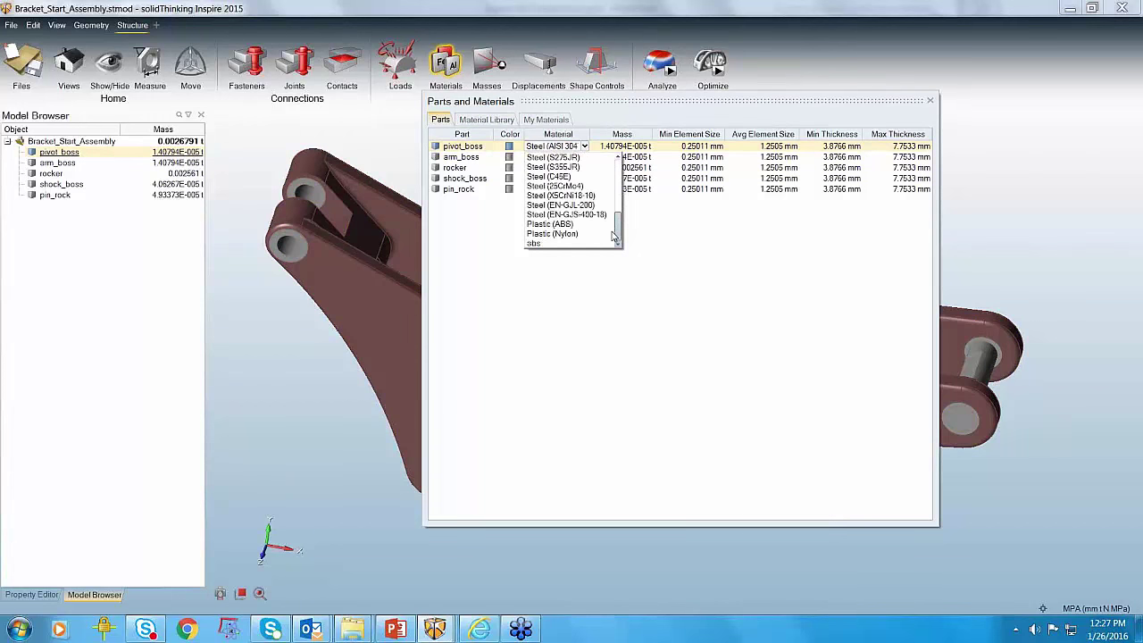
{"action": "left_click", "coordinate": [554, 254]}
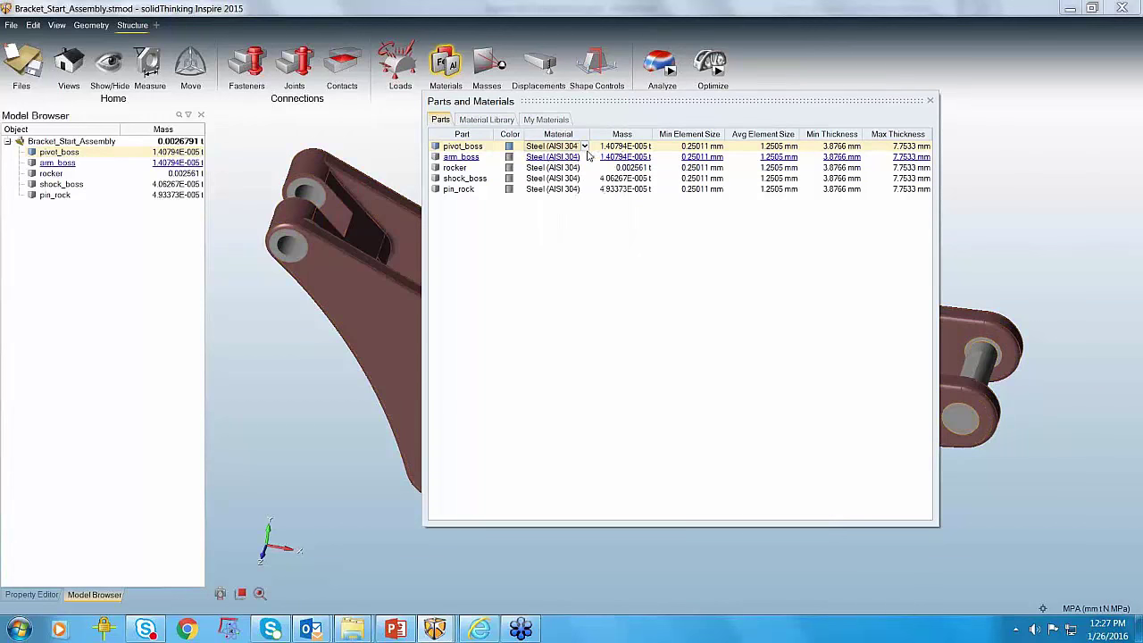
{"action": "left_click", "coordinate": [929, 100]}
{"action": "mouse_move", "coordinate": [845, 176]}
{"action": "right_mouse_down"}
{"action": "mouse_move", "coordinate": [765, 194]}
{"action": "mouse_move", "coordinate": [763, 156]}
{"action": "mouse_move", "coordinate": [974, 194]}
{"action": "mouse_move", "coordinate": [1015, 277]}
{"action": "mouse_move", "coordinate": [964, 289]}
{"action": "mouse_move", "coordinate": [581, 151]}
{"action": "right_mouse_up"}
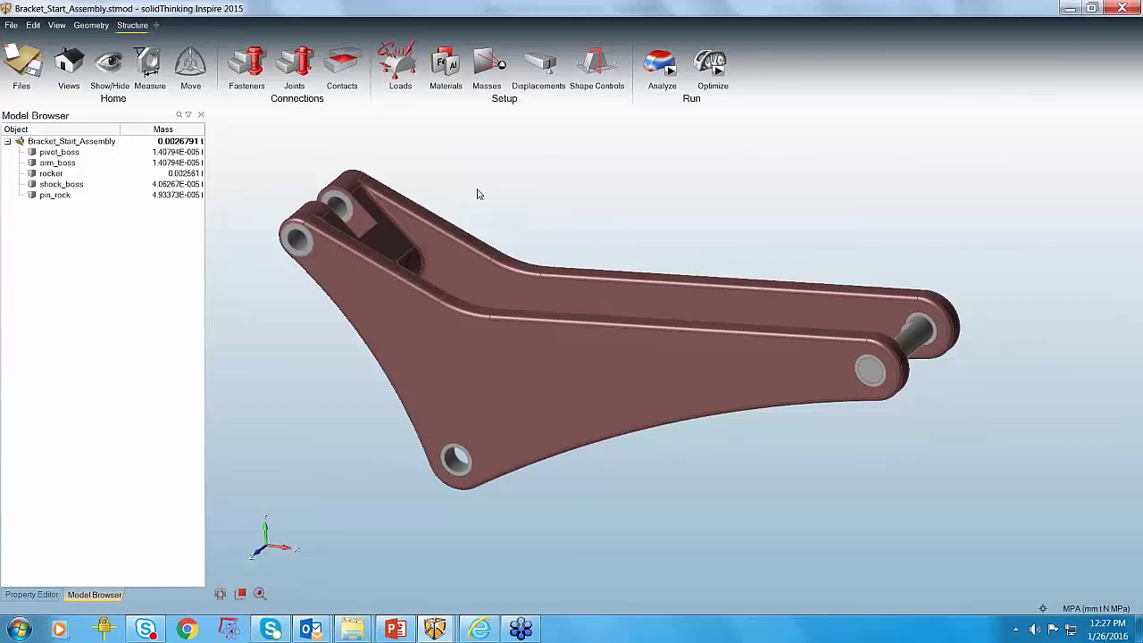
{"action": "left_click", "coordinate": [449, 71]}
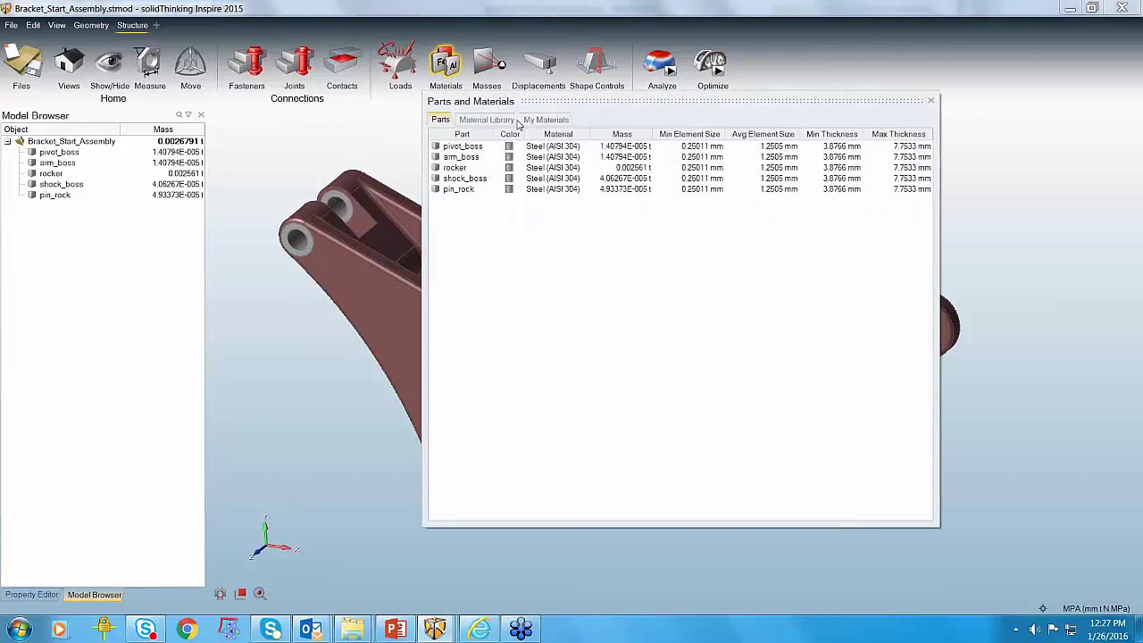
{"action": "left_click", "coordinate": [929, 102]}
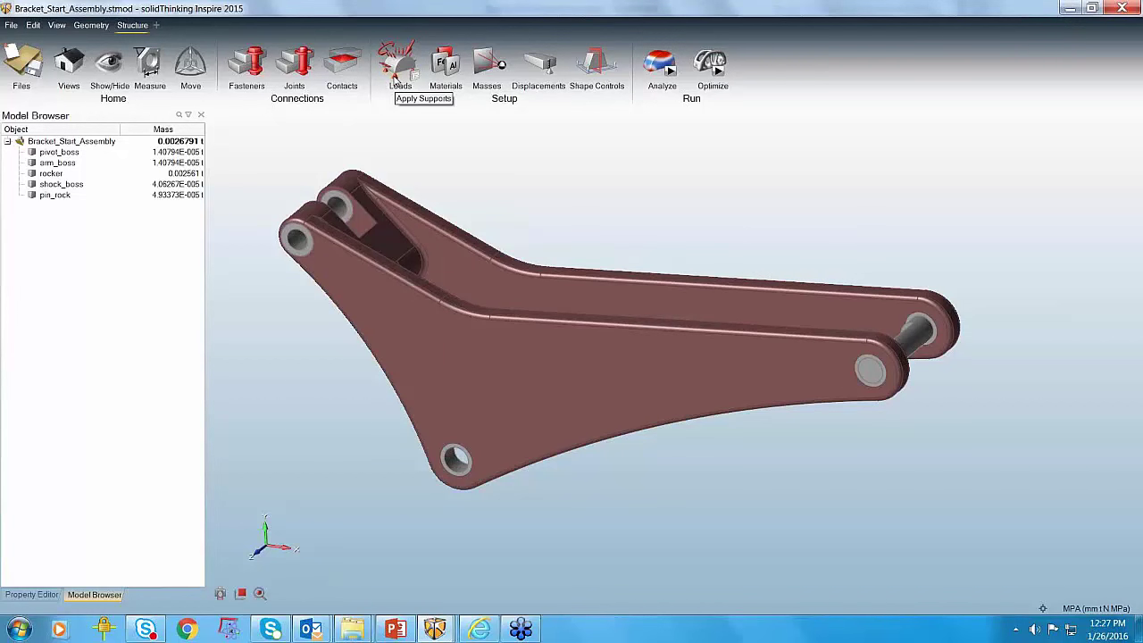
Step: Apply a support to the flat face of the pin joining the two rocker arms
{"action": "scroll", "coordinate": [885, 224], "scroll_direction": "up", "scroll_amount": 5}
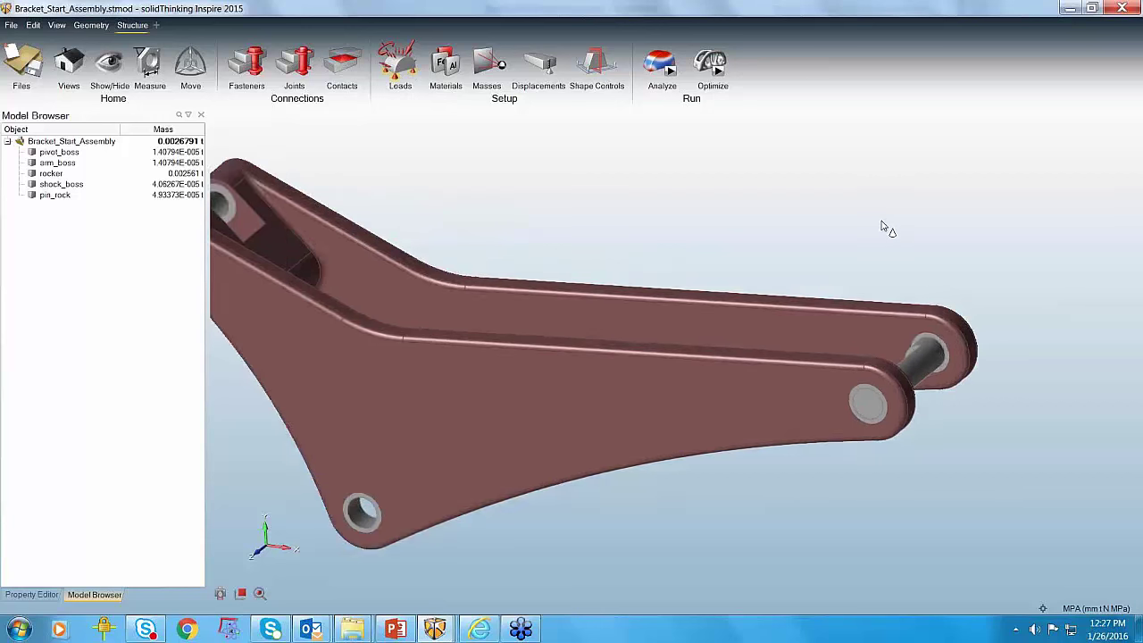
{"action": "right_click_drag", "start_coordinate": [780, 233], "coordinate": [917, 465]}
{"action": "scroll", "coordinate": [800, 371], "scroll_direction": "up", "scroll_amount": 4}
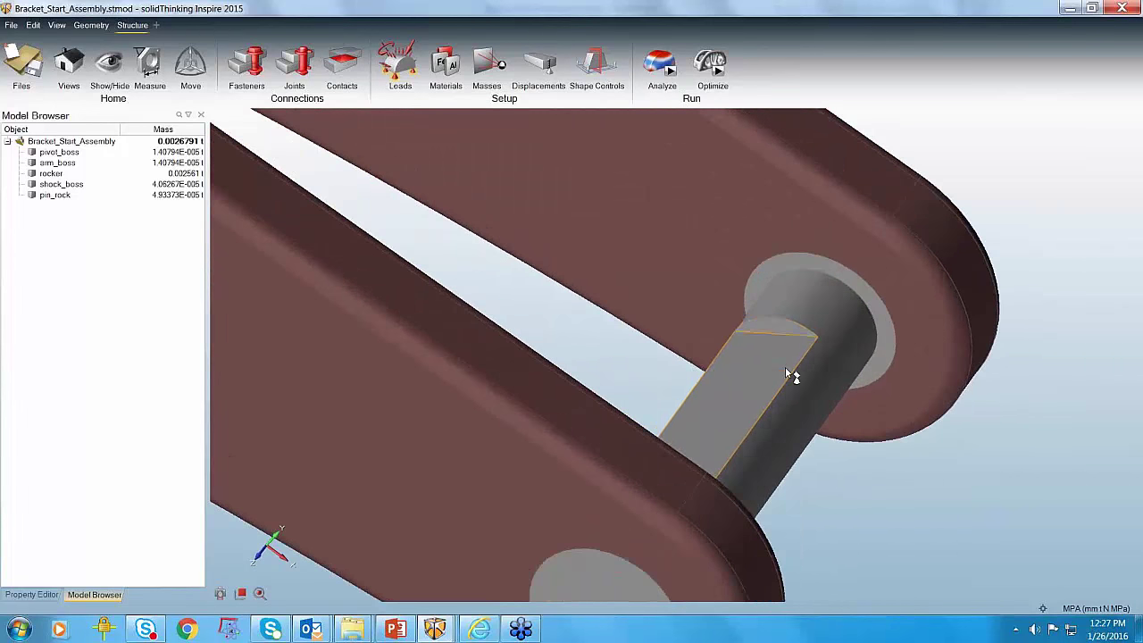
{"action": "left_click", "coordinate": [786, 374]}
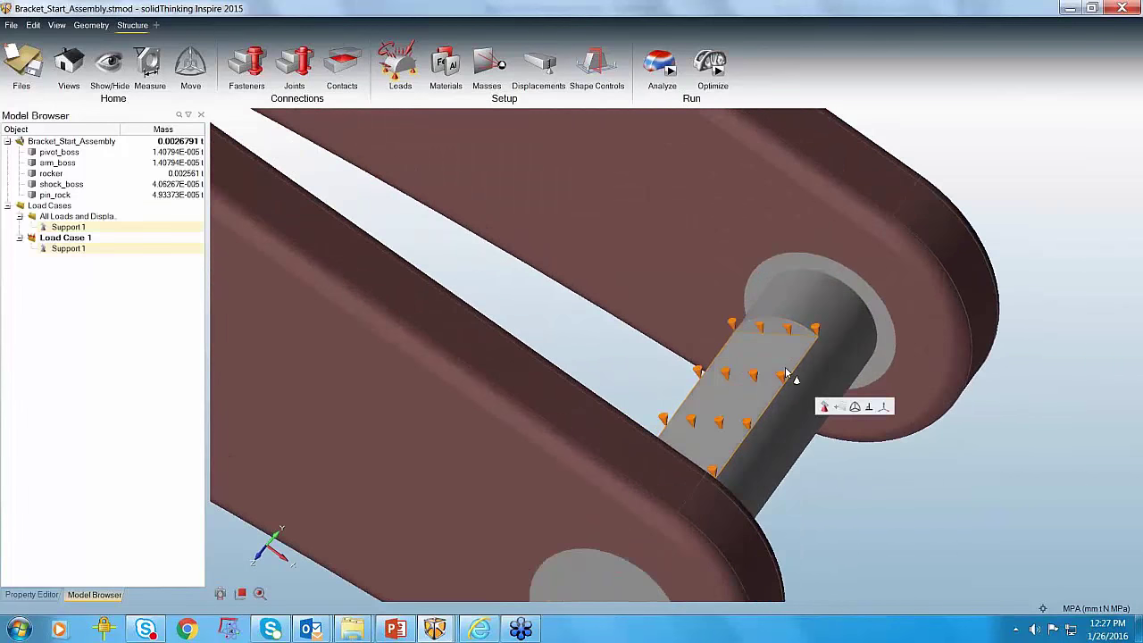
{"action": "left_click", "coordinate": [953, 514]}
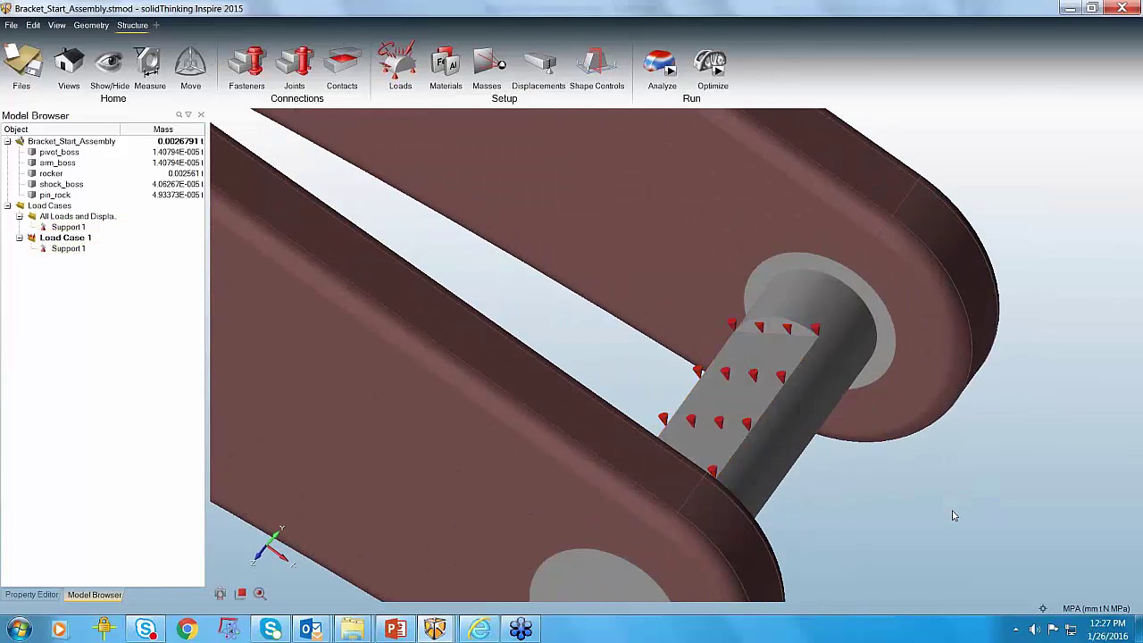
Step: Inspect the constrained directions of the support on the pin's flat face
{"action": "left_click", "coordinate": [699, 373]}
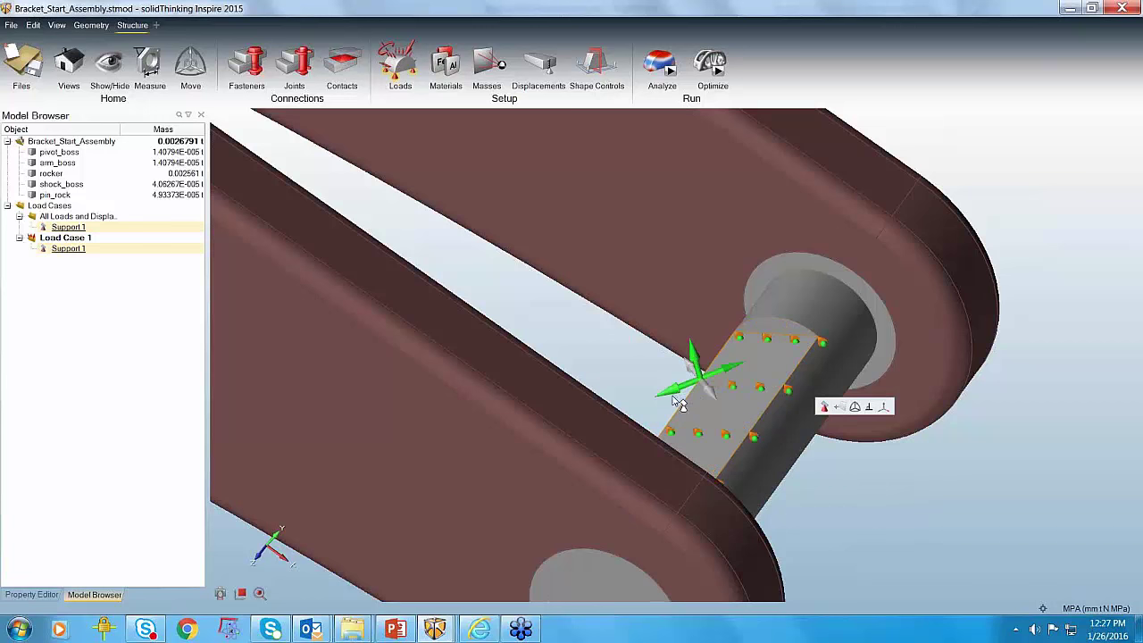
{"action": "right_click_drag", "start_coordinate": [637, 360], "coordinate": [710, 380]}
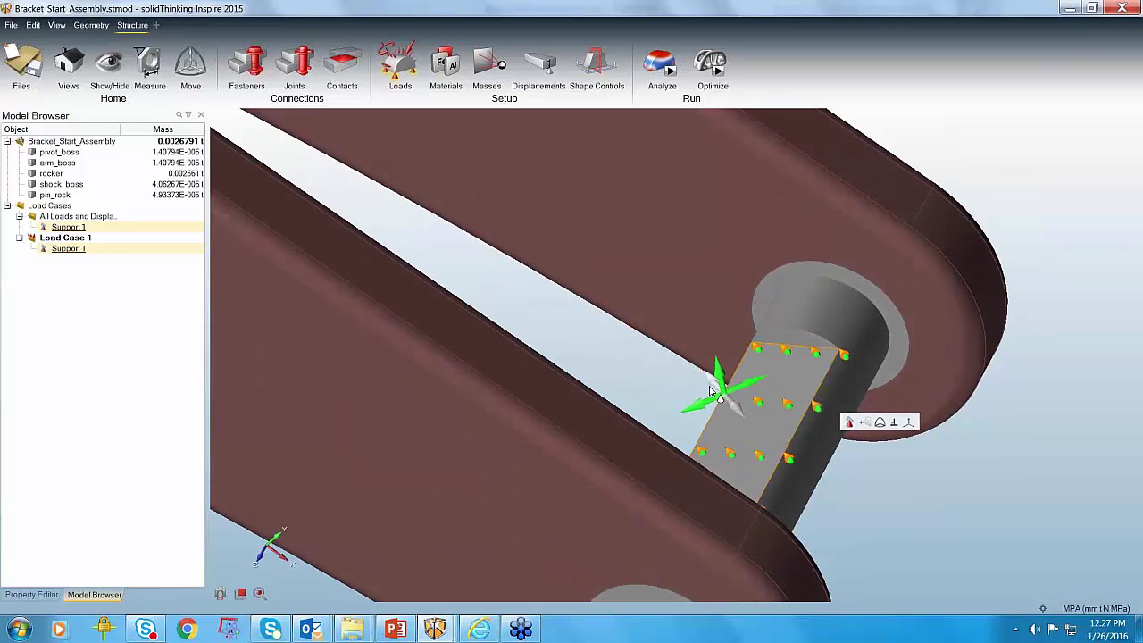
{"action": "left_click", "coordinate": [955, 507]}
Step: Add supports to the inner cylindrical faces of the two lower boss holes, one on each side of the rocker
{"action": "scroll", "coordinate": [955, 505], "scroll_direction": "down", "scroll_amount": 3}
{"action": "scroll", "coordinate": [955, 506], "scroll_direction": "down", "scroll_amount": 3}
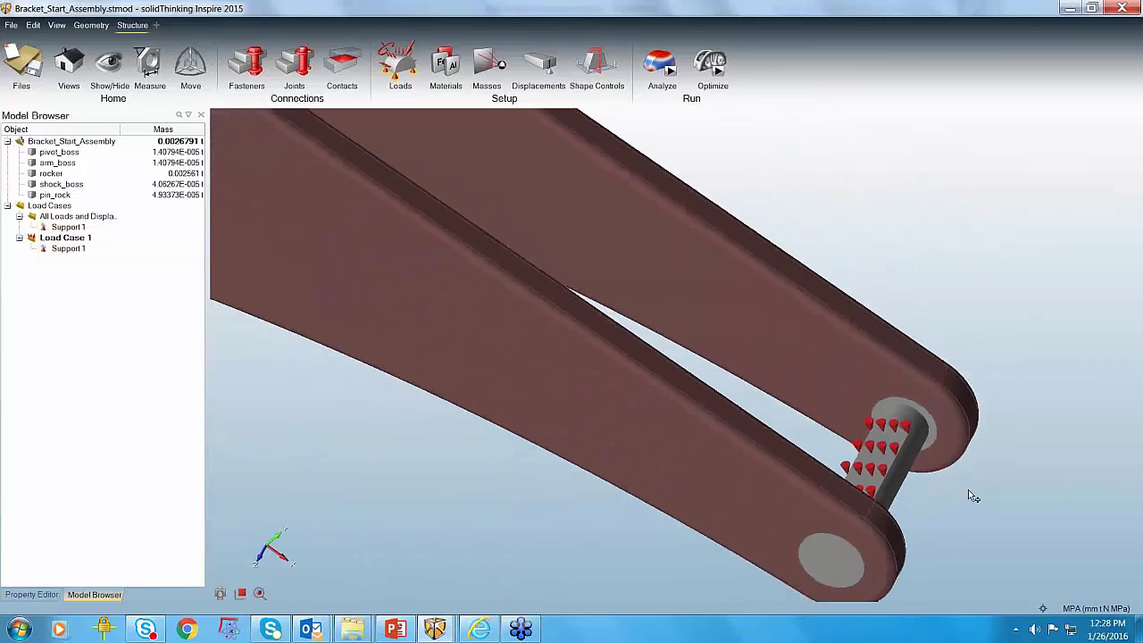
{"action": "right_click_drag", "start_coordinate": [1033, 270], "coordinate": [1036, 234]}
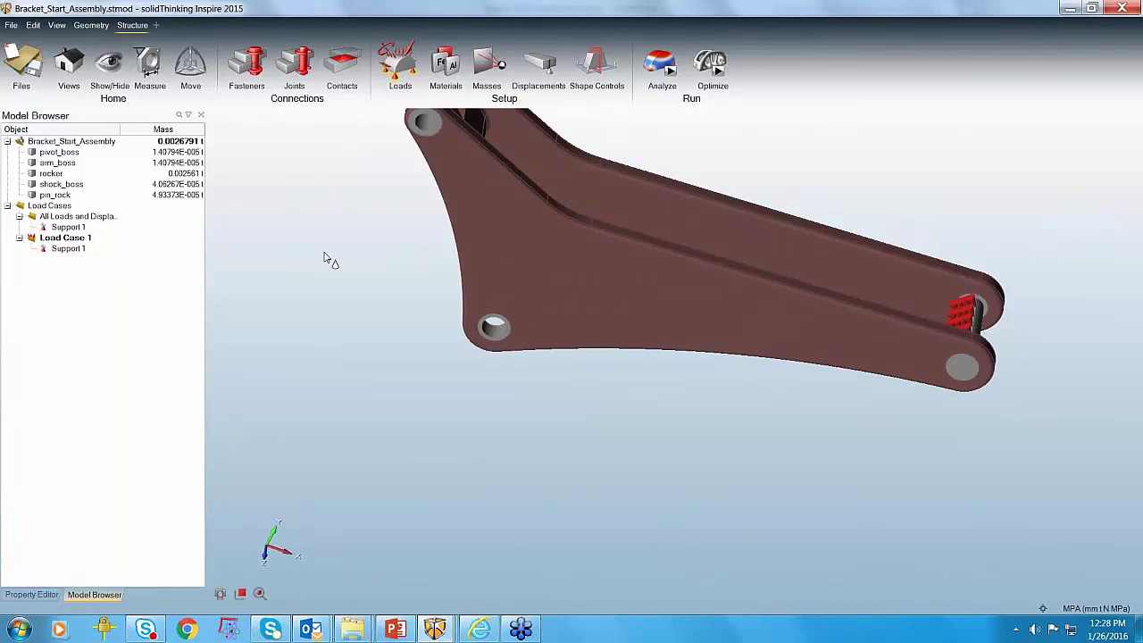
{"action": "scroll", "coordinate": [329, 258], "scroll_direction": "up", "scroll_amount": 3}
{"action": "right_click_drag", "start_coordinate": [345, 372], "coordinate": [592, 429]}
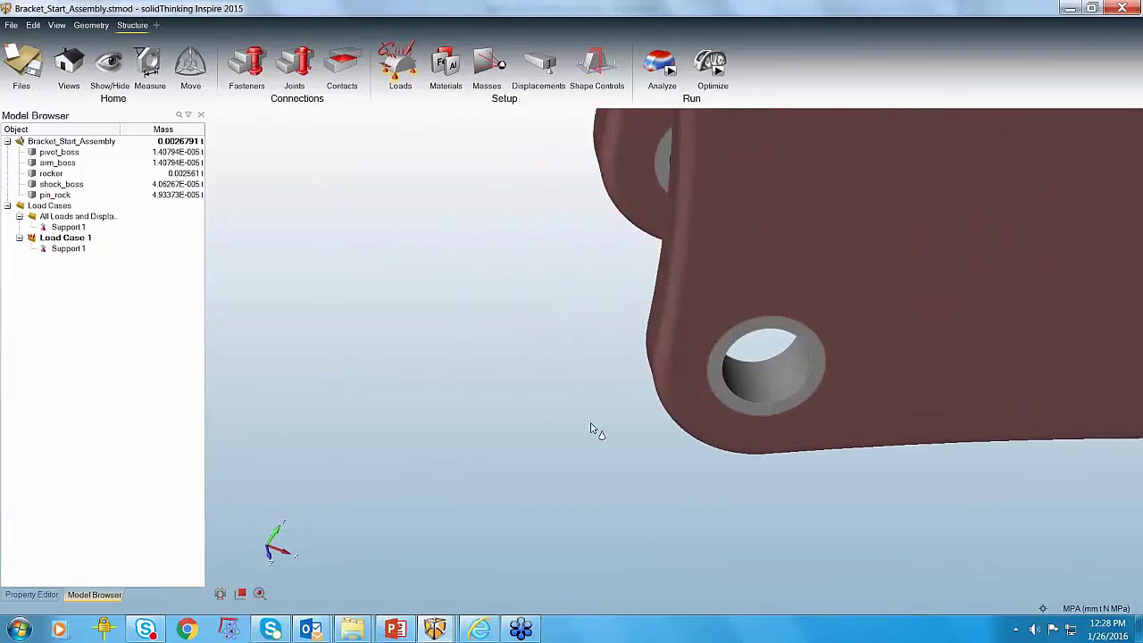
{"action": "left_click", "coordinate": [774, 386]}
{"action": "right_click_drag", "start_coordinate": [778, 410], "coordinate": [531, 437]}
{"action": "left_click", "coordinate": [534, 281]}
{"action": "left_click", "coordinate": [473, 471]}
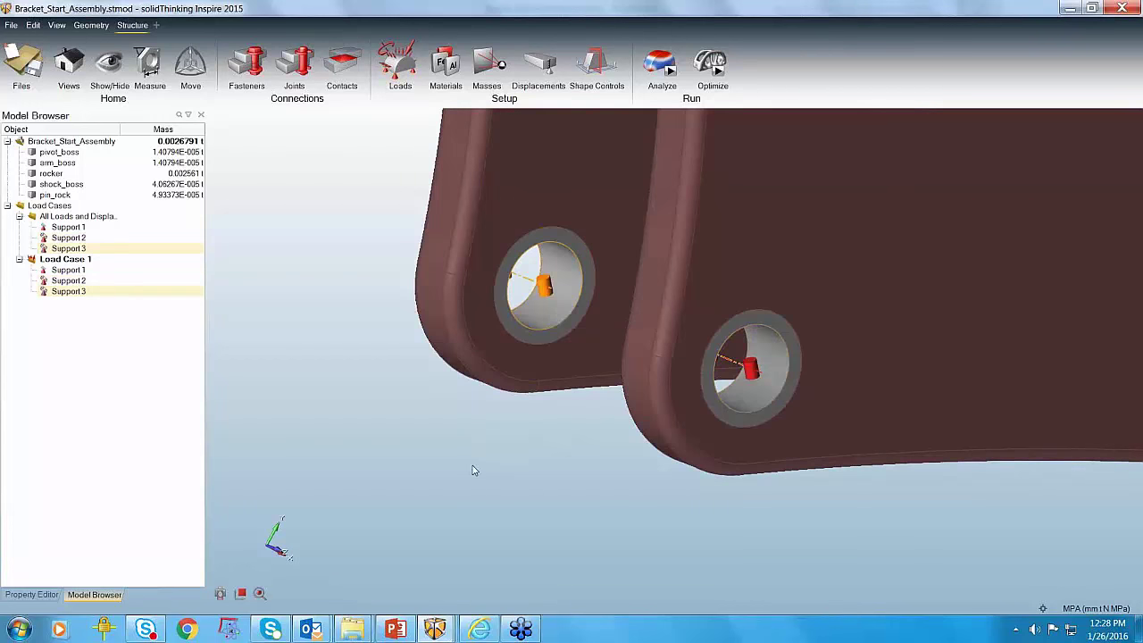
Step: Examine the cylindrical supports in the lower bosses and their placement on the whole bracket
{"action": "left_click", "coordinate": [752, 372]}
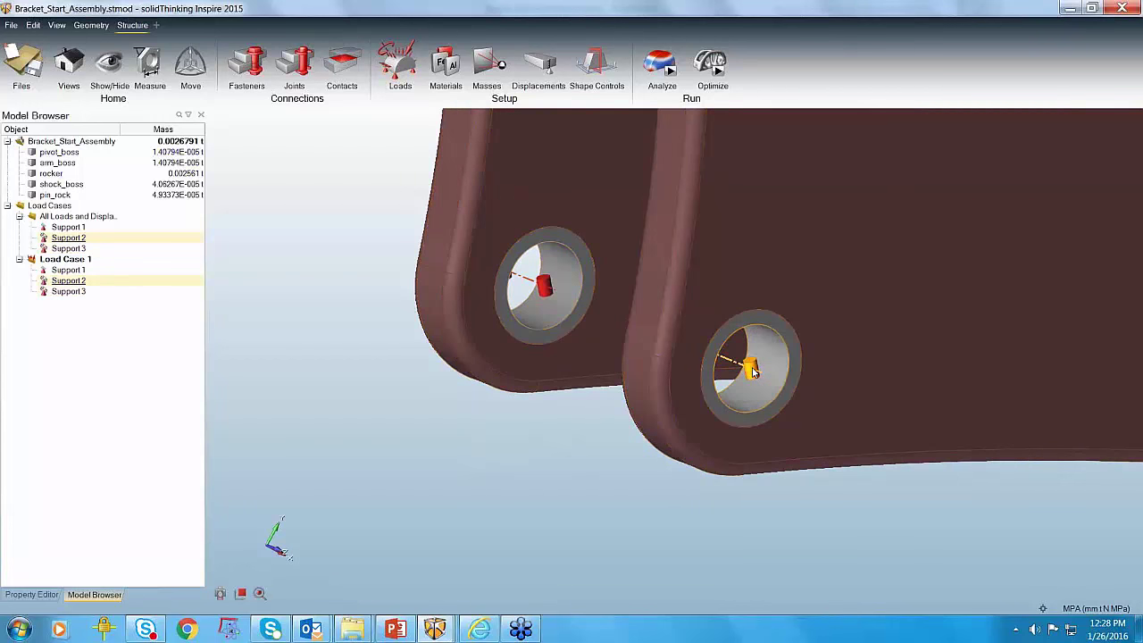
{"action": "left_click", "coordinate": [485, 483]}
{"action": "scroll", "coordinate": [490, 477], "scroll_direction": "down", "scroll_amount": 2}
{"action": "right_click_drag", "start_coordinate": [490, 477], "coordinate": [464, 479]}
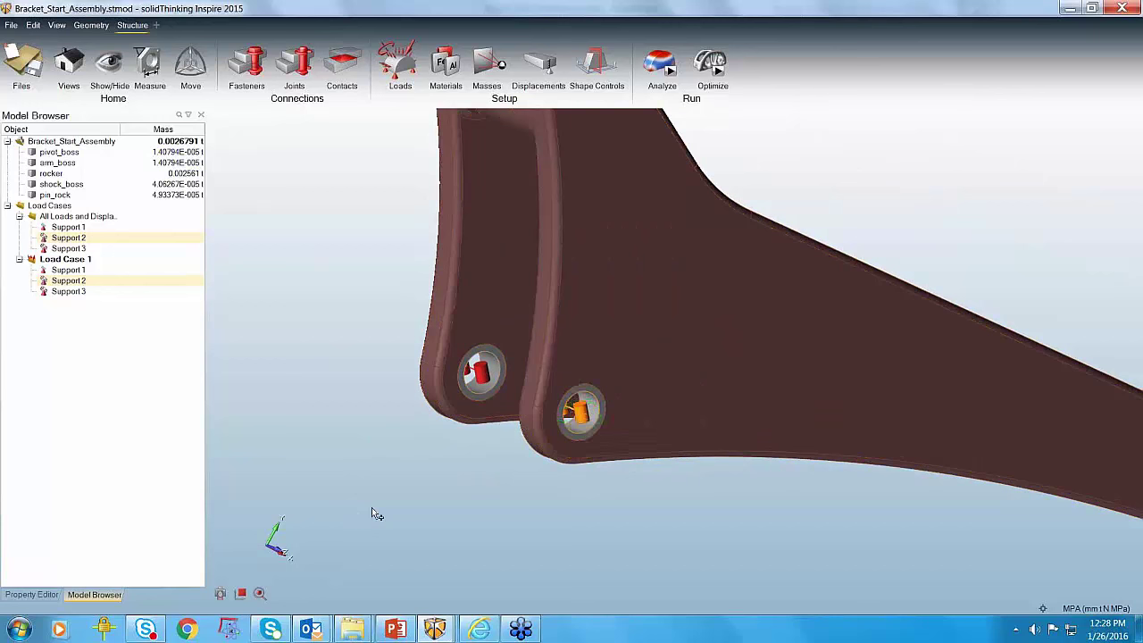
{"action": "scroll", "coordinate": [375, 513], "scroll_direction": "down", "scroll_amount": 3}
{"action": "right_click_drag", "start_coordinate": [913, 383], "coordinate": [372, 412]}
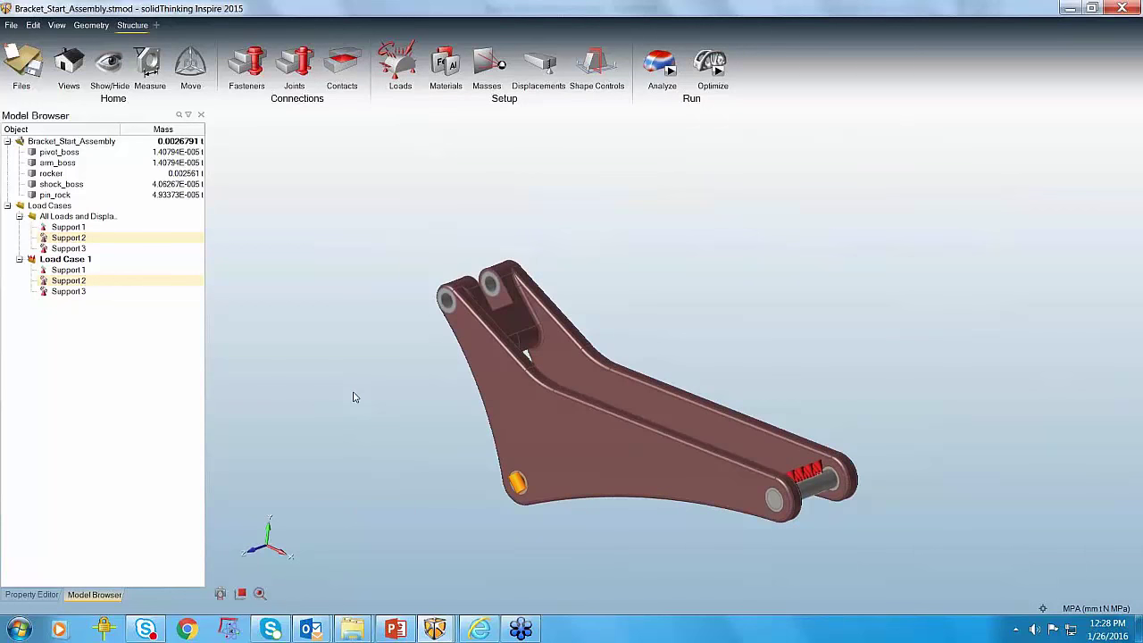
Step: Try placing forces on the ring-shaped end face and nearby edge of the upper boss, undoing each one
{"action": "left_click", "coordinate": [407, 57]}
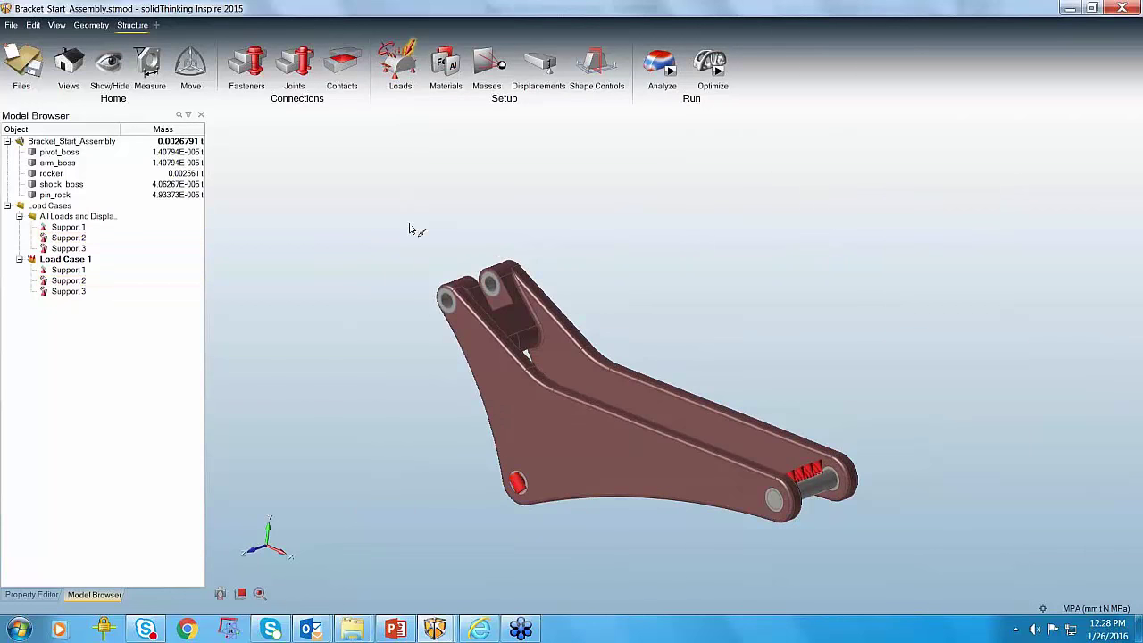
{"action": "scroll", "coordinate": [408, 283], "scroll_direction": "up", "scroll_amount": 8}
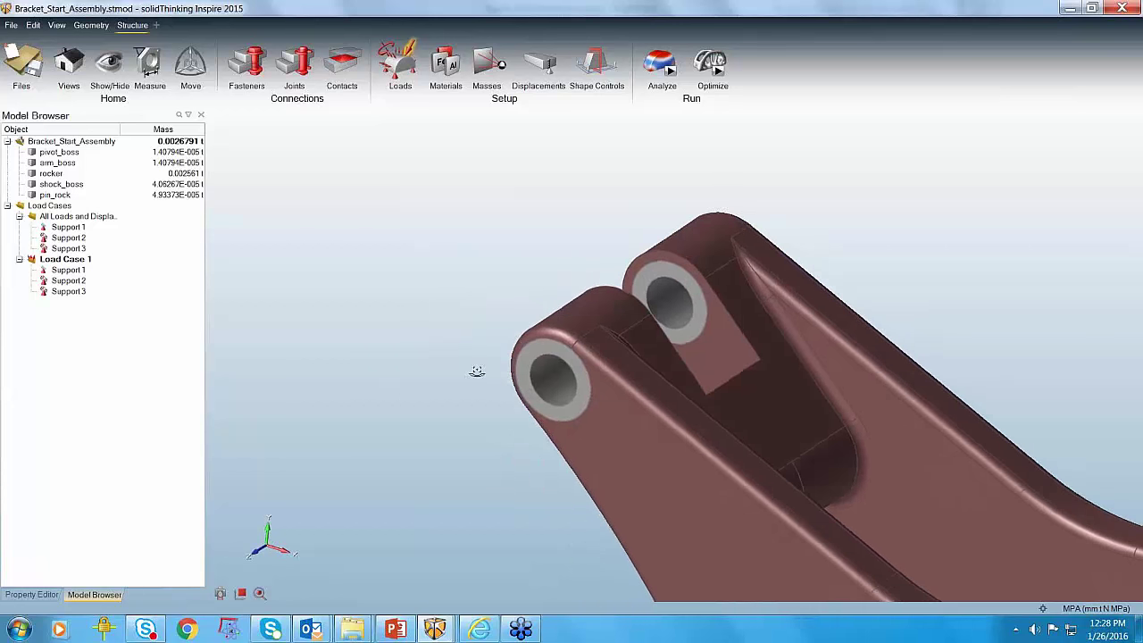
{"action": "scroll", "coordinate": [500, 366], "scroll_direction": "up", "scroll_amount": 5}
{"action": "left_click", "coordinate": [569, 341]}
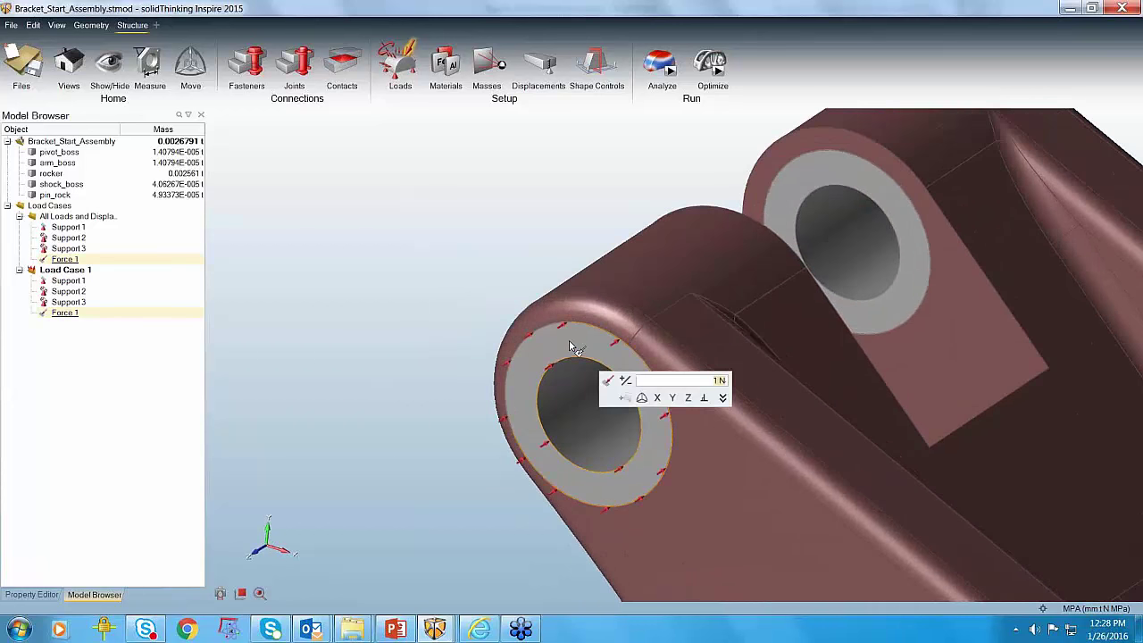
{"action": "key", "text": "ctrl+z"}
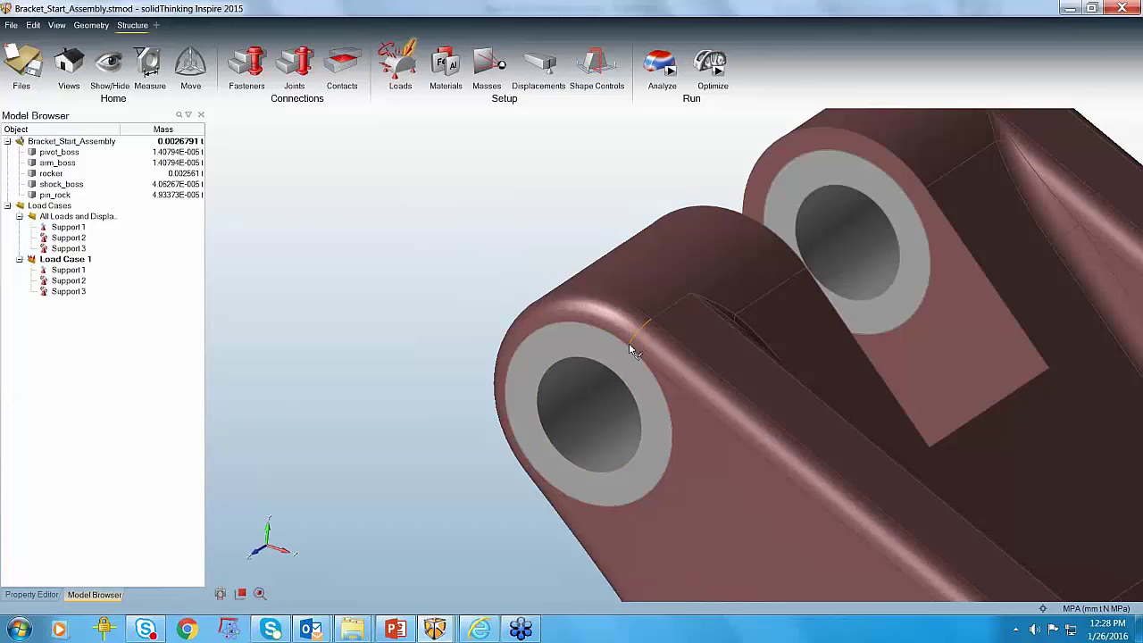
{"action": "left_click", "coordinate": [629, 344]}
{"action": "key", "text": "ctrl+z"}
{"action": "left_click", "coordinate": [629, 334]}
{"action": "key", "text": "ctrl+z"}
Step: Apply an 810 N force along the Y axis to the inner cylindrical face of the near upper boss
{"action": "right_click_drag", "start_coordinate": [446, 429], "coordinate": [526, 429]}
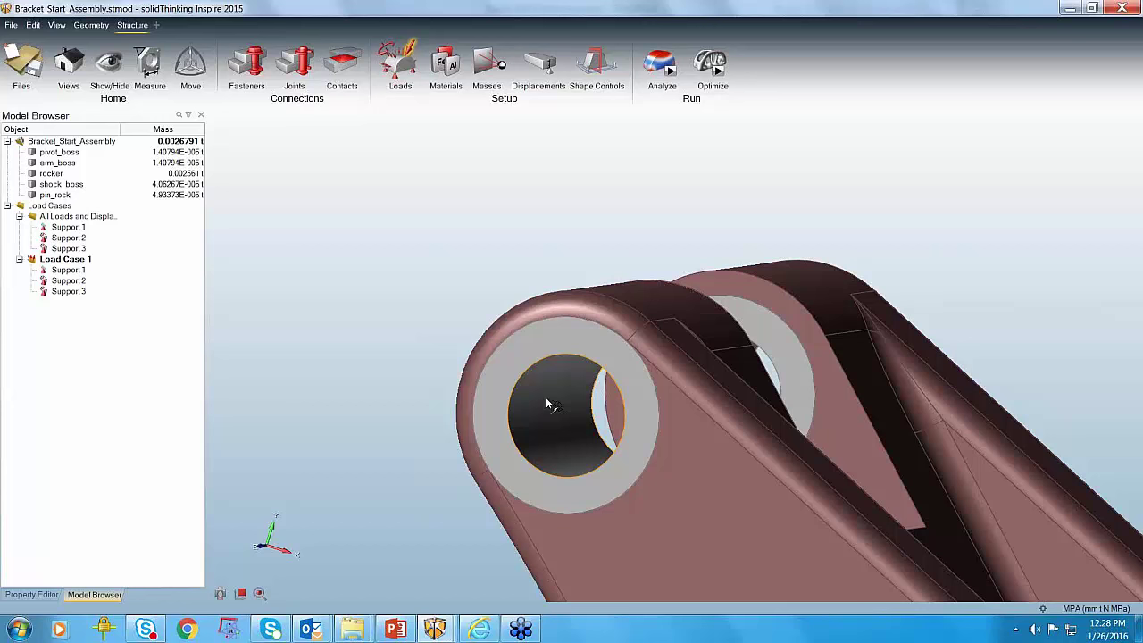
{"action": "left_click", "coordinate": [547, 399]}
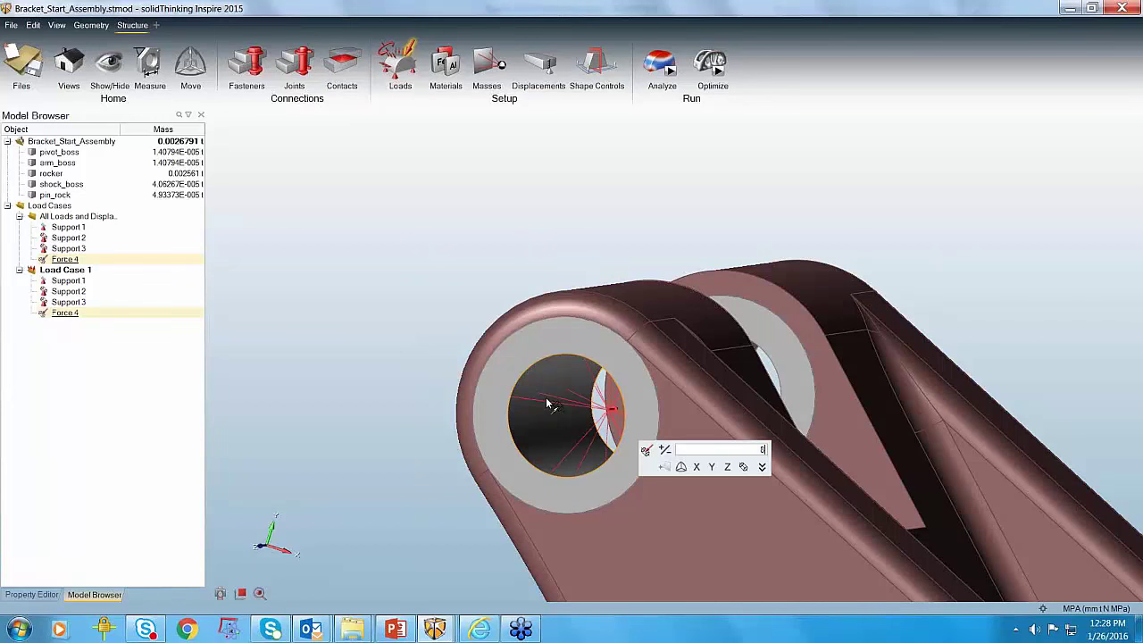
{"action": "type", "text": "810"}
{"action": "key", "text": "Return"}
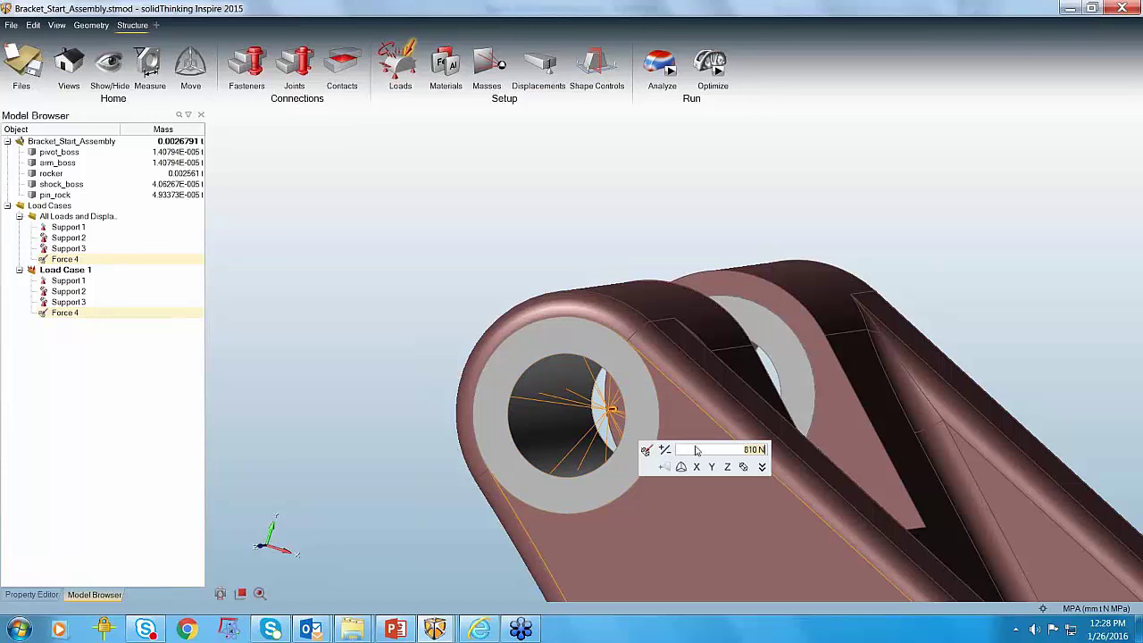
{"action": "left_click", "coordinate": [712, 467]}
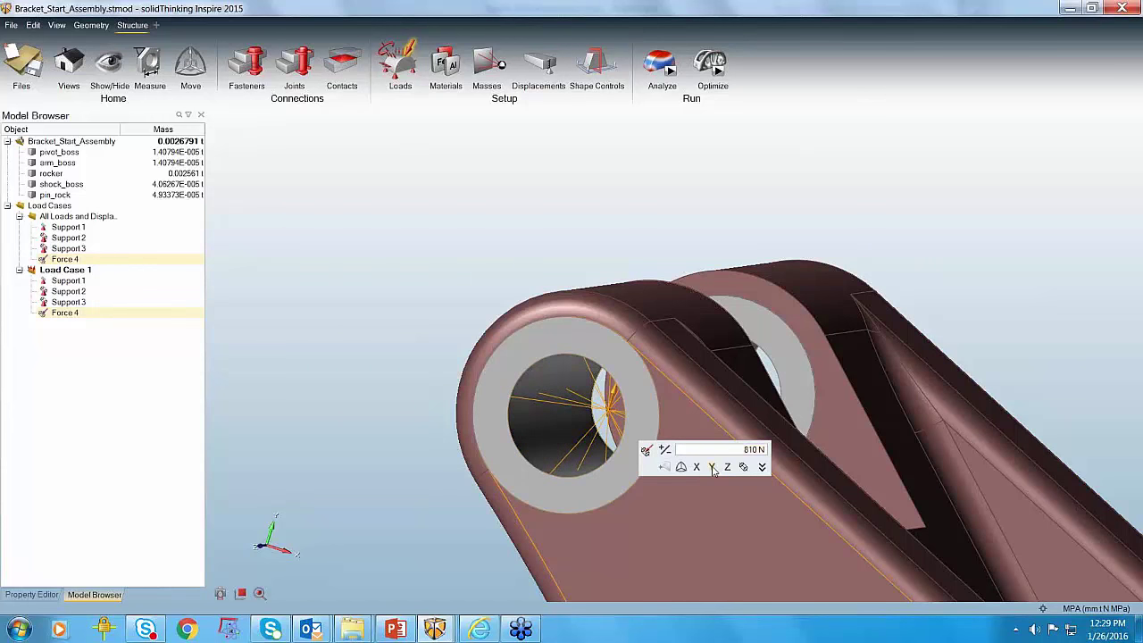
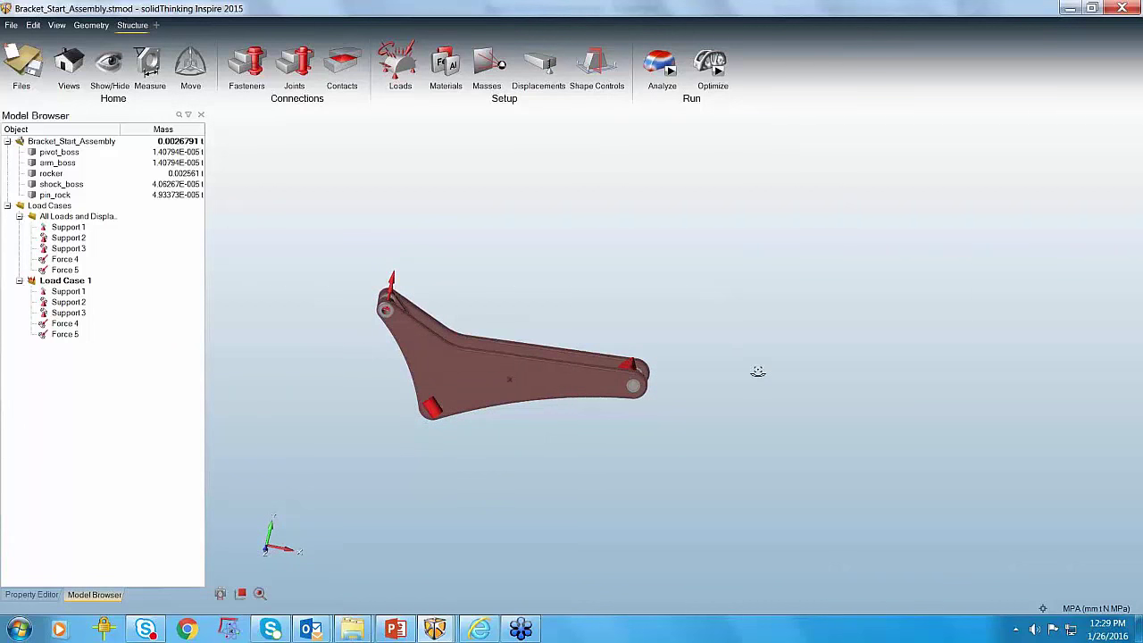
Step: Configure an optimization run with the Maximize Stiffness objective and a minimum thickness constraint of 8 mm
{"action": "right_click_drag", "start_coordinate": [757, 372], "coordinate": [747, 377]}
{"action": "mouse_move", "coordinate": [722, 73]}
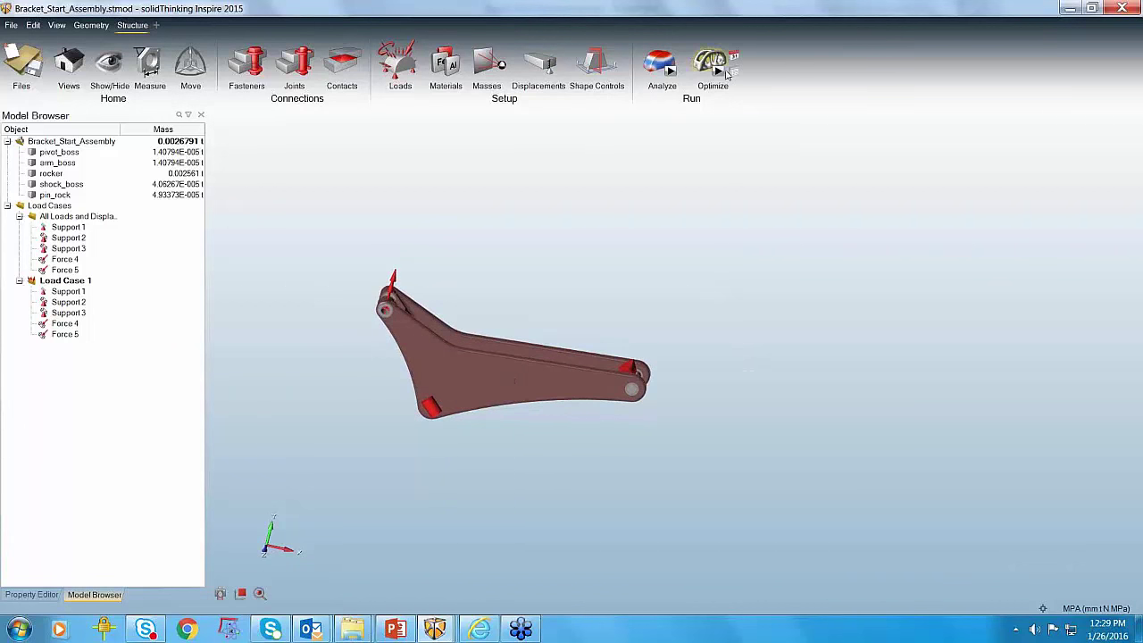
{"action": "left_click", "coordinate": [720, 74]}
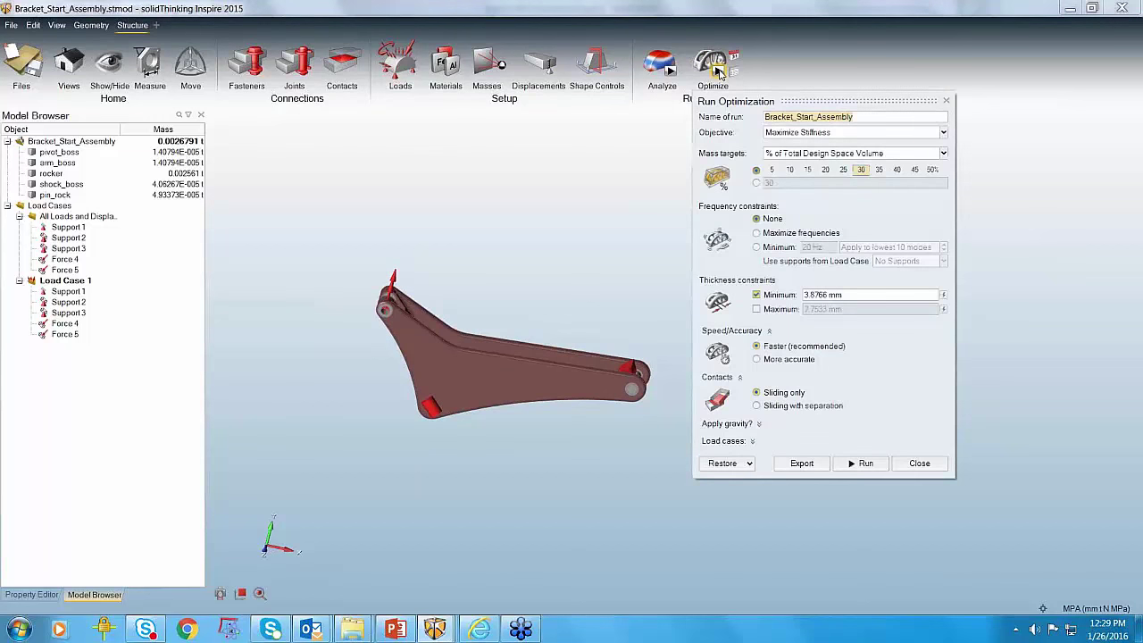
{"action": "left_click", "coordinate": [801, 134]}
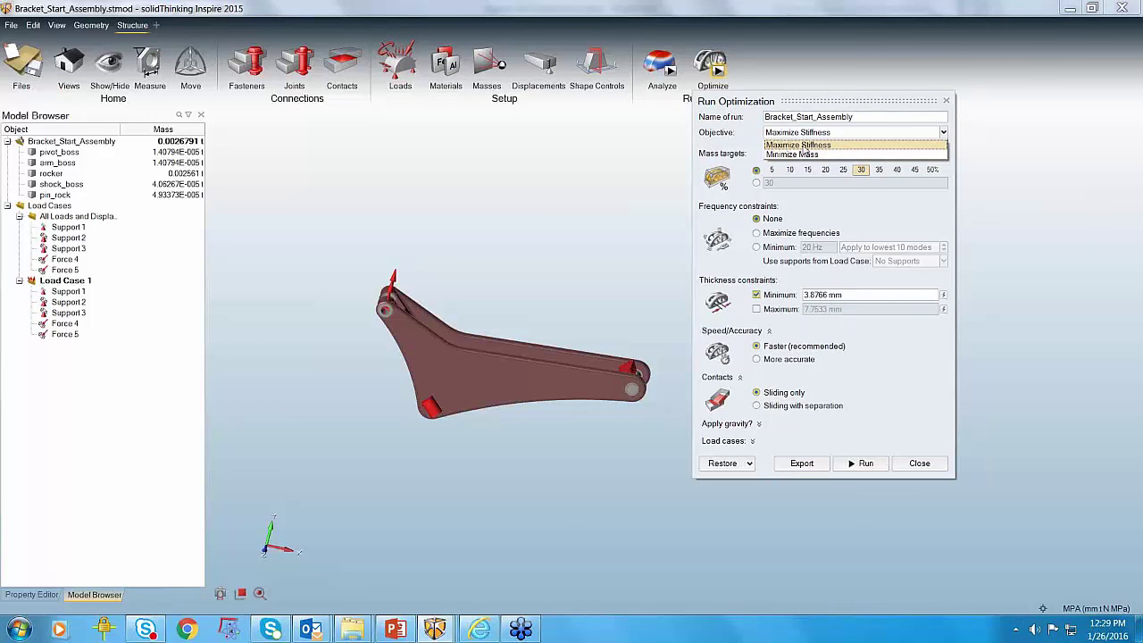
{"action": "left_click", "coordinate": [804, 145]}
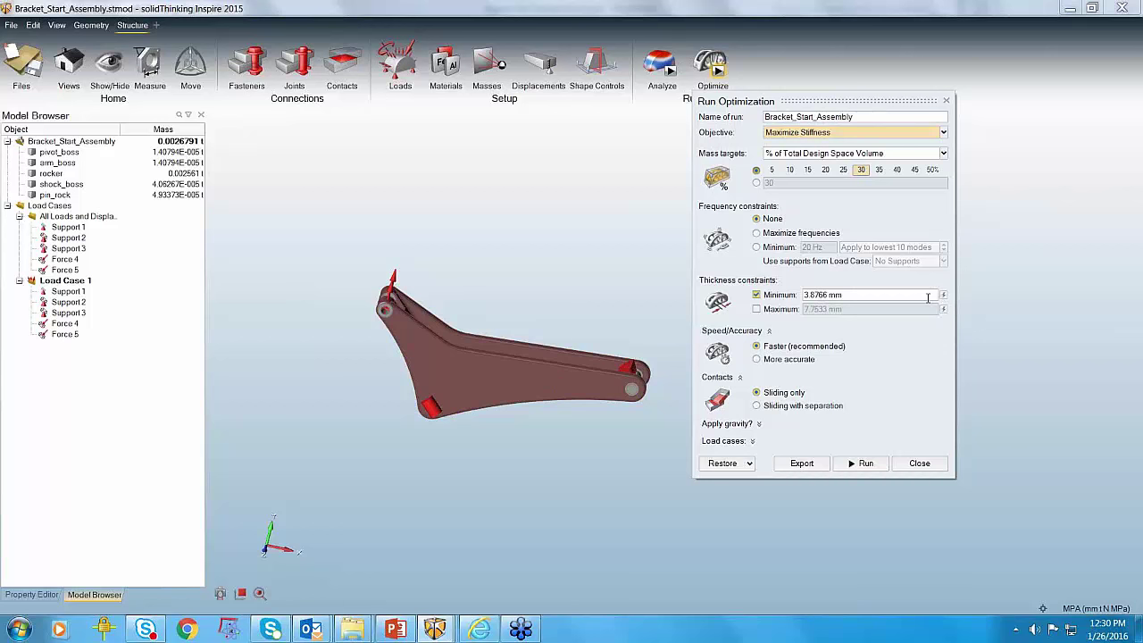
{"action": "left_click", "coordinate": [911, 299]}
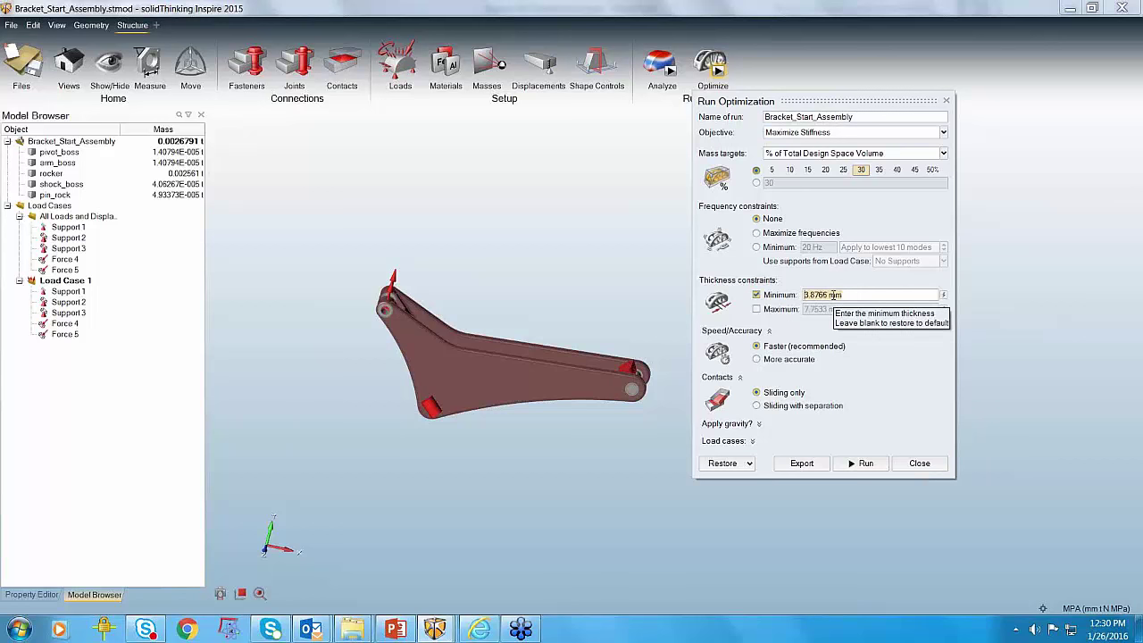
{"action": "type", "text": "8 "}
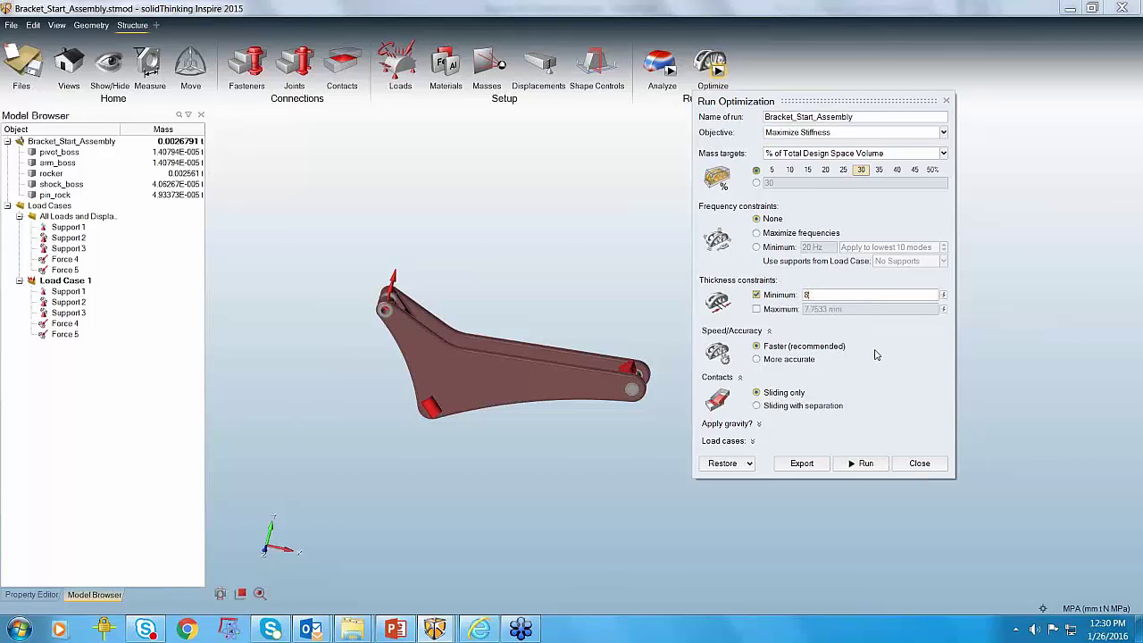
{"action": "type", "text": "mm"}
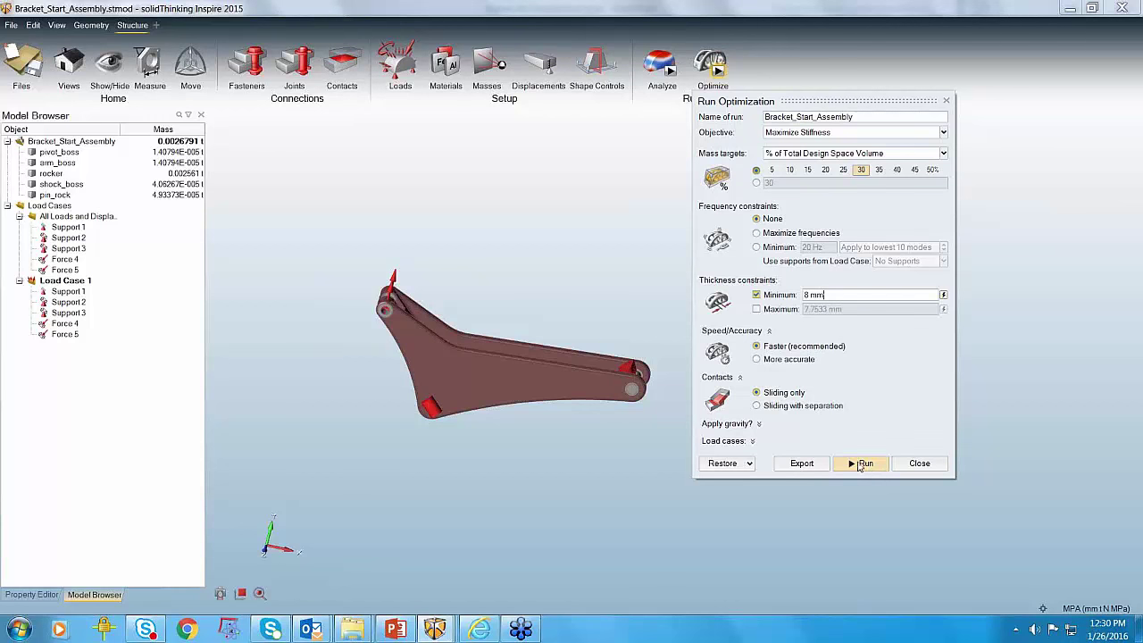
Step: Switch to the Inspire2014_Completed_DemoKit_Rocker model and examine its MaxStiff30%_No_Shape_Control result
{"action": "mouse_move", "coordinate": [431, 629]}
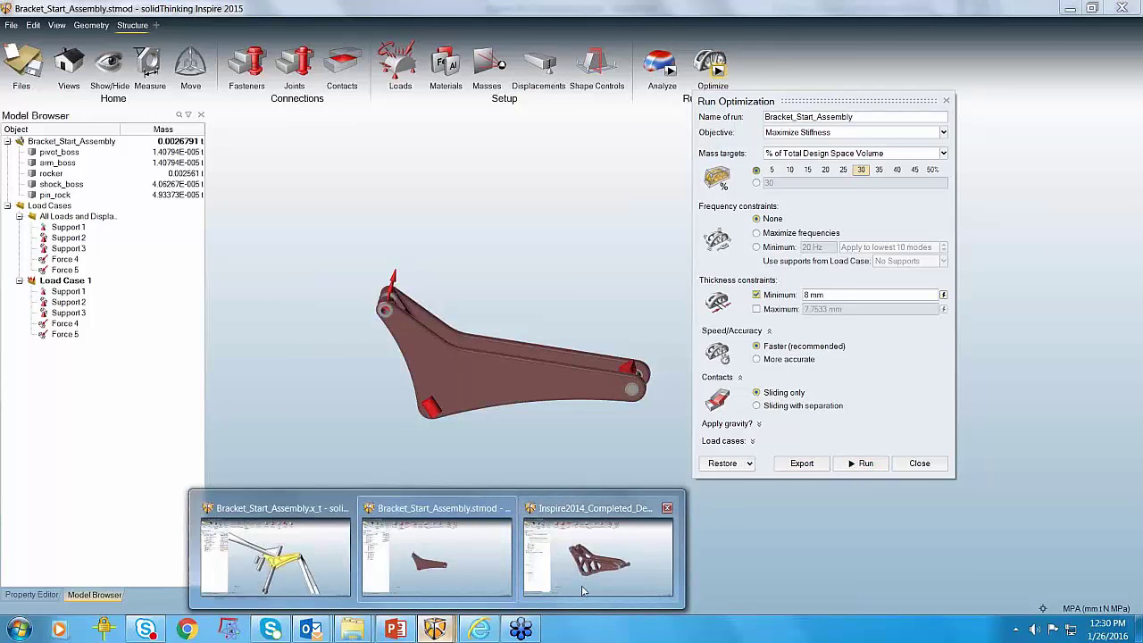
{"action": "left_click", "coordinate": [581, 590]}
{"action": "left_click", "coordinate": [43, 163]}
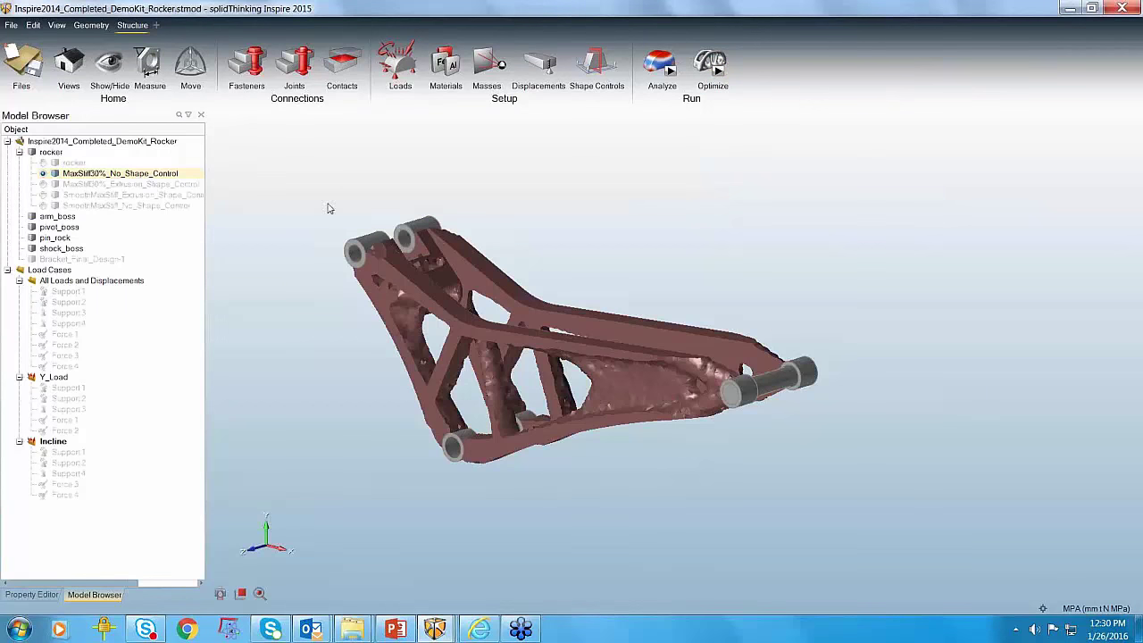
{"action": "scroll", "coordinate": [334, 241], "scroll_direction": "up", "scroll_amount": 4}
{"action": "right_click_drag", "start_coordinate": [369, 357], "coordinate": [406, 362]}
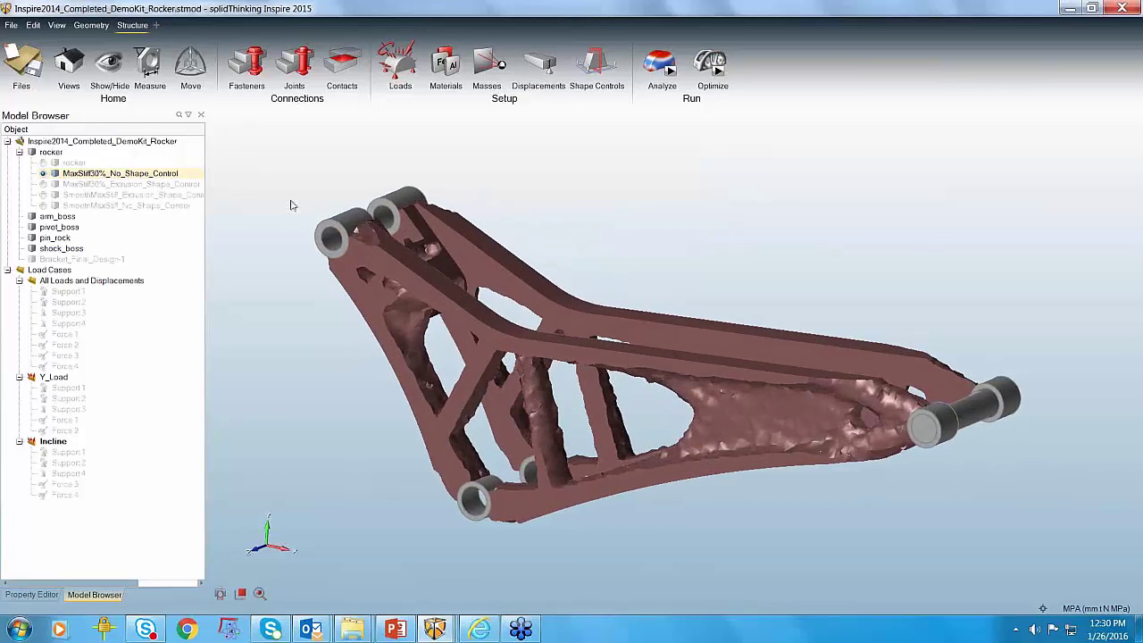
{"action": "right_click_drag", "start_coordinate": [375, 419], "coordinate": [398, 367]}
{"action": "left_click", "coordinate": [396, 360]}
Step: Compare the two stored optimization runs, vary the topology of the one without shape control, and inspect its shape from several angles
{"action": "left_click", "coordinate": [1000, 145]}
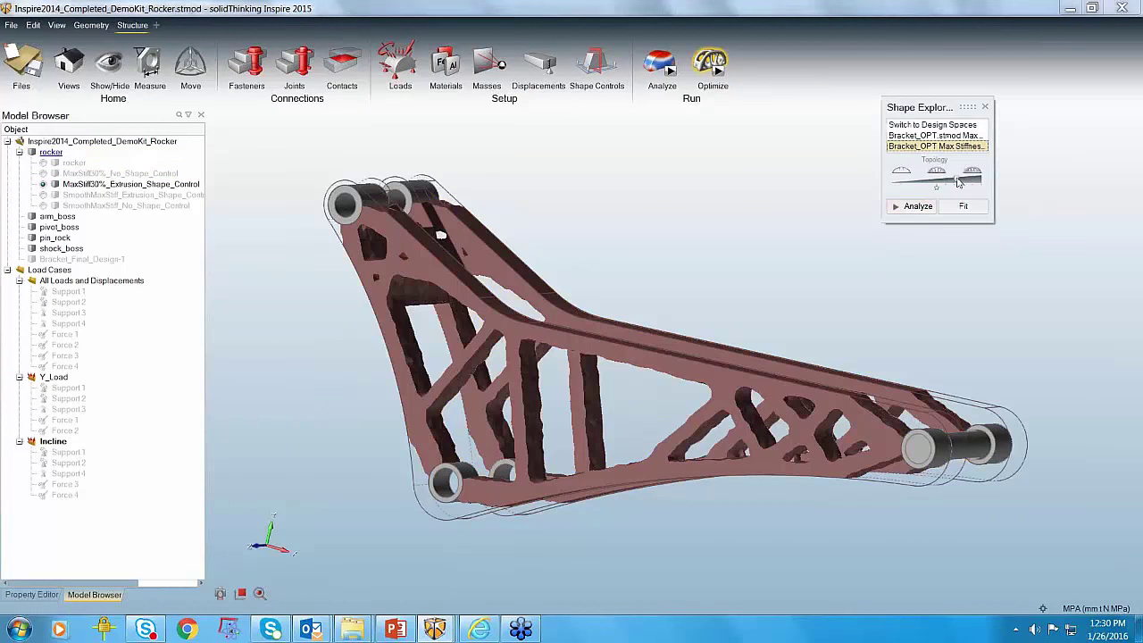
{"action": "left_click", "coordinate": [908, 137]}
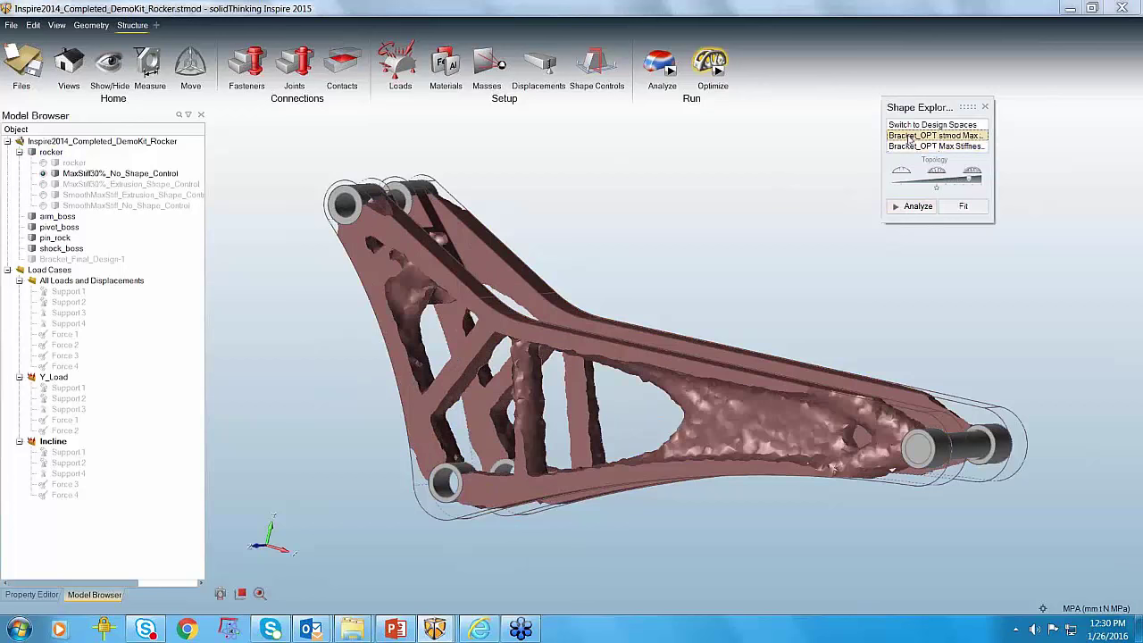
{"action": "mouse_move", "coordinate": [972, 181]}
{"action": "left_mouse_down"}
{"action": "mouse_move", "coordinate": [982, 182]}
{"action": "mouse_move", "coordinate": [959, 183]}
{"action": "left_mouse_up"}
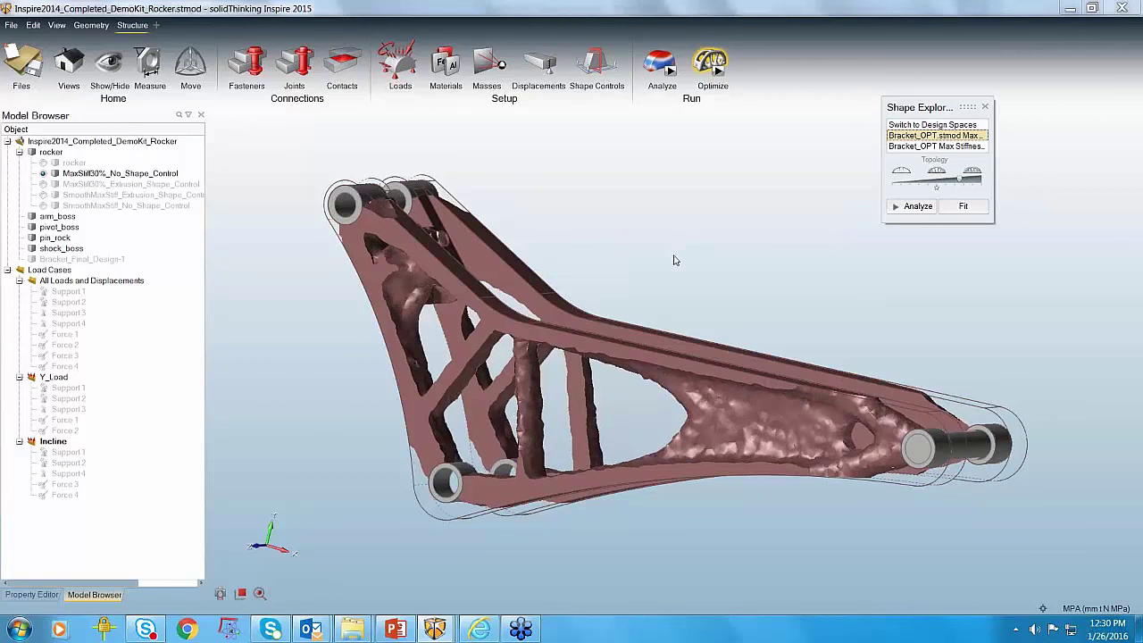
{"action": "right_click_drag", "start_coordinate": [679, 260], "coordinate": [659, 272]}
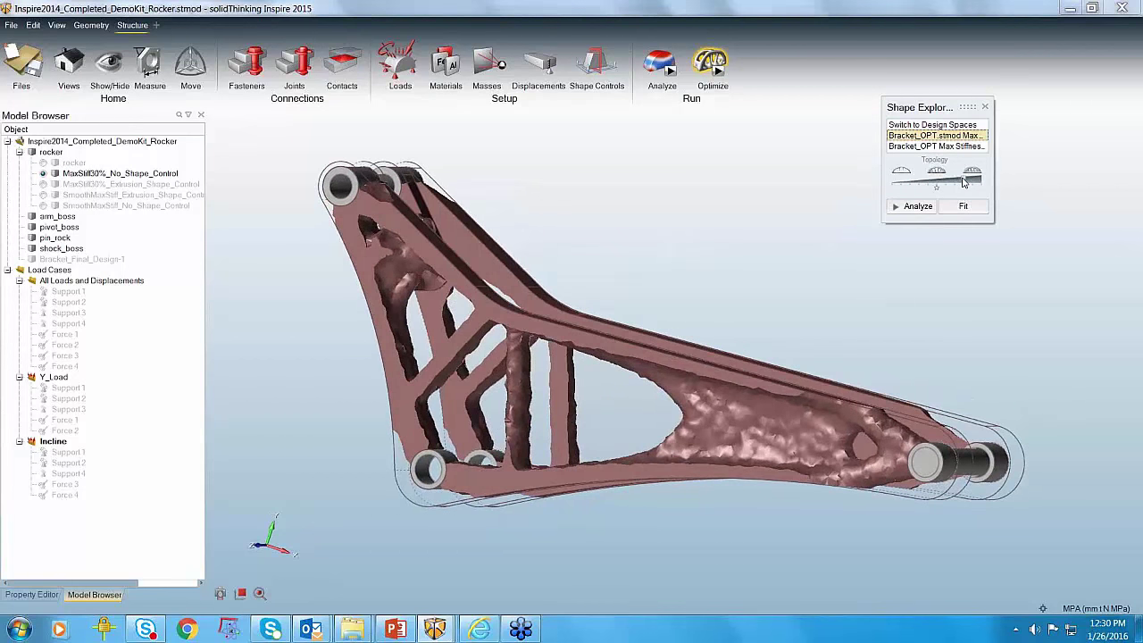
{"action": "right_click_drag", "start_coordinate": [742, 334], "coordinate": [616, 340]}
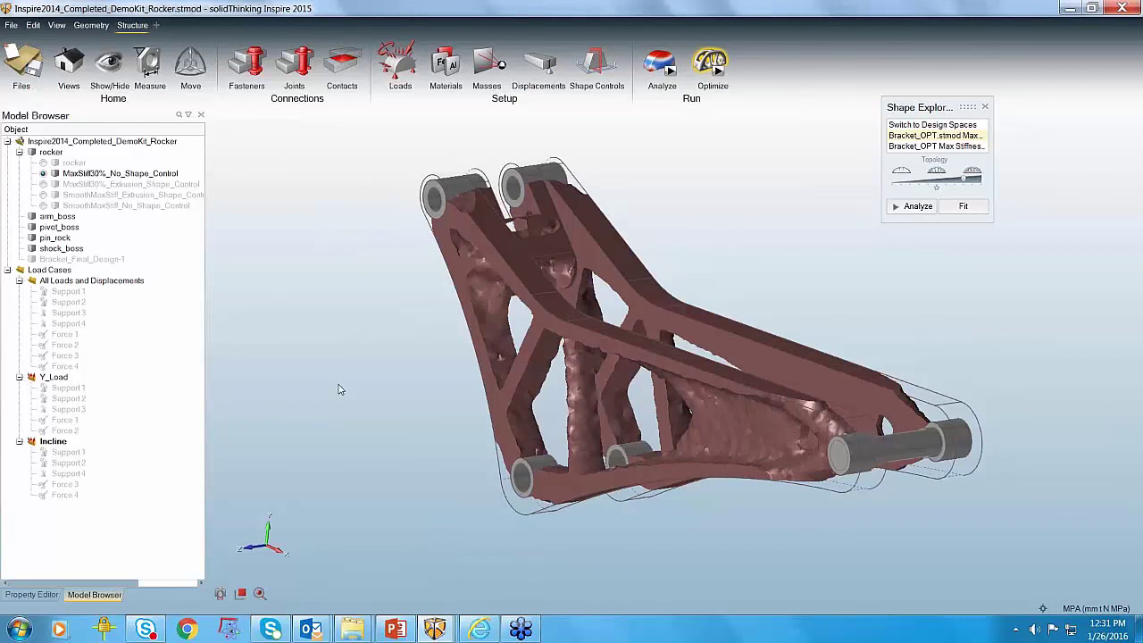
{"action": "mouse_move", "coordinate": [352, 403]}
{"action": "right_mouse_down"}
{"action": "mouse_move", "coordinate": [438, 372]}
{"action": "mouse_move", "coordinate": [451, 291]}
{"action": "mouse_move", "coordinate": [384, 486]}
{"action": "mouse_move", "coordinate": [420, 384]}
{"action": "mouse_move", "coordinate": [500, 321]}
{"action": "mouse_move", "coordinate": [579, 287]}
{"action": "mouse_move", "coordinate": [559, 270]}
{"action": "mouse_move", "coordinate": [541, 299]}
{"action": "mouse_move", "coordinate": [566, 324]}
{"action": "mouse_move", "coordinate": [661, 262]}
{"action": "mouse_move", "coordinate": [663, 366]}
{"action": "right_mouse_up"}
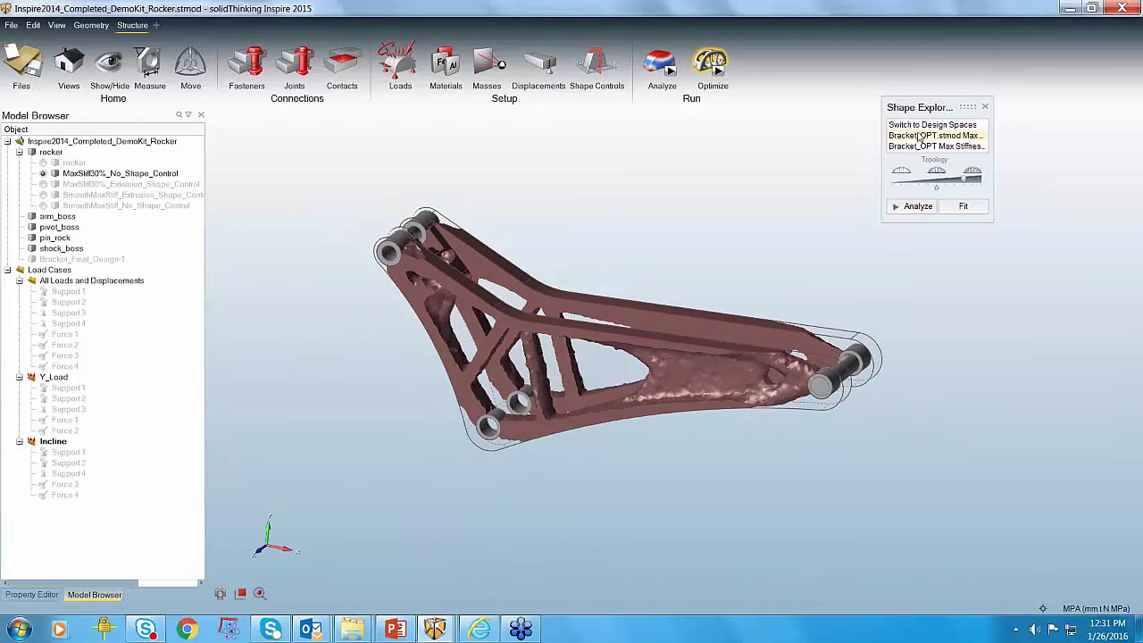
{"action": "scroll", "coordinate": [725, 257], "scroll_direction": "up", "scroll_amount": 2}
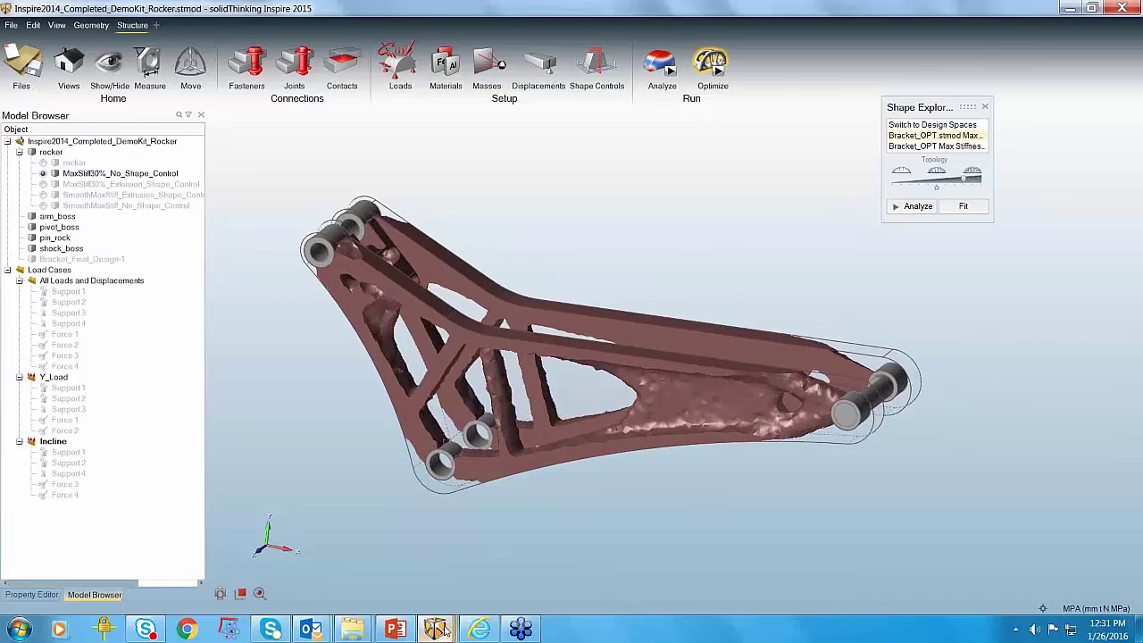
Step: Return to the Bracket_Start_Assembly model and close the optimization settings
{"action": "mouse_move", "coordinate": [444, 631]}
{"action": "left_click", "coordinate": [457, 580]}
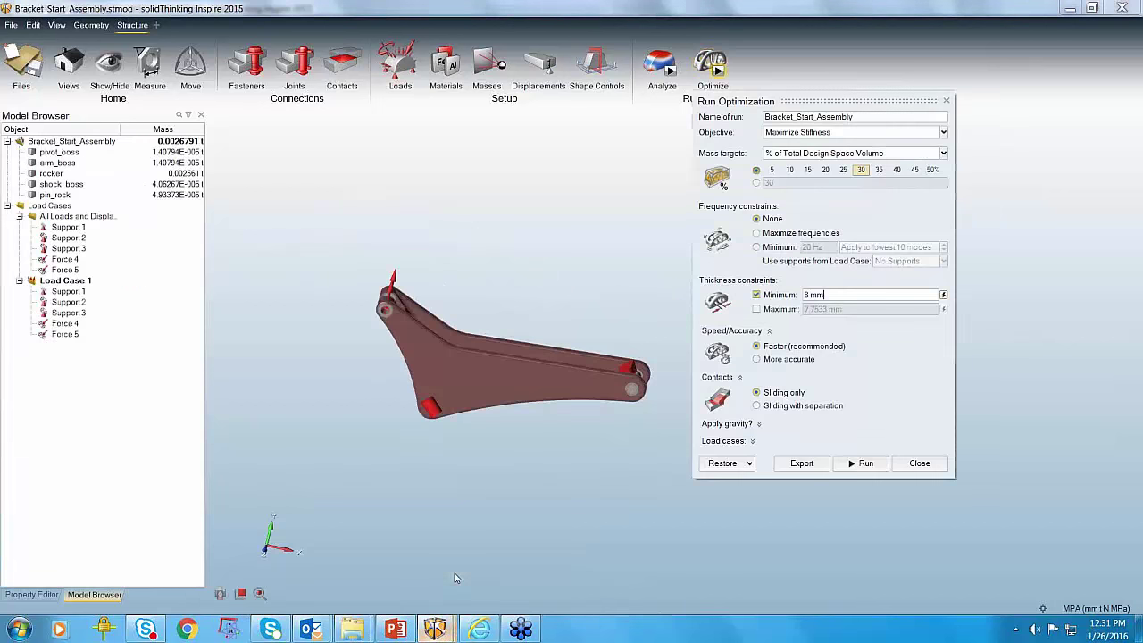
{"action": "left_click", "coordinate": [919, 462]}
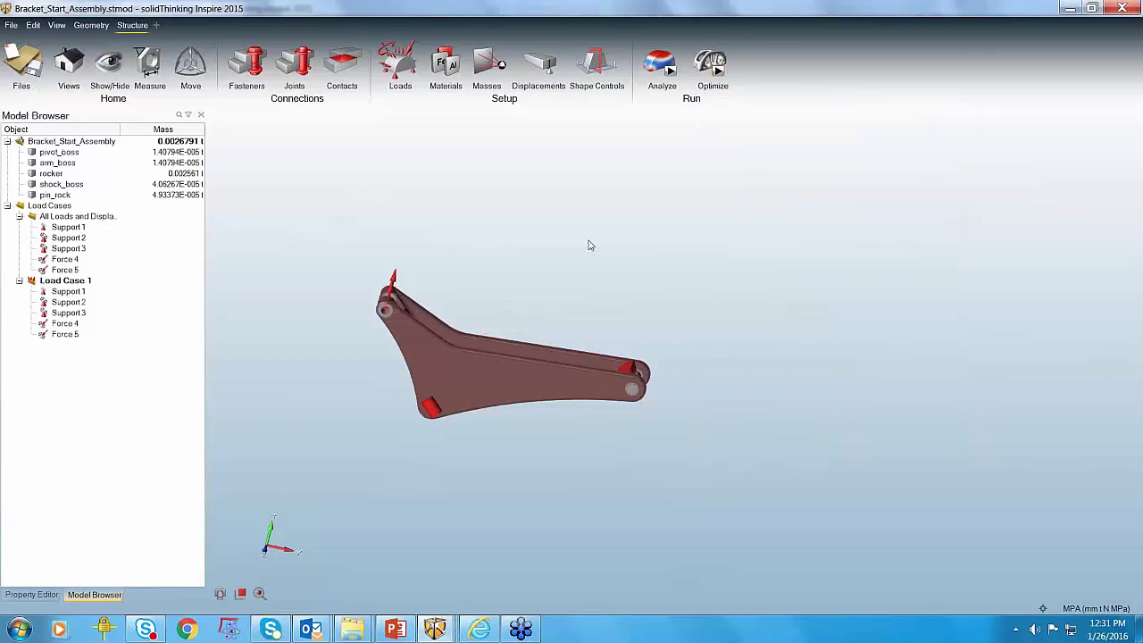
Step: Add an extrusion shape control to the rocker design space, with its plane parallel to the rocker's side faces
{"action": "left_click", "coordinate": [592, 71]}
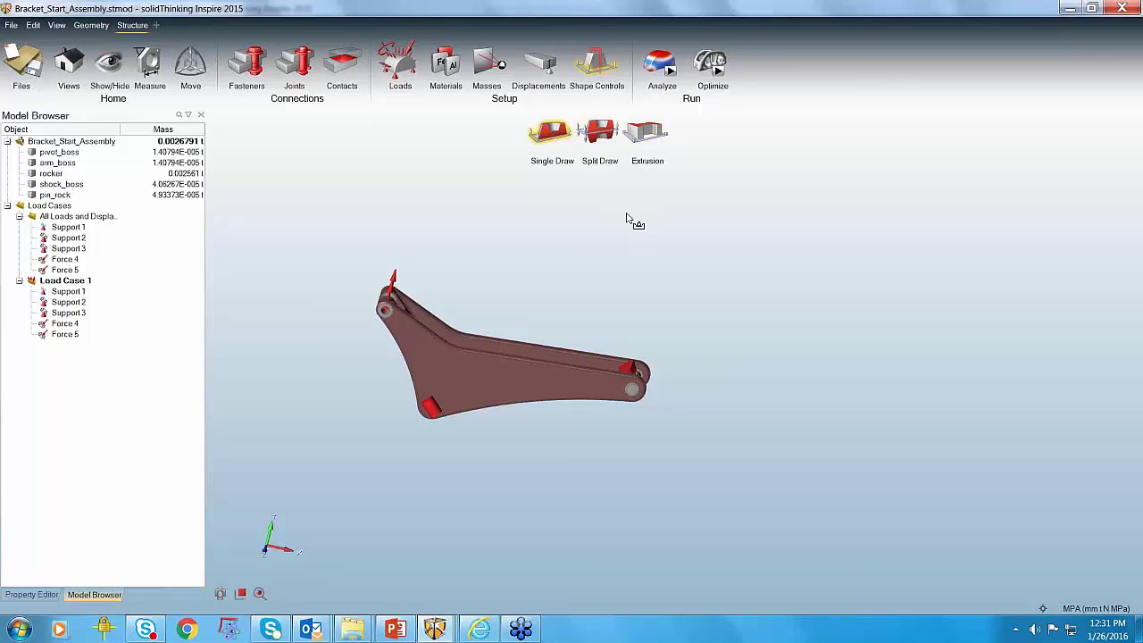
{"action": "left_click", "coordinate": [647, 134]}
{"action": "scroll", "coordinate": [523, 249], "scroll_direction": "up", "scroll_amount": 2}
{"action": "right_click_drag", "start_coordinate": [500, 283], "coordinate": [605, 403]}
{"action": "left_click", "coordinate": [453, 399]}
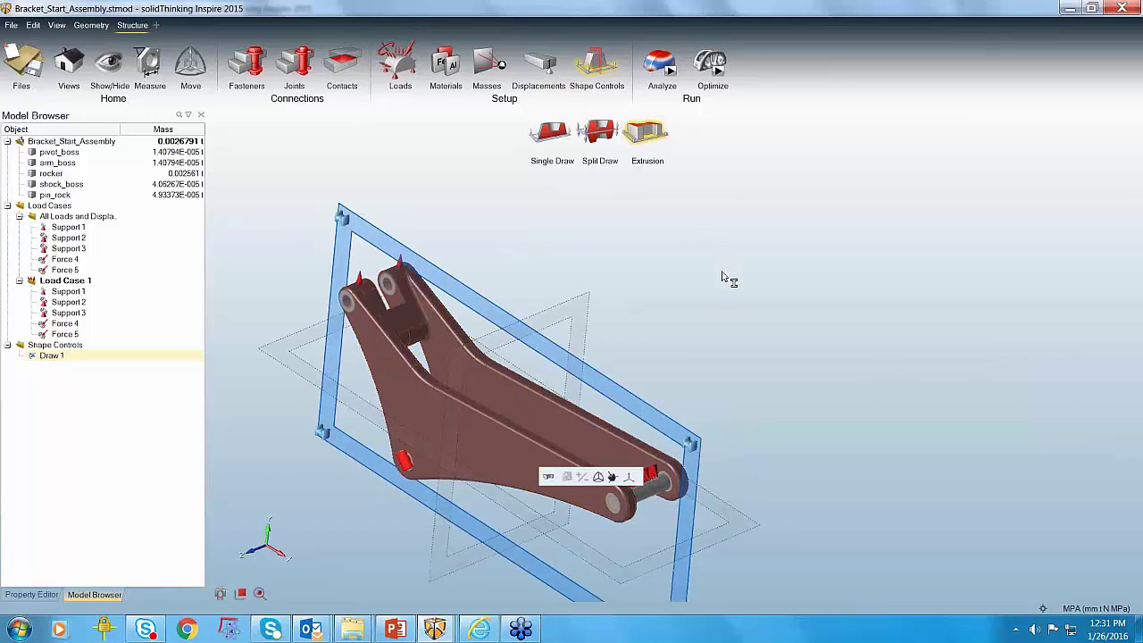
{"action": "right_click_drag", "start_coordinate": [727, 276], "coordinate": [741, 268]}
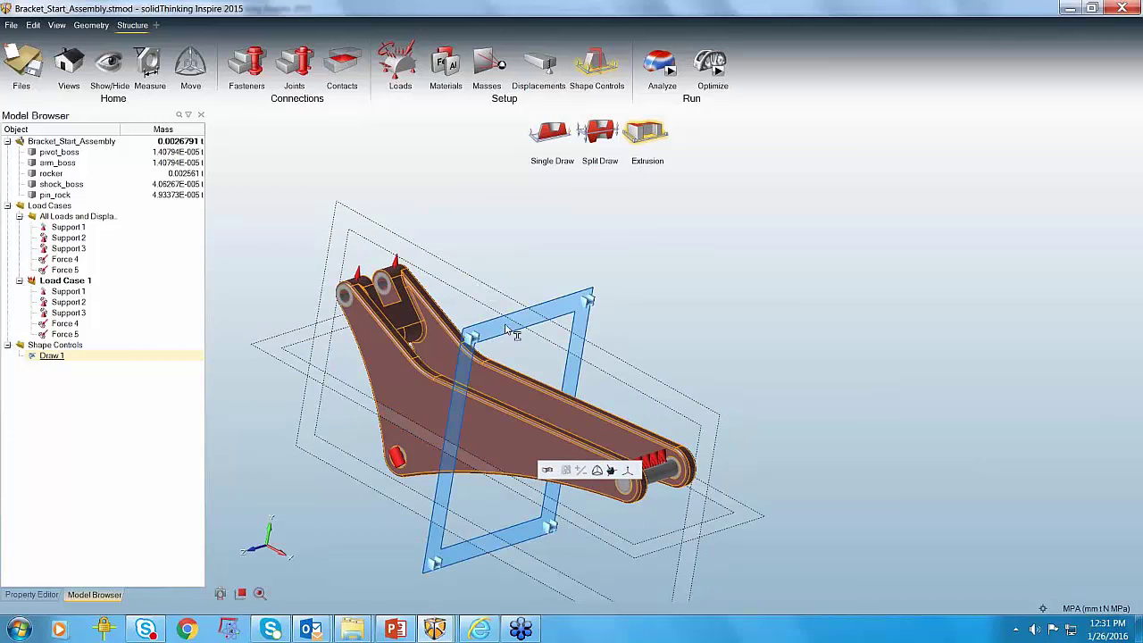
{"action": "mouse_move", "coordinate": [712, 251]}
{"action": "right_mouse_down"}
{"action": "mouse_move", "coordinate": [920, 359]}
{"action": "mouse_move", "coordinate": [829, 345]}
{"action": "mouse_move", "coordinate": [956, 330]}
{"action": "mouse_move", "coordinate": [898, 289]}
{"action": "right_mouse_up"}
{"action": "key", "text": "Escape"}
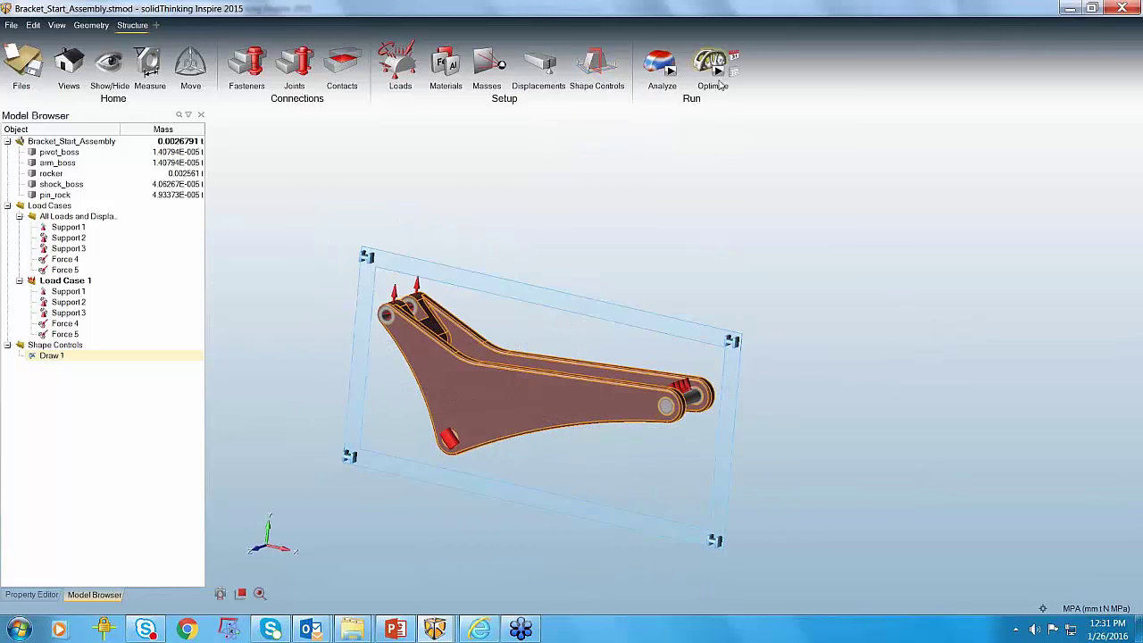
Step: Reopen the optimization run settings for the bracket and switch to the completed demo rocker model
{"action": "left_click", "coordinate": [720, 83]}
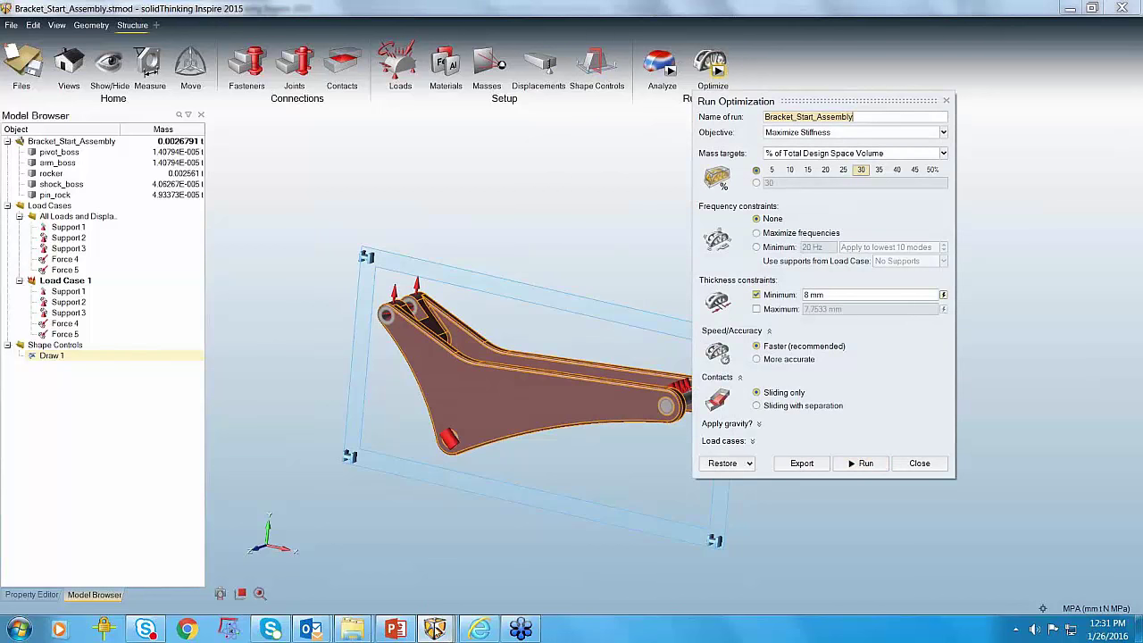
{"action": "mouse_move", "coordinate": [437, 632]}
{"action": "left_click", "coordinate": [536, 596]}
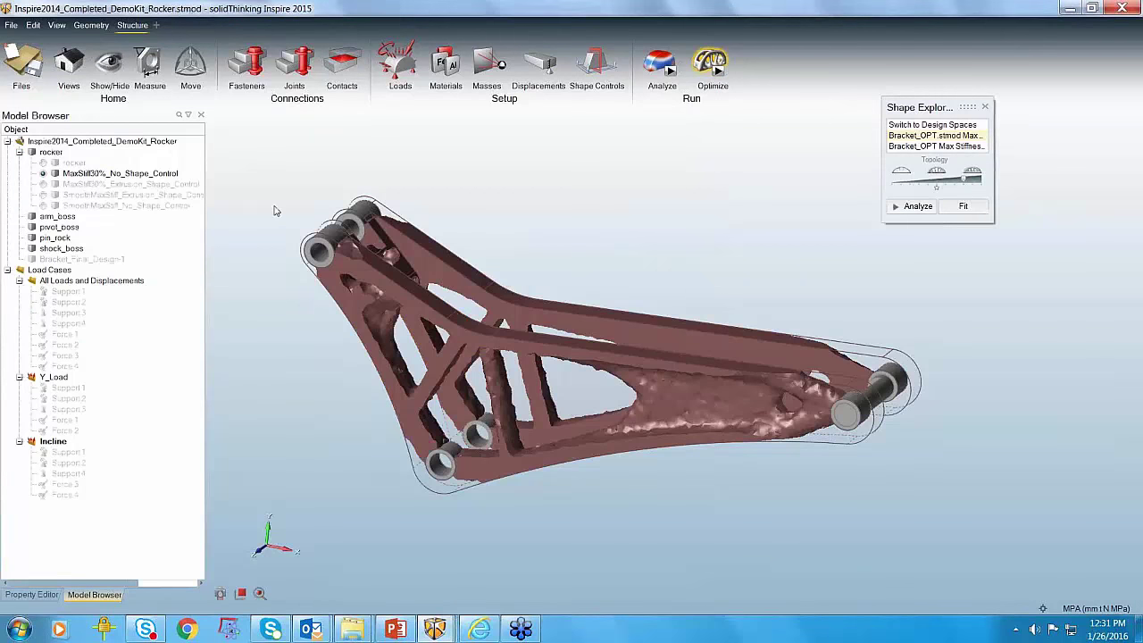
Step: Show the MaxStiff30%_Extrusion_Shape_Control result, raise its topology to keep slightly more material, and examine the ribbed shape
{"action": "left_click", "coordinate": [43, 184]}
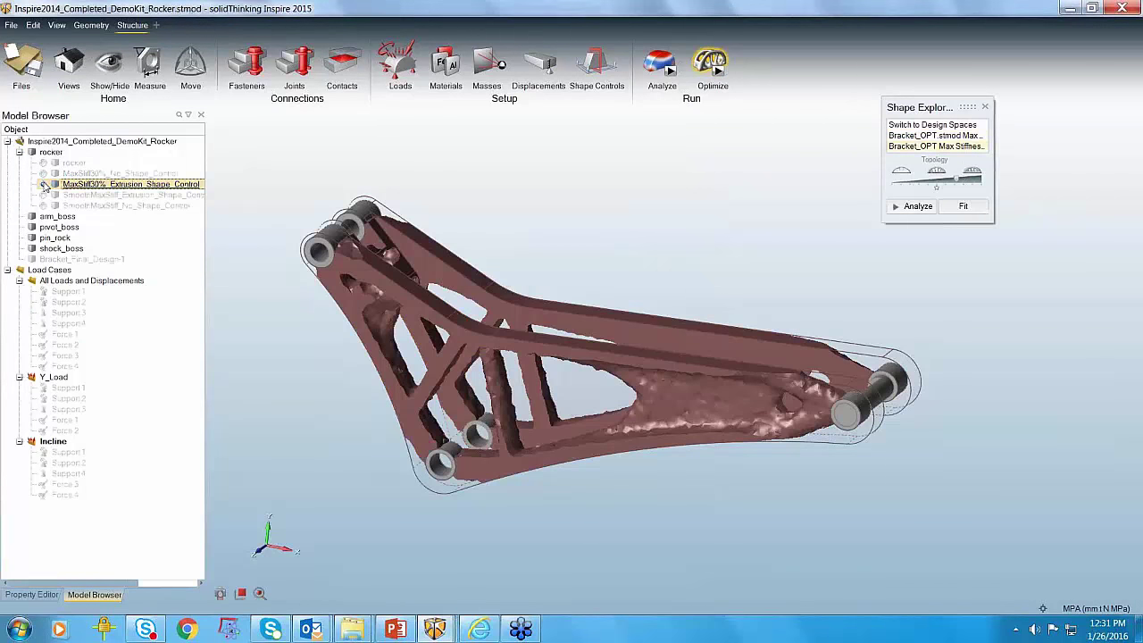
{"action": "right_click_drag", "start_coordinate": [557, 222], "coordinate": [908, 217]}
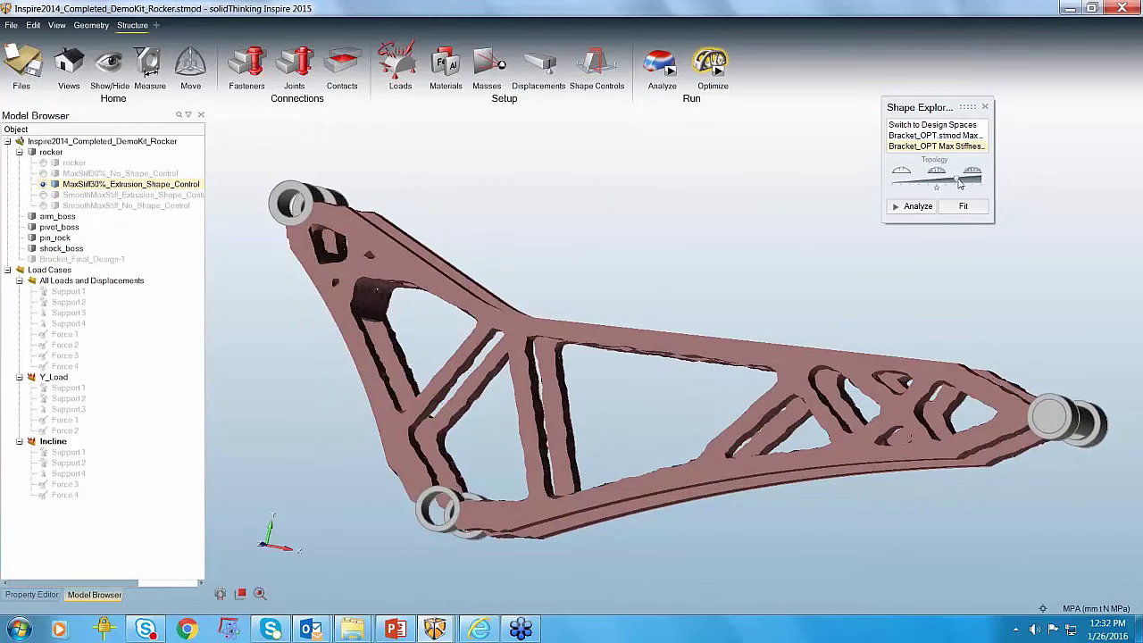
{"action": "left_click_drag", "start_coordinate": [960, 183], "coordinate": [967, 184]}
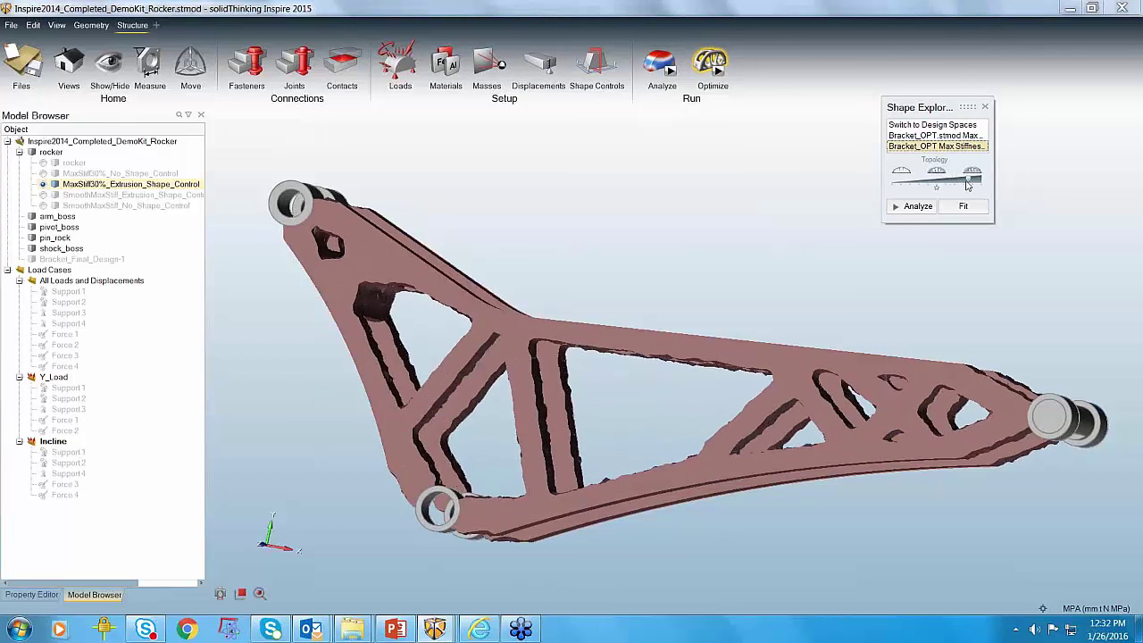
{"action": "right_click_drag", "start_coordinate": [622, 242], "coordinate": [615, 199]}
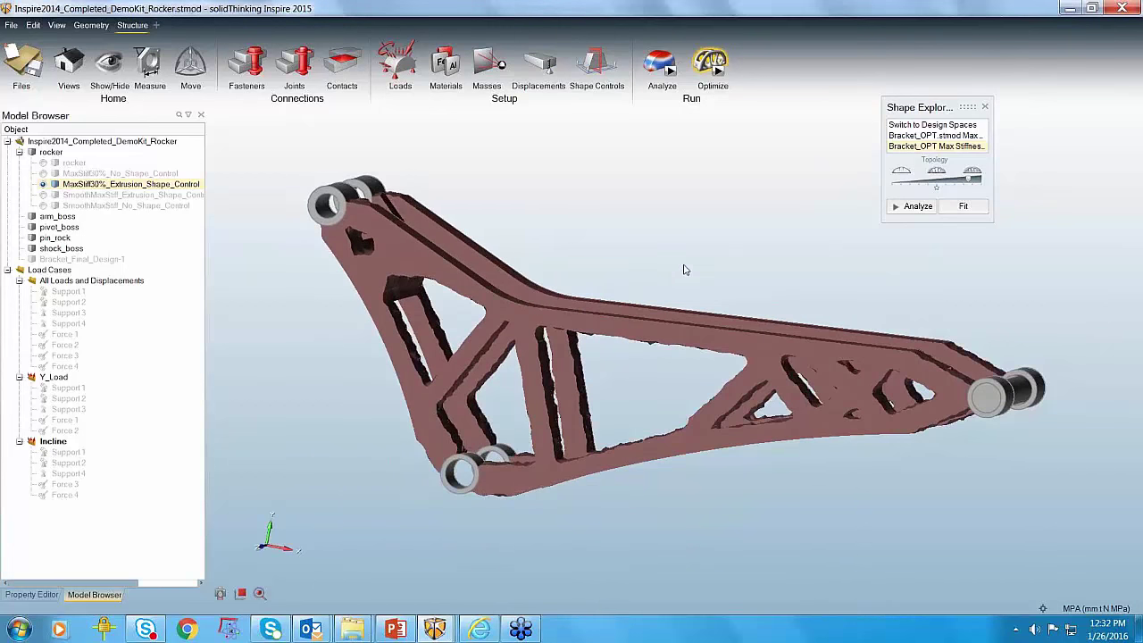
{"action": "right_click_drag", "start_coordinate": [685, 269], "coordinate": [674, 270]}
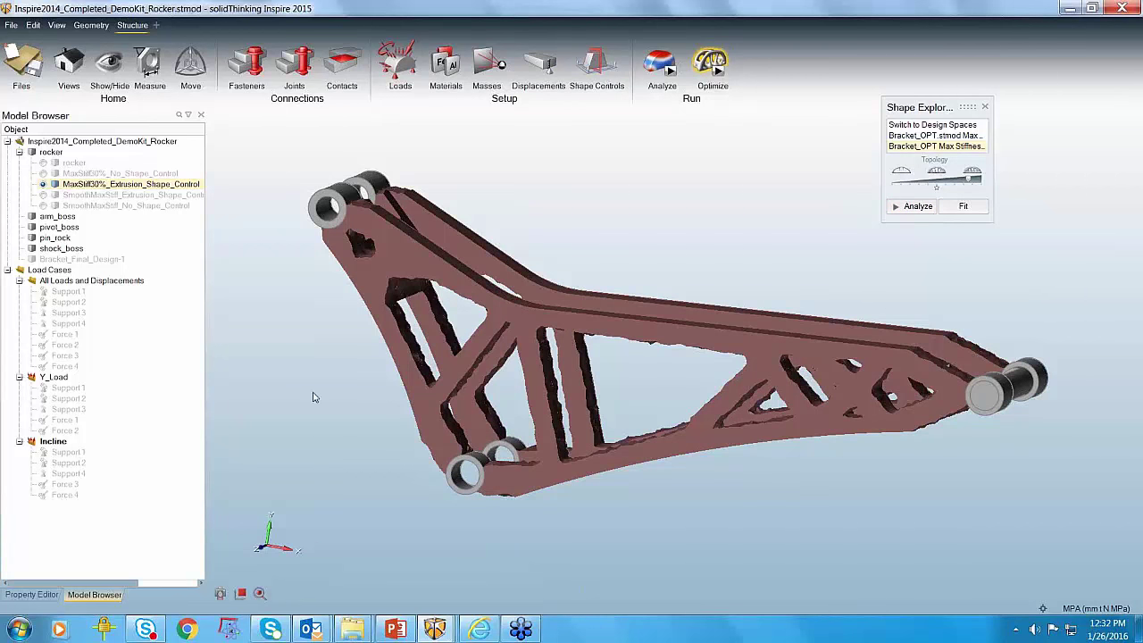
Step: Review the Factor of Safety analysis of the extrusion-controlled Bracket_OPT run under the Incline load case
{"action": "left_click", "coordinate": [659, 59]}
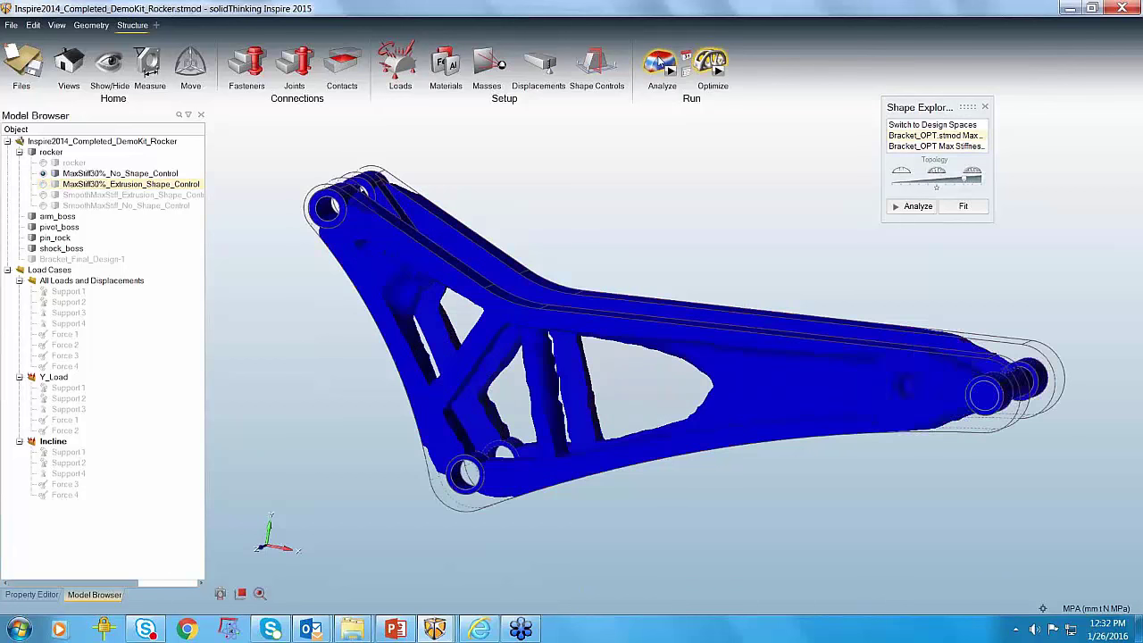
{"action": "left_click", "coordinate": [939, 143]}
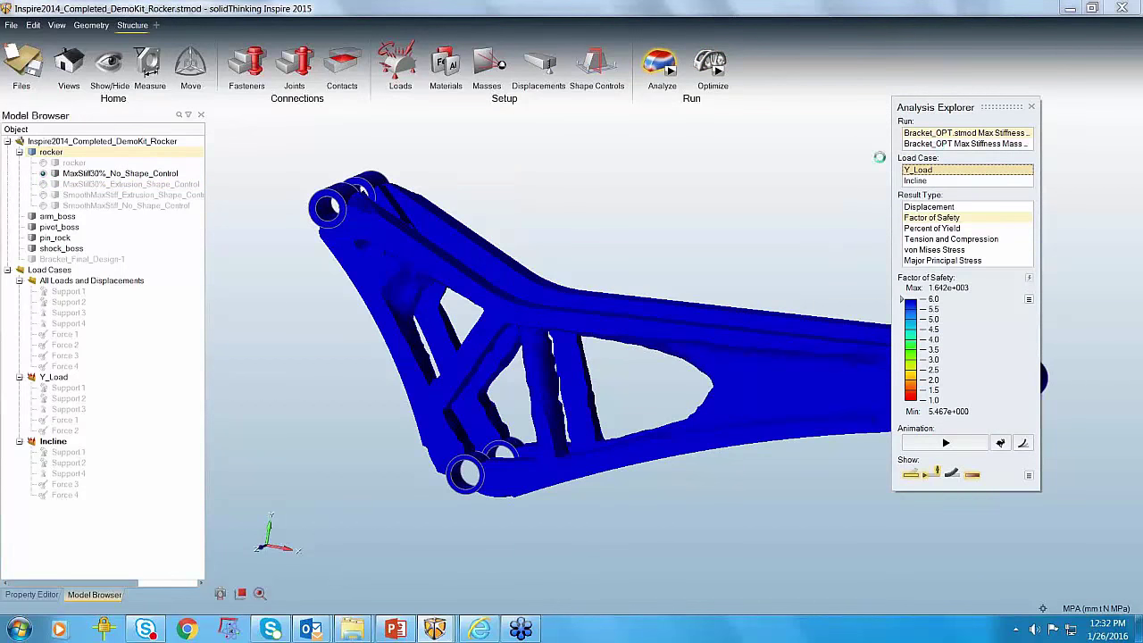
{"action": "right_click_drag", "start_coordinate": [382, 245], "coordinate": [985, 115]}
{"action": "left_click_drag", "start_coordinate": [985, 115], "coordinate": [1086, 122]}
{"action": "key", "text": "Escape"}
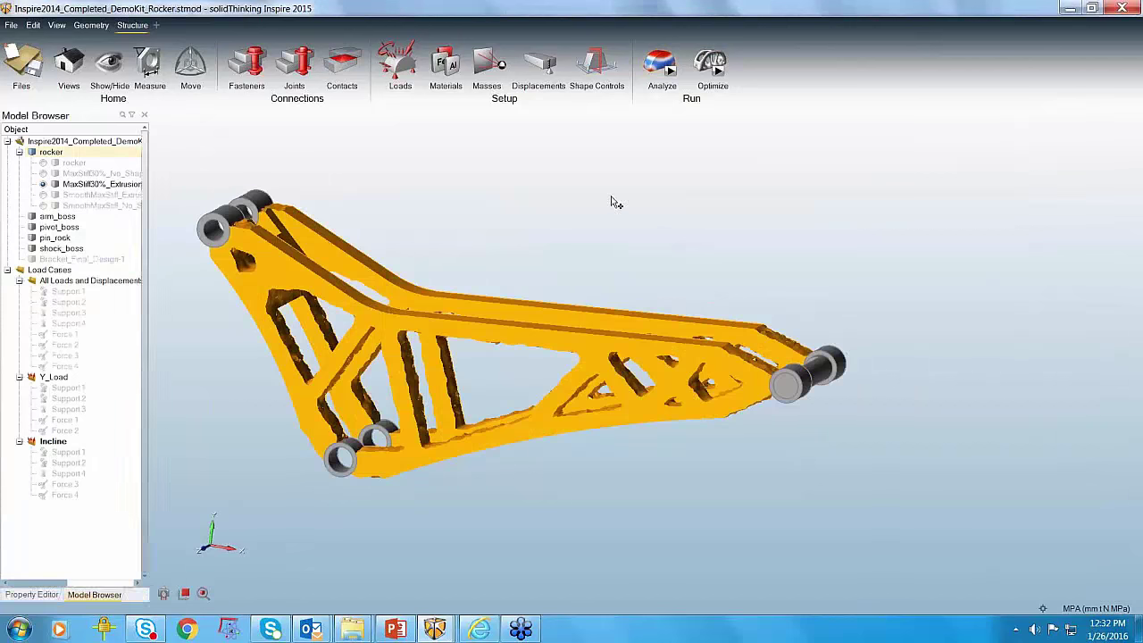
{"action": "left_click", "coordinate": [670, 62]}
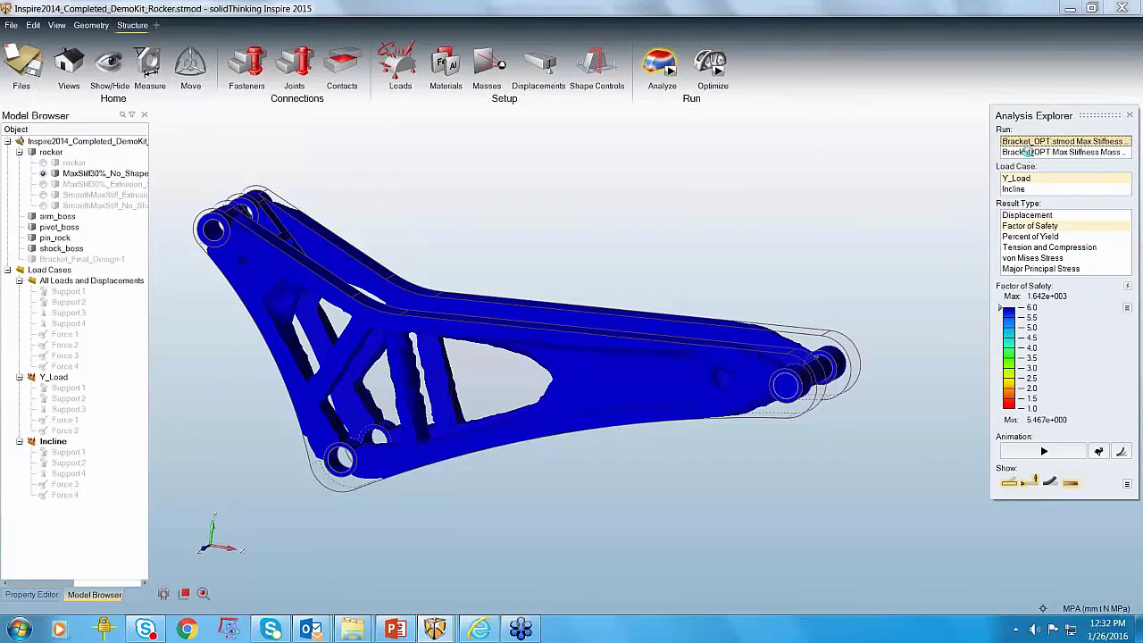
{"action": "left_click", "coordinate": [1027, 151]}
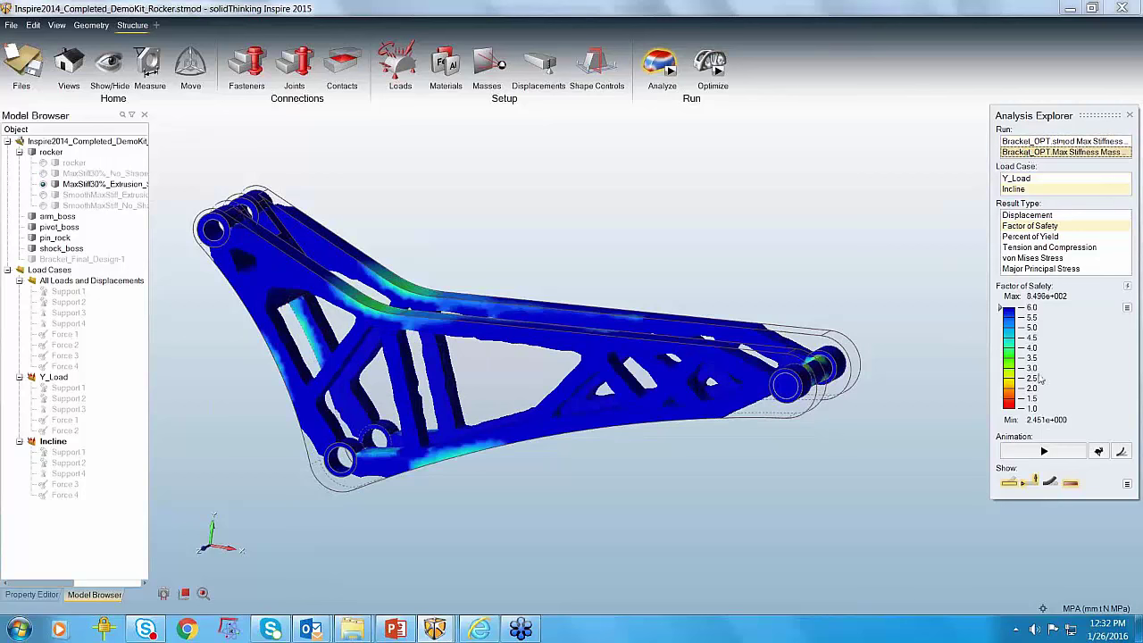
Step: Animate the deformed Factor of Safety result and compare the rocker under the Y_Load and Incline load cases
{"action": "left_click", "coordinate": [1025, 230]}
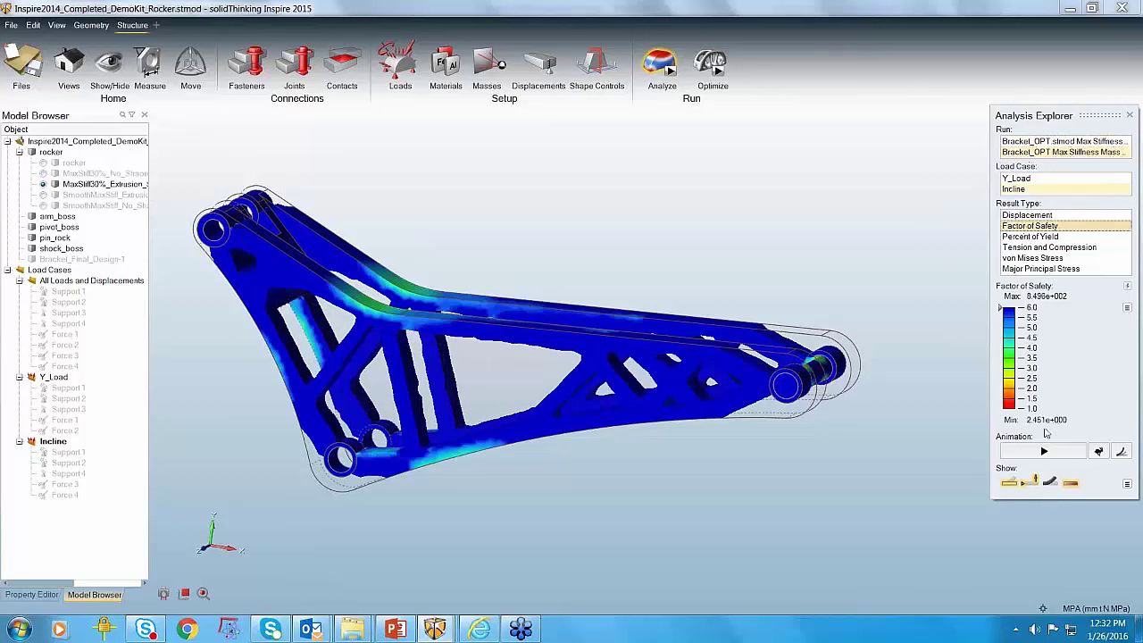
{"action": "left_click", "coordinate": [1044, 450]}
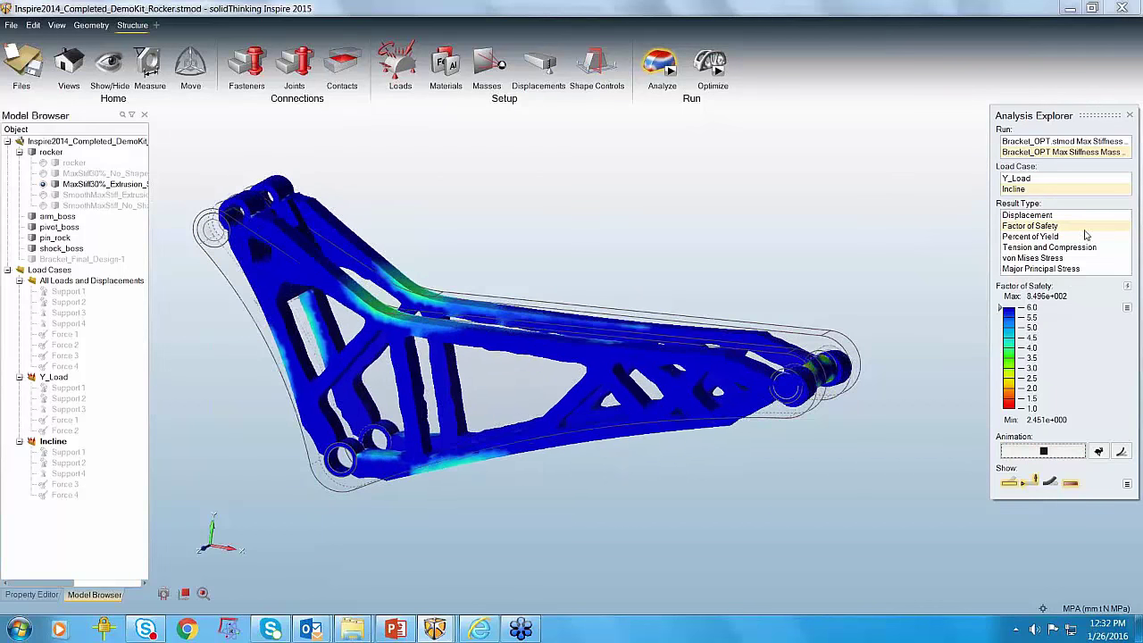
{"action": "left_click", "coordinate": [1014, 178]}
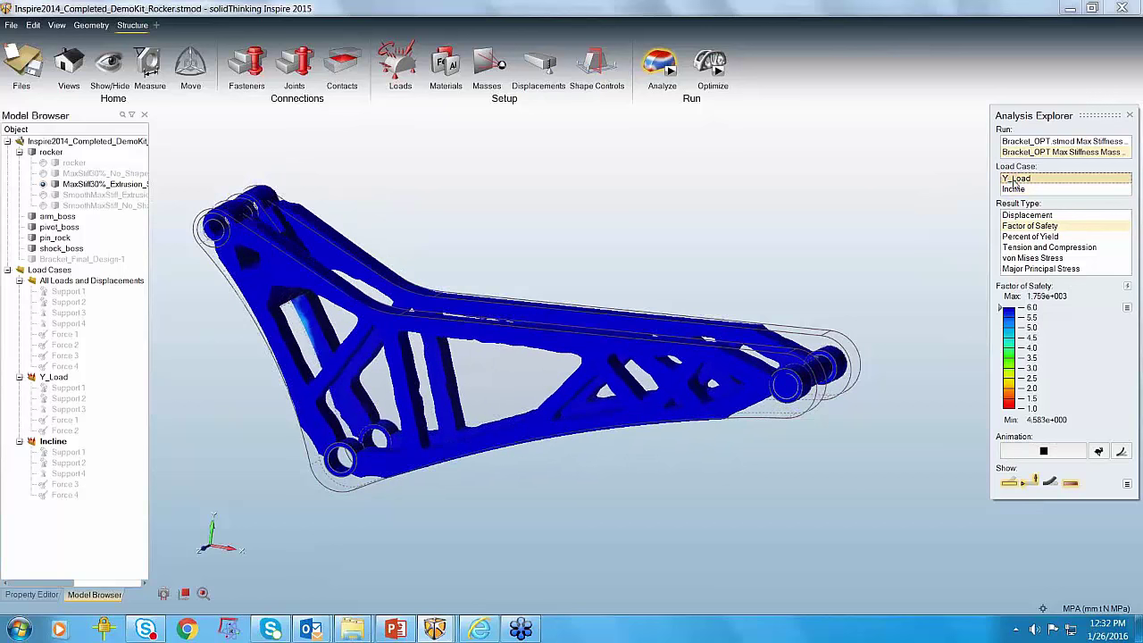
{"action": "left_click", "coordinate": [1016, 189]}
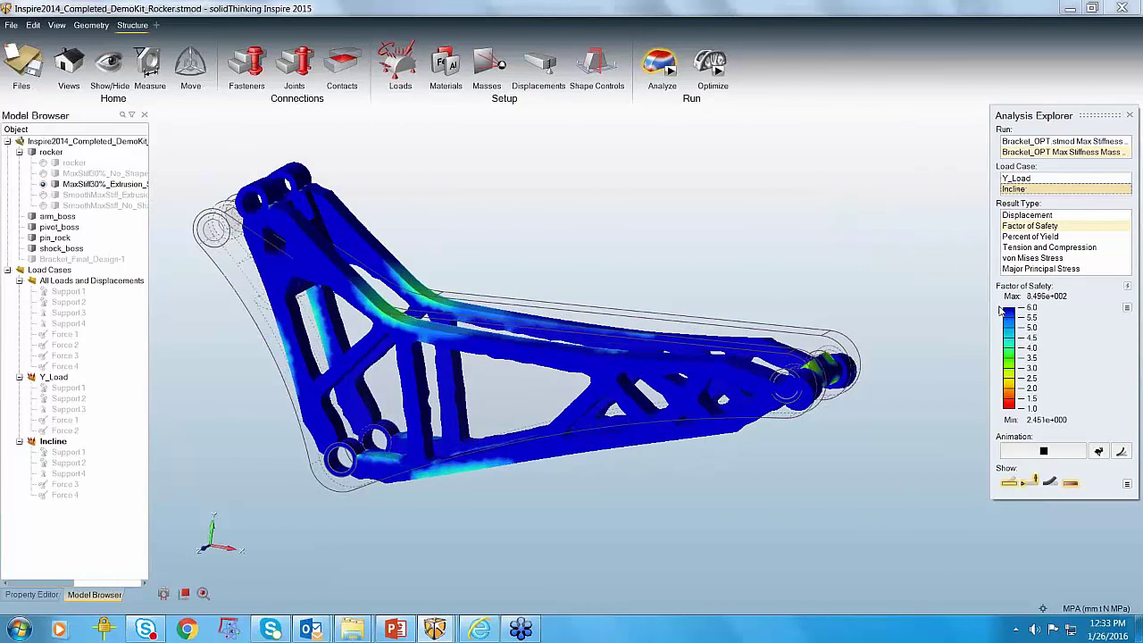
Step: Filter the Incline Factor of Safety display down to its lowest range, restore the full range, and check Y_Load before closing the analysis results
{"action": "left_click_drag", "start_coordinate": [1000, 309], "coordinate": [987, 411]}
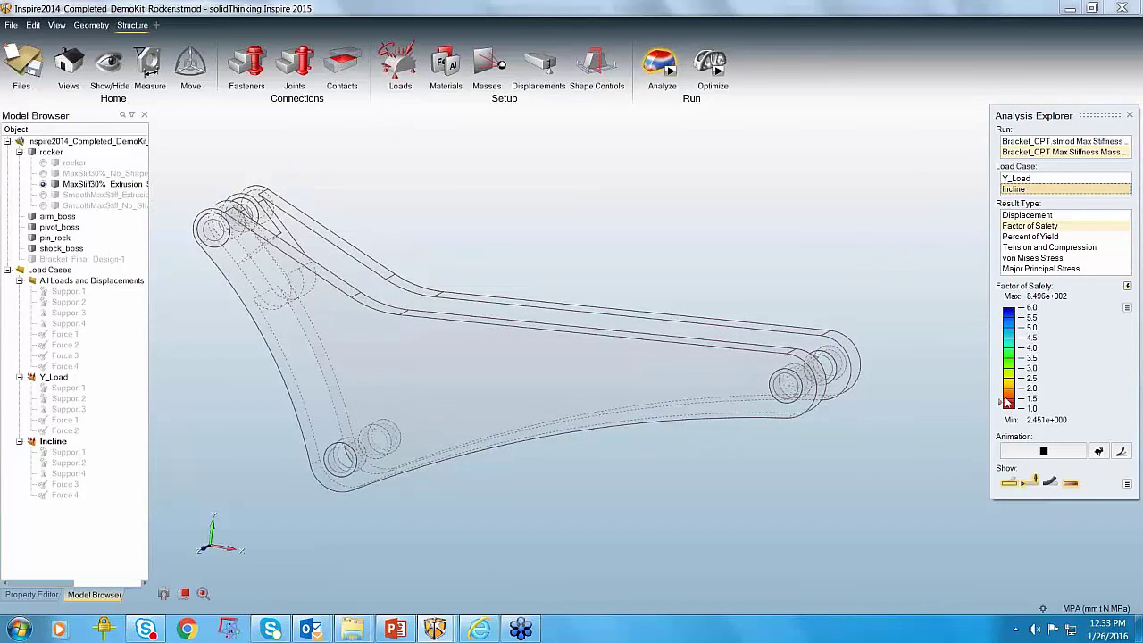
{"action": "mouse_move", "coordinate": [1005, 410]}
{"action": "left_mouse_down"}
{"action": "mouse_move", "coordinate": [1024, 307]}
{"action": "mouse_move", "coordinate": [1000, 410]}
{"action": "mouse_move", "coordinate": [1011, 307]}
{"action": "left_mouse_up"}
{"action": "left_click", "coordinate": [1017, 177]}
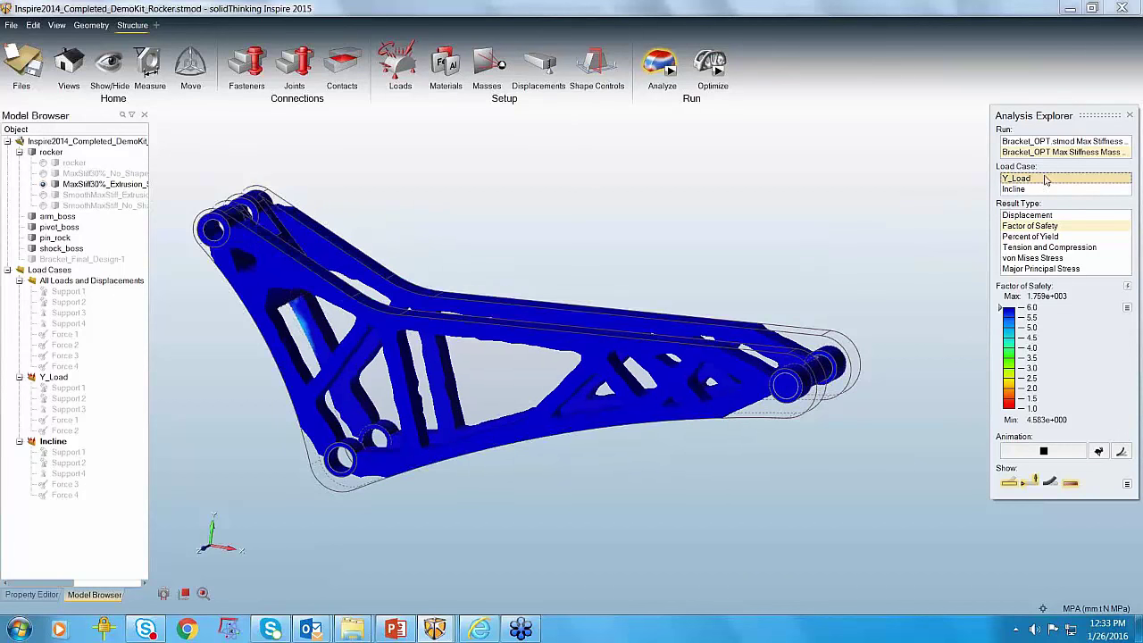
{"action": "mouse_move", "coordinate": [1003, 308]}
{"action": "left_mouse_down"}
{"action": "mouse_move", "coordinate": [1007, 375]}
{"action": "mouse_move", "coordinate": [1022, 299]}
{"action": "left_mouse_up"}
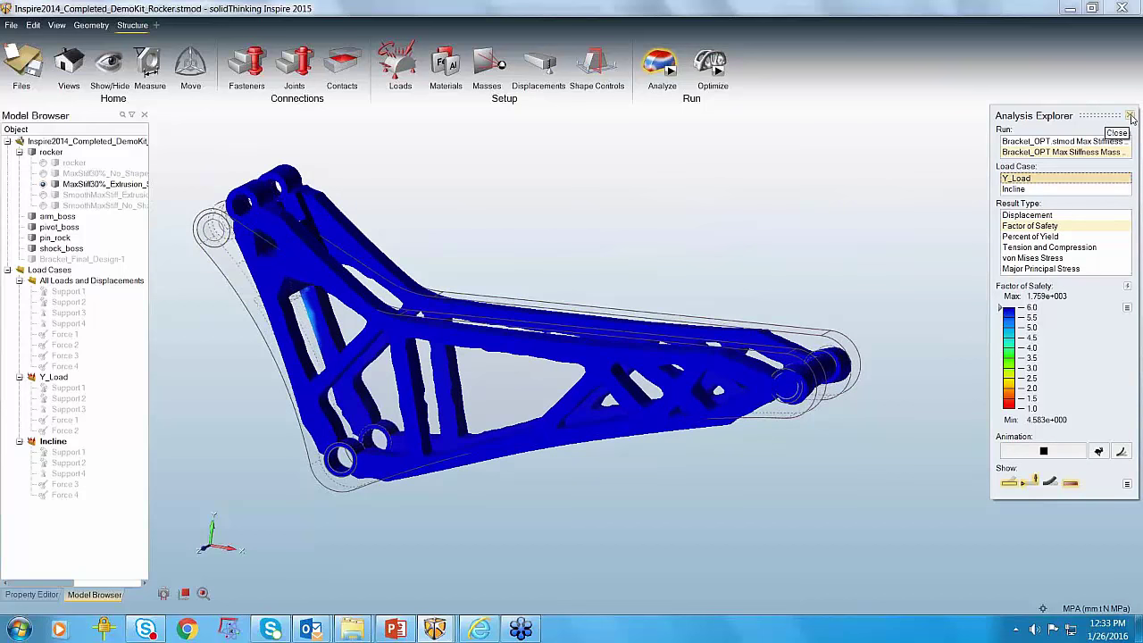
{"action": "left_click", "coordinate": [1130, 116]}
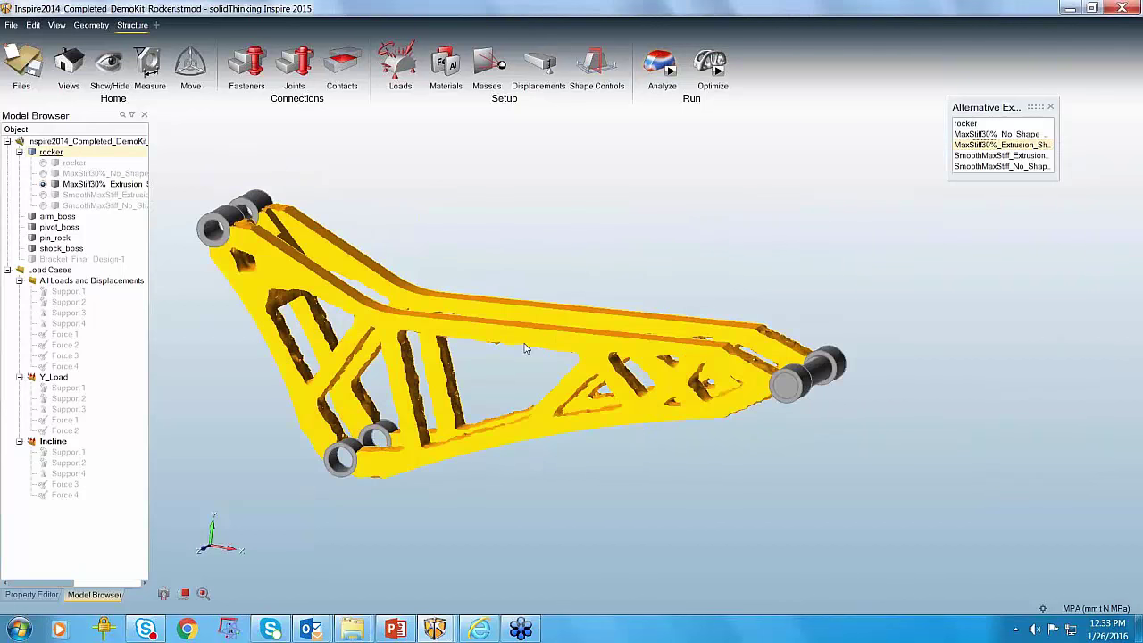
Step: Compare the two MaxStiff30% shapes, activate the smoothed extrusion-controlled rocker alternative, and examine its fitted surfaces from several angles
{"action": "key", "text": "Up"}
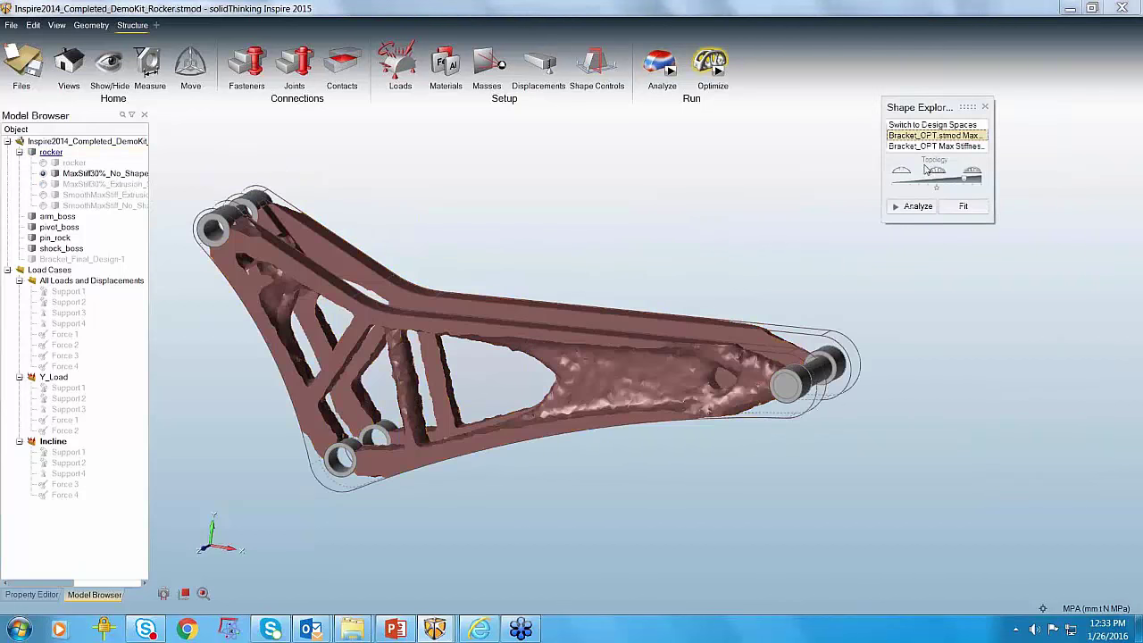
{"action": "left_click", "coordinate": [927, 147]}
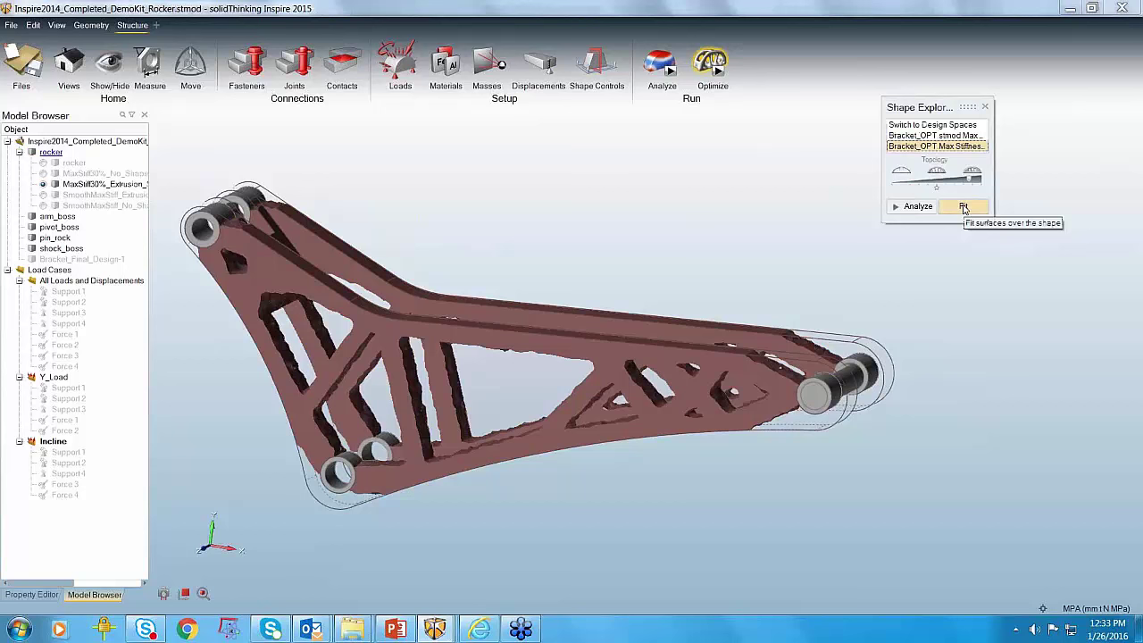
{"action": "left_click", "coordinate": [42, 196]}
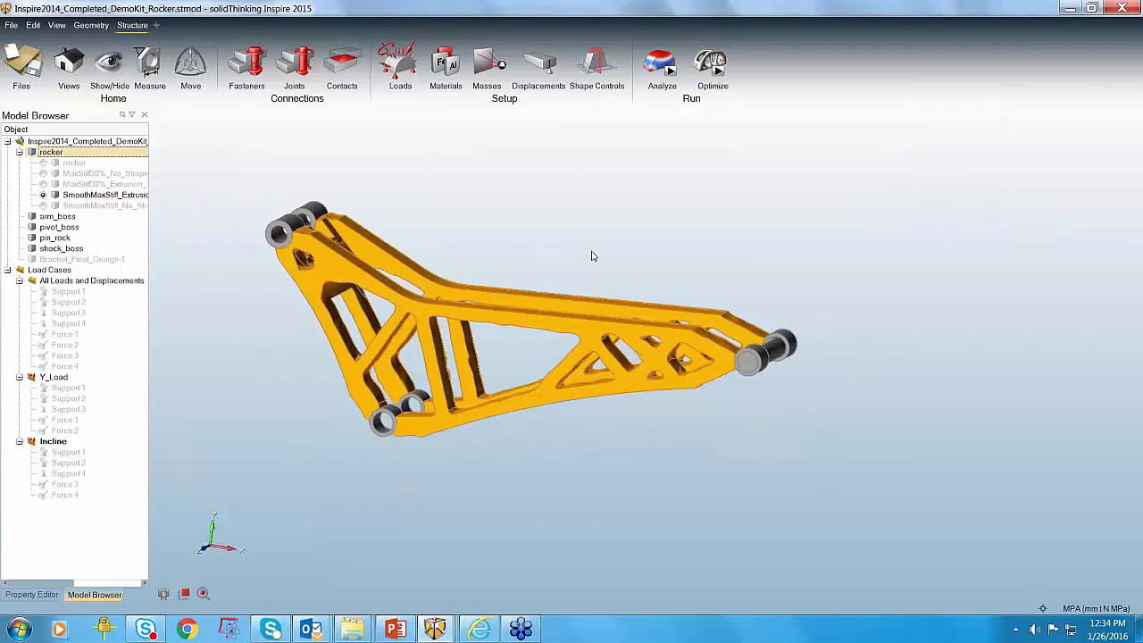
{"action": "scroll", "coordinate": [281, 408], "scroll_direction": "up", "scroll_amount": 5}
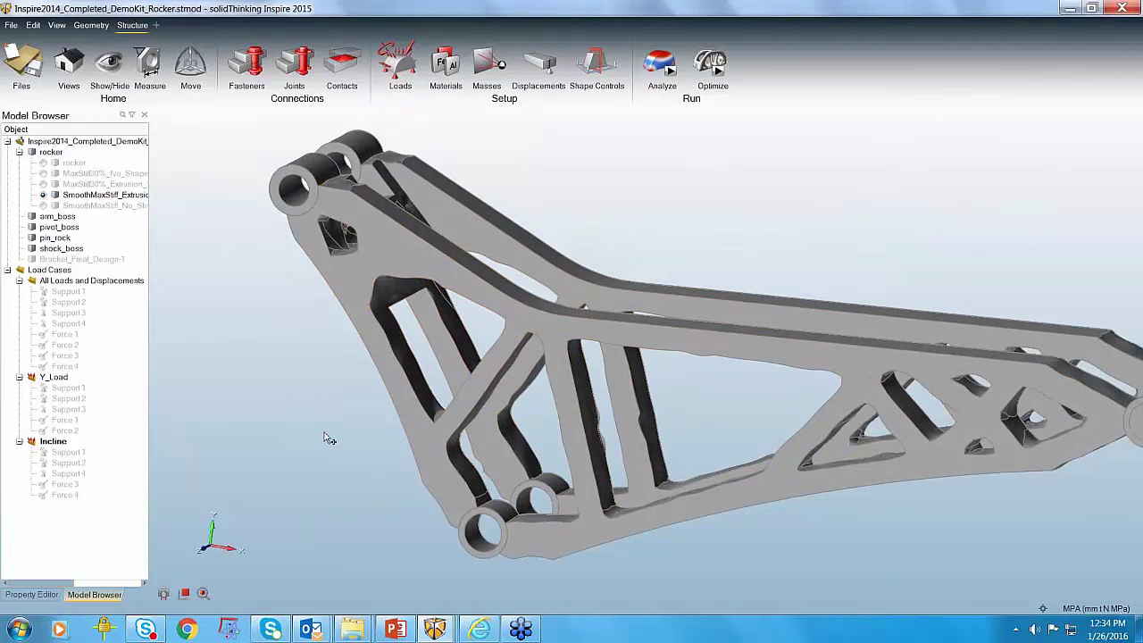
{"action": "scroll", "coordinate": [345, 429], "scroll_direction": "down", "scroll_amount": 3}
{"action": "mouse_move", "coordinate": [345, 429]}
{"action": "right_mouse_down"}
{"action": "mouse_move", "coordinate": [420, 397]}
{"action": "mouse_move", "coordinate": [358, 390]}
{"action": "mouse_move", "coordinate": [332, 413]}
{"action": "right_mouse_up"}
{"action": "scroll", "coordinate": [439, 386], "scroll_direction": "up", "scroll_amount": 3}
{"action": "scroll", "coordinate": [439, 386], "scroll_direction": "down", "scroll_amount": 3}
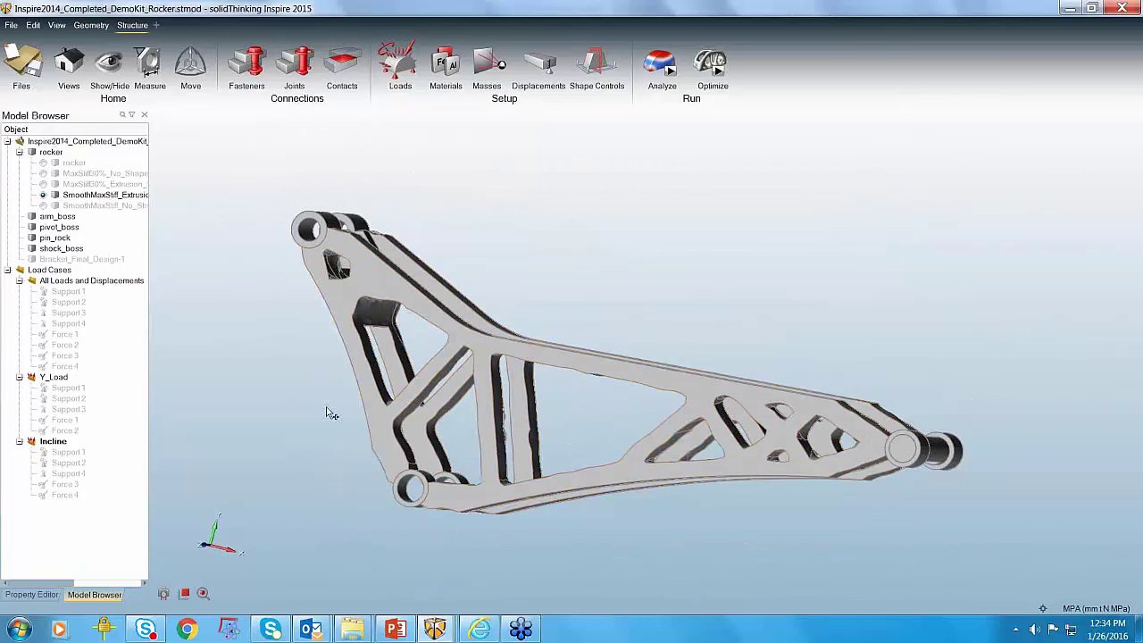
{"action": "mouse_move", "coordinate": [813, 299]}
{"action": "right_mouse_down"}
{"action": "mouse_move", "coordinate": [702, 307]}
{"action": "mouse_move", "coordinate": [724, 295]}
{"action": "right_mouse_up"}
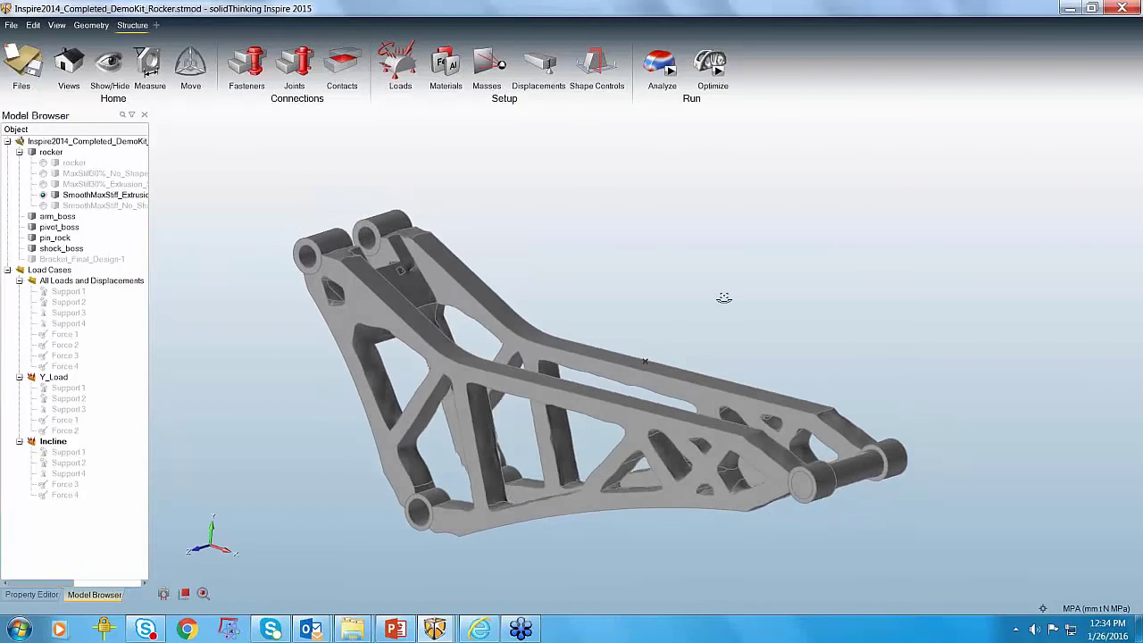
Step: Export the model with the smoothed rocker as the Parasolid file Inspire2014_Completed_DemoKit_Rocker.x_t in the Dave_Axle folder
{"action": "left_click", "coordinate": [11, 25]}
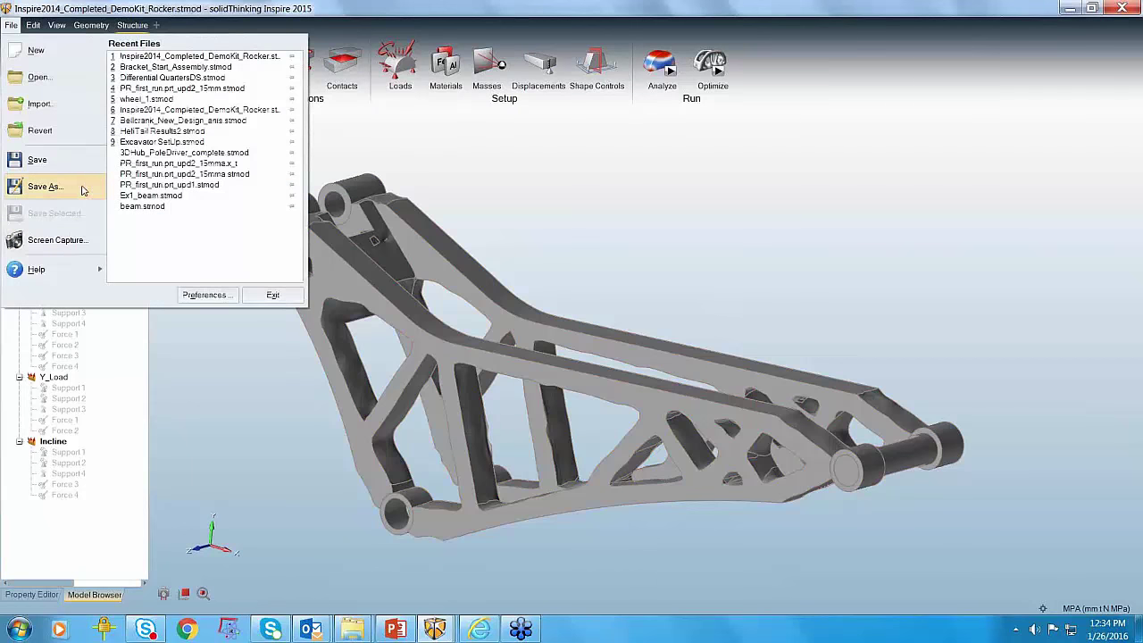
{"action": "left_click", "coordinate": [85, 188]}
{"action": "left_click", "coordinate": [634, 281]}
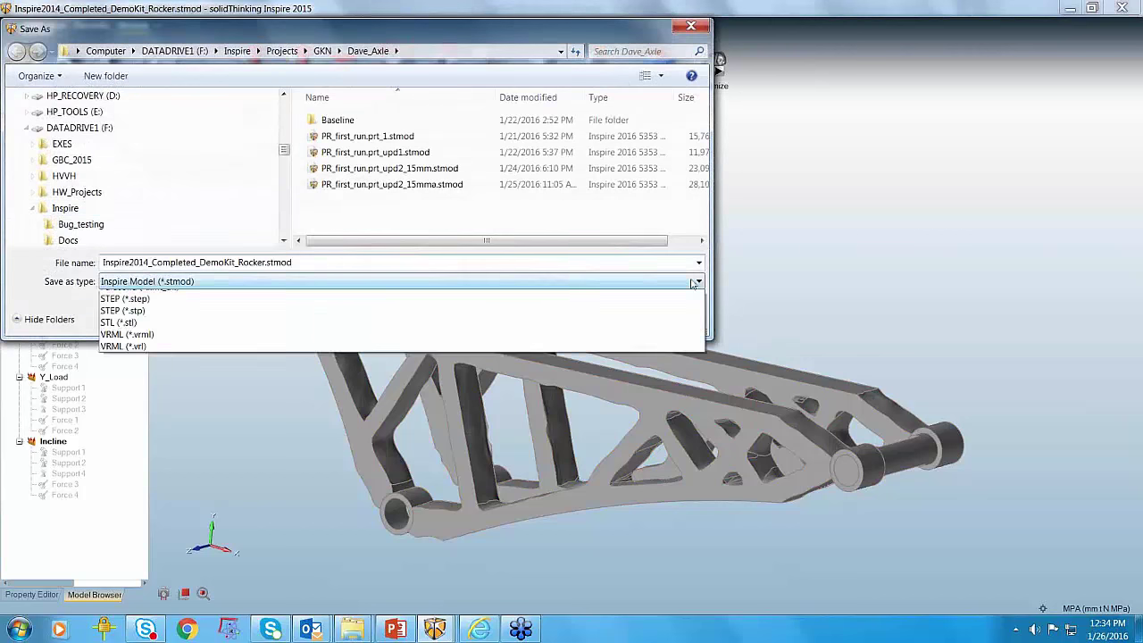
{"action": "left_click", "coordinate": [250, 367]}
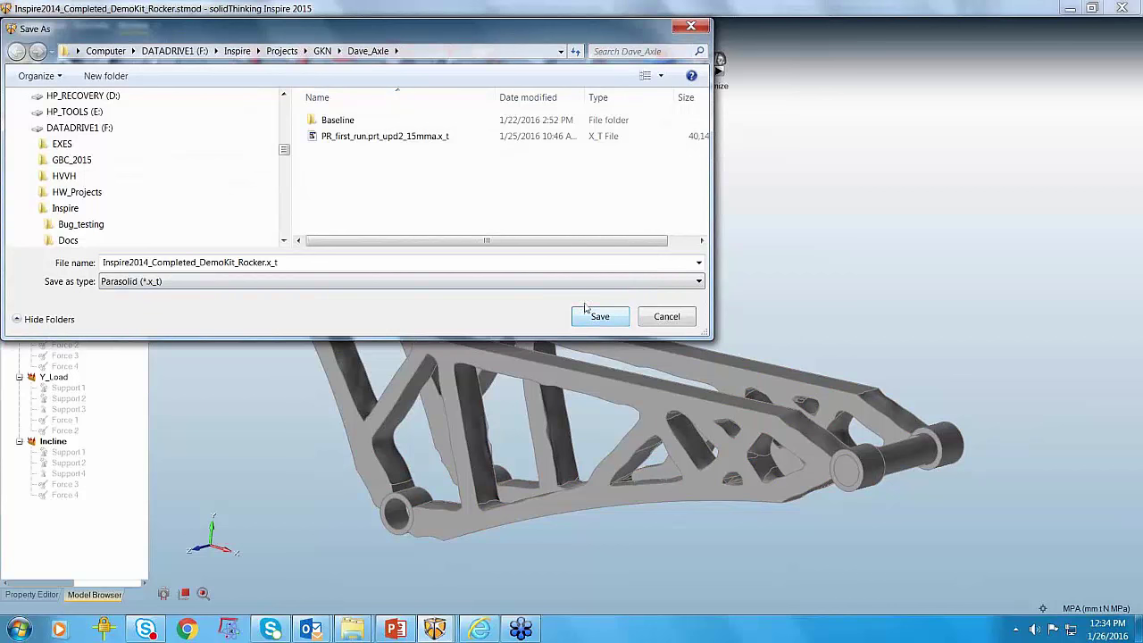
{"action": "left_click", "coordinate": [612, 322]}
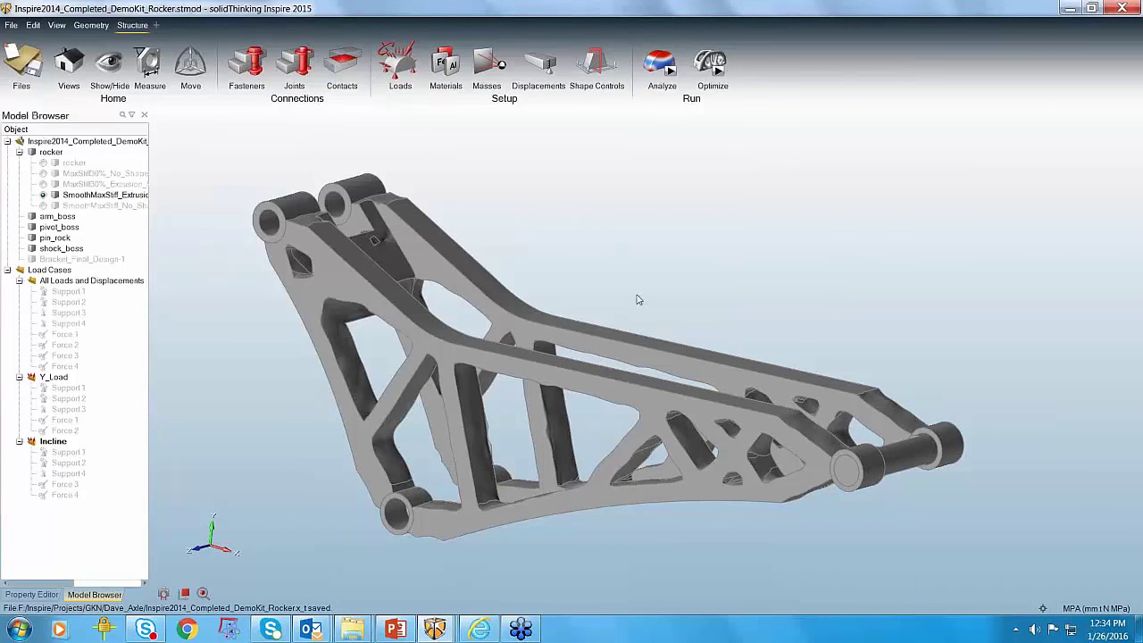
Step: Switch to the PowerPoint presentation and start its slide show at the original CAD design slide
{"action": "scroll", "coordinate": [738, 237], "scroll_direction": "down", "scroll_amount": 2}
{"action": "scroll", "coordinate": [467, 247], "scroll_direction": "up", "scroll_amount": 2}
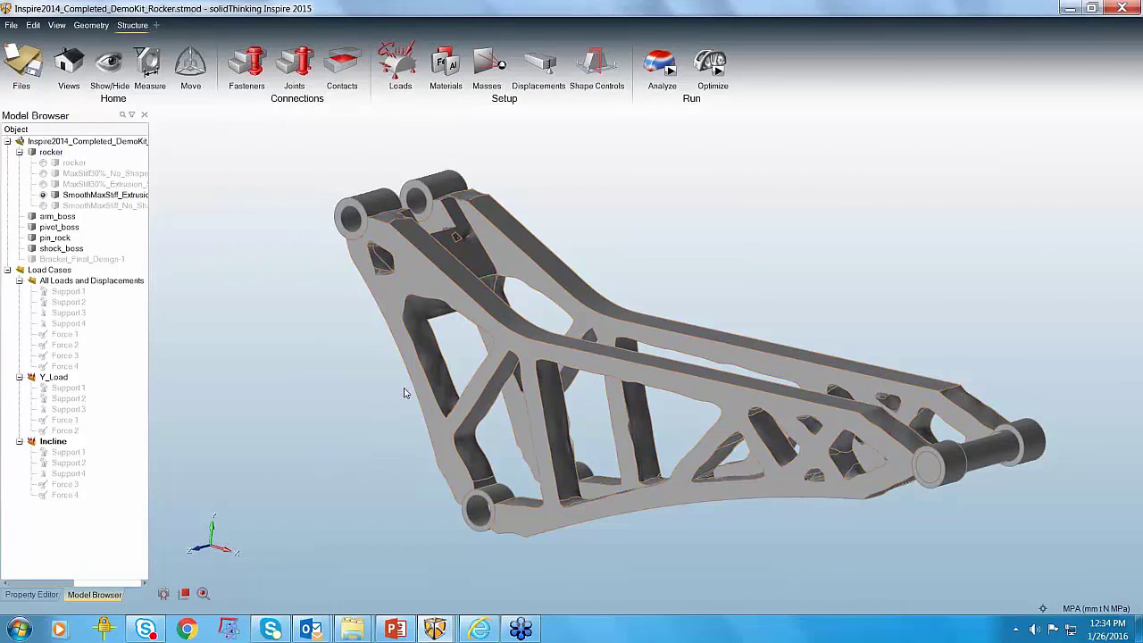
{"action": "right_click_drag", "start_coordinate": [361, 453], "coordinate": [446, 433]}
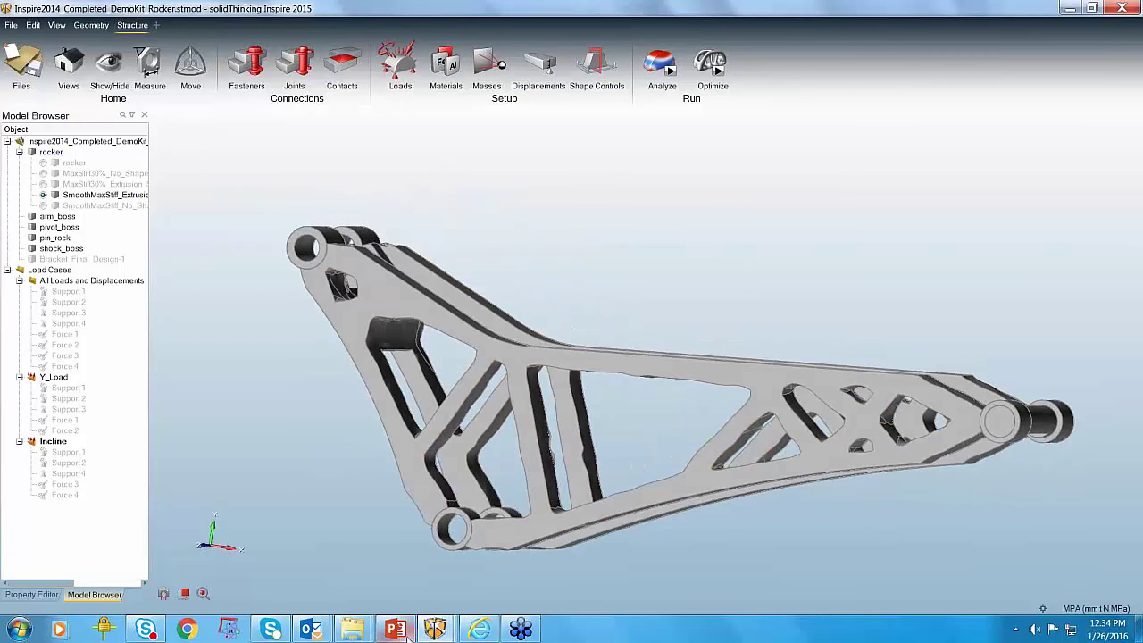
{"action": "key", "text": "alt+Tab"}
{"action": "left_click", "coordinate": [989, 608]}
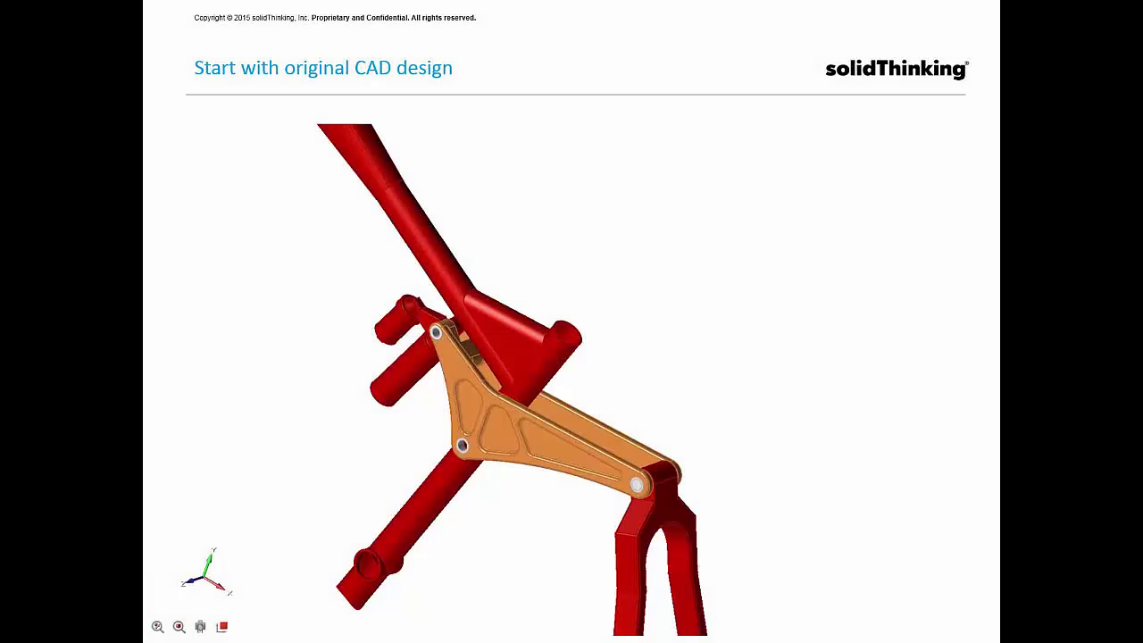
{"action": "key", "text": "Right"}
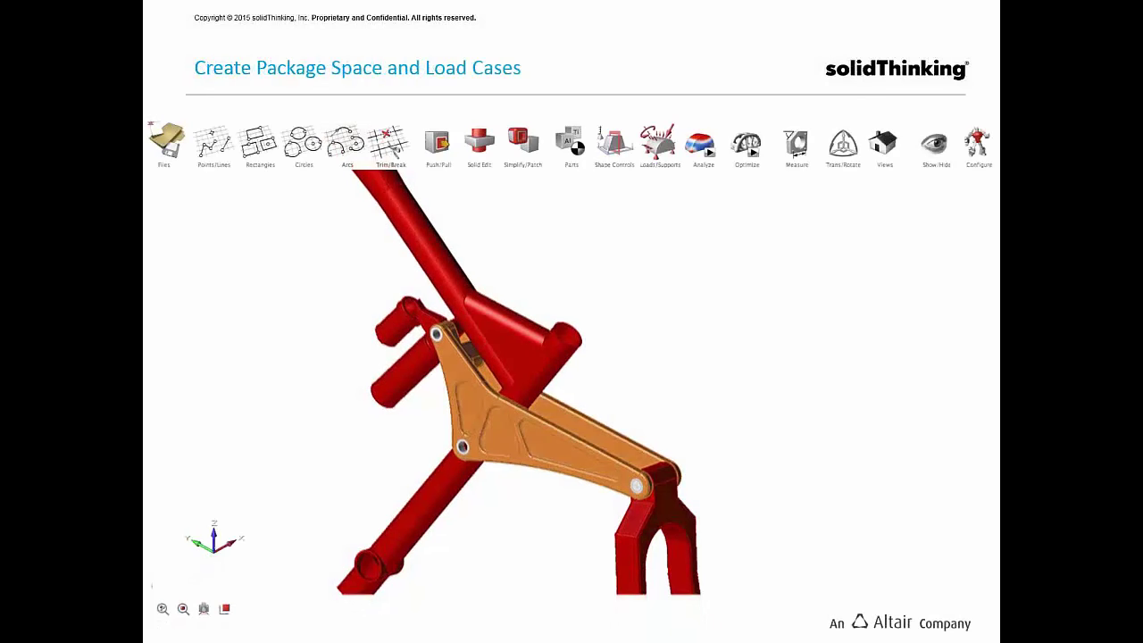
{"action": "key", "text": "Right"}
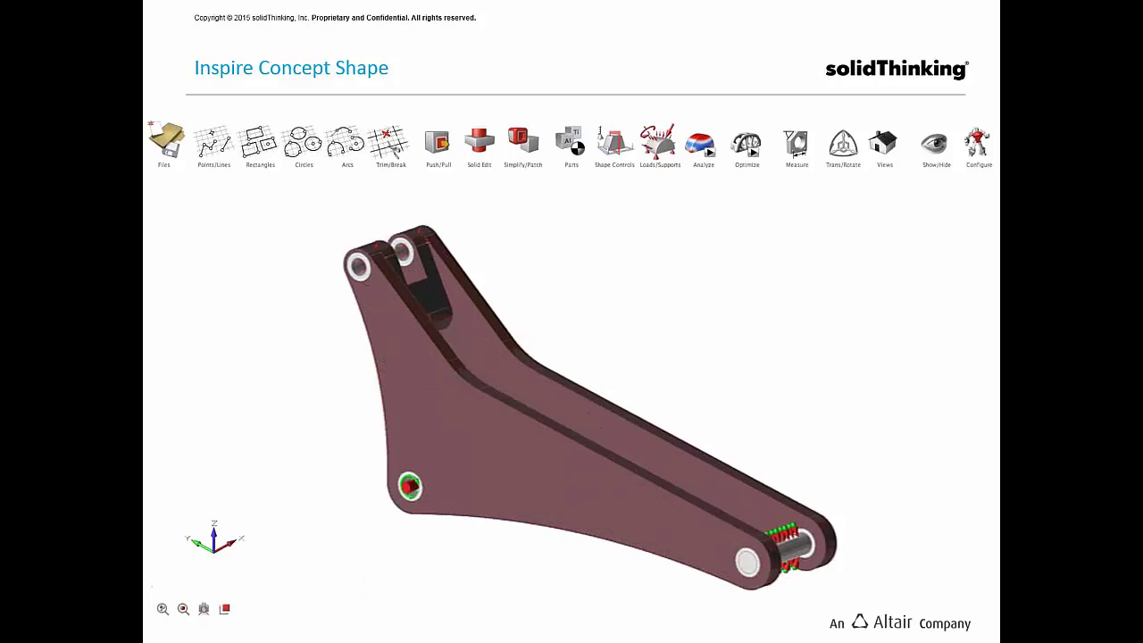
{"action": "key", "text": "Right"}
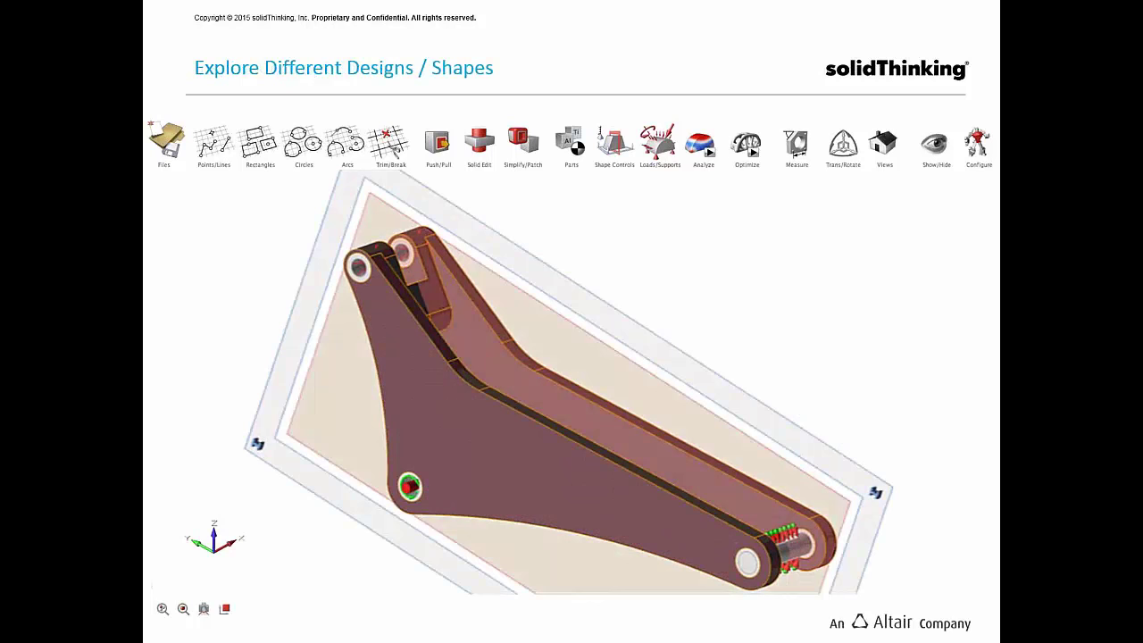
{"action": "key", "text": "Right"}
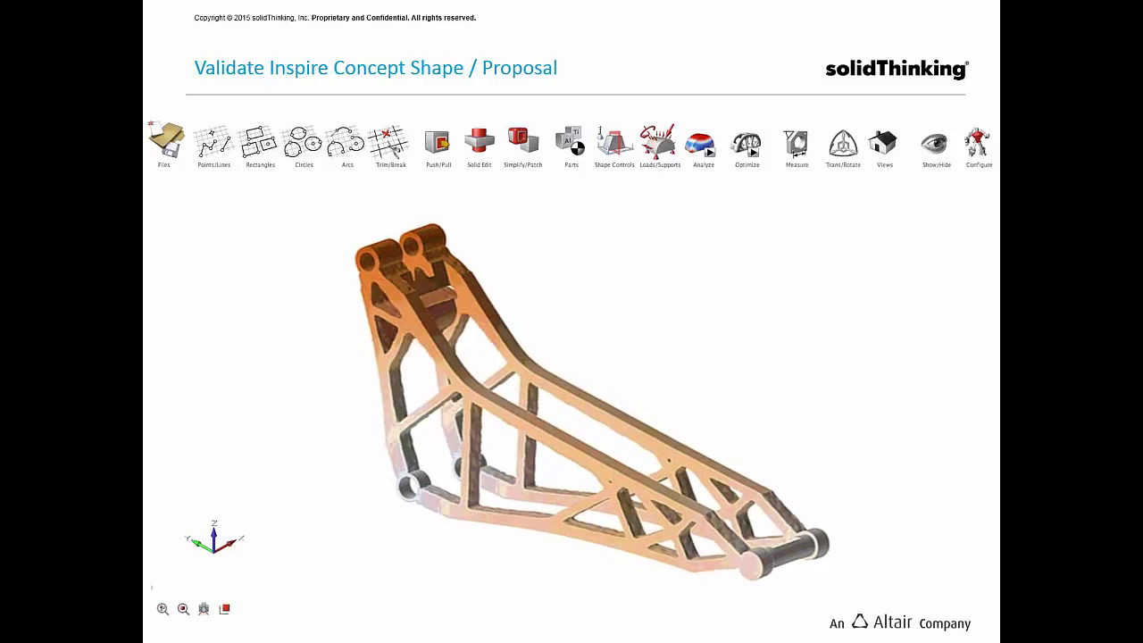
{"action": "key", "text": "Right"}
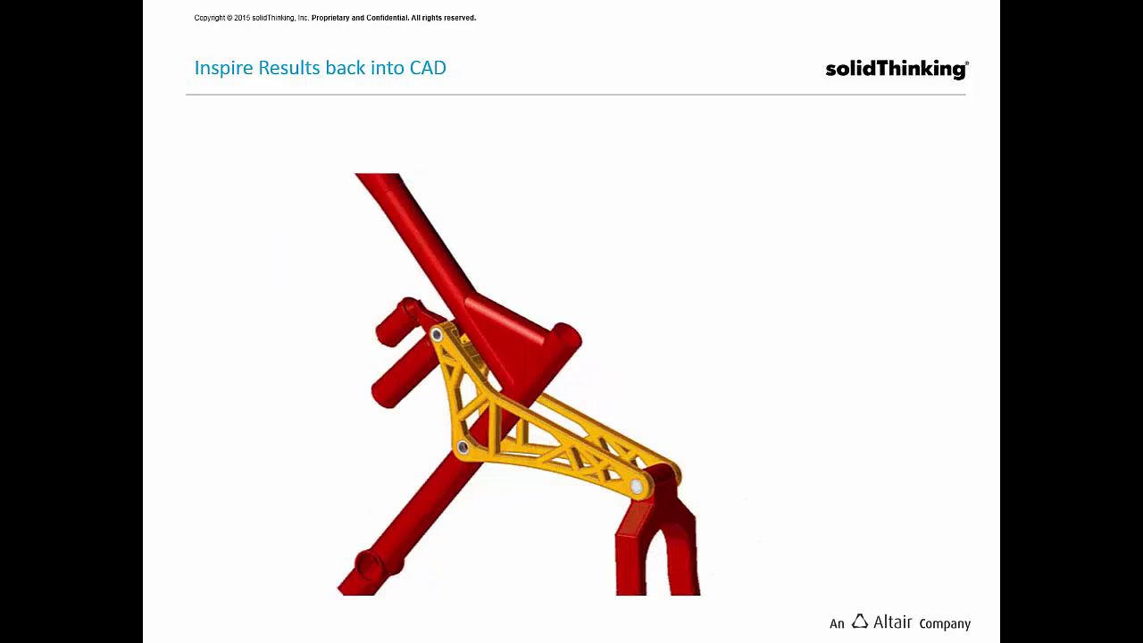
{"action": "key", "text": "Right"}
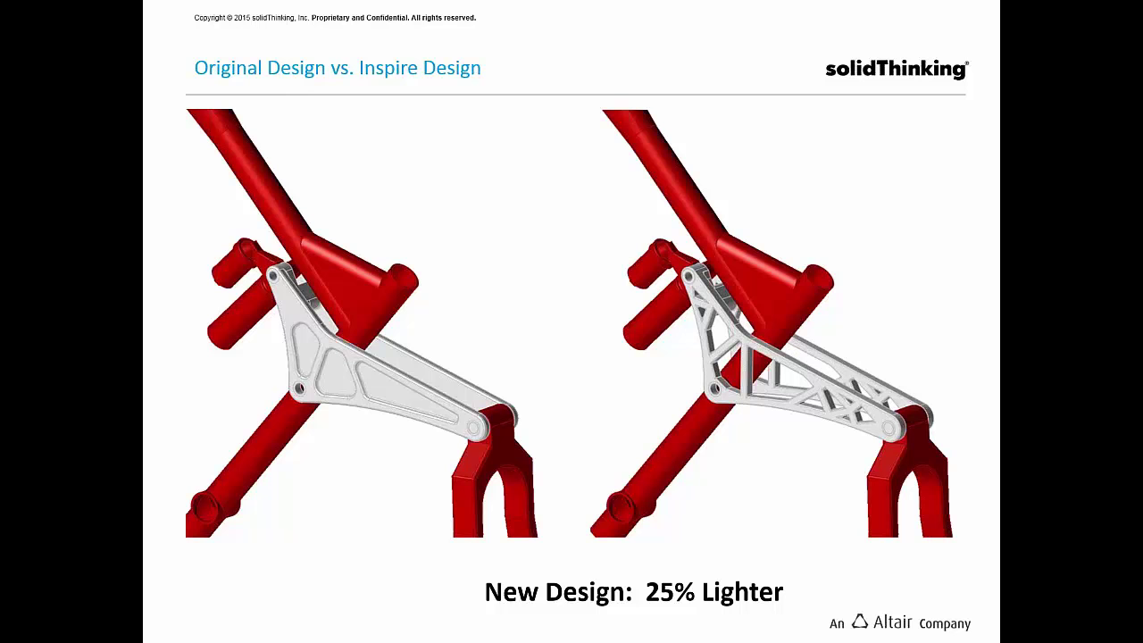
{"action": "key", "text": "Right"}
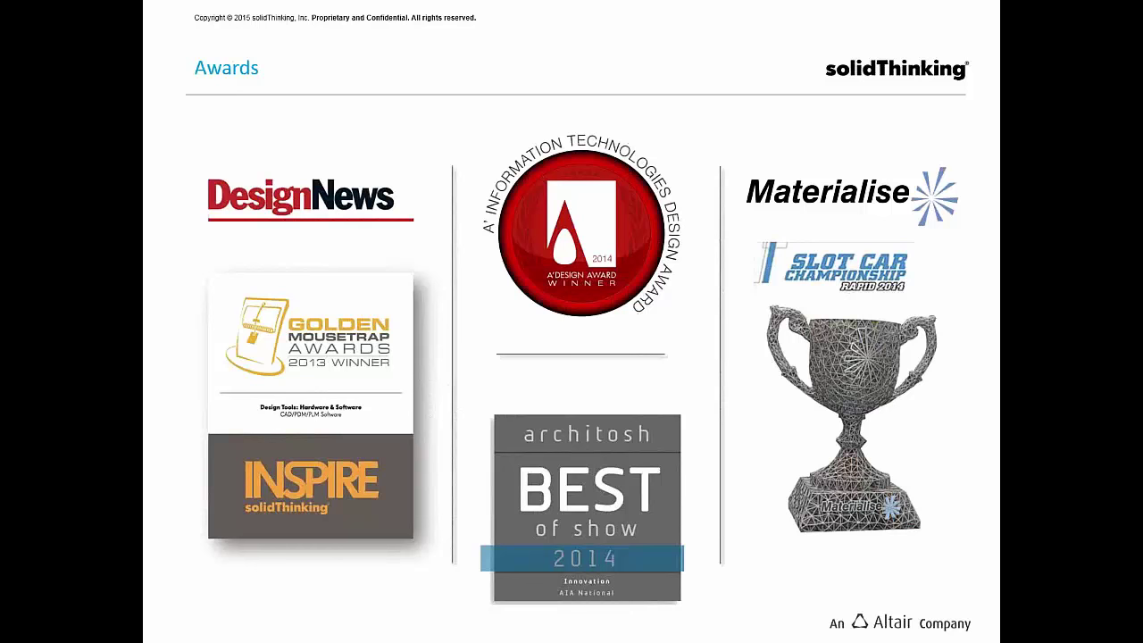
{"action": "key", "text": "Right"}
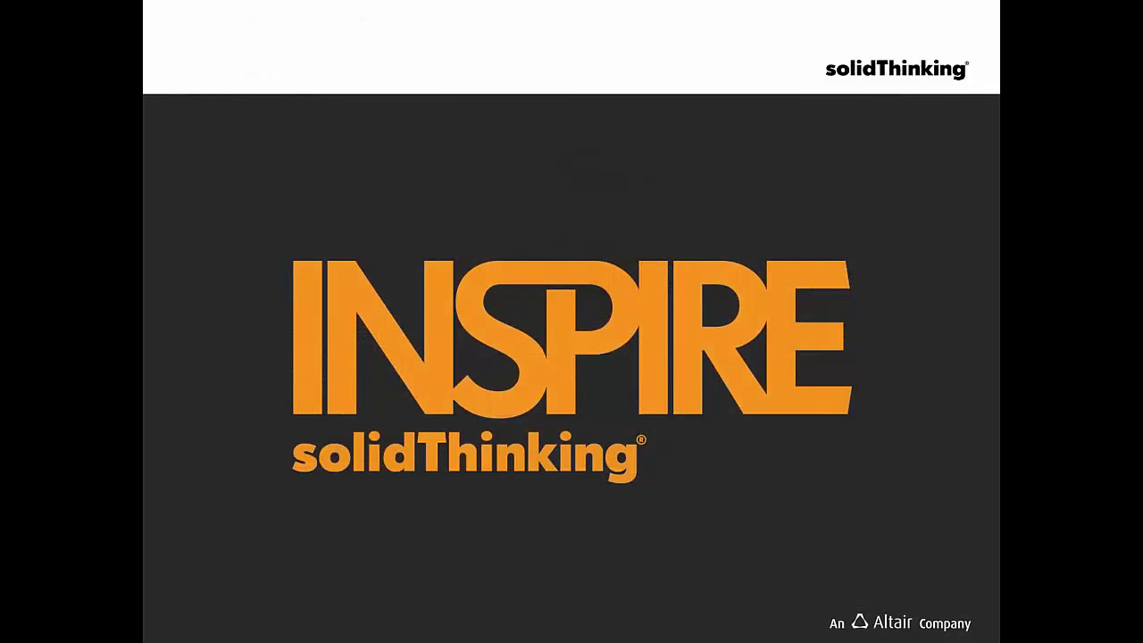
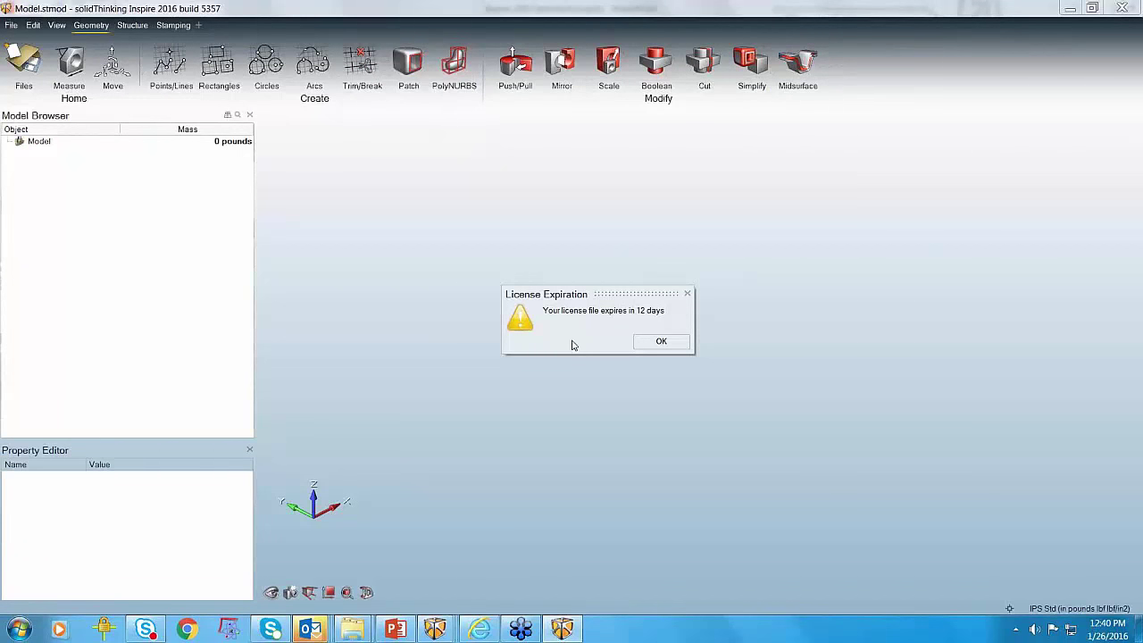
Step: Dismiss the license expiration notice and open Ex1_beam.stmod from the Toronto PolyNurbs folder
{"action": "left_click", "coordinate": [665, 345]}
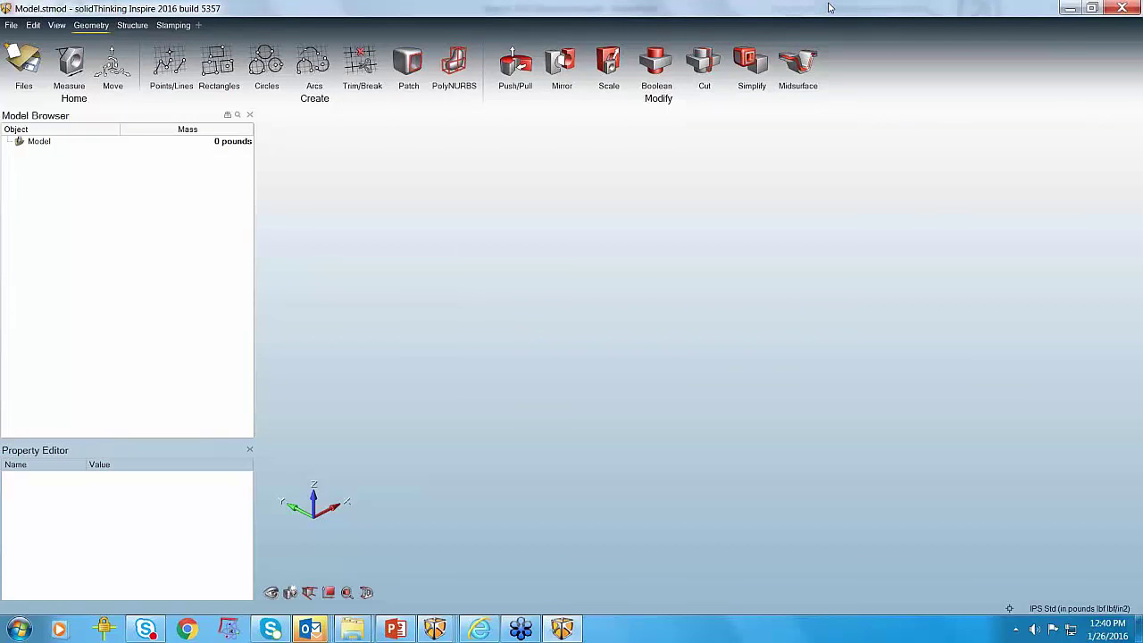
{"action": "left_click", "coordinate": [10, 25]}
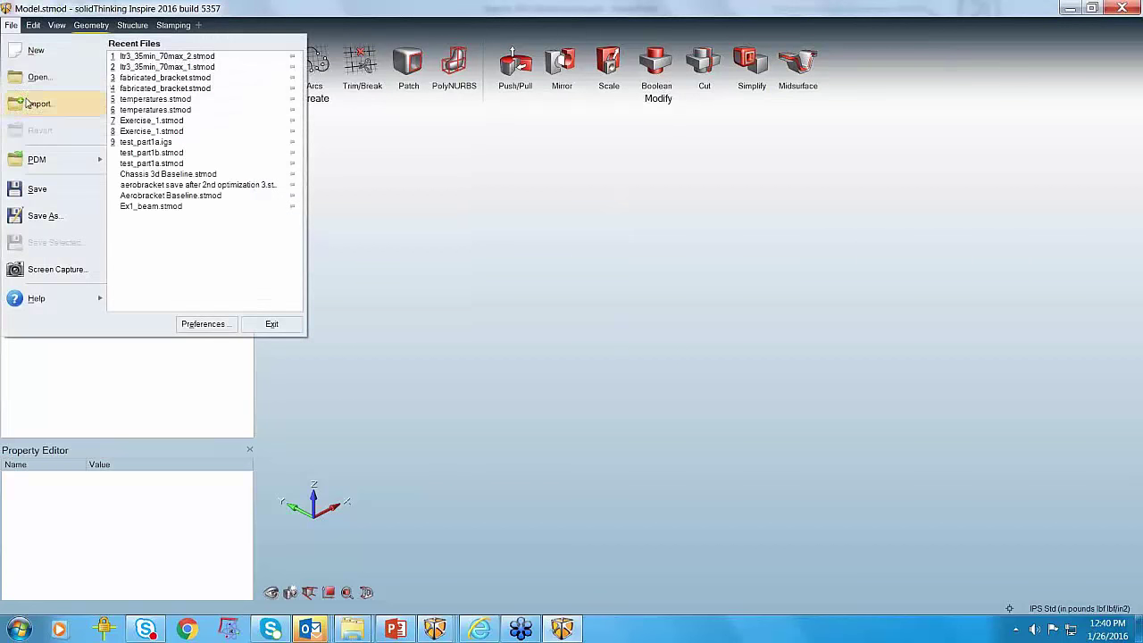
{"action": "left_click", "coordinate": [34, 79]}
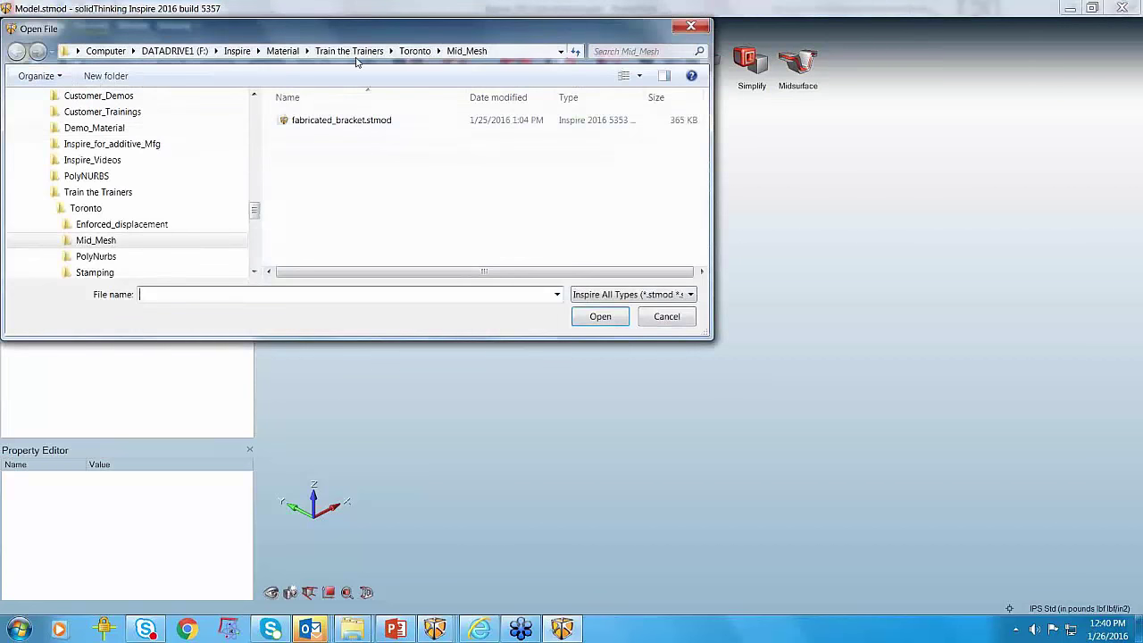
{"action": "left_click", "coordinate": [413, 52]}
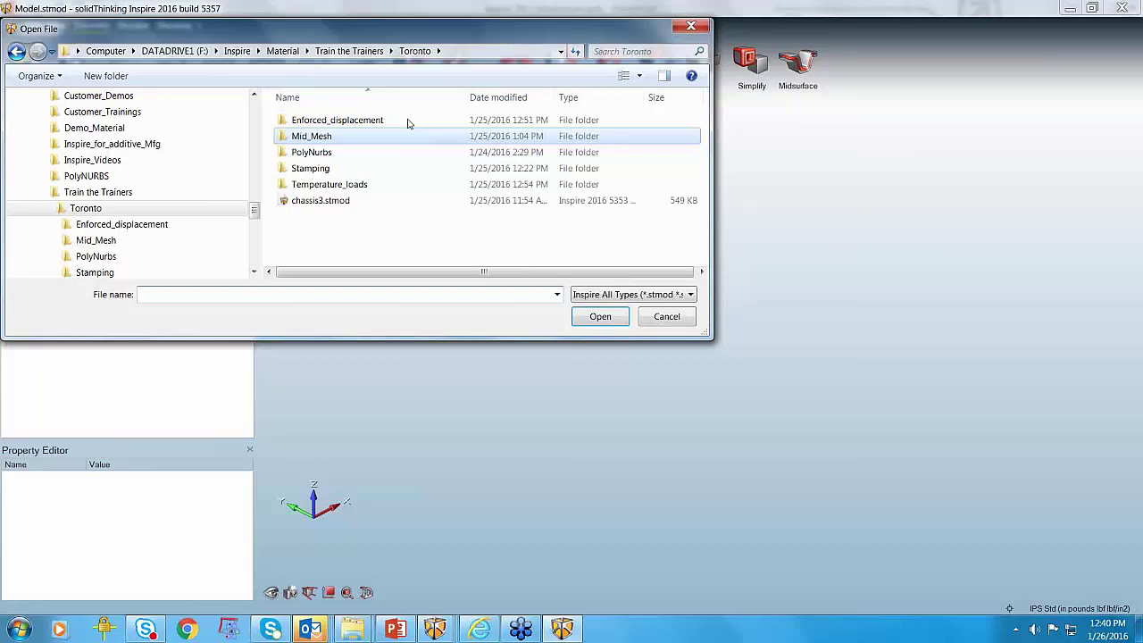
{"action": "double_click", "coordinate": [295, 152]}
{"action": "left_click", "coordinate": [316, 121]}
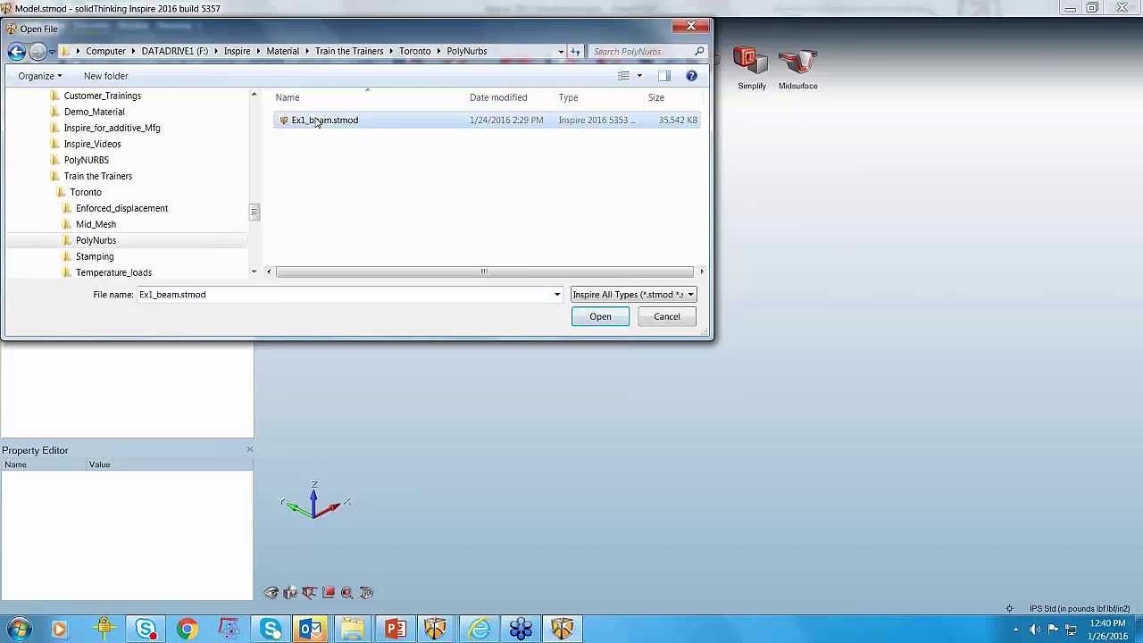
{"action": "double_click", "coordinate": [317, 118]}
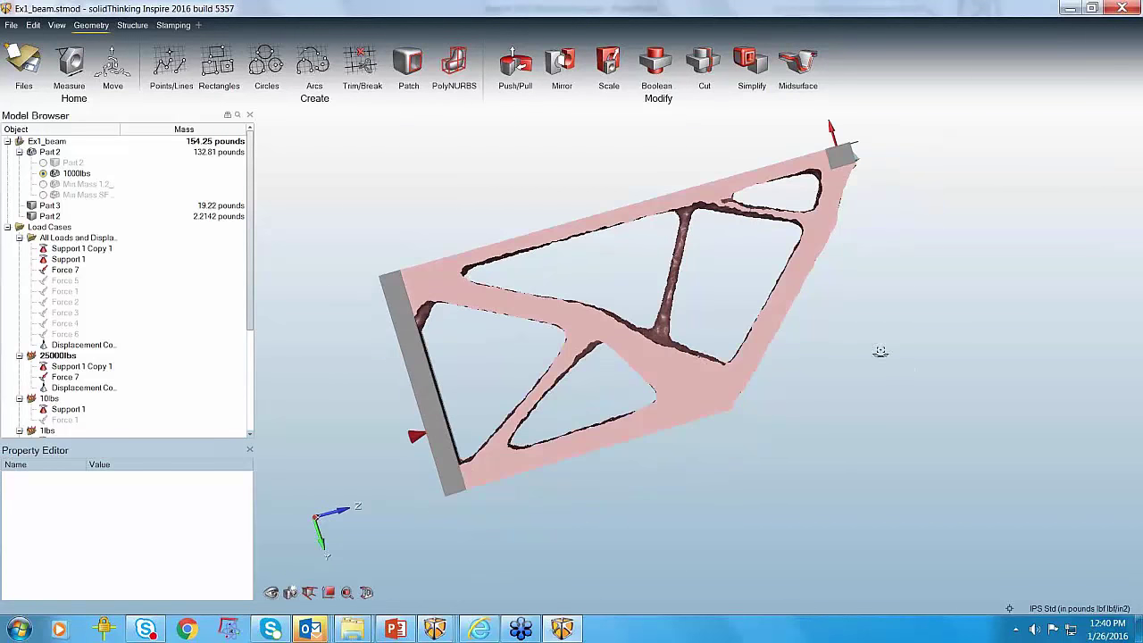
Step: Compare the optimized alternatives of the beam's Part2 and activate Min Mass 1.2_1000lbs
{"action": "right_click_drag", "start_coordinate": [882, 355], "coordinate": [575, 443]}
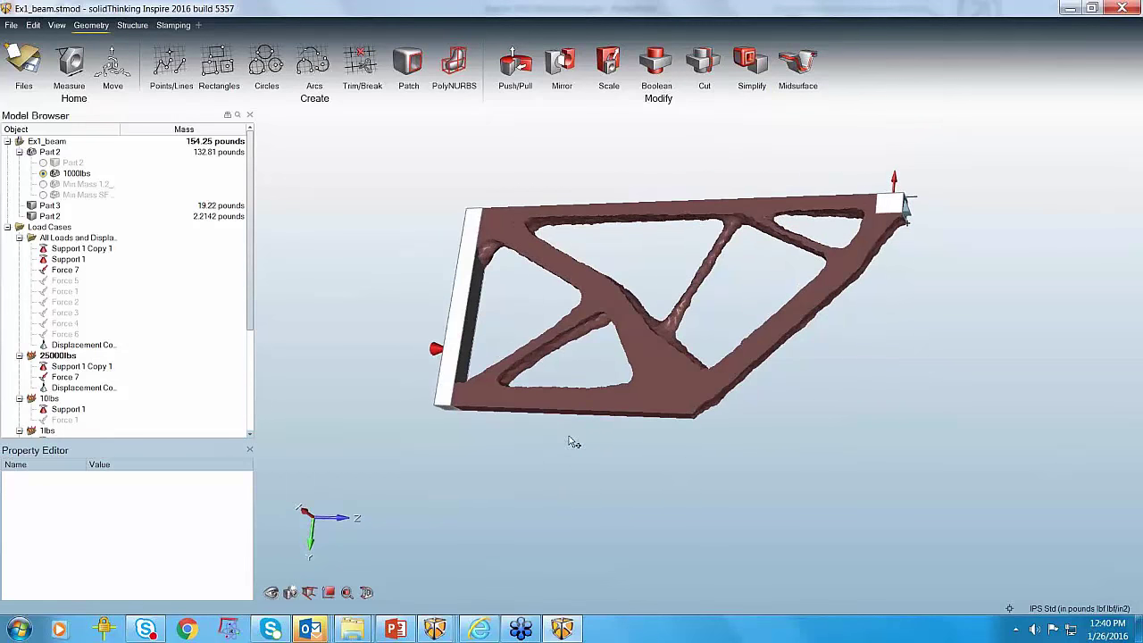
{"action": "left_click", "coordinate": [43, 184]}
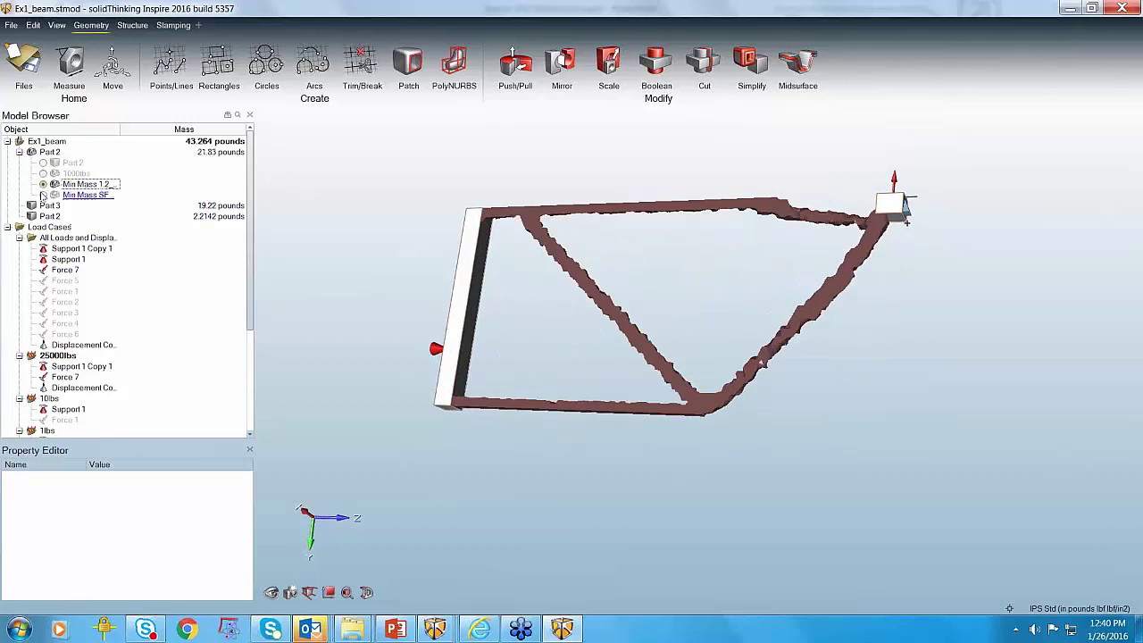
{"action": "left_click", "coordinate": [42, 195]}
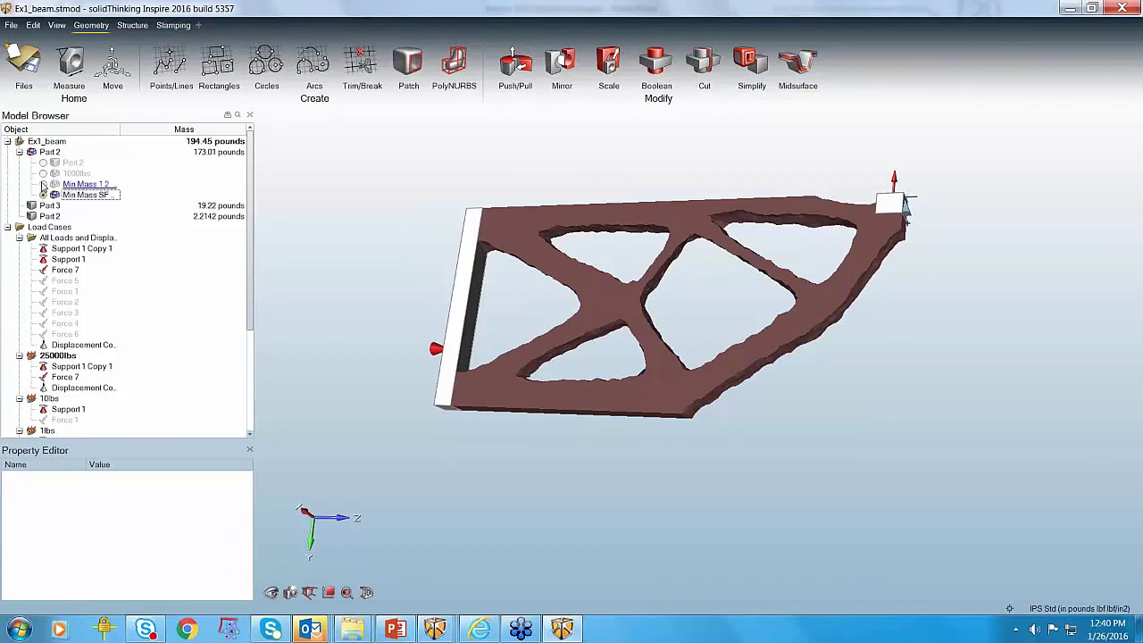
{"action": "left_click", "coordinate": [43, 184]}
{"action": "right_click_drag", "start_coordinate": [439, 489], "coordinate": [511, 151]}
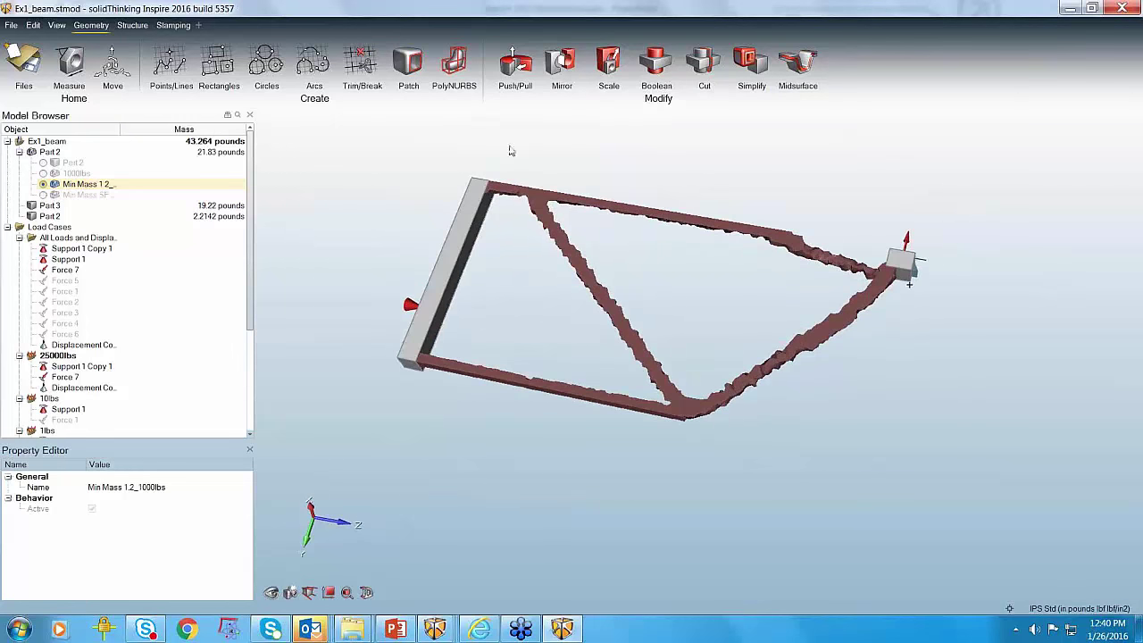
Step: Use PolyNURBS Wrap to cover the beam's lower member from near the support bar to the lower joint
{"action": "left_click", "coordinate": [455, 64]}
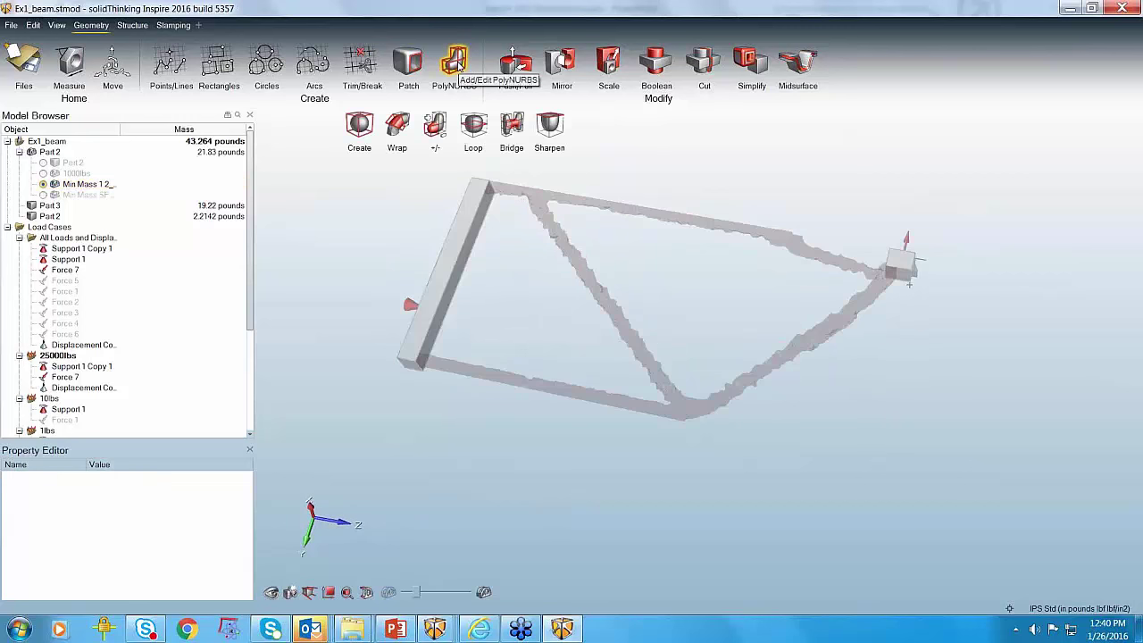
{"action": "left_click", "coordinate": [401, 124]}
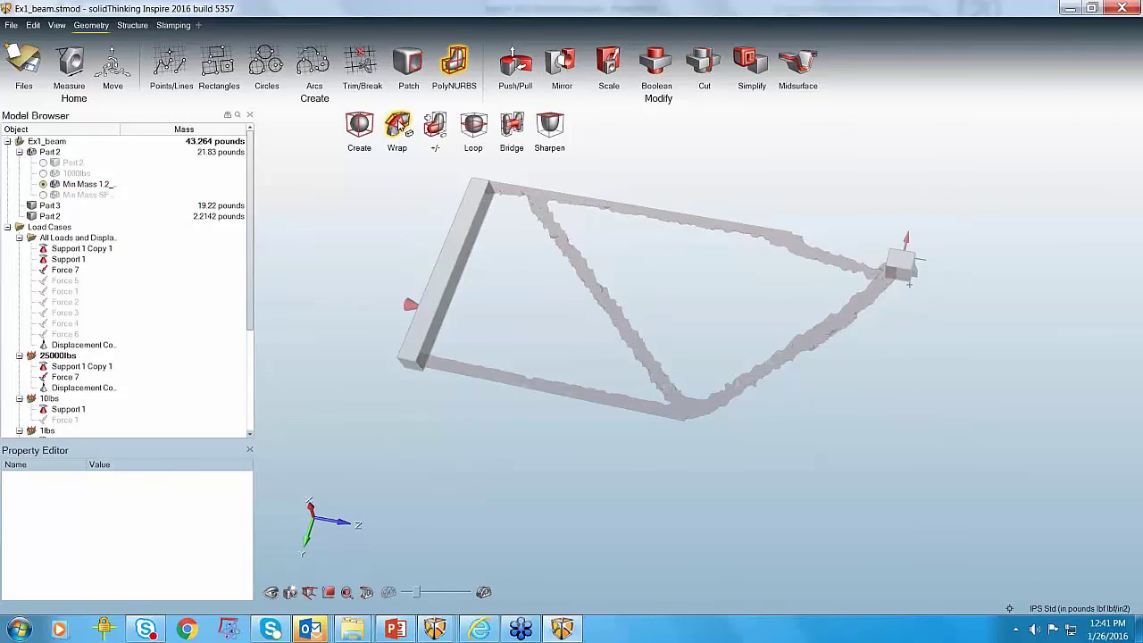
{"action": "right_click_drag", "start_coordinate": [539, 378], "coordinate": [418, 466]}
{"action": "scroll", "coordinate": [427, 428], "scroll_direction": "up", "scroll_amount": 3}
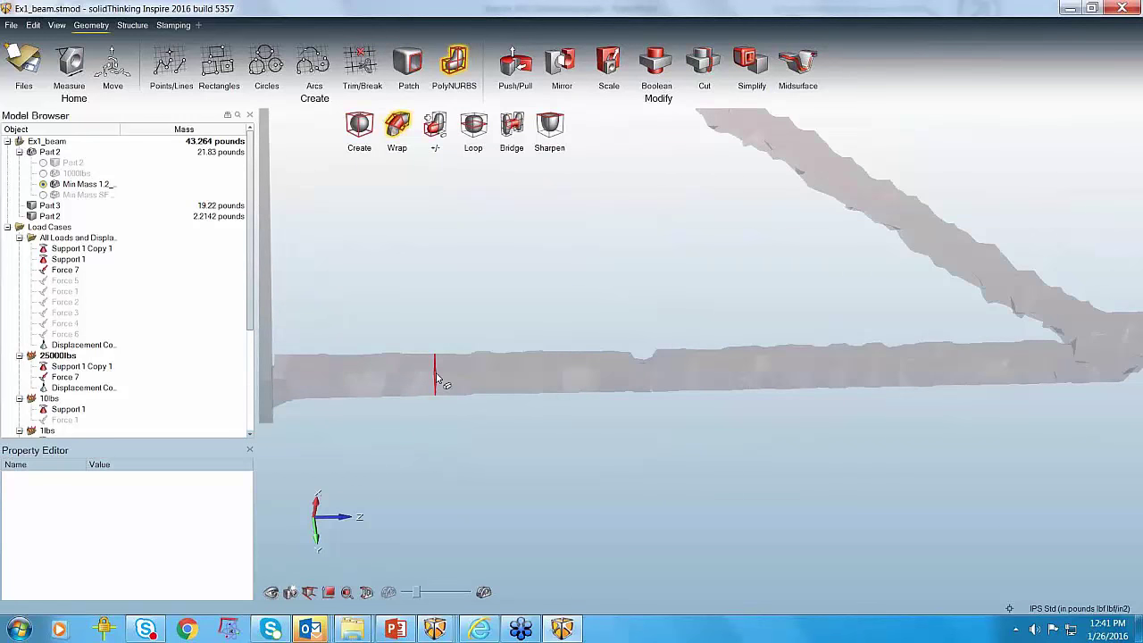
{"action": "left_click_drag", "start_coordinate": [438, 378], "coordinate": [602, 382]}
{"action": "scroll", "coordinate": [488, 469], "scroll_direction": "down", "scroll_amount": 2}
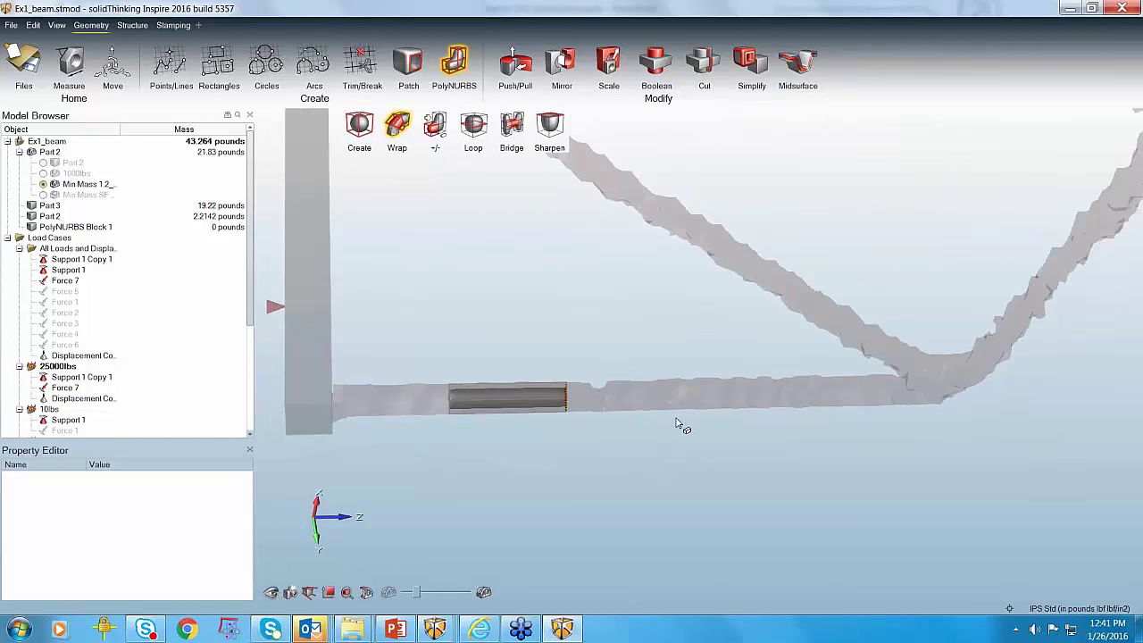
{"action": "left_click_drag", "start_coordinate": [674, 412], "coordinate": [882, 403]}
Step: Wrap the long inner diagonal member and the outer sloped member running up to the small loaded end block
{"action": "left_click_drag", "start_coordinate": [867, 331], "coordinate": [548, 182]}
{"action": "scroll", "coordinate": [658, 289], "scroll_direction": "down", "scroll_amount": 5}
{"action": "scroll", "coordinate": [759, 326], "scroll_direction": "up", "scroll_amount": 4}
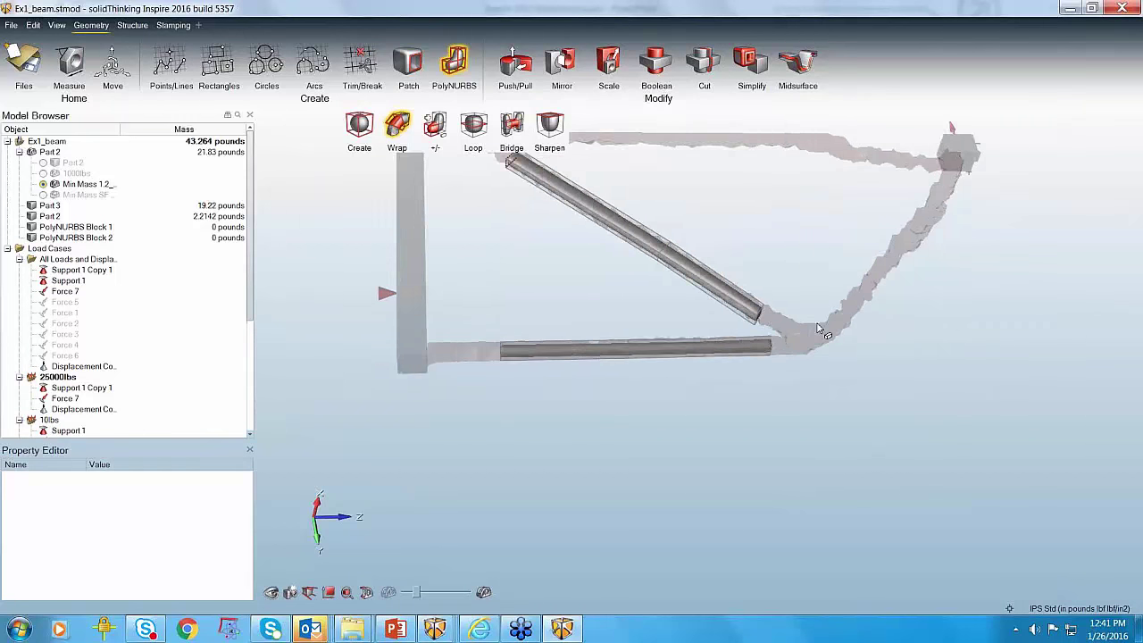
{"action": "scroll", "coordinate": [586, 443], "scroll_direction": "down", "scroll_amount": 1}
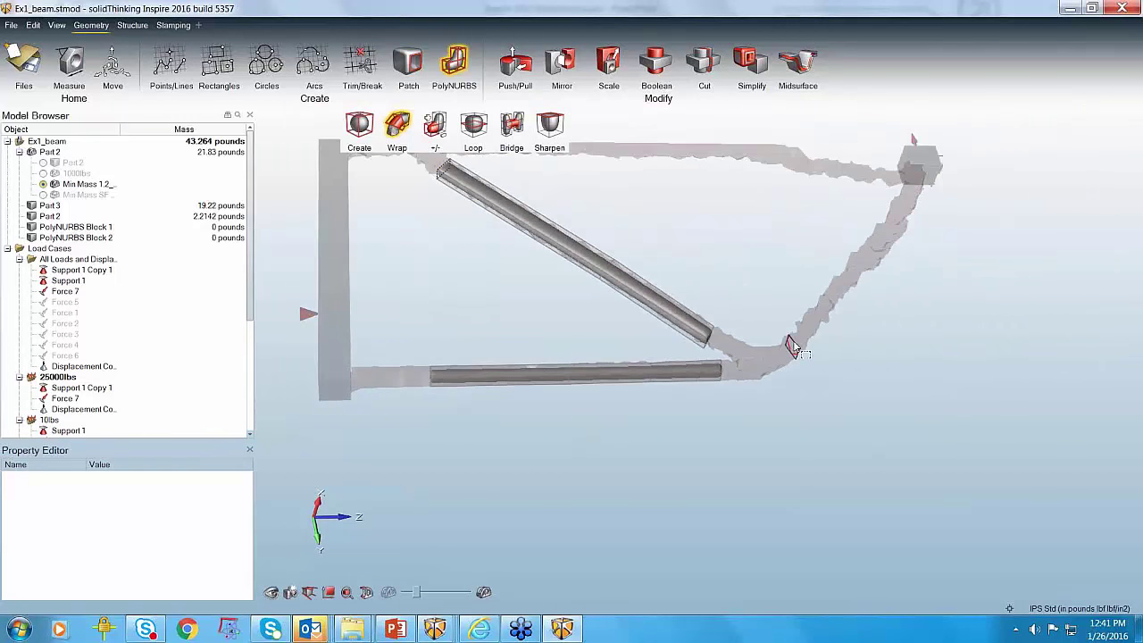
{"action": "left_click_drag", "start_coordinate": [792, 348], "coordinate": [929, 182]}
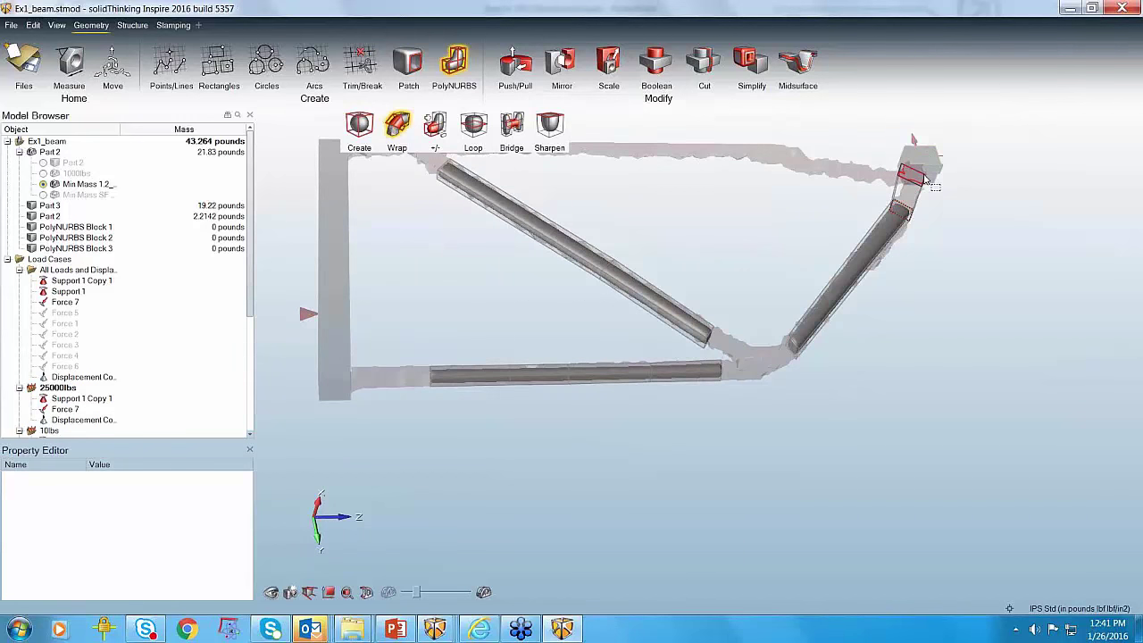
{"action": "scroll", "coordinate": [929, 181], "scroll_direction": "up", "scroll_amount": 6}
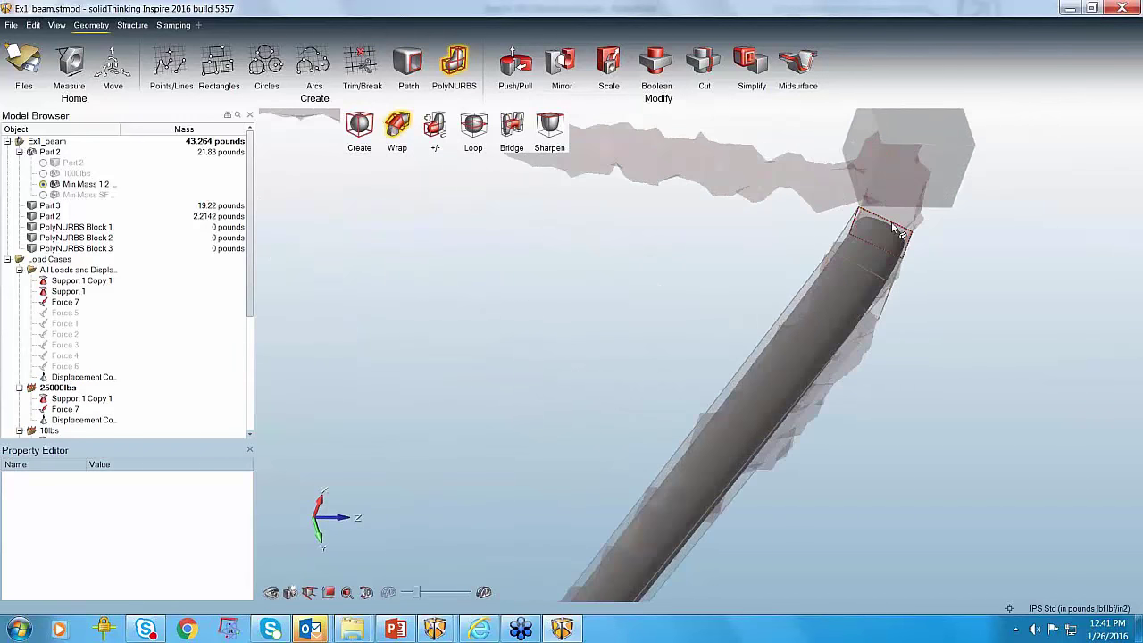
{"action": "scroll", "coordinate": [890, 241], "scroll_direction": "down", "scroll_amount": 6}
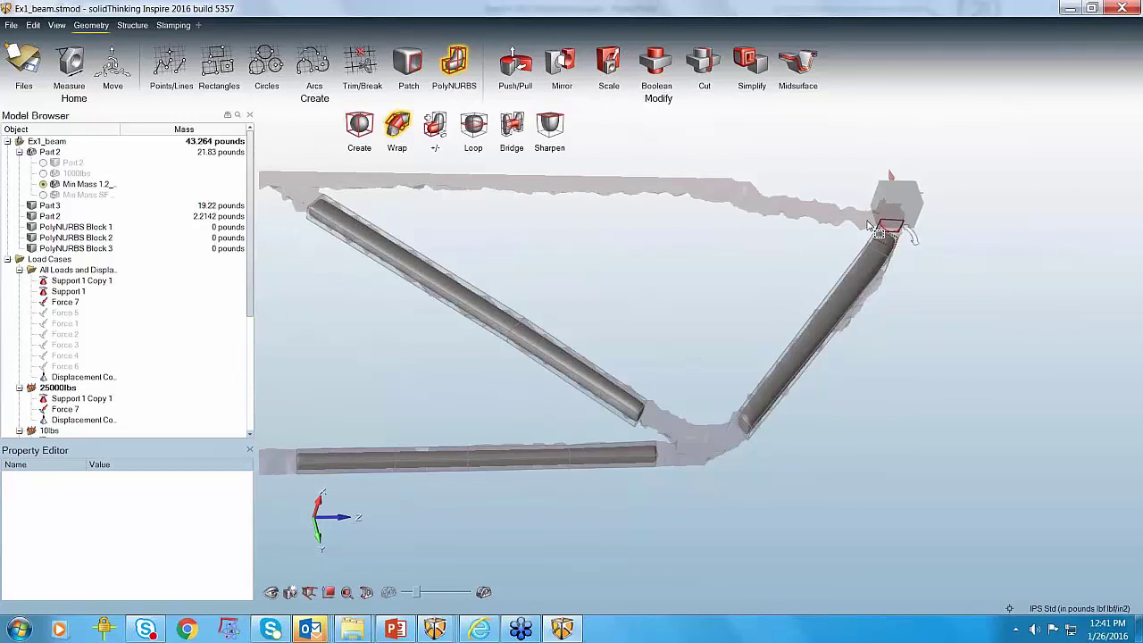
Step: Wrap the upper member from the loaded end block inward, and add a short separate wrap against the support bar
{"action": "mouse_move", "coordinate": [852, 215]}
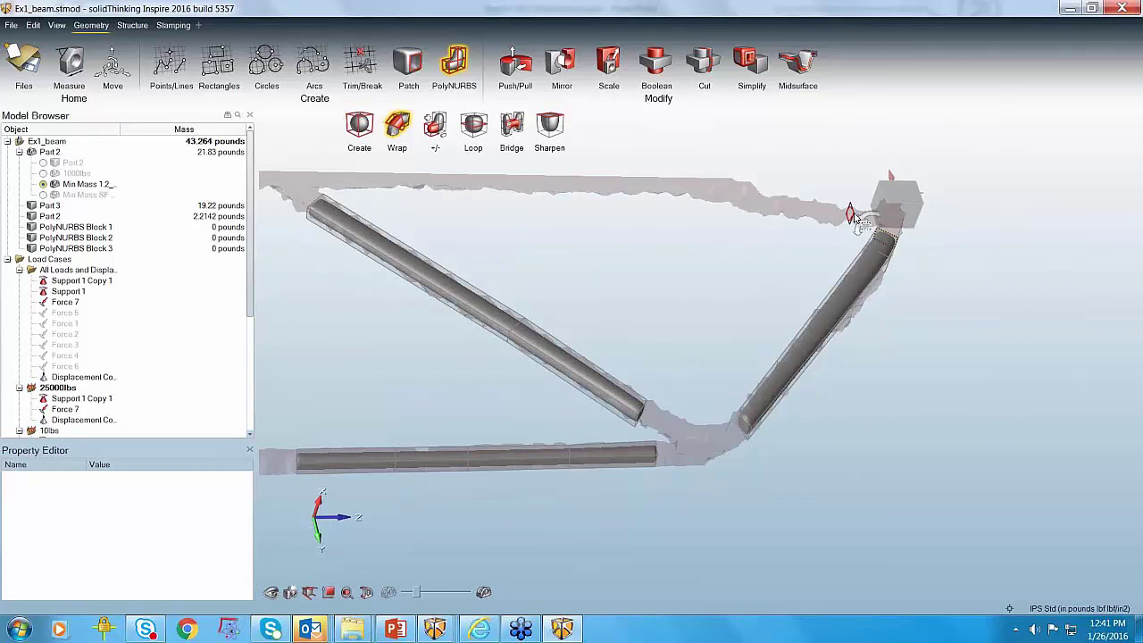
{"action": "left_click_drag", "start_coordinate": [852, 215], "coordinate": [780, 211]}
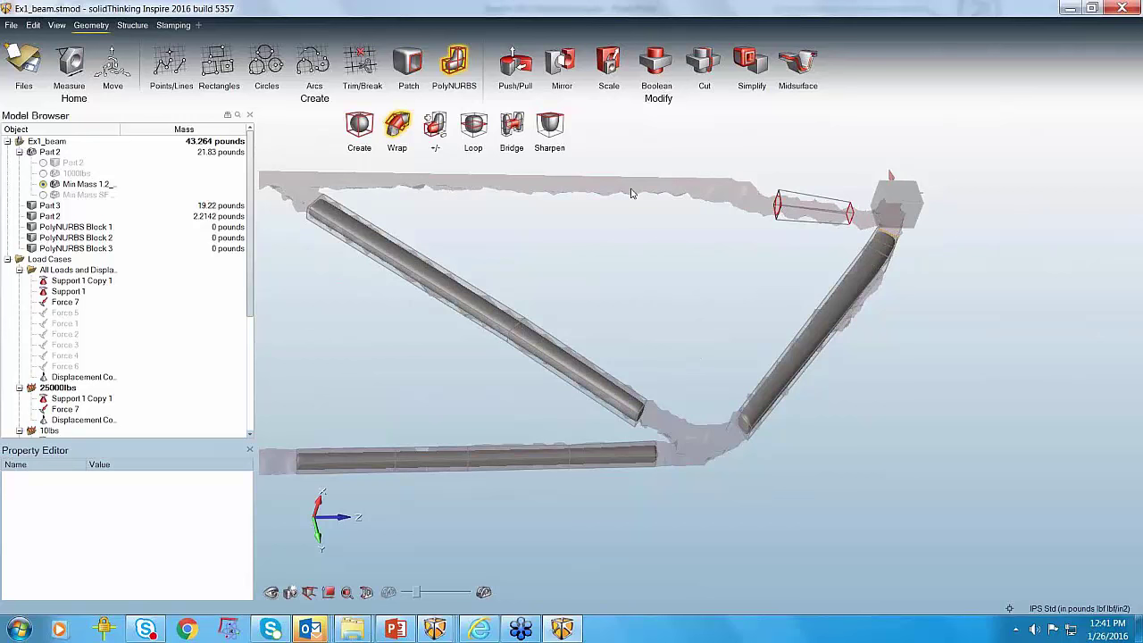
{"action": "left_click_drag", "start_coordinate": [630, 192], "coordinate": [381, 182]}
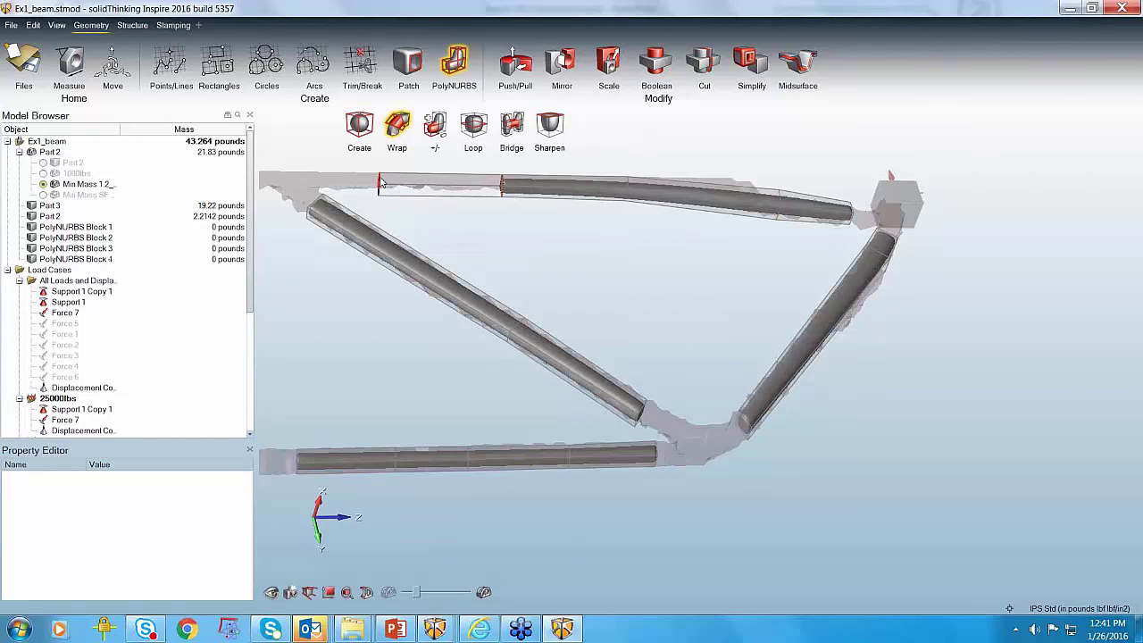
{"action": "scroll", "coordinate": [638, 268], "scroll_direction": "down", "scroll_amount": 3}
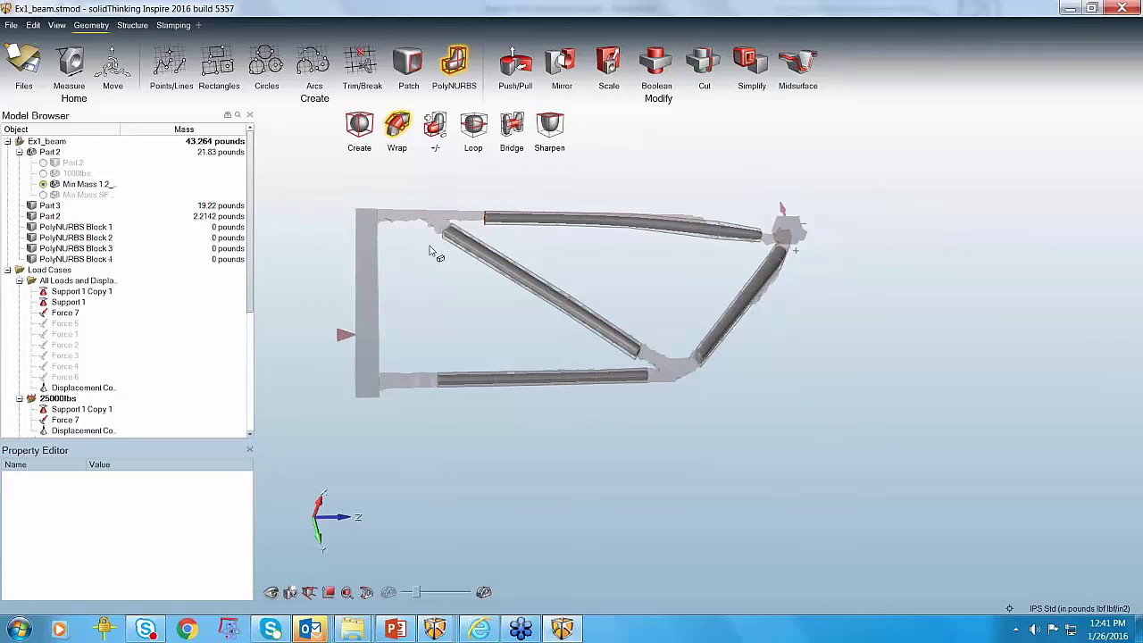
{"action": "scroll", "coordinate": [427, 213], "scroll_direction": "up", "scroll_amount": 4}
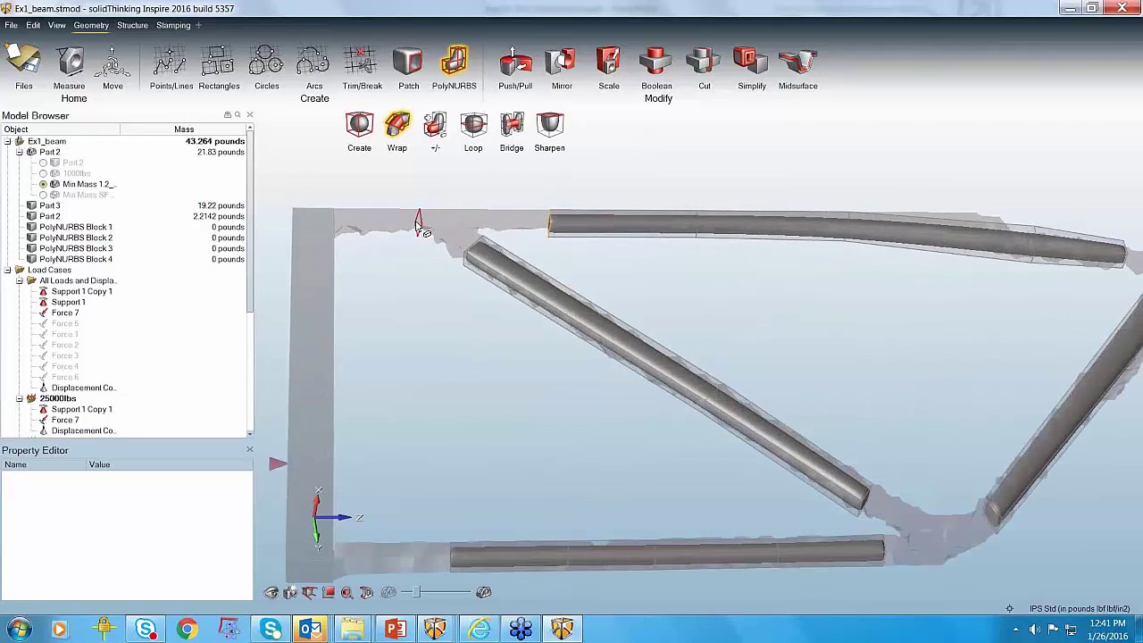
{"action": "left_click_drag", "start_coordinate": [417, 222], "coordinate": [357, 257]}
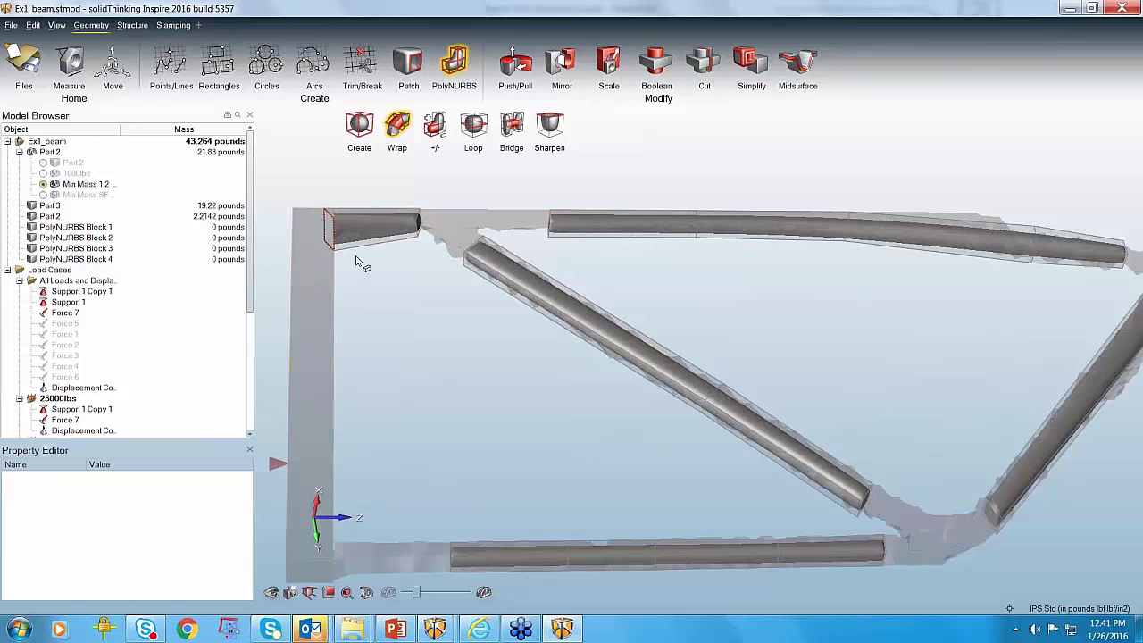
Step: Hide the optimized Part2 shape and bridge the short wrap at the support bar to the upper member
{"action": "mouse_move", "coordinate": [396, 301]}
{"action": "right_mouse_down"}
{"action": "mouse_move", "coordinate": [398, 332]}
{"action": "mouse_move", "coordinate": [432, 327]}
{"action": "mouse_move", "coordinate": [493, 375]}
{"action": "mouse_move", "coordinate": [480, 390]}
{"action": "right_mouse_up"}
{"action": "left_click", "coordinate": [31, 152]}
{"action": "scroll", "coordinate": [476, 216], "scroll_direction": "up", "scroll_amount": 3}
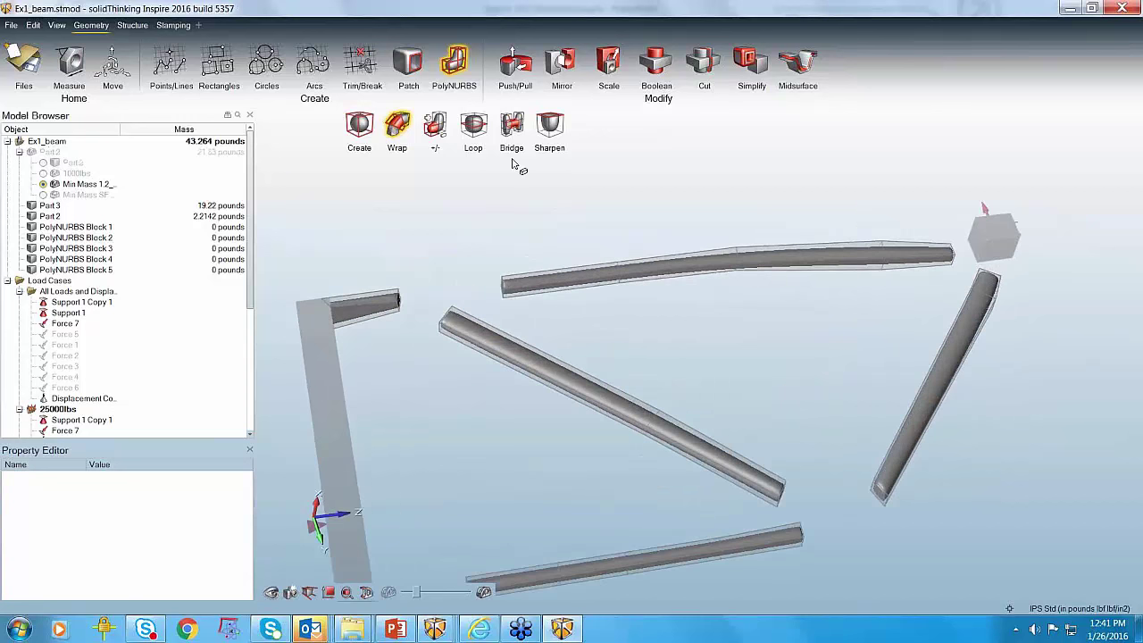
{"action": "scroll", "coordinate": [438, 240], "scroll_direction": "up", "scroll_amount": 2}
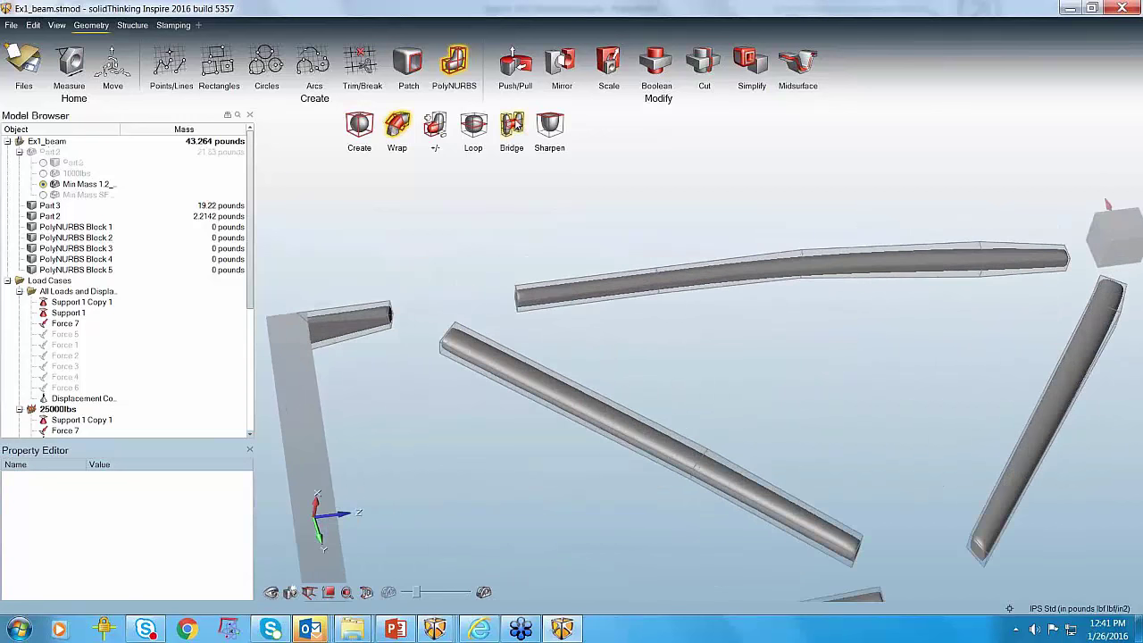
{"action": "scroll", "coordinate": [402, 309], "scroll_direction": "up", "scroll_amount": 3}
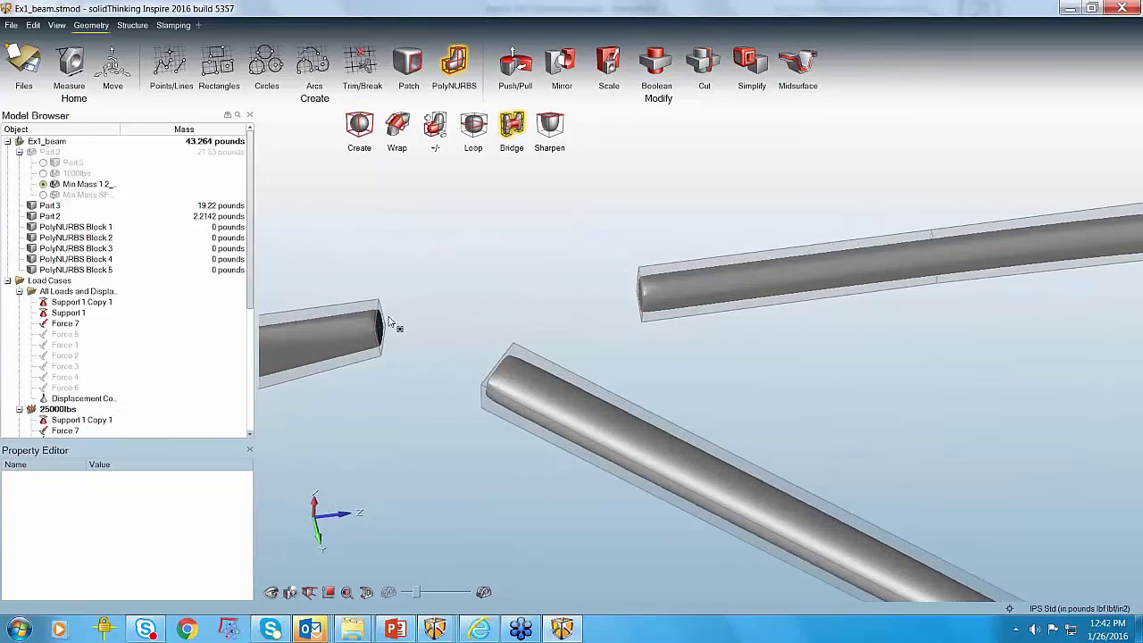
{"action": "right_click_drag", "start_coordinate": [485, 326], "coordinate": [470, 352]}
{"action": "scroll", "coordinate": [500, 321], "scroll_direction": "down", "scroll_amount": 5}
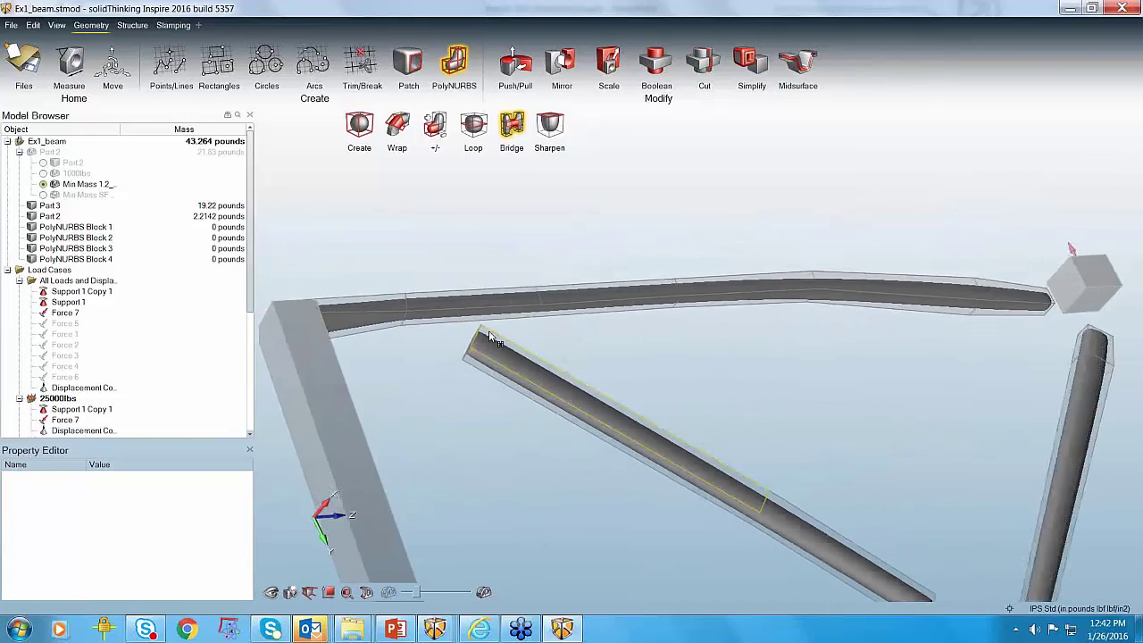
Step: Use Sharpen to remove the sharp edges from the diagonal member's end face beside the upper member
{"action": "scroll", "coordinate": [453, 360], "scroll_direction": "up", "scroll_amount": 5}
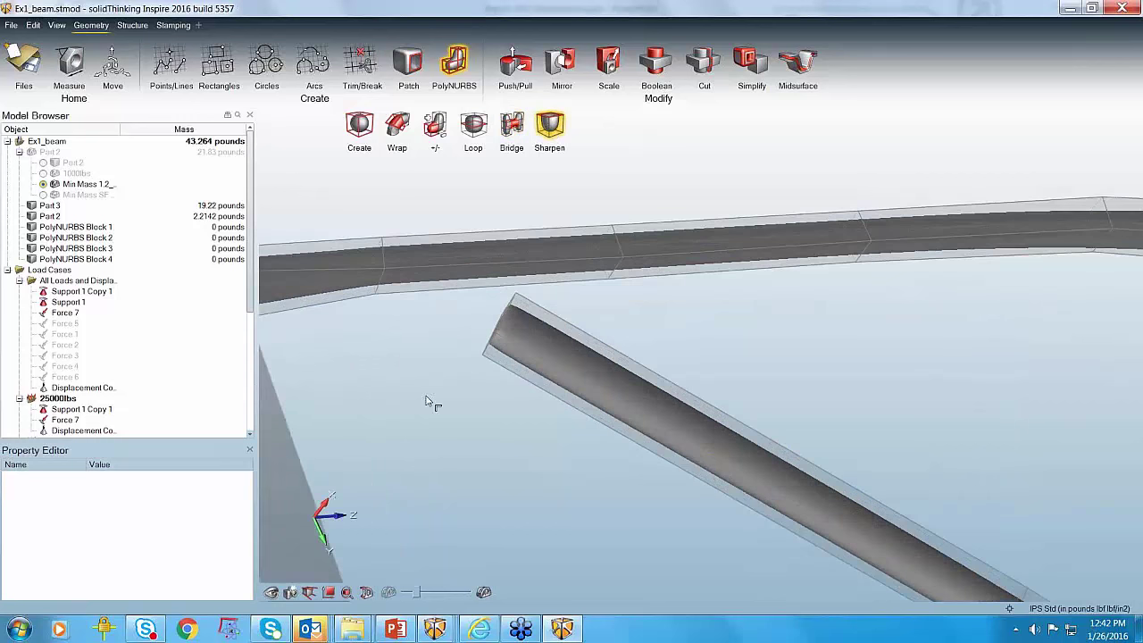
{"action": "right_click_drag", "start_coordinate": [446, 446], "coordinate": [550, 464]}
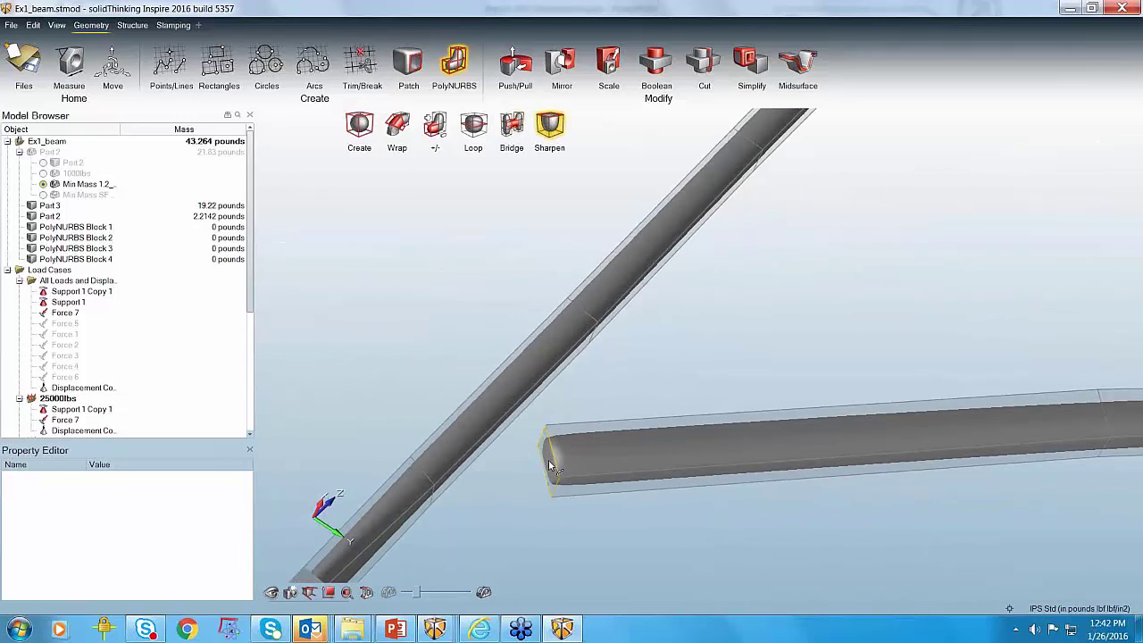
{"action": "scroll", "coordinate": [550, 464], "scroll_direction": "down", "scroll_amount": 5}
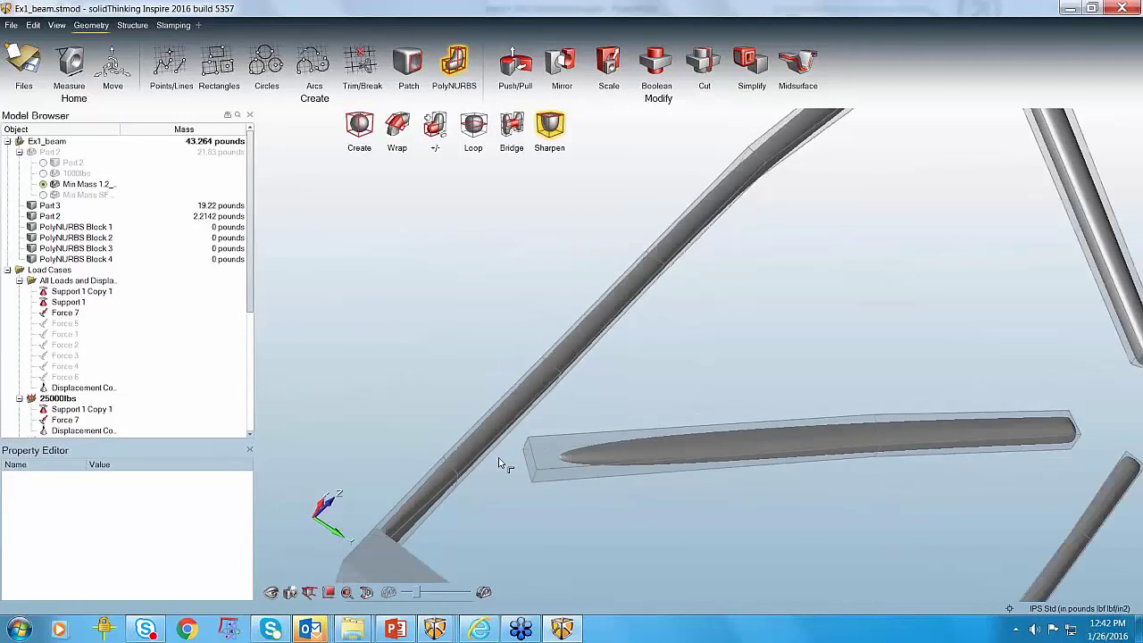
Step: Bridge the diagonal member's softened end to the facing side of the upper member
{"action": "left_click", "coordinate": [512, 125]}
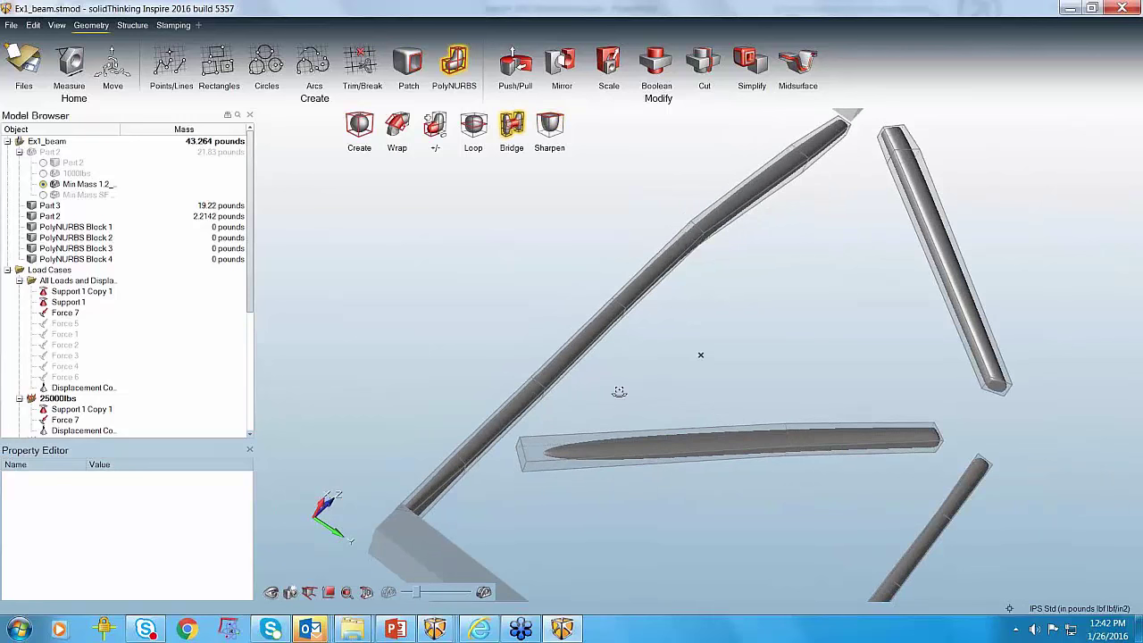
{"action": "right_click_drag", "start_coordinate": [617, 390], "coordinate": [472, 400]}
{"action": "scroll", "coordinate": [450, 355], "scroll_direction": "up", "scroll_amount": 3}
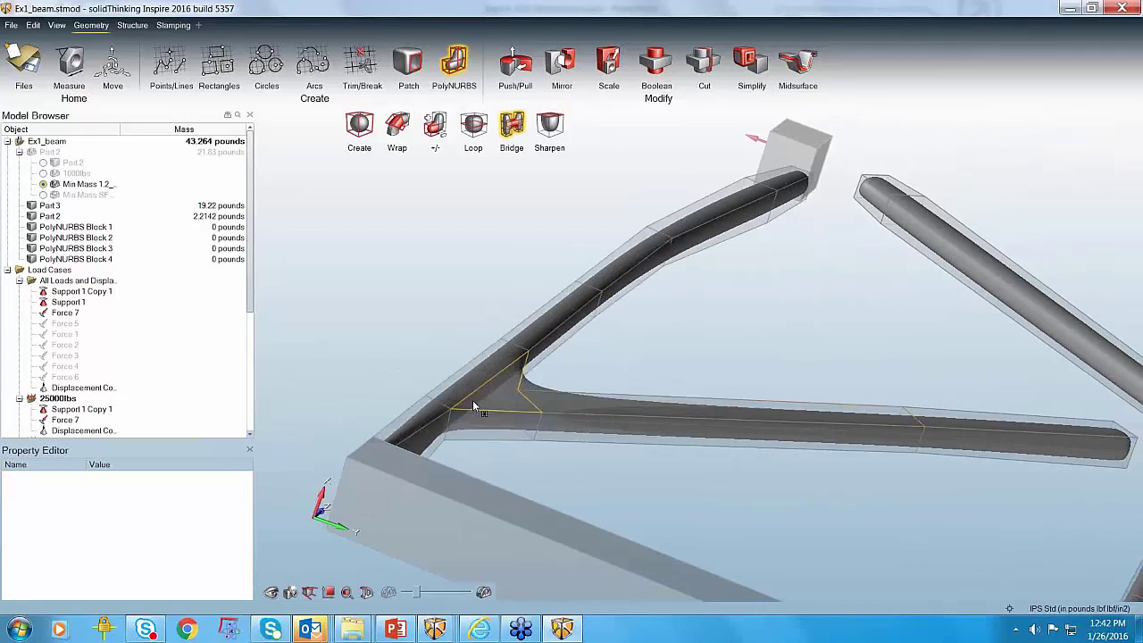
Step: Bridge the facing end faces of the two lower member segments to form one continuous bent member
{"action": "scroll", "coordinate": [472, 400], "scroll_direction": "down", "scroll_amount": 5}
{"action": "right_click_drag", "start_coordinate": [750, 420], "coordinate": [552, 168]}
{"action": "scroll", "coordinate": [741, 471], "scroll_direction": "up", "scroll_amount": 3}
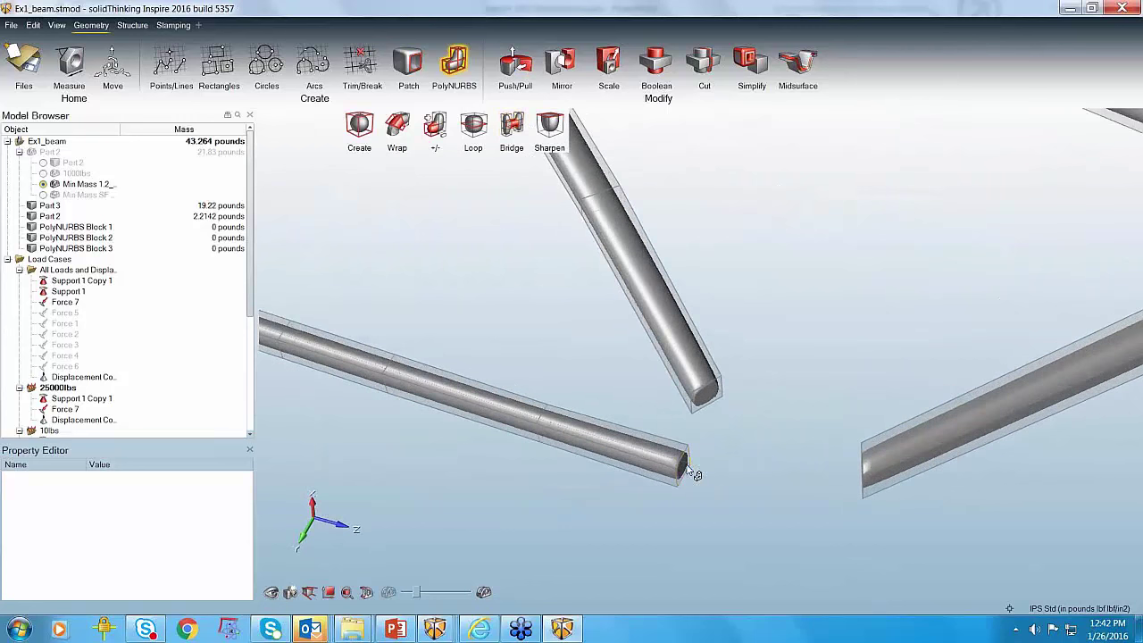
{"action": "right_click_drag", "start_coordinate": [686, 471], "coordinate": [900, 337]}
{"action": "left_click", "coordinate": [901, 340]}
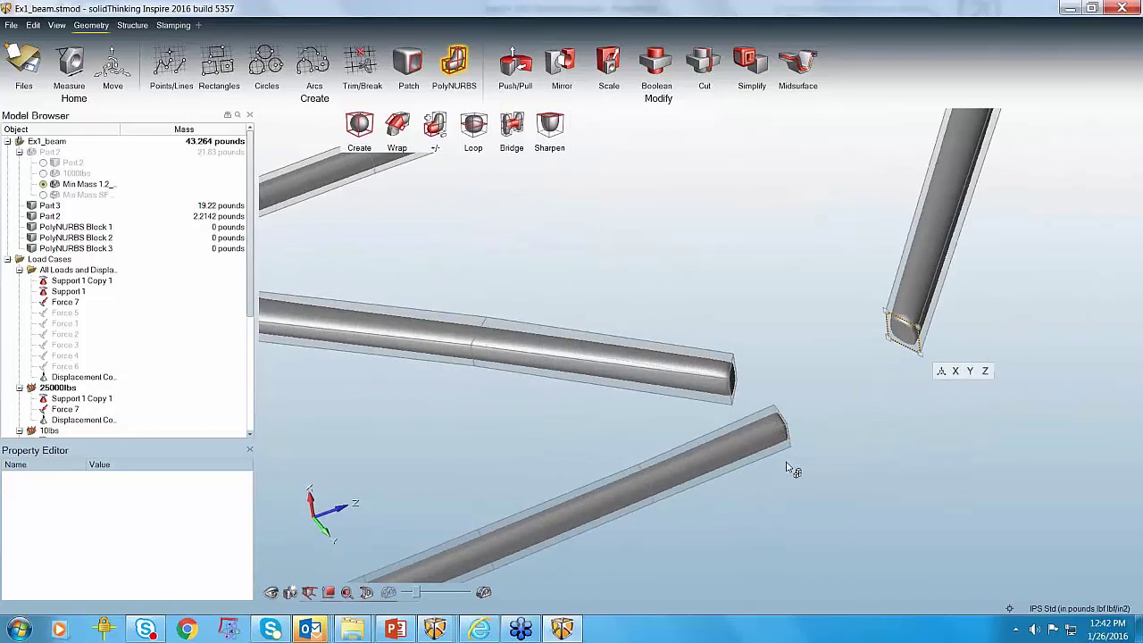
{"action": "right_click_drag", "start_coordinate": [830, 464], "coordinate": [637, 438]}
{"action": "left_click", "coordinate": [638, 437]}
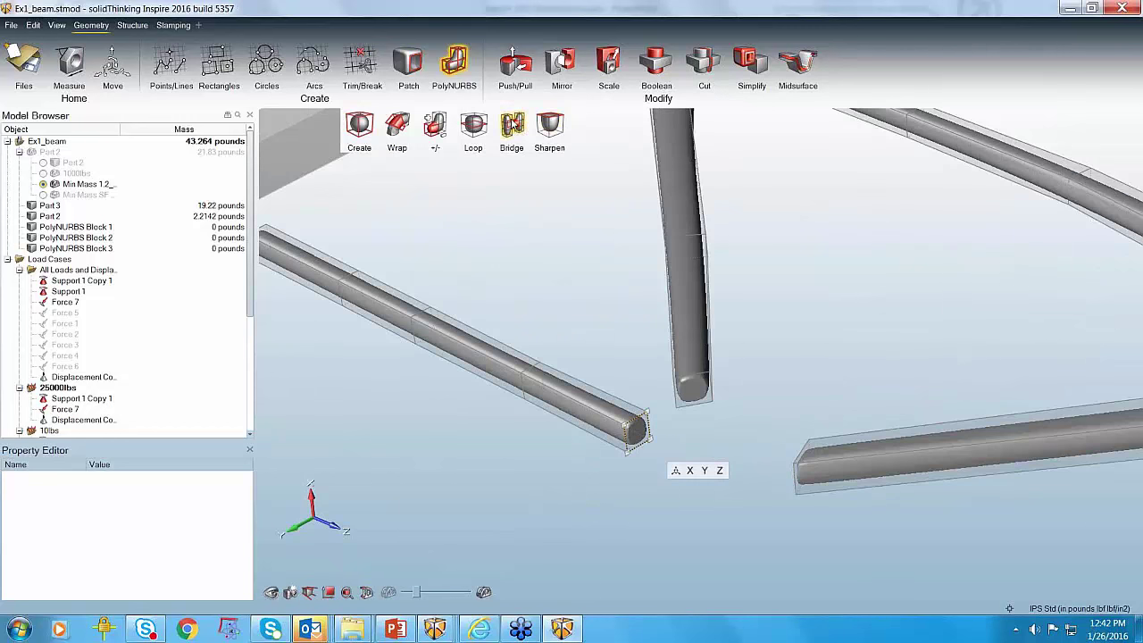
{"action": "left_click", "coordinate": [511, 127]}
{"action": "right_click_drag", "start_coordinate": [482, 470], "coordinate": [742, 439]}
{"action": "right_click_drag", "start_coordinate": [890, 303], "coordinate": [581, 359]}
Step: Remove the sharp edges from the diagonal's free end with Sharpen and bridge it to the adjacent side of the lower member's bent section
{"action": "key", "text": "s"}
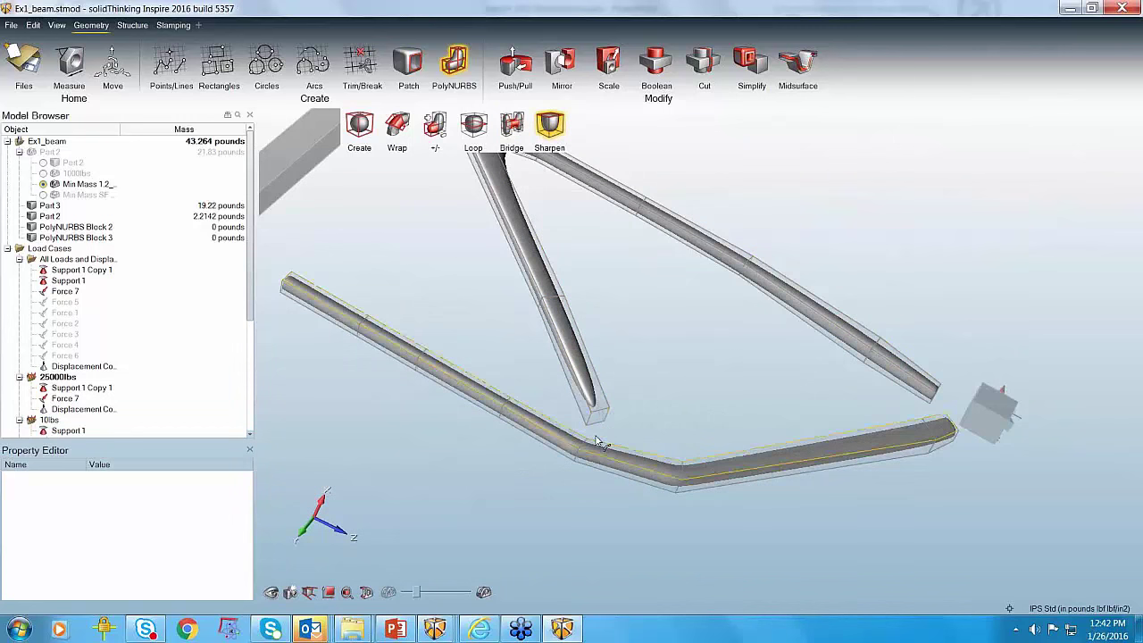
{"action": "right_click_drag", "start_coordinate": [599, 434], "coordinate": [589, 543]}
{"action": "left_click", "coordinate": [525, 130]}
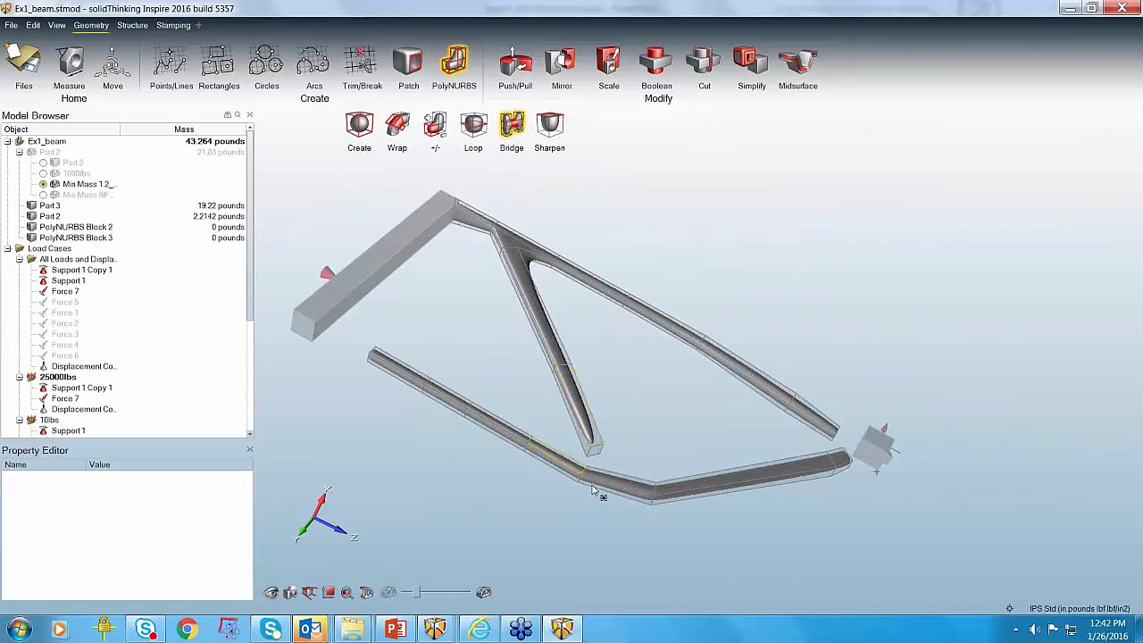
{"action": "scroll", "coordinate": [600, 488], "scroll_direction": "up", "scroll_amount": 3}
{"action": "mouse_move", "coordinate": [599, 489]}
{"action": "right_mouse_down"}
{"action": "mouse_move", "coordinate": [599, 459]}
{"action": "mouse_move", "coordinate": [582, 485]}
{"action": "mouse_move", "coordinate": [589, 460]}
{"action": "right_mouse_up"}
{"action": "scroll", "coordinate": [595, 438], "scroll_direction": "up", "scroll_amount": 2}
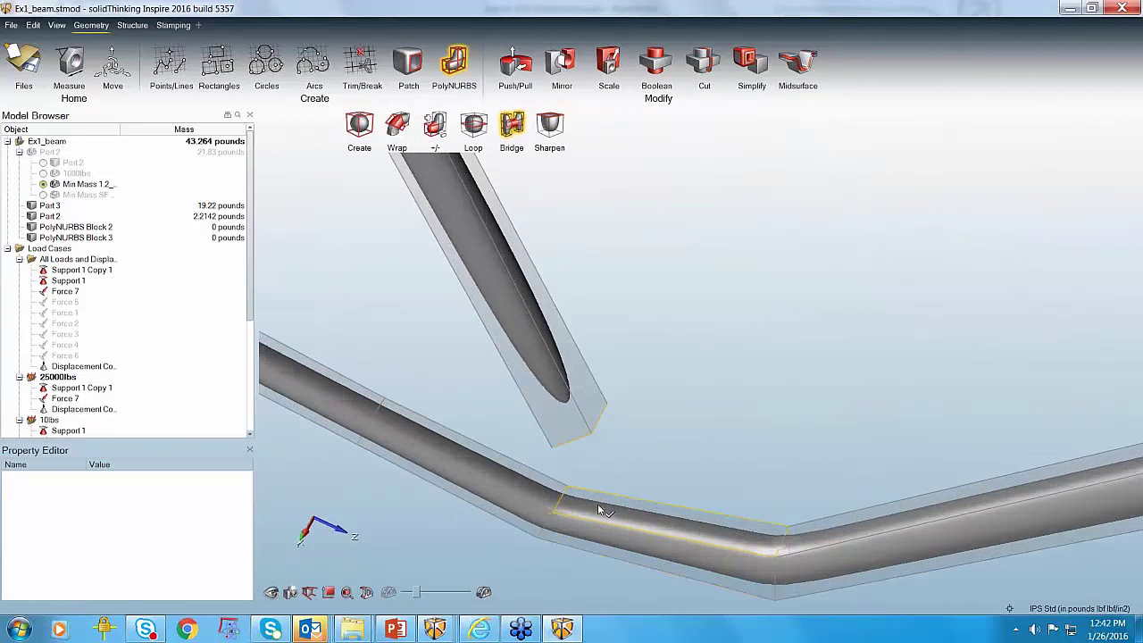
{"action": "left_click", "coordinate": [595, 439]}
{"action": "scroll", "coordinate": [742, 357], "scroll_direction": "up", "scroll_amount": 2}
{"action": "scroll", "coordinate": [742, 357], "scroll_direction": "down", "scroll_amount": 3}
Step: Extend the lower member's free end to the end of the support bar with Wrap
{"action": "right_click_drag", "start_coordinate": [742, 357], "coordinate": [516, 441]}
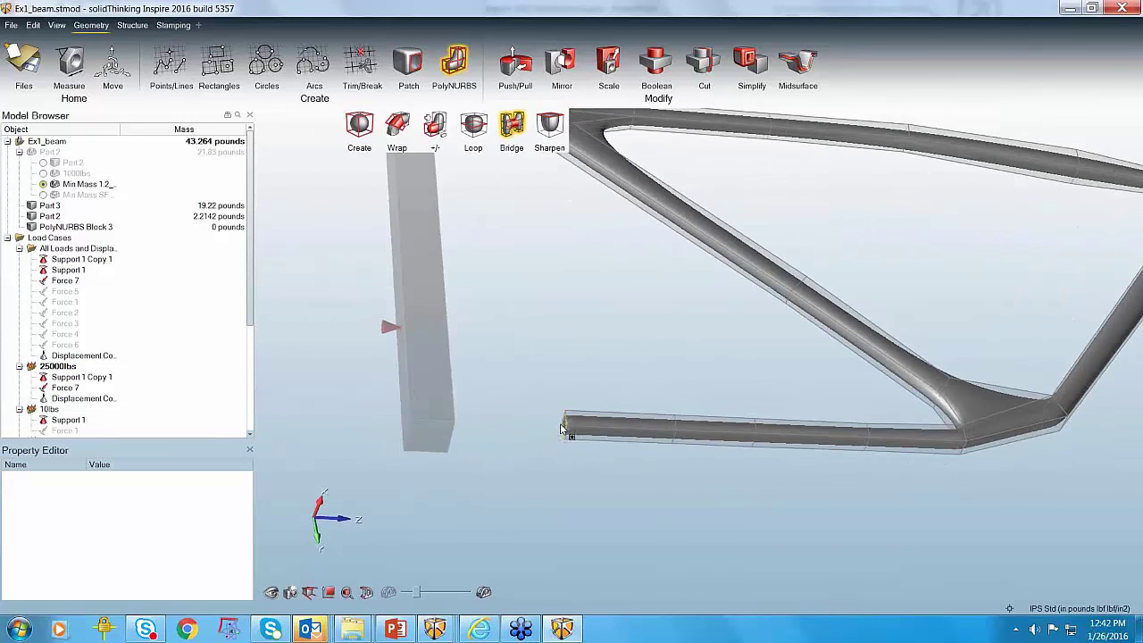
{"action": "left_click", "coordinate": [391, 127]}
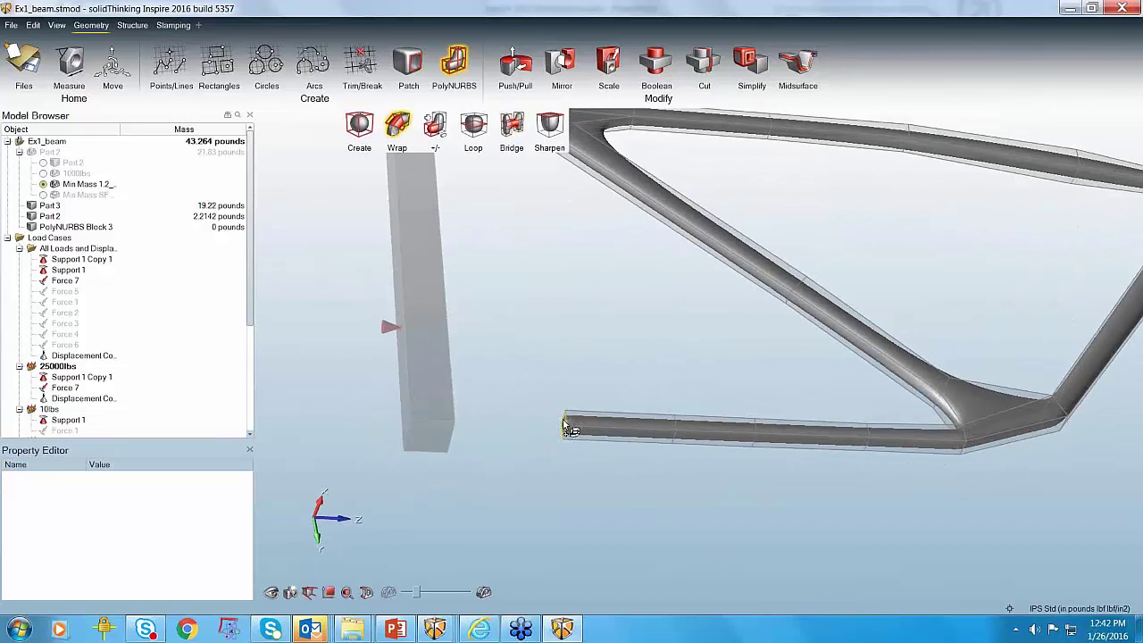
{"action": "right_click_drag", "start_coordinate": [500, 462], "coordinate": [447, 247]}
{"action": "scroll", "coordinate": [467, 467], "scroll_direction": "up", "scroll_amount": 3}
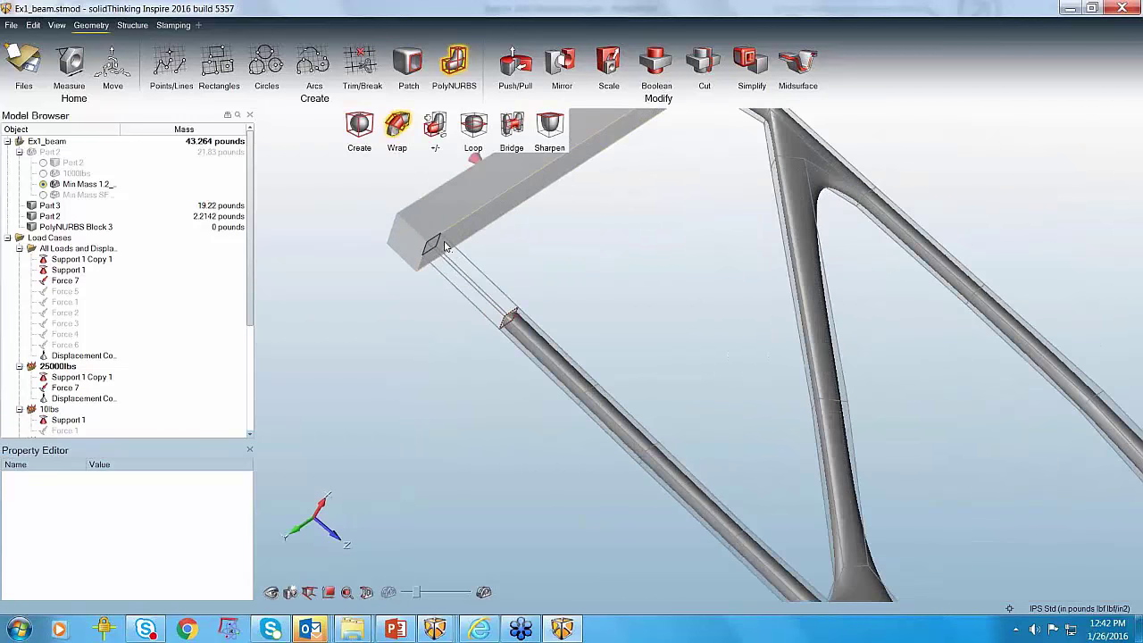
{"action": "scroll", "coordinate": [474, 428], "scroll_direction": "down", "scroll_amount": 5}
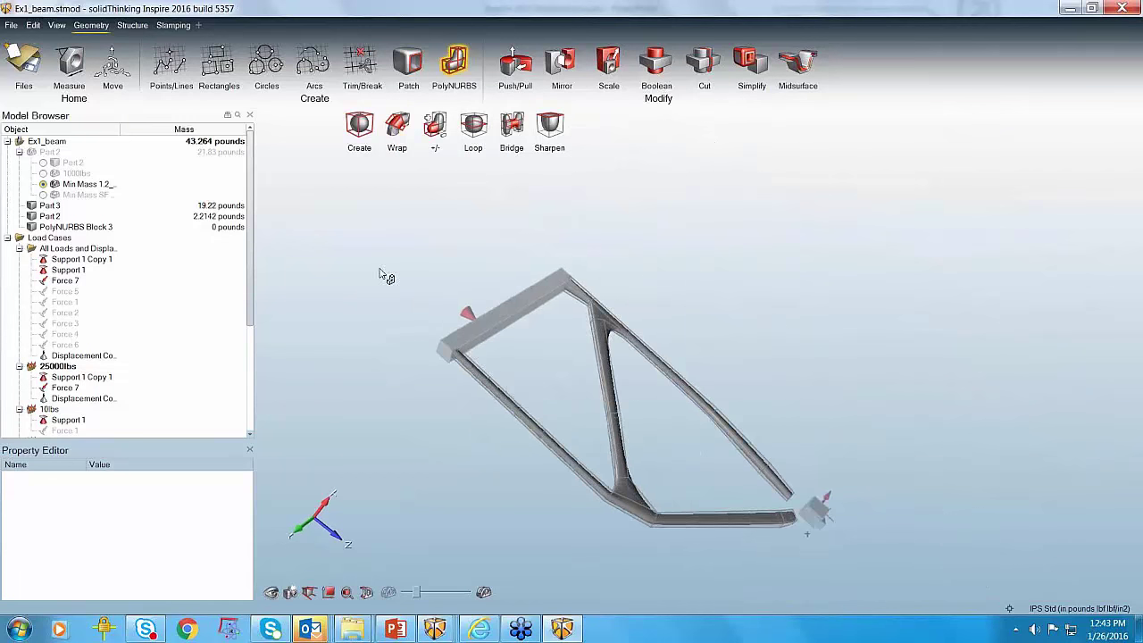
Step: Use Wrap to join the upper member's free end to the facing side of the lower member beside the loaded block
{"action": "right_click_drag", "start_coordinate": [383, 273], "coordinate": [944, 474]}
{"action": "scroll", "coordinate": [908, 474], "scroll_direction": "up", "scroll_amount": 6}
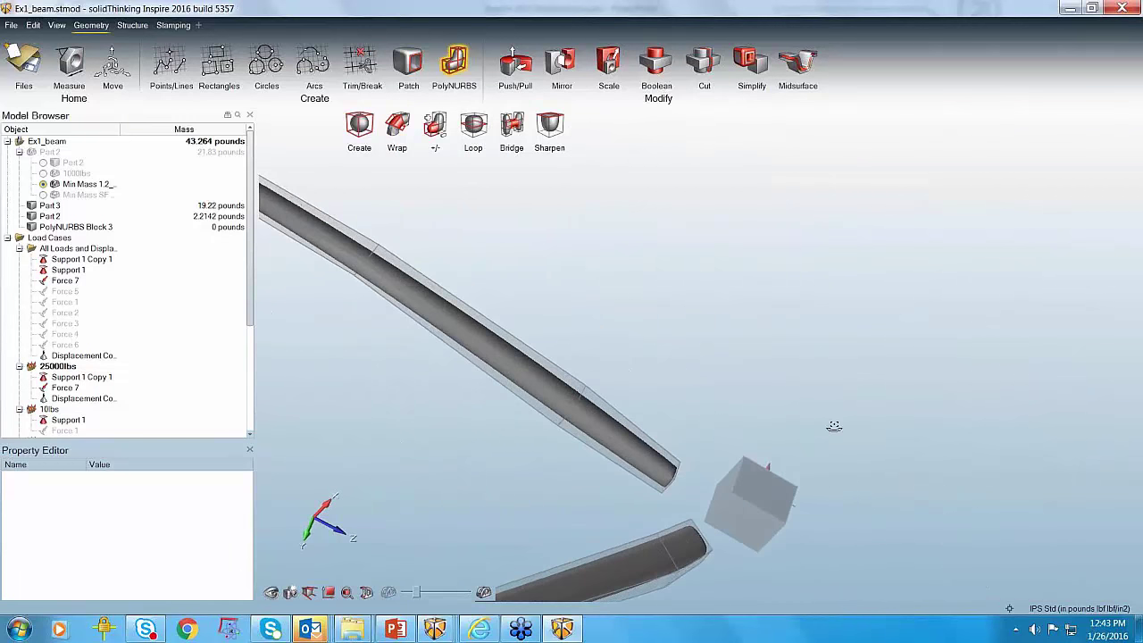
{"action": "scroll", "coordinate": [714, 339], "scroll_direction": "down", "scroll_amount": 5}
{"action": "right_click_drag", "start_coordinate": [641, 265], "coordinate": [658, 541]}
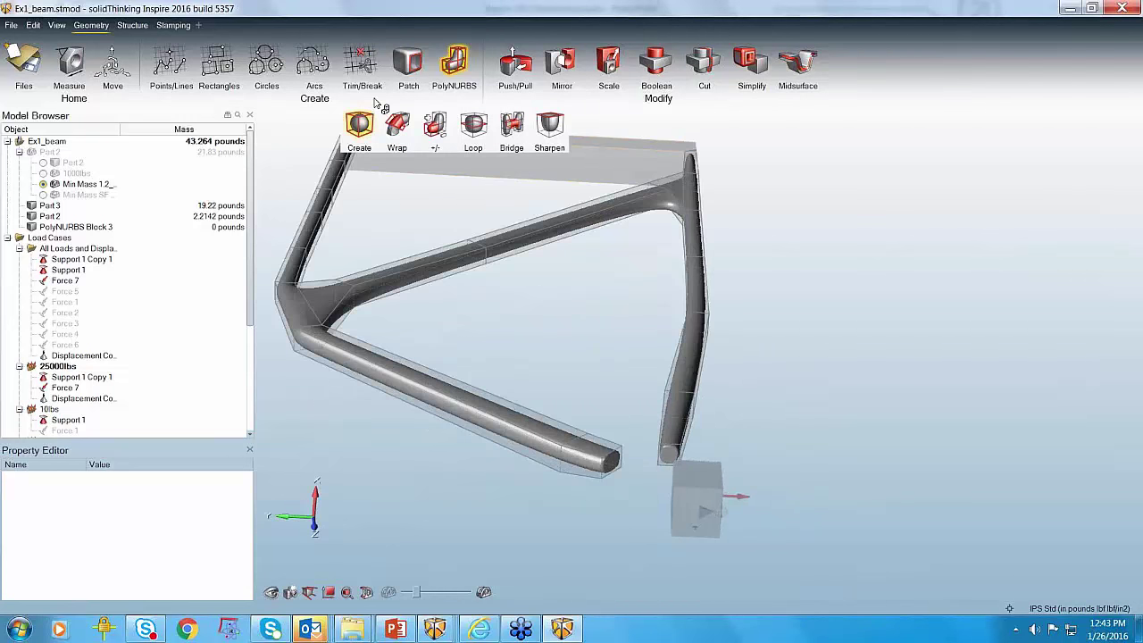
{"action": "scroll", "coordinate": [650, 454], "scroll_direction": "up", "scroll_amount": 4}
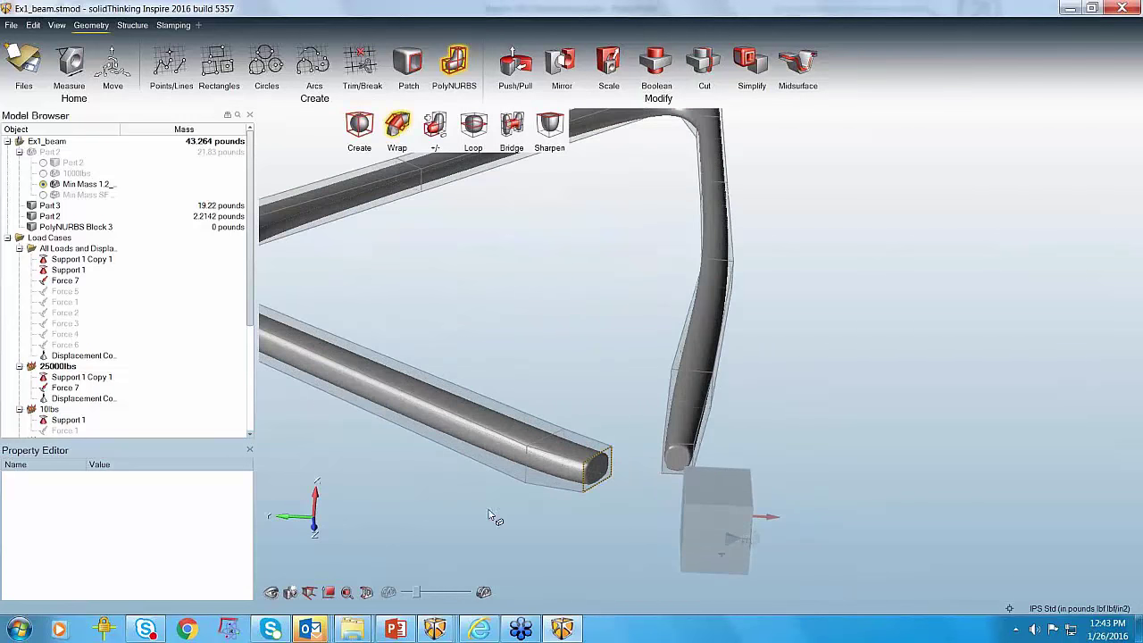
{"action": "right_click_drag", "start_coordinate": [492, 518], "coordinate": [651, 510]}
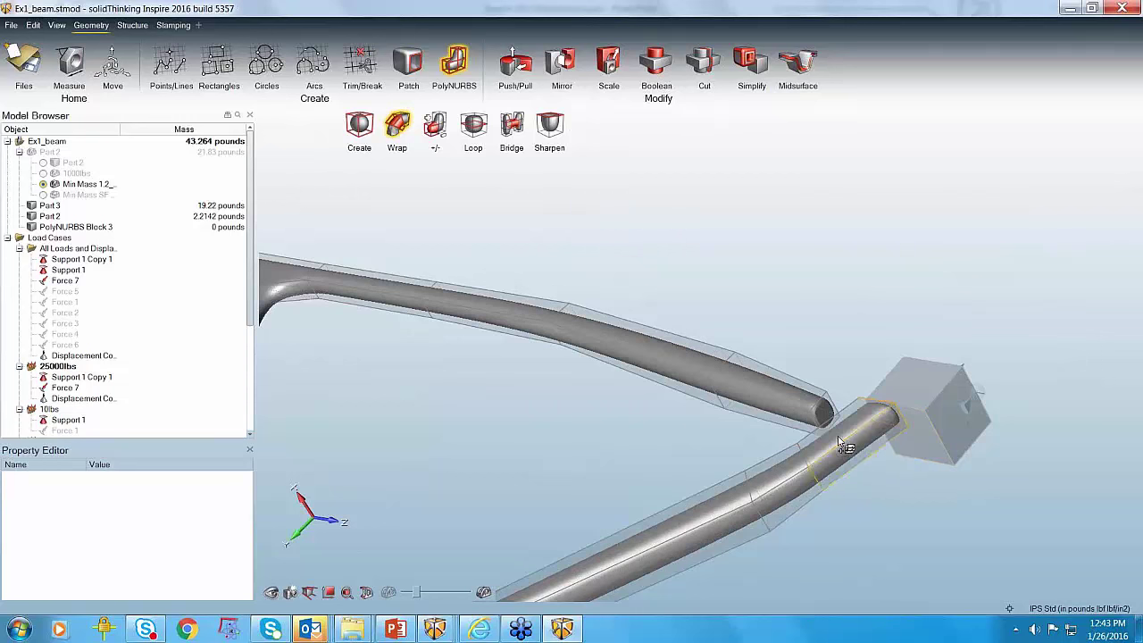
{"action": "mouse_move", "coordinate": [548, 439]}
{"action": "right_mouse_down"}
{"action": "mouse_move", "coordinate": [625, 435]}
{"action": "mouse_move", "coordinate": [343, 441]}
{"action": "mouse_move", "coordinate": [479, 322]}
{"action": "mouse_move", "coordinate": [741, 362]}
{"action": "right_mouse_up"}
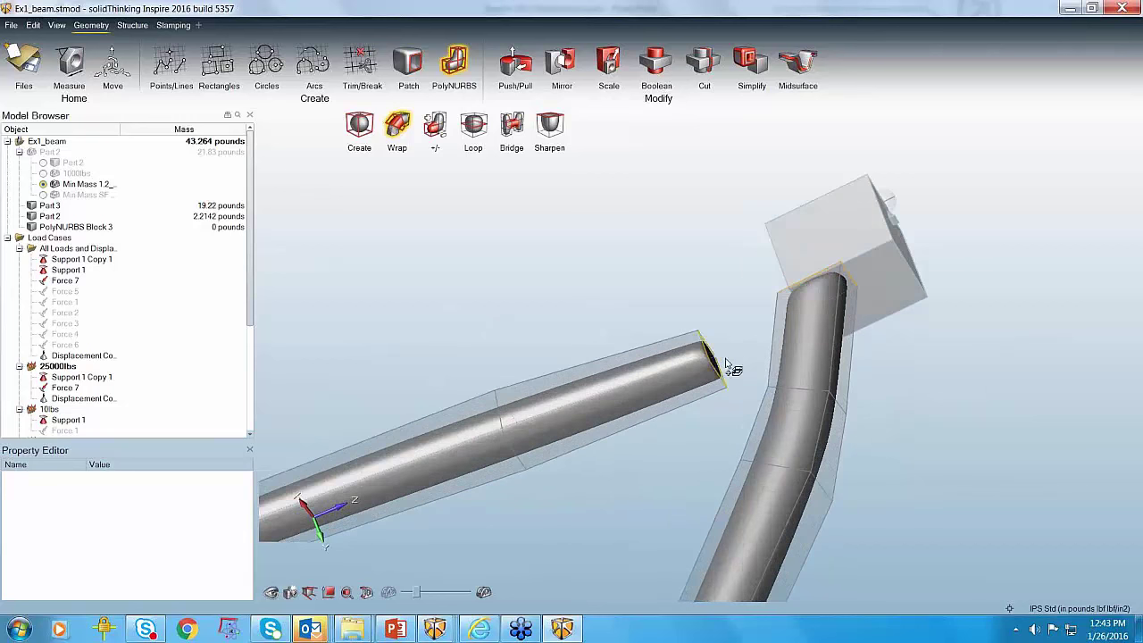
{"action": "right_click_drag", "start_coordinate": [632, 438], "coordinate": [690, 417]}
{"action": "left_click", "coordinate": [777, 399]}
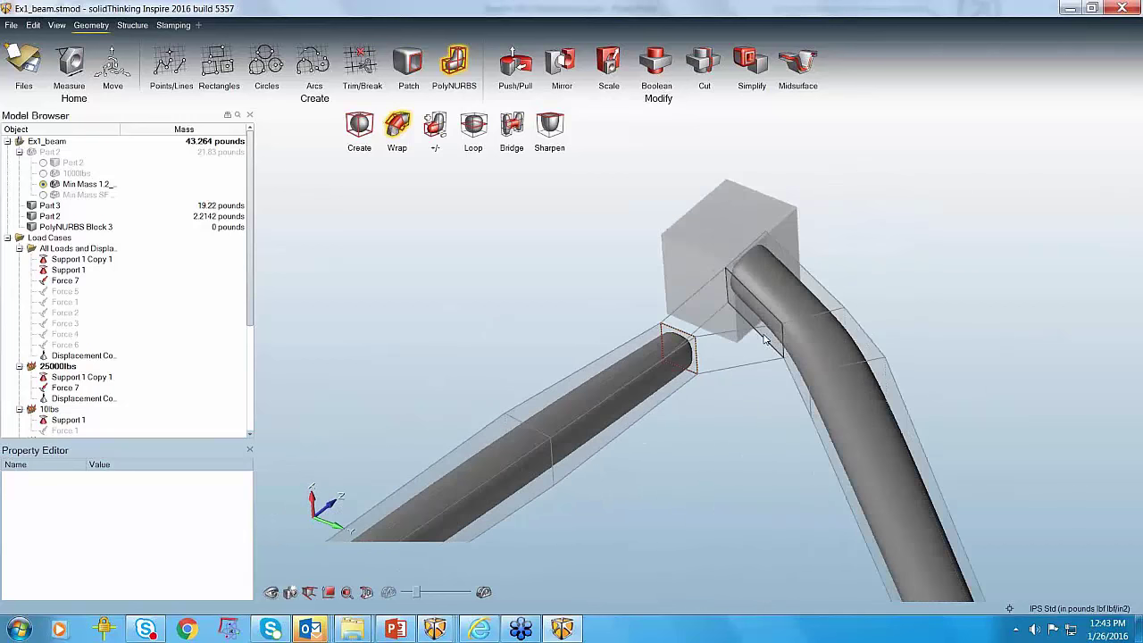
{"action": "right_click_drag", "start_coordinate": [720, 434], "coordinate": [640, 512]}
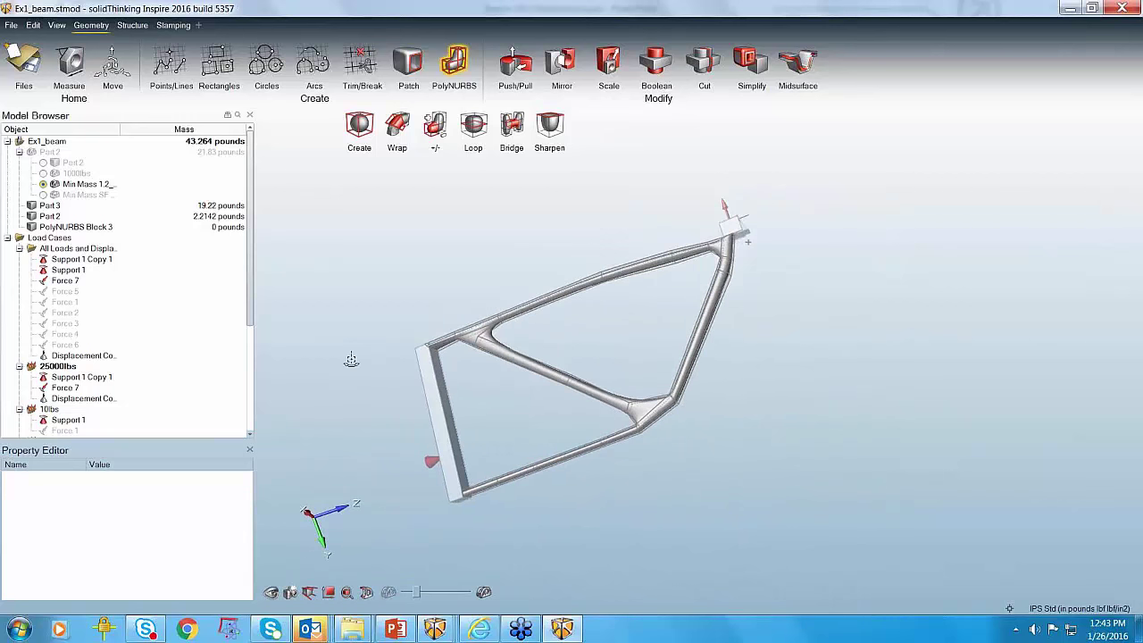
Step: Edit the finished PolyNURBS cage, moving the inner edge where the diagonal meets the upper member by -0.1 in
{"action": "right_click_drag", "start_coordinate": [466, 353], "coordinate": [411, 273]}
{"action": "scroll", "coordinate": [518, 277], "scroll_direction": "up", "scroll_amount": 5}
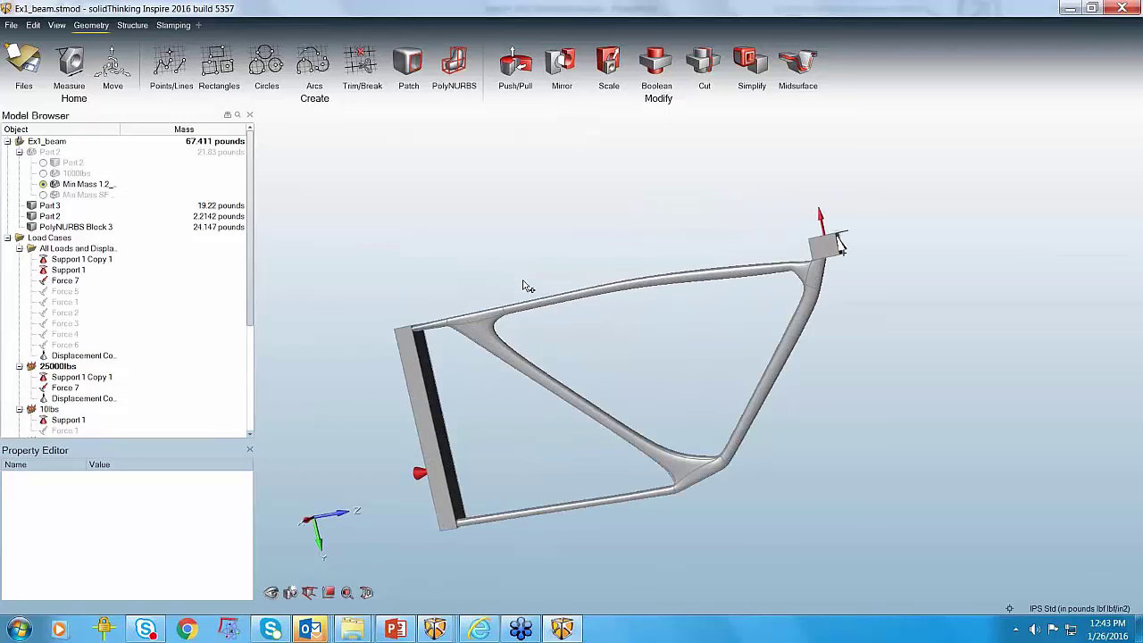
{"action": "right_click_drag", "start_coordinate": [526, 331], "coordinate": [475, 322]}
{"action": "left_click", "coordinate": [475, 322]}
{"action": "double_click", "coordinate": [475, 321]}
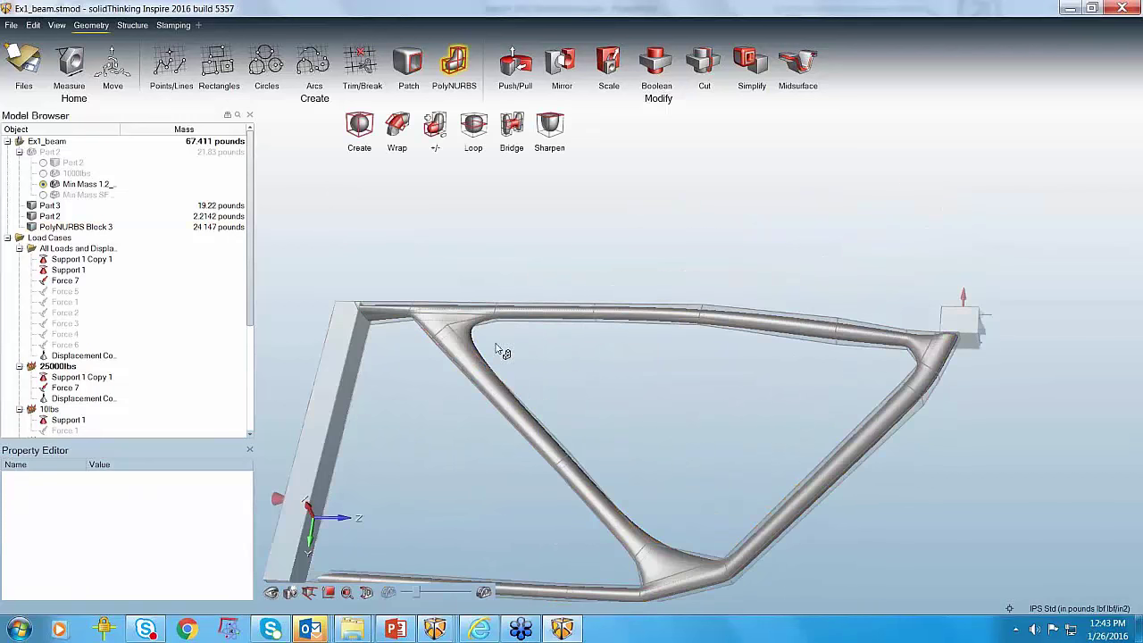
{"action": "scroll", "coordinate": [500, 330], "scroll_direction": "up", "scroll_amount": 5}
{"action": "scroll", "coordinate": [495, 325], "scroll_direction": "up", "scroll_amount": 4}
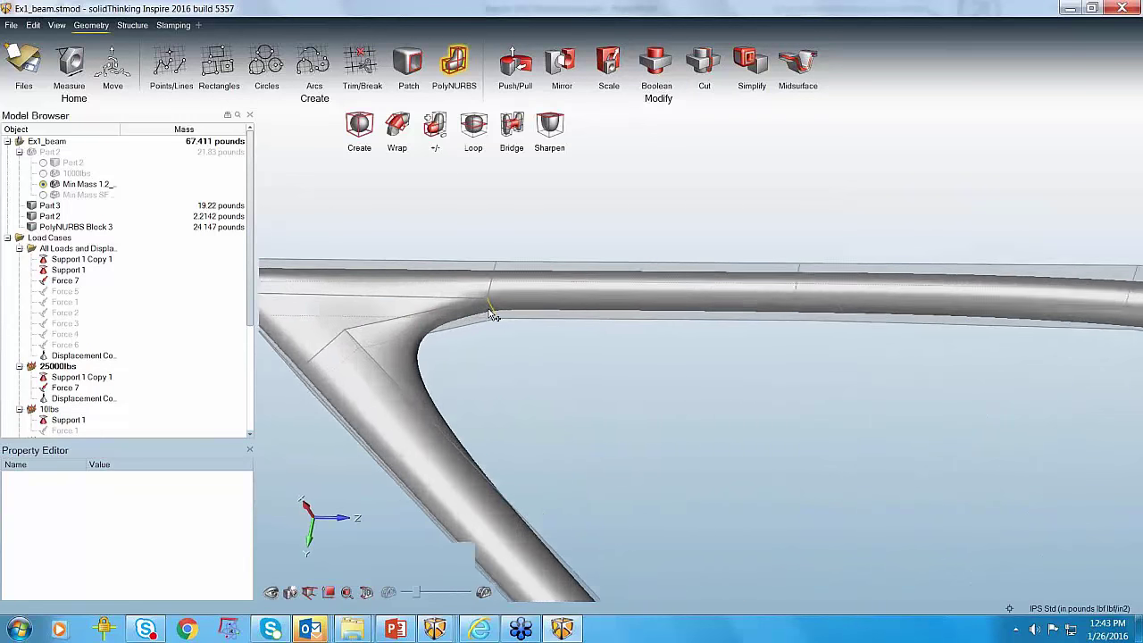
{"action": "left_click", "coordinate": [491, 326]}
{"action": "left_click_drag", "start_coordinate": [496, 328], "coordinate": [494, 303]}
{"action": "scroll", "coordinate": [496, 305], "scroll_direction": "down", "scroll_amount": 10}
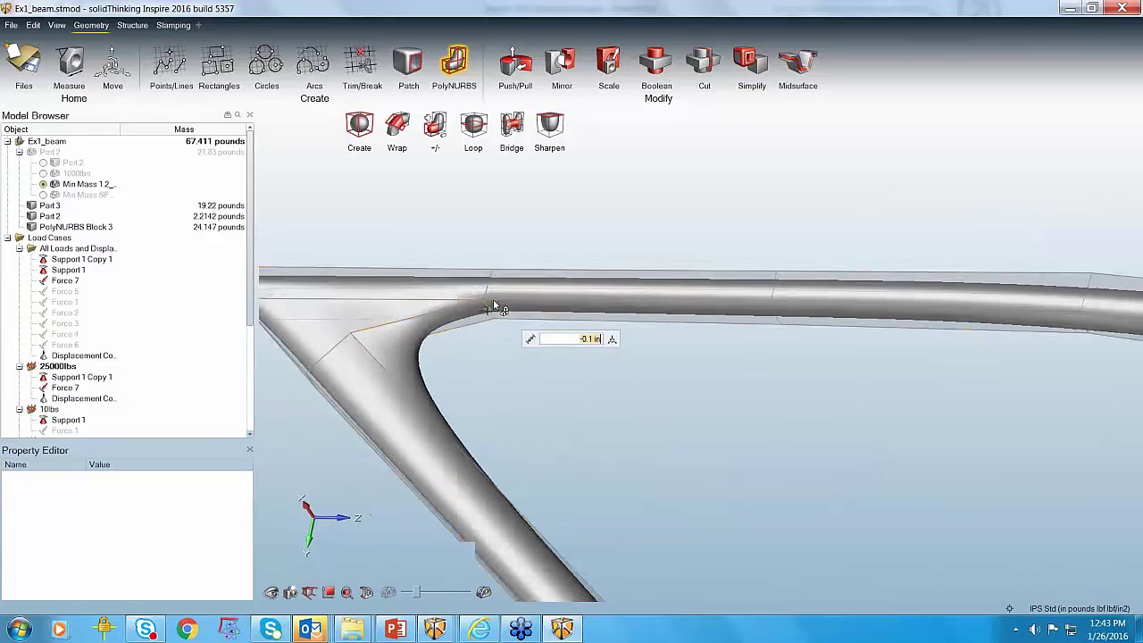
{"action": "key", "text": "Escape"}
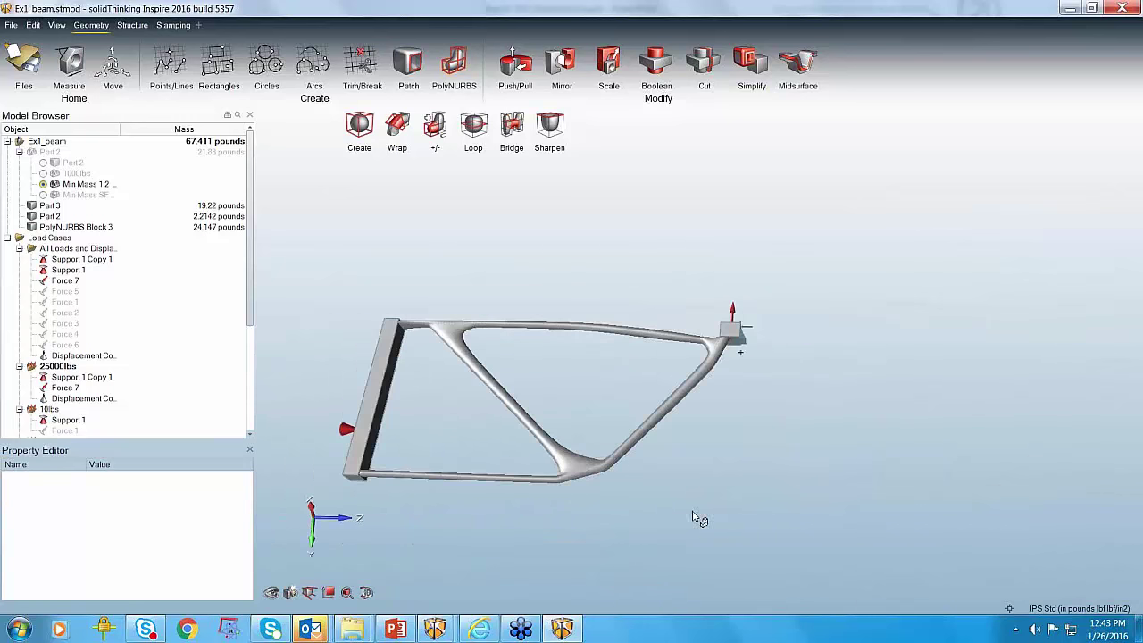
Step: Shift a short cage edge on the lower member slightly along the member toward the support bar, and leave PolyNURBS editing
{"action": "scroll", "coordinate": [478, 522], "scroll_direction": "up", "scroll_amount": 8}
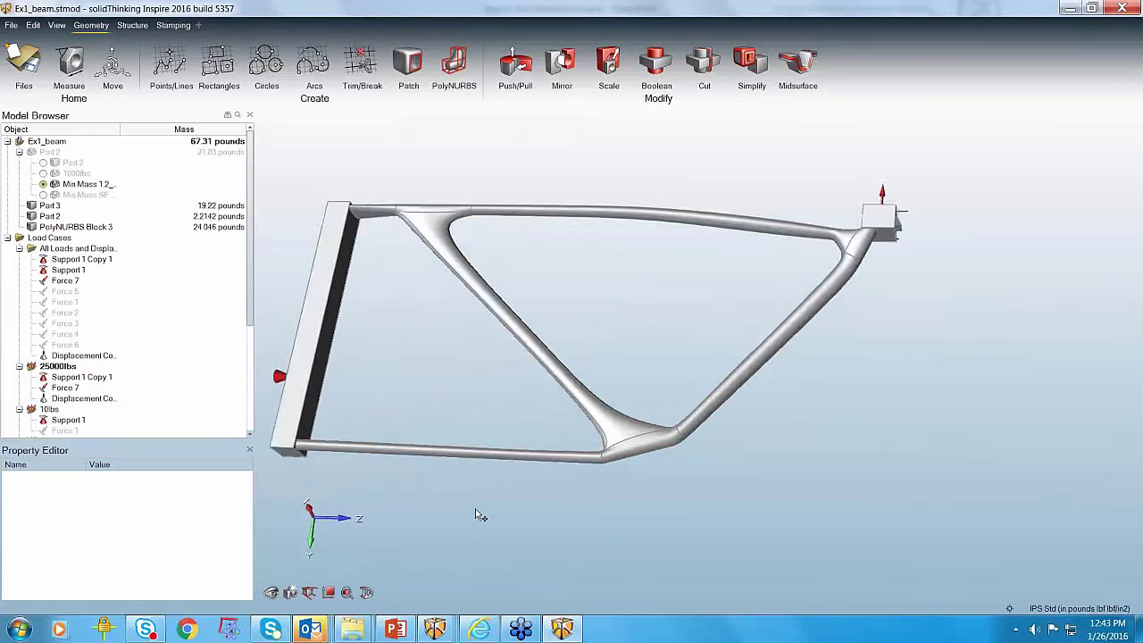
{"action": "key", "text": "ctrl+z"}
{"action": "scroll", "coordinate": [475, 518], "scroll_direction": "down", "scroll_amount": 5}
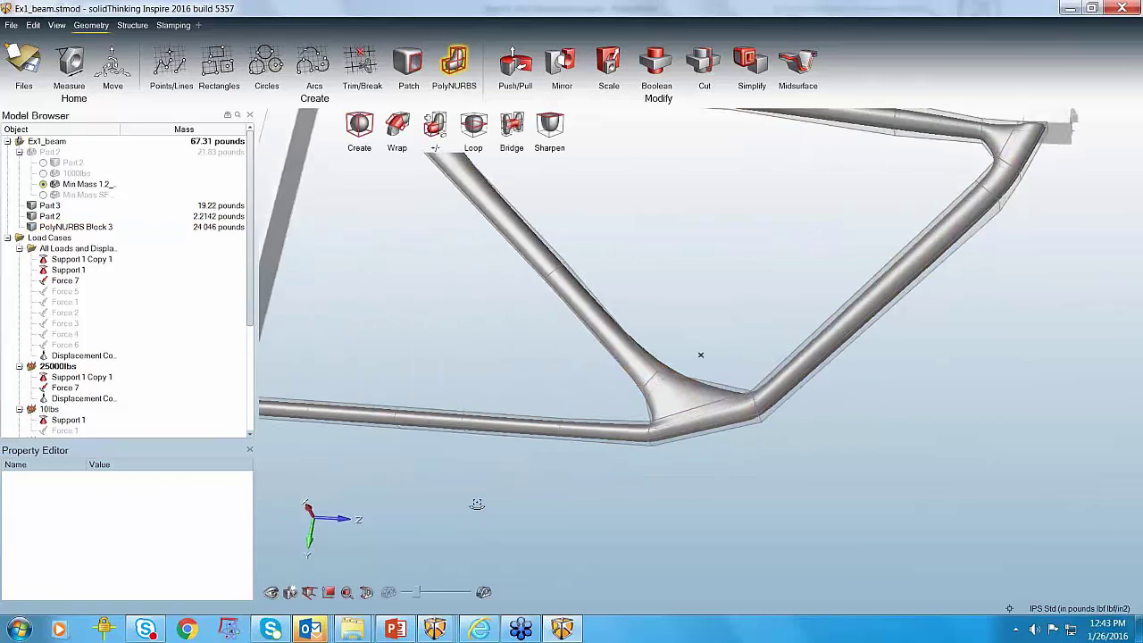
{"action": "right_click_drag", "start_coordinate": [475, 518], "coordinate": [520, 366]}
{"action": "left_click", "coordinate": [517, 360]}
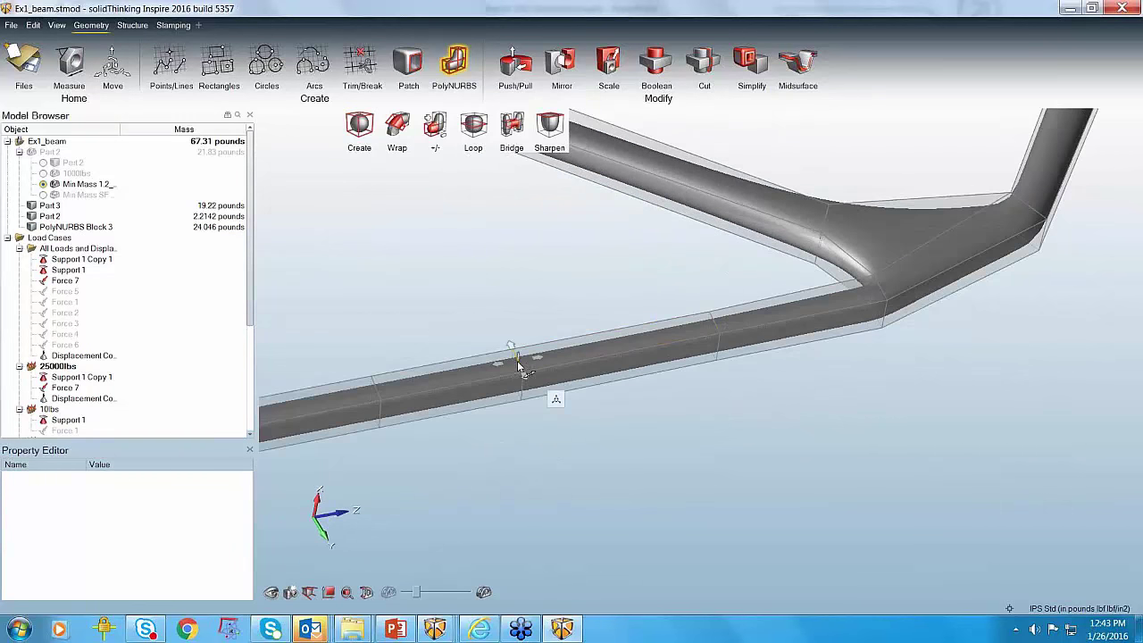
{"action": "mouse_move", "coordinate": [519, 358]}
{"action": "left_mouse_down"}
{"action": "mouse_move", "coordinate": [522, 312]}
{"action": "mouse_move", "coordinate": [518, 350]}
{"action": "left_mouse_up"}
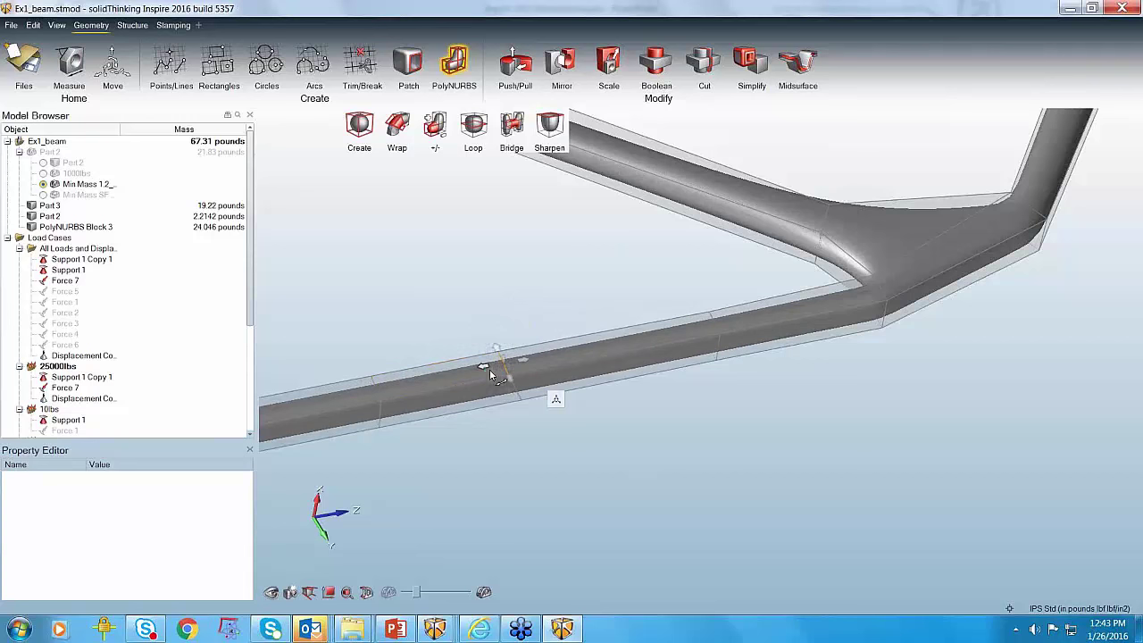
{"action": "right_click_drag", "start_coordinate": [548, 446], "coordinate": [741, 382]}
{"action": "scroll", "coordinate": [574, 455], "scroll_direction": "down", "scroll_amount": 3}
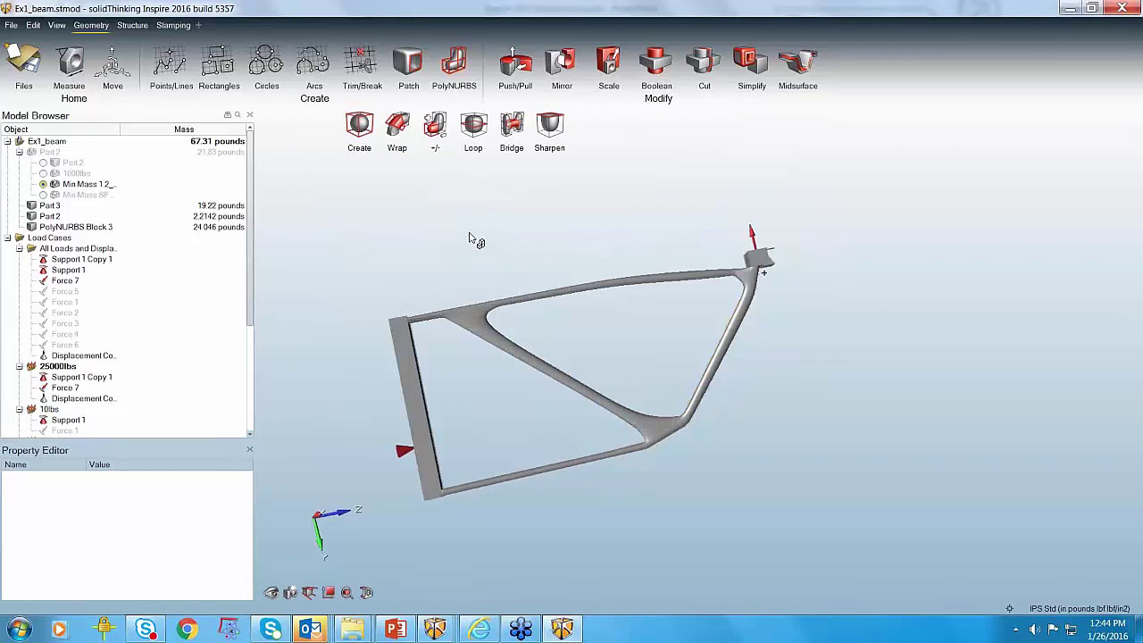
{"action": "right_click_drag", "start_coordinate": [416, 265], "coordinate": [838, 462]}
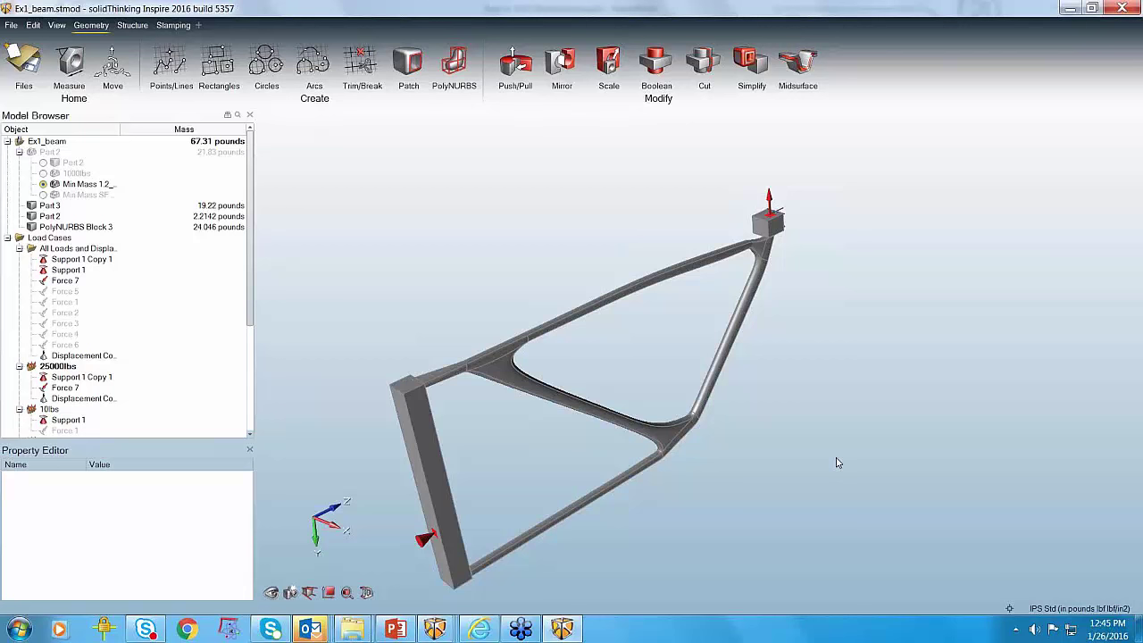
Step: Start a new empty model without saving the changes to the beam model
{"action": "left_click", "coordinate": [12, 25]}
{"action": "left_click", "coordinate": [36, 51]}
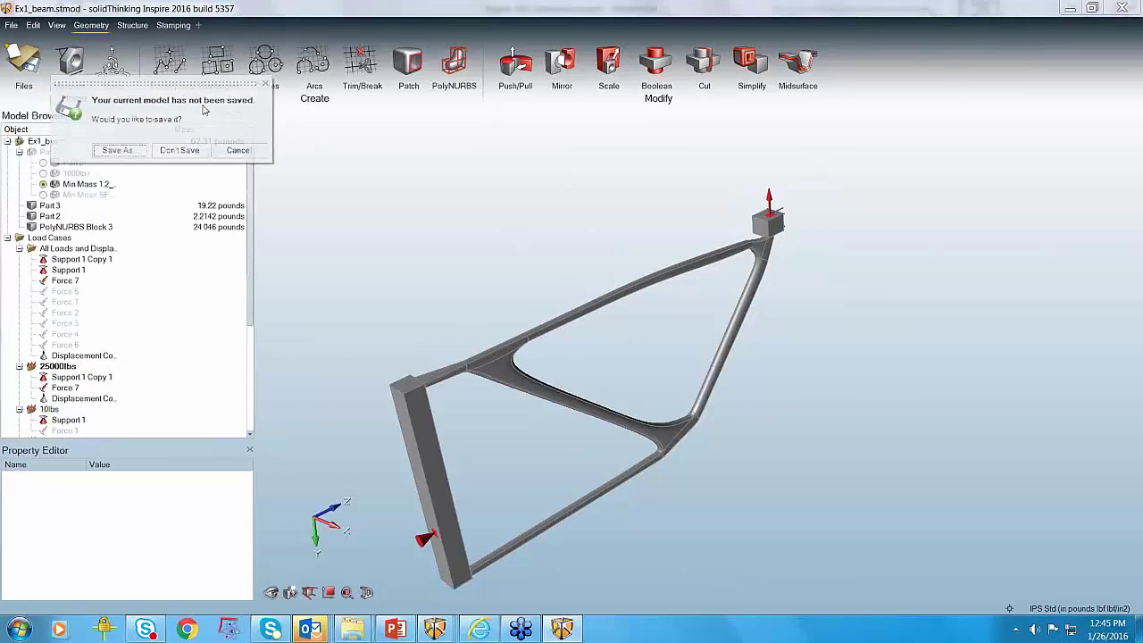
{"action": "left_click", "coordinate": [179, 150]}
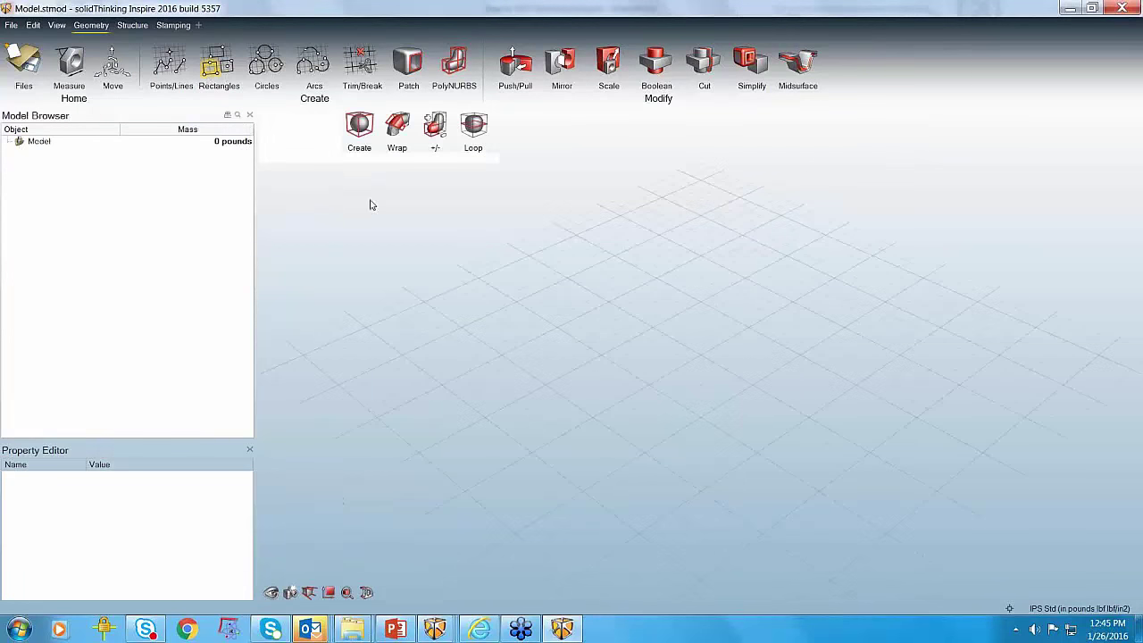
Step: Sketch a slightly tilted three-point rectangle on the ground plane and extrude it freehand into a solid block with Push/Pull
{"action": "left_click", "coordinate": [446, 291]}
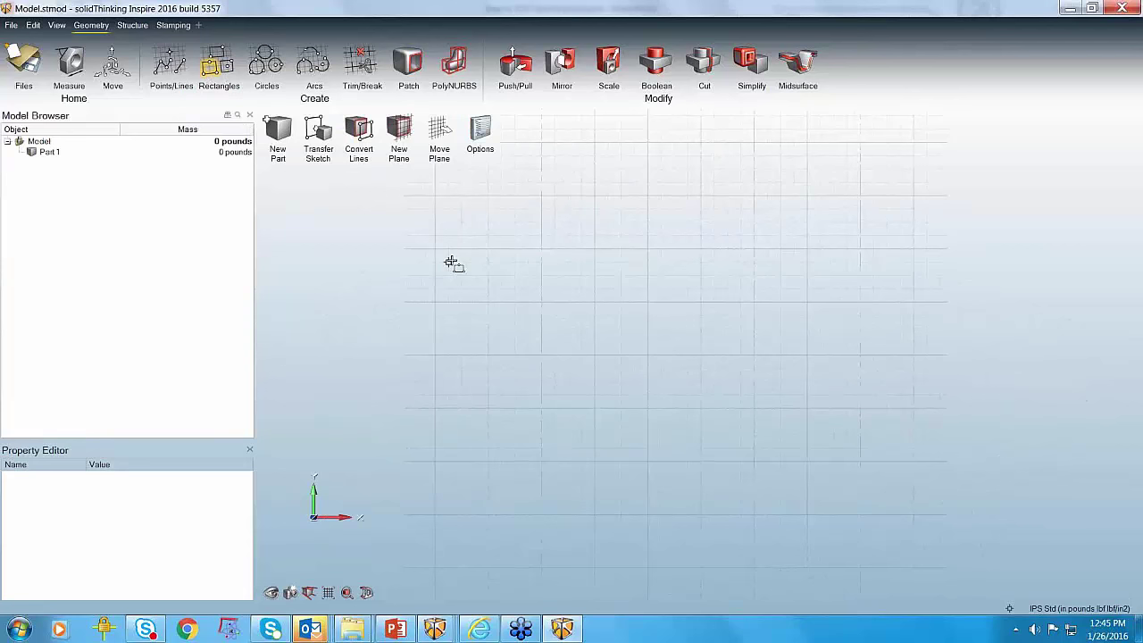
{"action": "left_click", "coordinate": [449, 251]}
{"action": "left_click", "coordinate": [434, 474]}
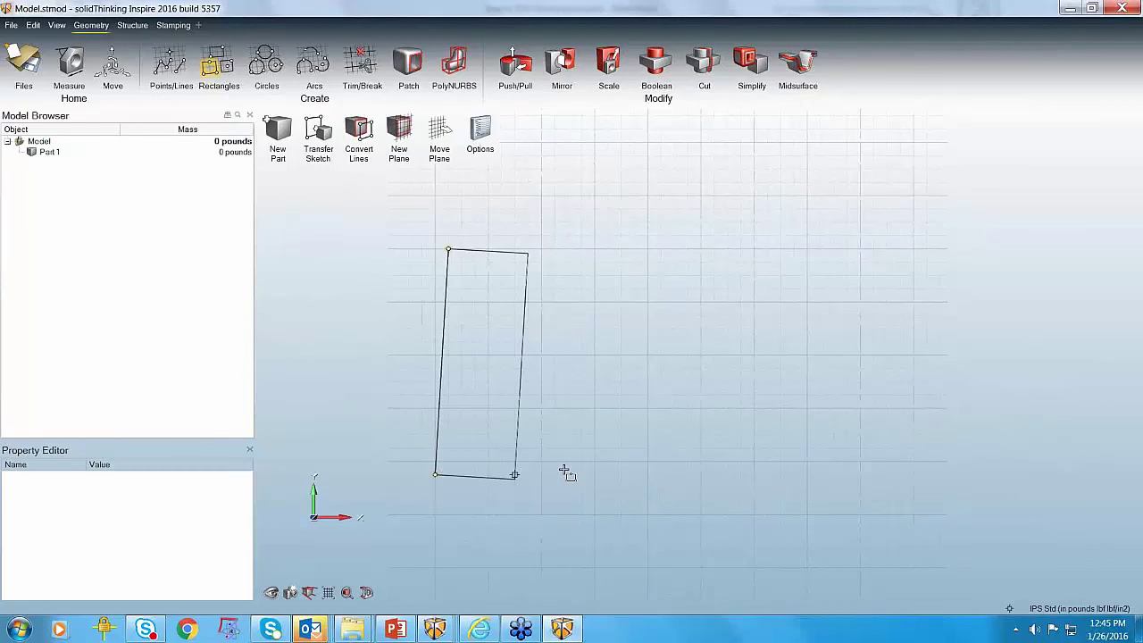
{"action": "left_click", "coordinate": [741, 464]}
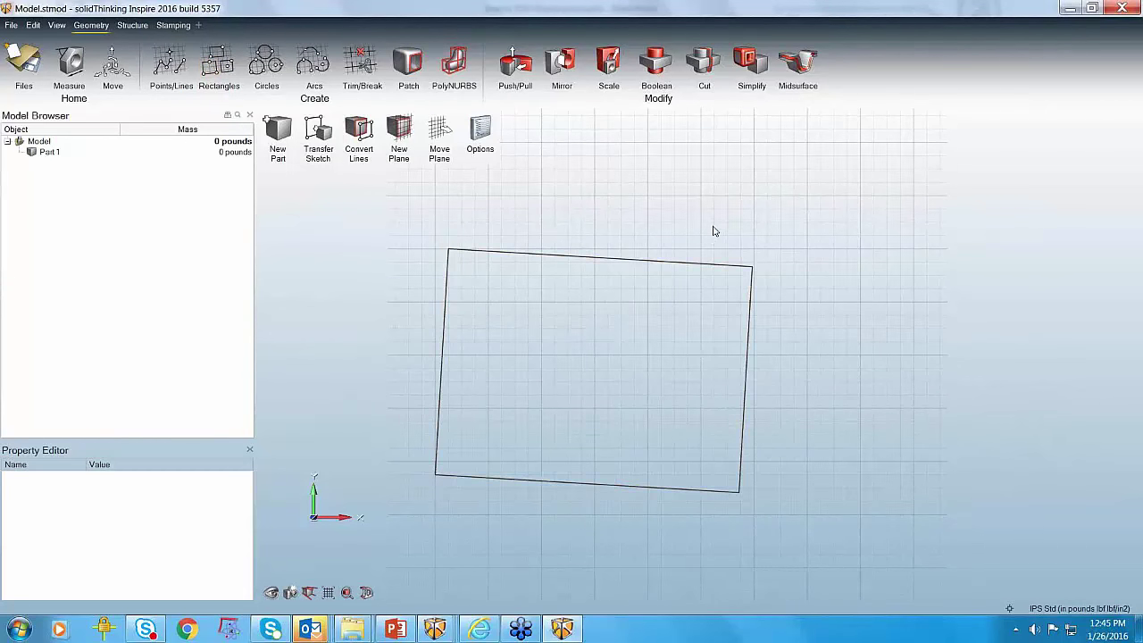
{"action": "mouse_move", "coordinate": [711, 226]}
{"action": "right_mouse_down"}
{"action": "mouse_move", "coordinate": [705, 255]}
{"action": "mouse_move", "coordinate": [634, 318]}
{"action": "mouse_move", "coordinate": [627, 361]}
{"action": "right_mouse_up"}
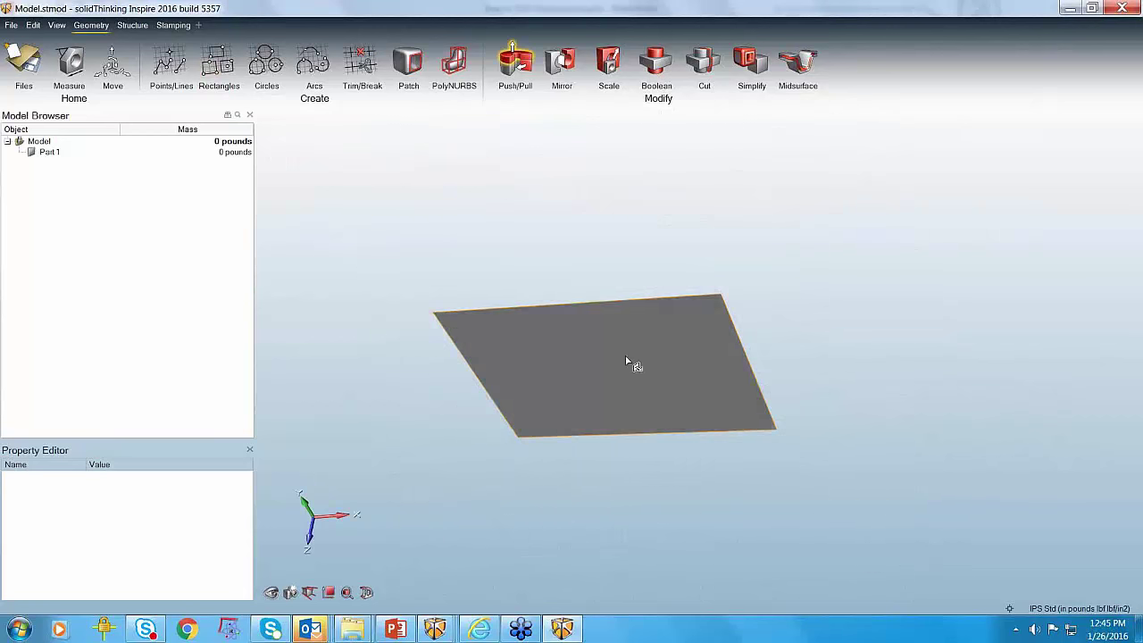
{"action": "left_click_drag", "start_coordinate": [627, 361], "coordinate": [653, 280]}
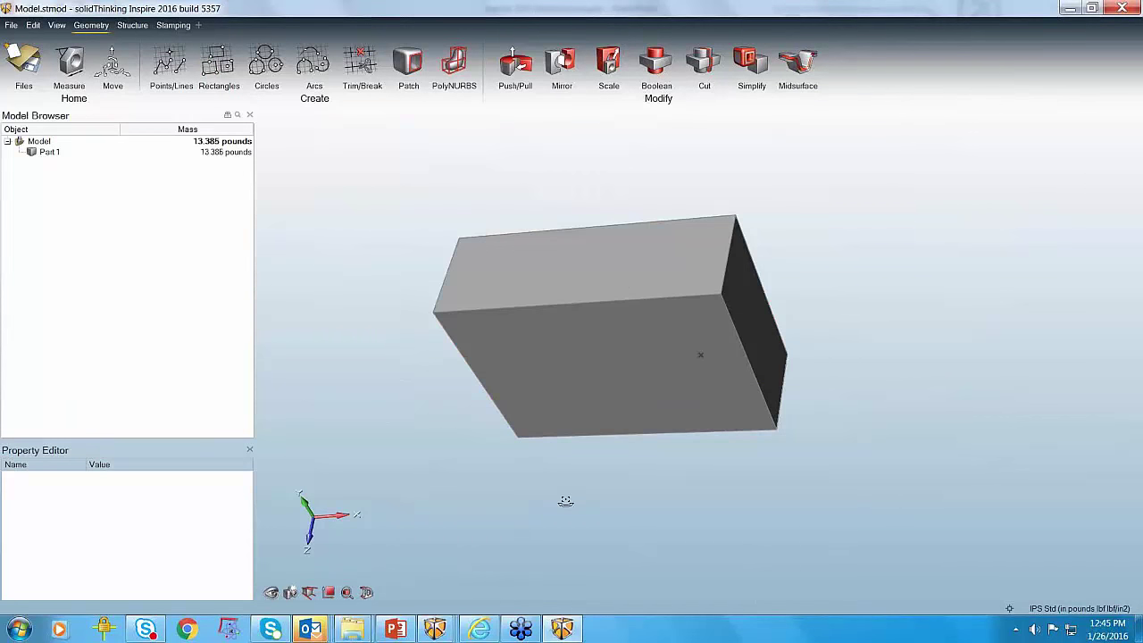
Step: Sketch a circle about 1.12 in across near the middle of the block's large rectangular face, as a new part
{"action": "right_click_drag", "start_coordinate": [566, 501], "coordinate": [566, 428]}
{"action": "left_click", "coordinate": [276, 91]}
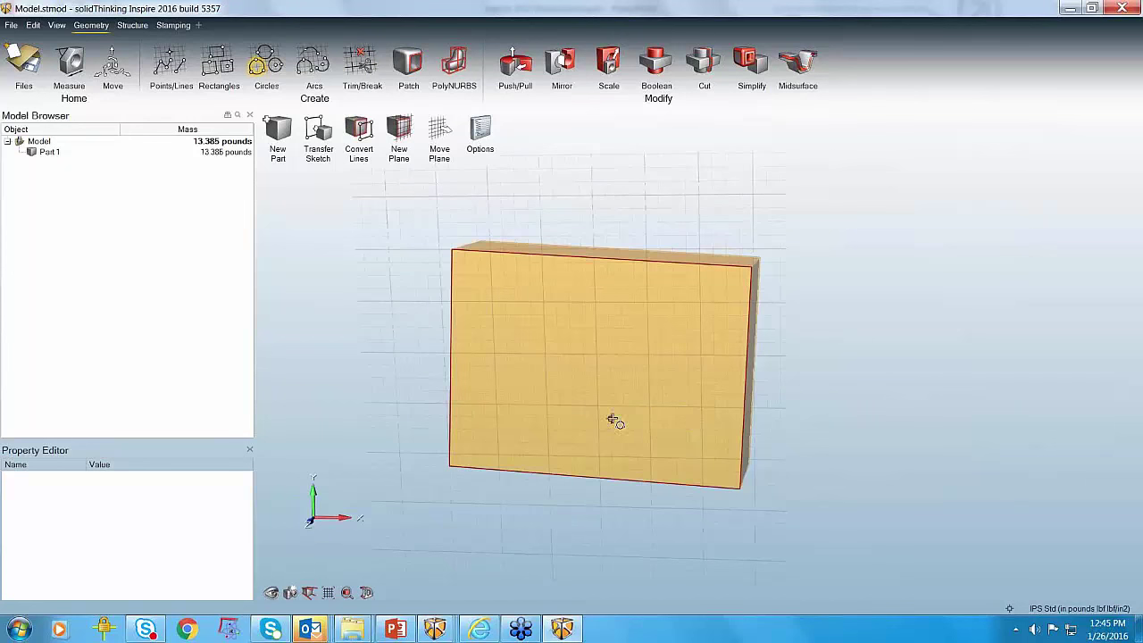
{"action": "left_click", "coordinate": [584, 367]}
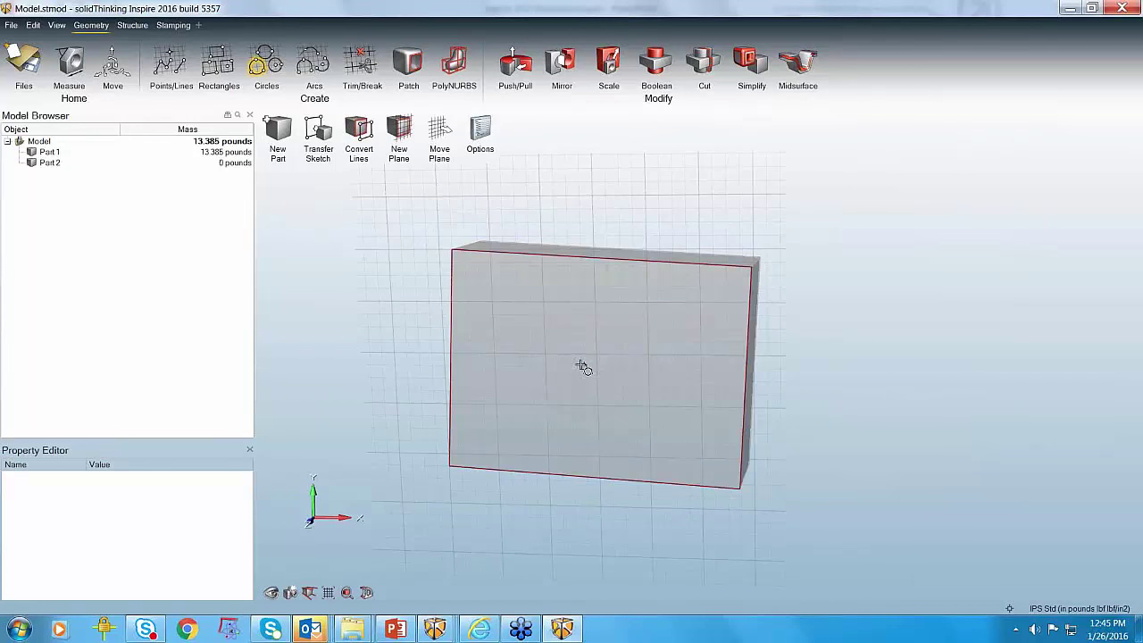
{"action": "left_click", "coordinate": [593, 409]}
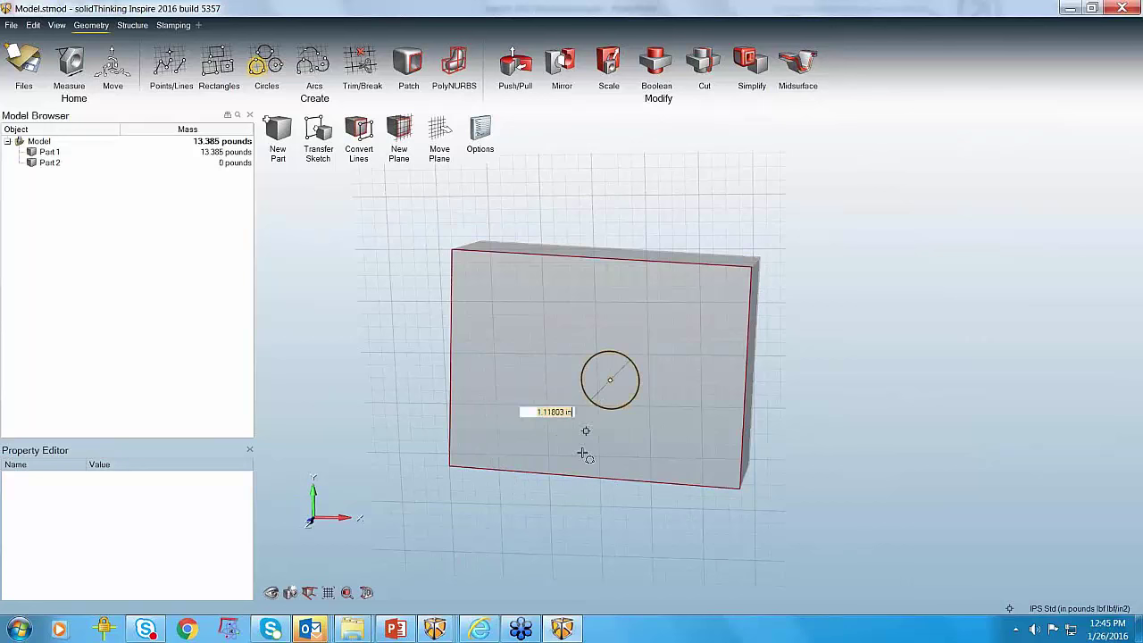
Step: Hide the block and extrude the circle freehand with Push/Pull into a cylinder long enough to pass through the block
{"action": "mouse_move", "coordinate": [581, 515]}
{"action": "right_mouse_down"}
{"action": "mouse_move", "coordinate": [574, 411]}
{"action": "mouse_move", "coordinate": [604, 350]}
{"action": "right_mouse_up"}
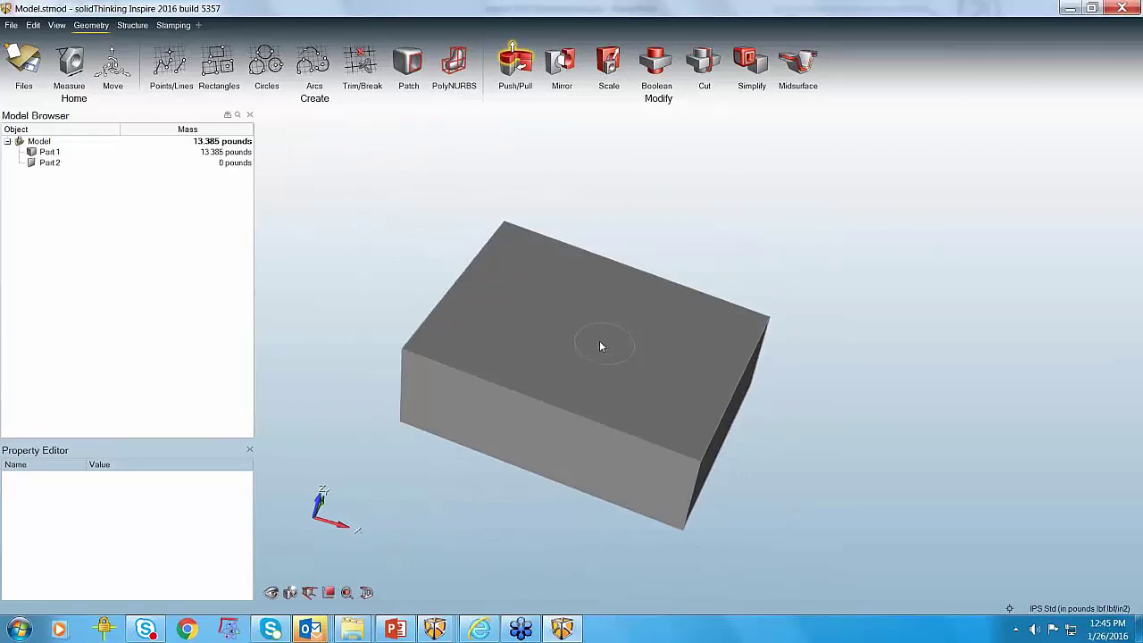
{"action": "right_click_drag", "start_coordinate": [600, 356], "coordinate": [571, 338]}
{"action": "scroll", "coordinate": [637, 323], "scroll_direction": "up", "scroll_amount": 2}
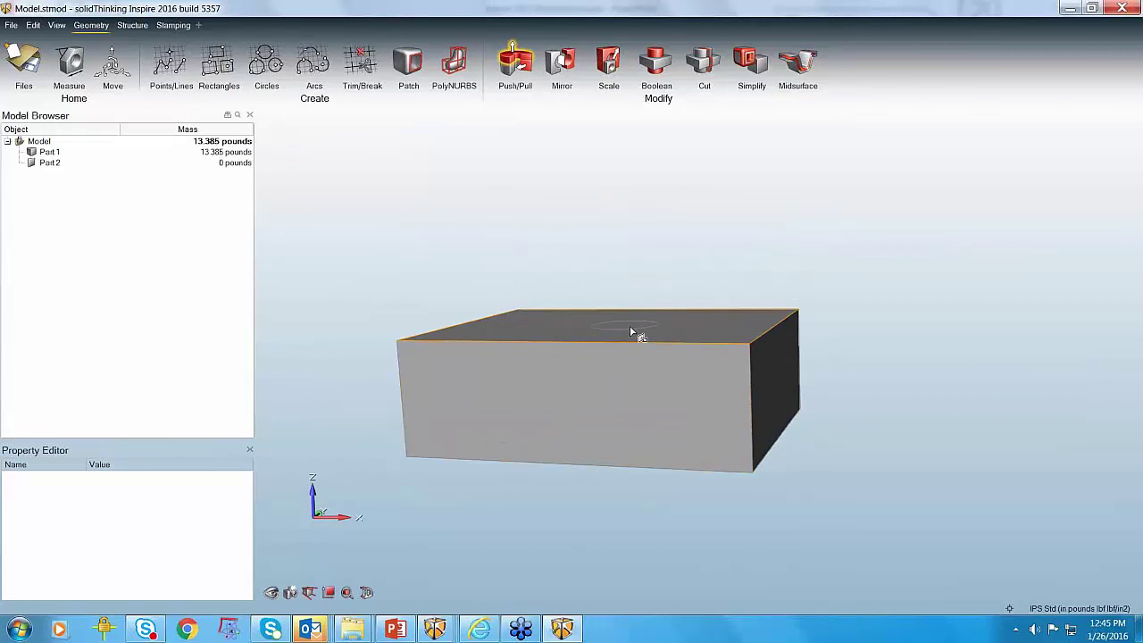
{"action": "left_click", "coordinate": [49, 163]}
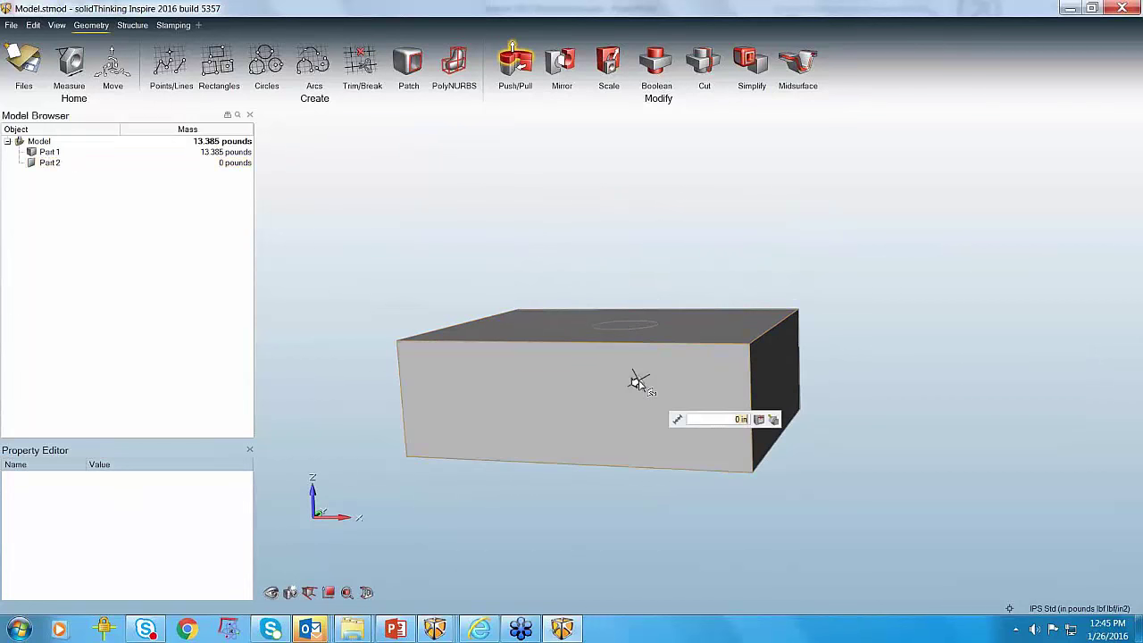
{"action": "key", "text": "Escape"}
{"action": "left_click", "coordinate": [32, 153]}
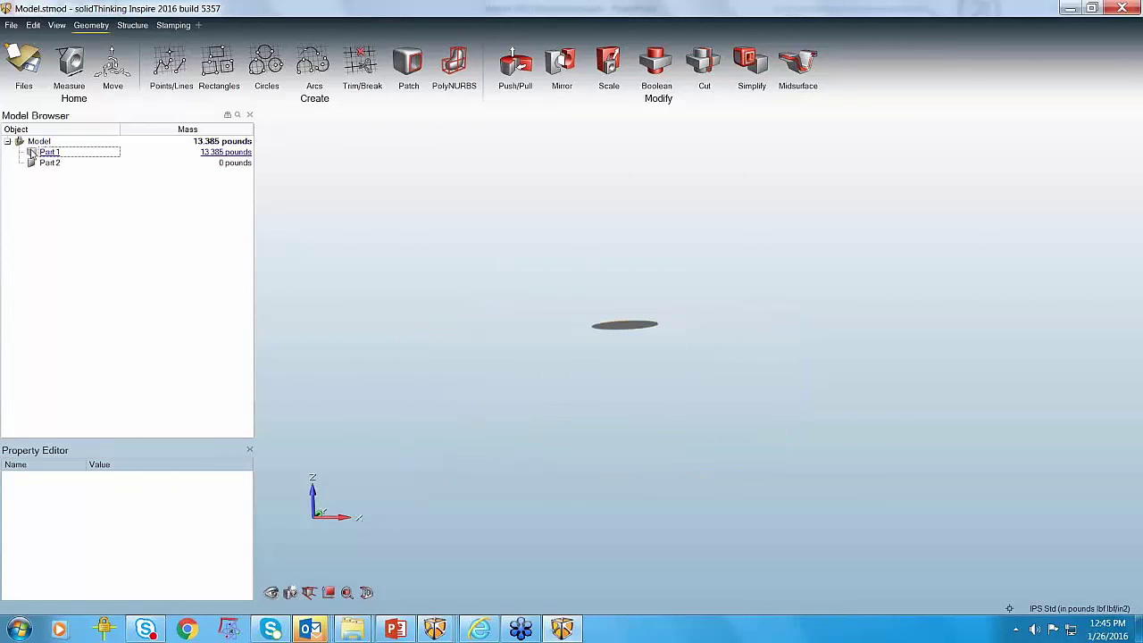
{"action": "left_click", "coordinate": [525, 71]}
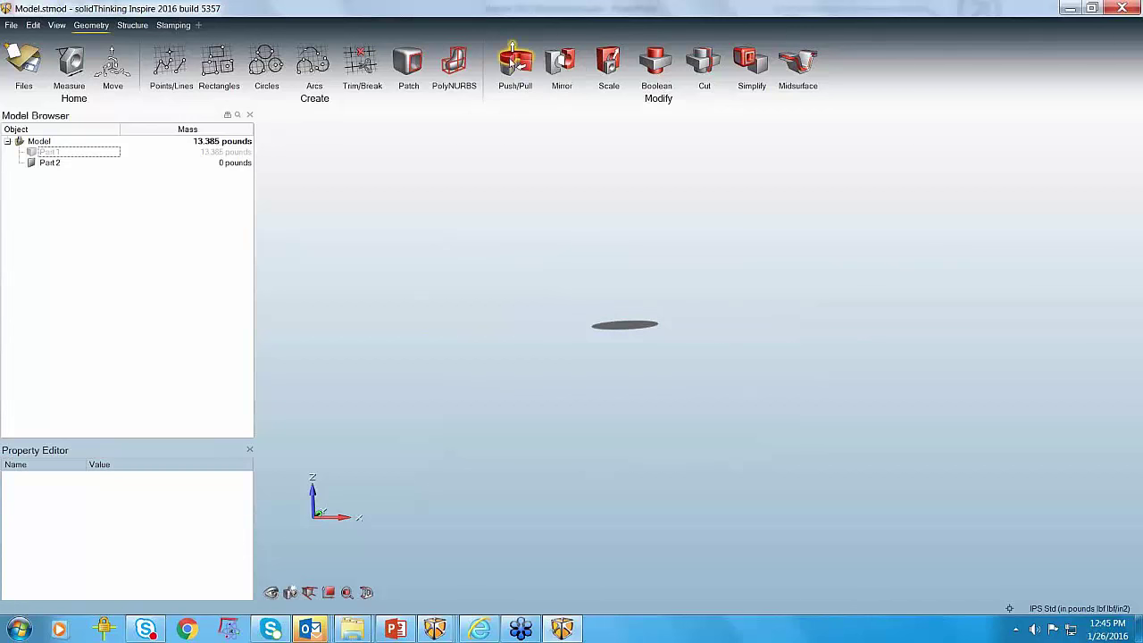
{"action": "left_click_drag", "start_coordinate": [620, 325], "coordinate": [629, 573]}
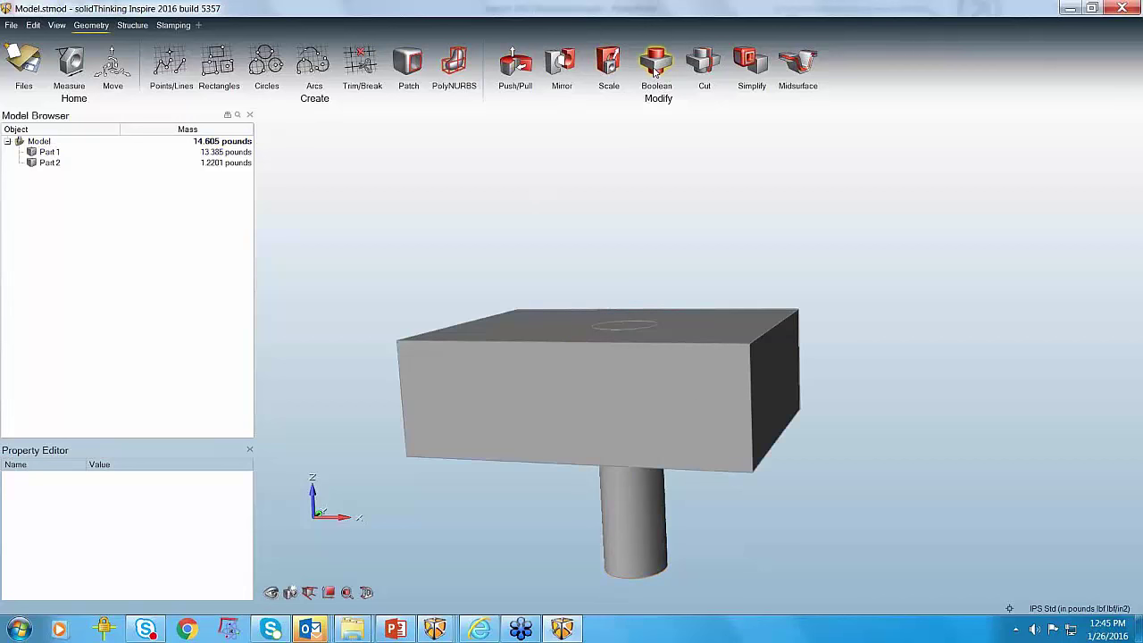
Step: Subtract the cylinder from the block with a Boolean operation to make a through hole
{"action": "mouse_move", "coordinate": [656, 62]}
{"action": "left_click", "coordinate": [657, 124]}
{"action": "left_click", "coordinate": [681, 355]}
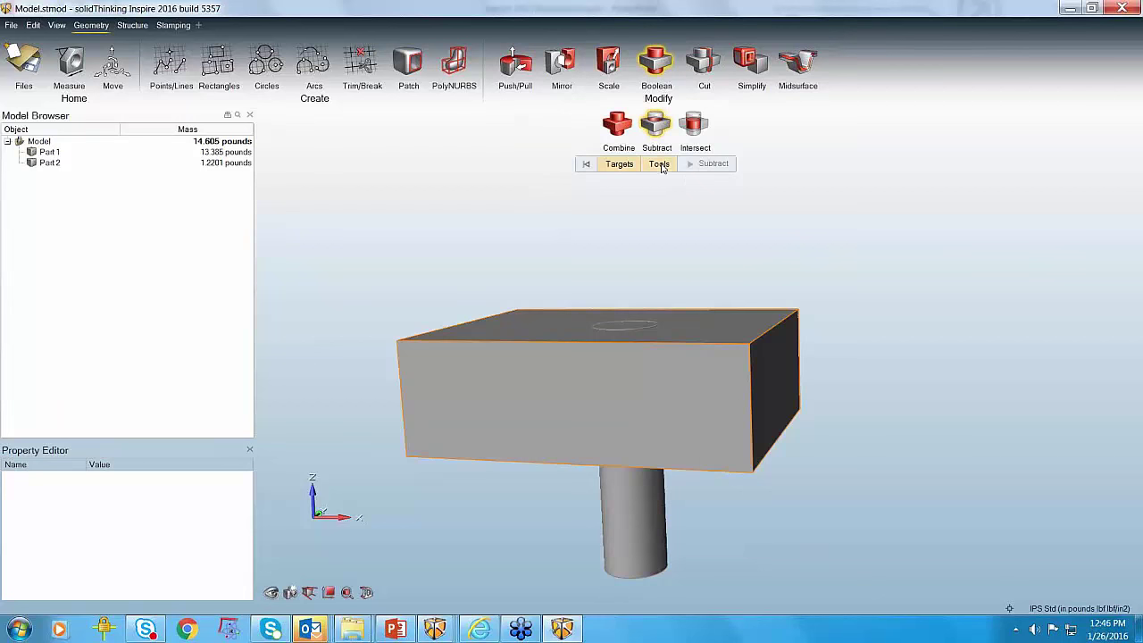
{"action": "left_click", "coordinate": [625, 554]}
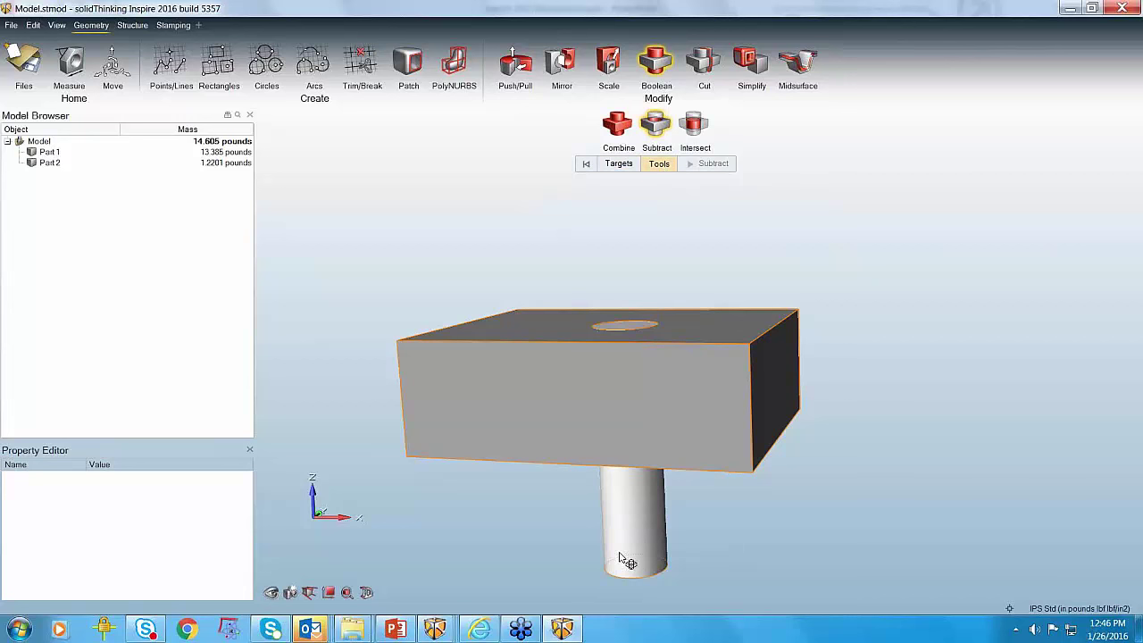
{"action": "left_click", "coordinate": [721, 165]}
{"action": "right_click_drag", "start_coordinate": [432, 231], "coordinate": [464, 303]}
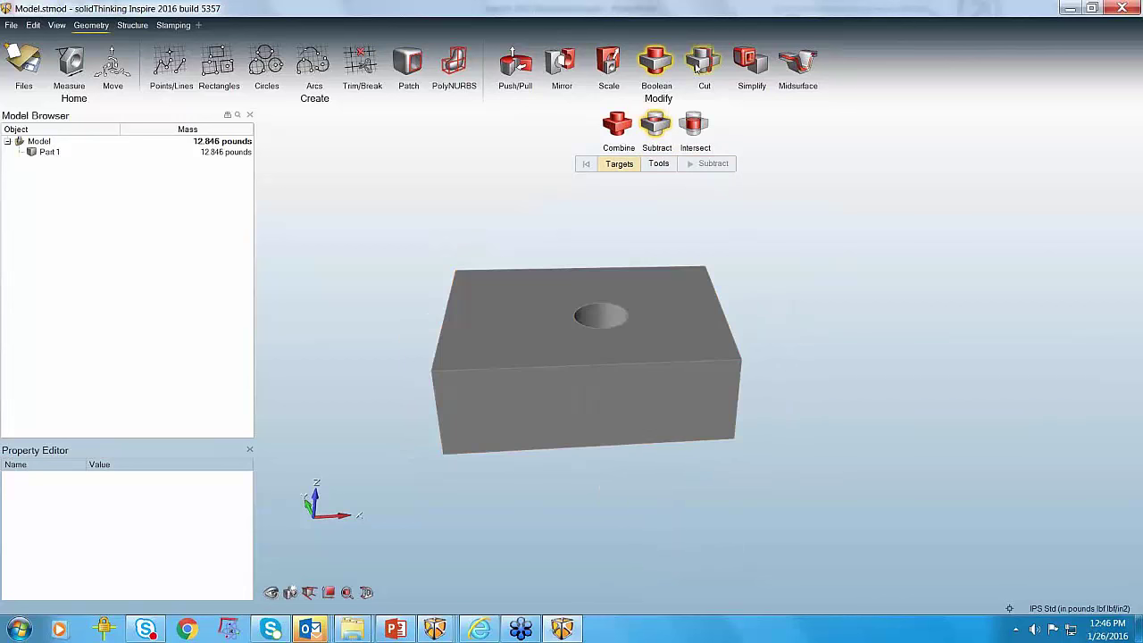
Step: Try cutting a slice off one short end of the drilled block with a plane, and undo the cut
{"action": "left_click", "coordinate": [704, 63]}
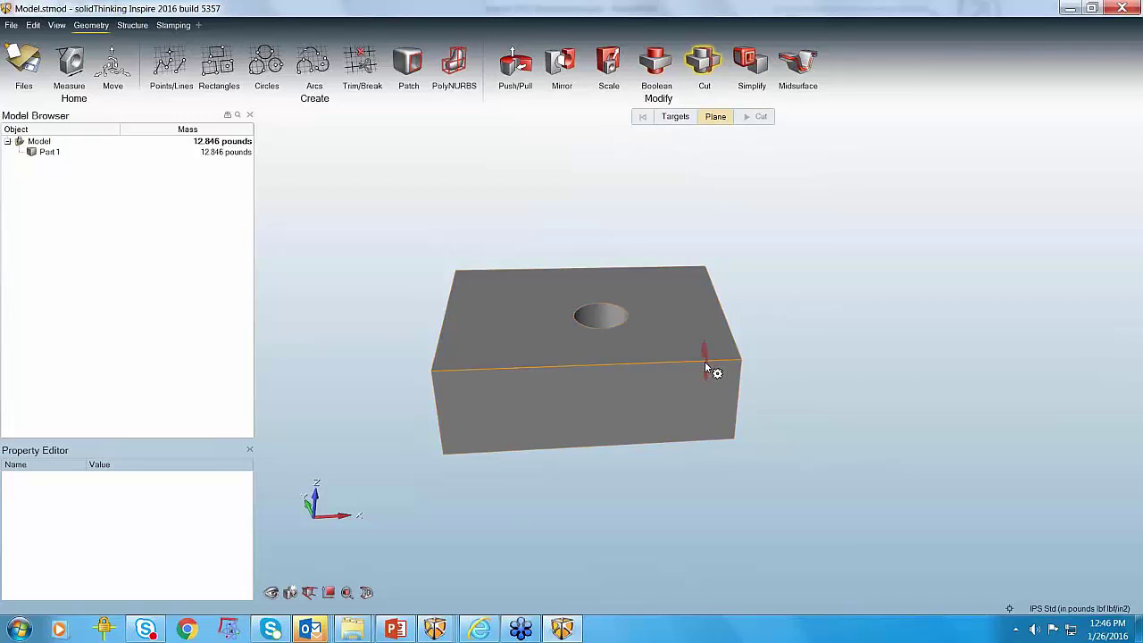
{"action": "left_click", "coordinate": [705, 366]}
{"action": "left_click", "coordinate": [816, 399]}
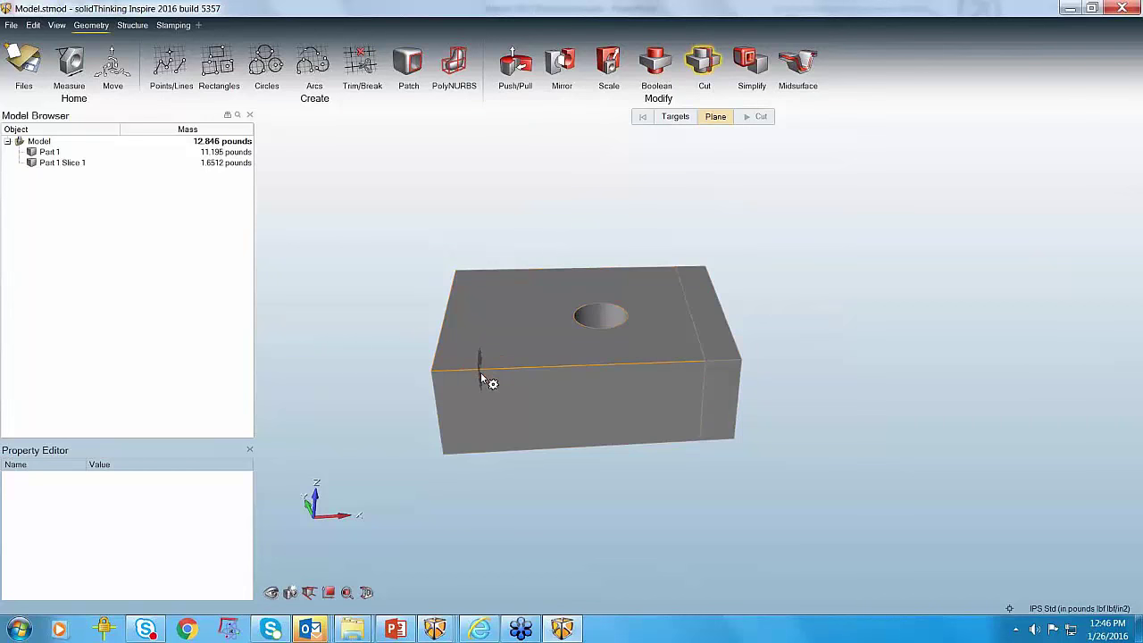
{"action": "right_click", "coordinate": [871, 443]}
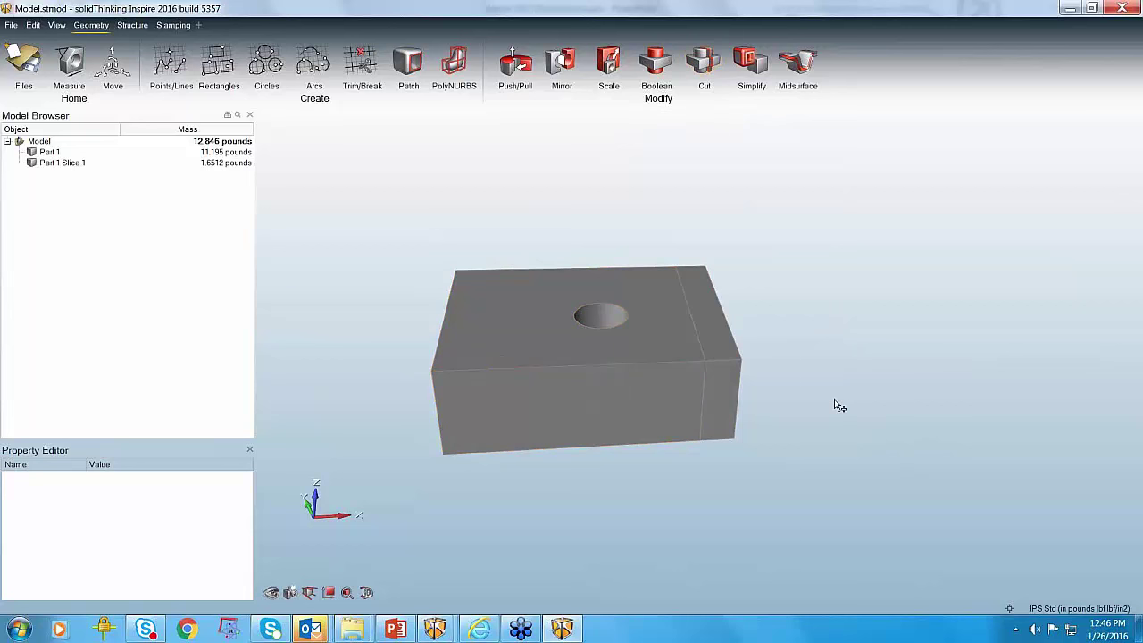
{"action": "key", "text": "ctrl+z"}
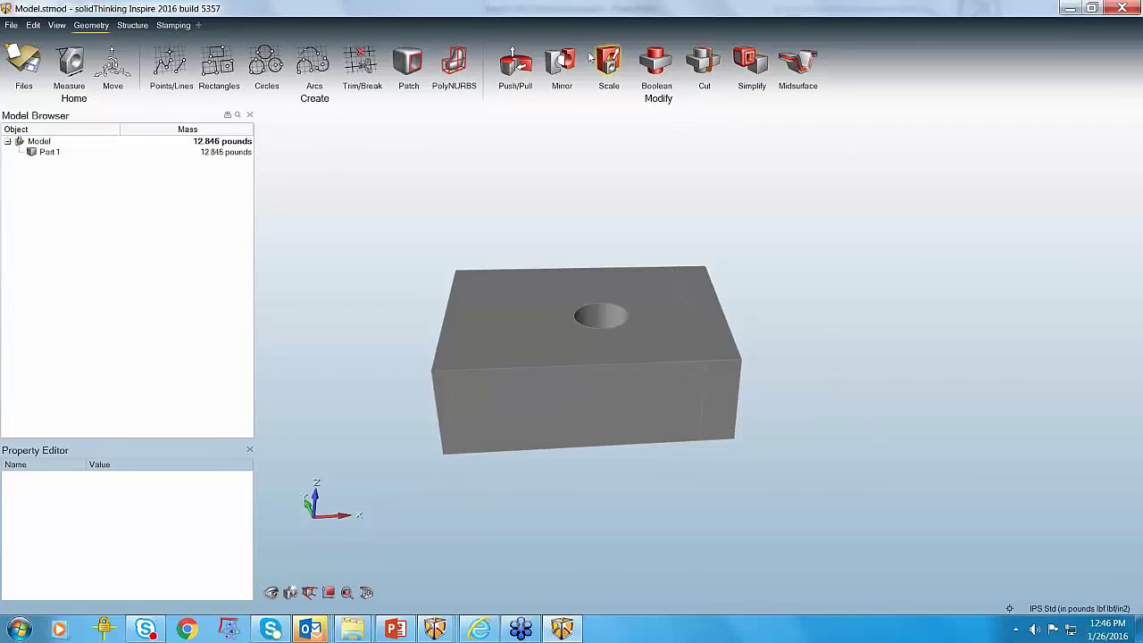
{"action": "left_click", "coordinate": [523, 68]}
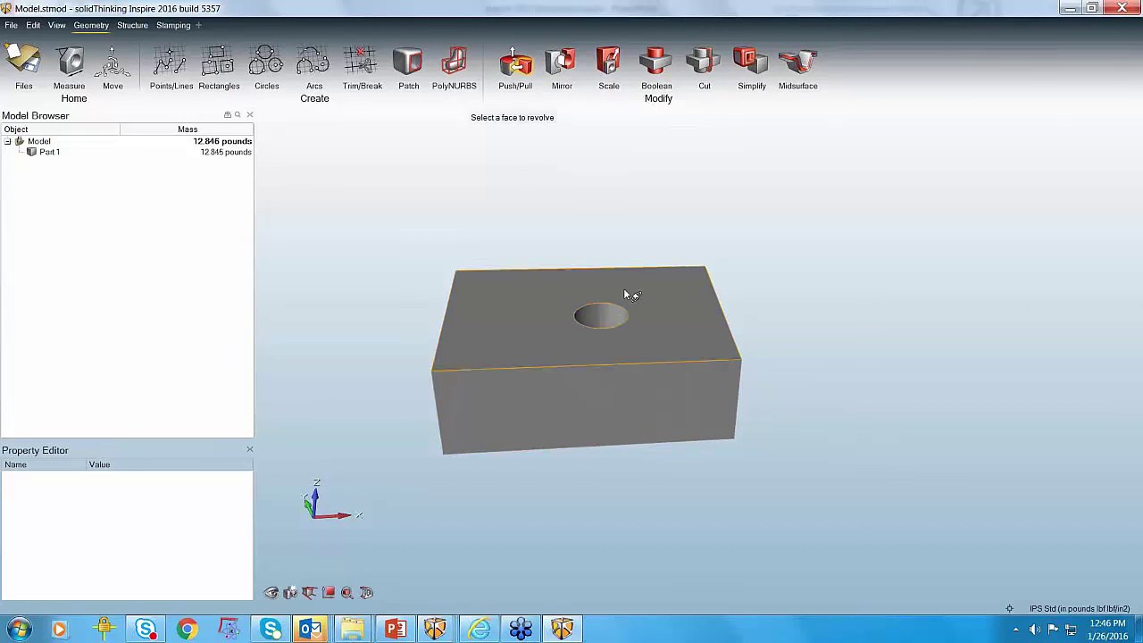
{"action": "right_click_drag", "start_coordinate": [691, 184], "coordinate": [586, 355]}
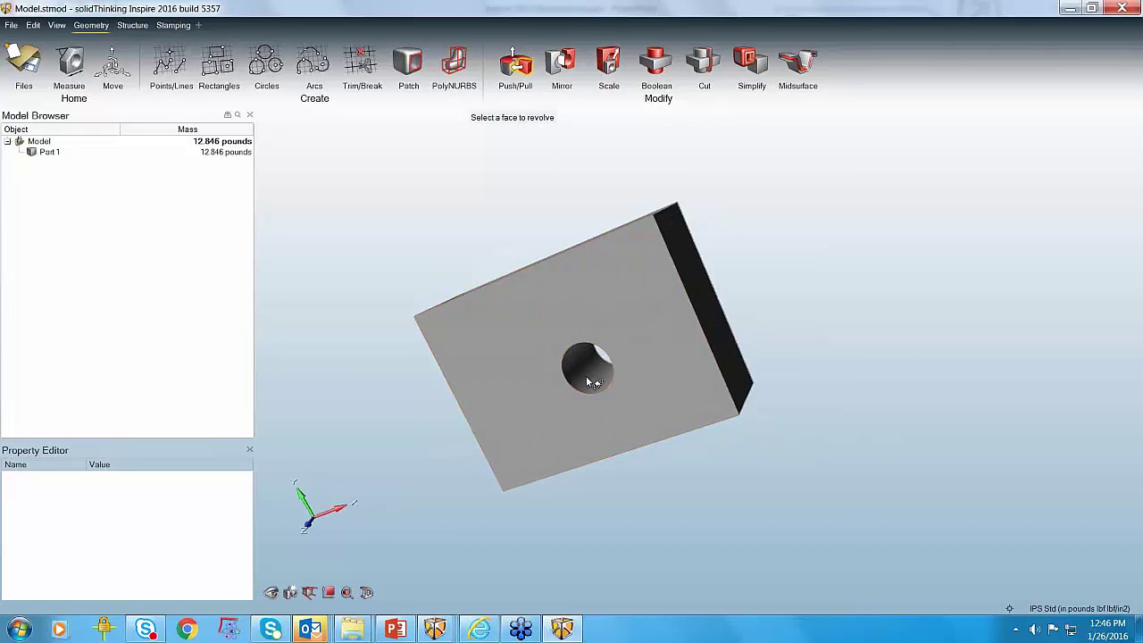
{"action": "right_click_drag", "start_coordinate": [451, 454], "coordinate": [475, 427]}
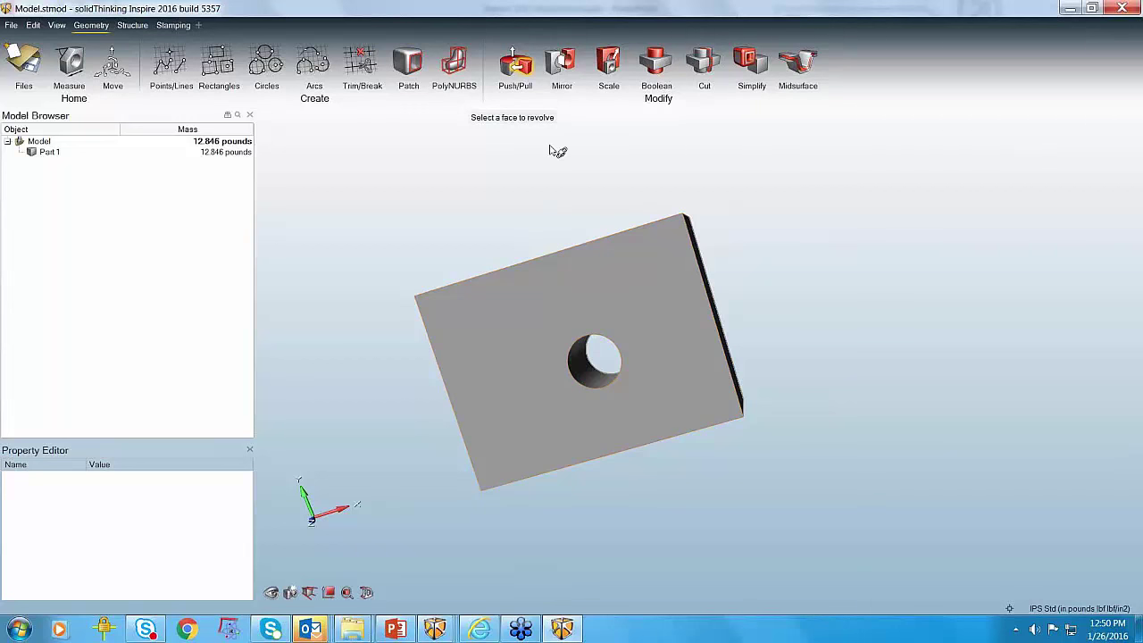
{"action": "key", "text": "Escape"}
{"action": "right_click_drag", "start_coordinate": [517, 196], "coordinate": [504, 223]}
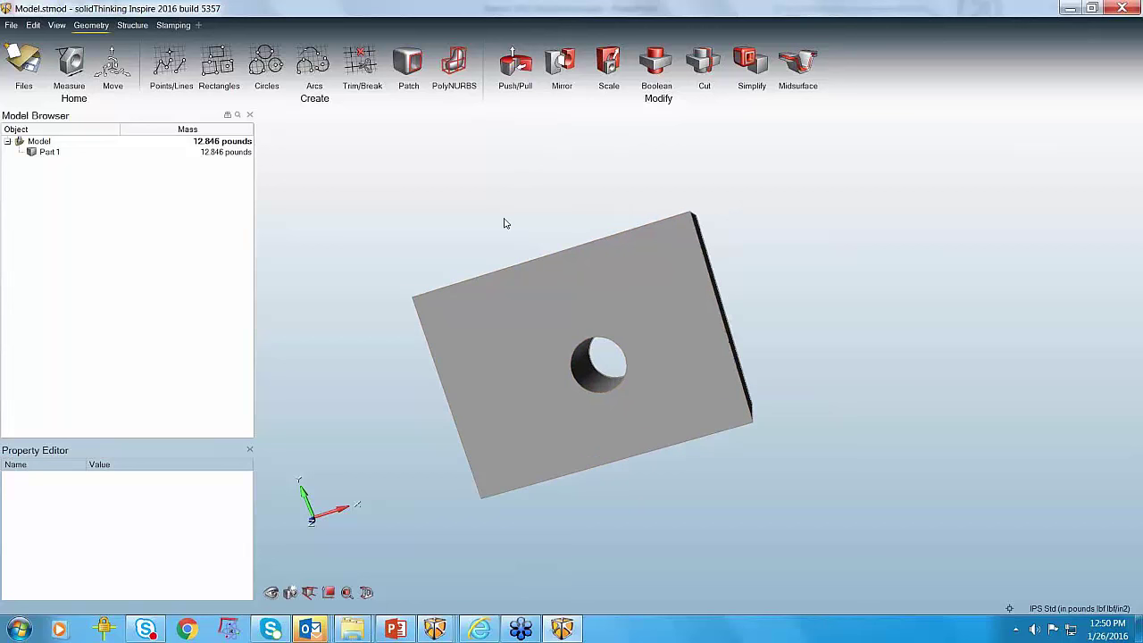
Step: Undo the Boolean subtraction, the cylinder extrusion and the circle sketch to restore the solid block
{"action": "key", "text": "ctrl+z"}
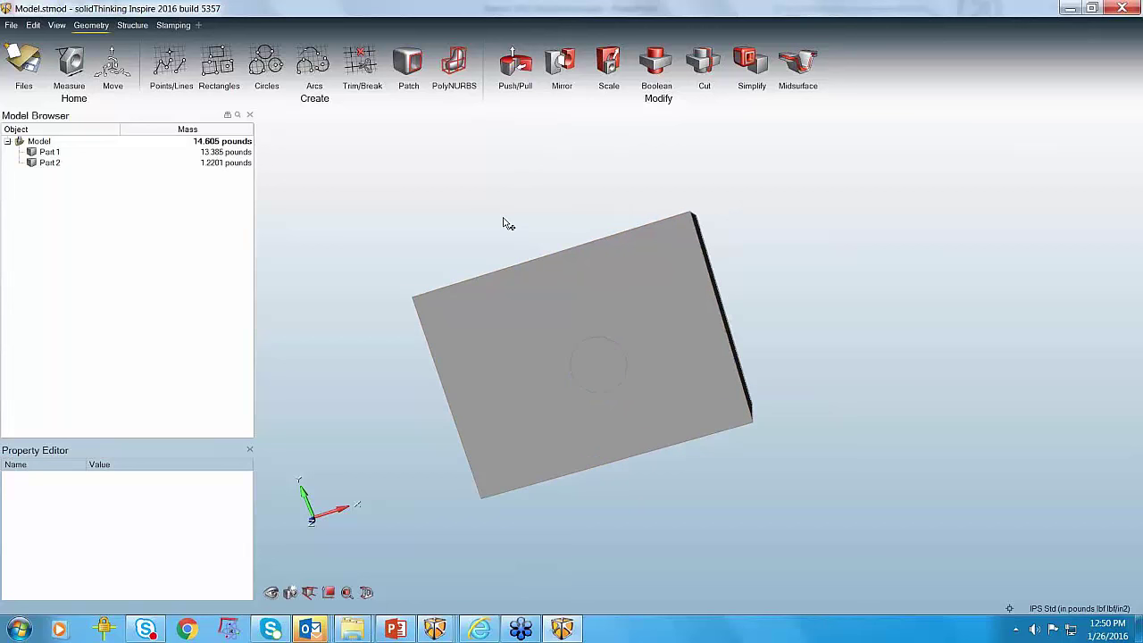
{"action": "key", "text": "h"}
{"action": "key", "text": "ctrl+z"}
{"action": "key", "text": "ctrl+z"}
{"action": "key", "text": "ctrl+z"}
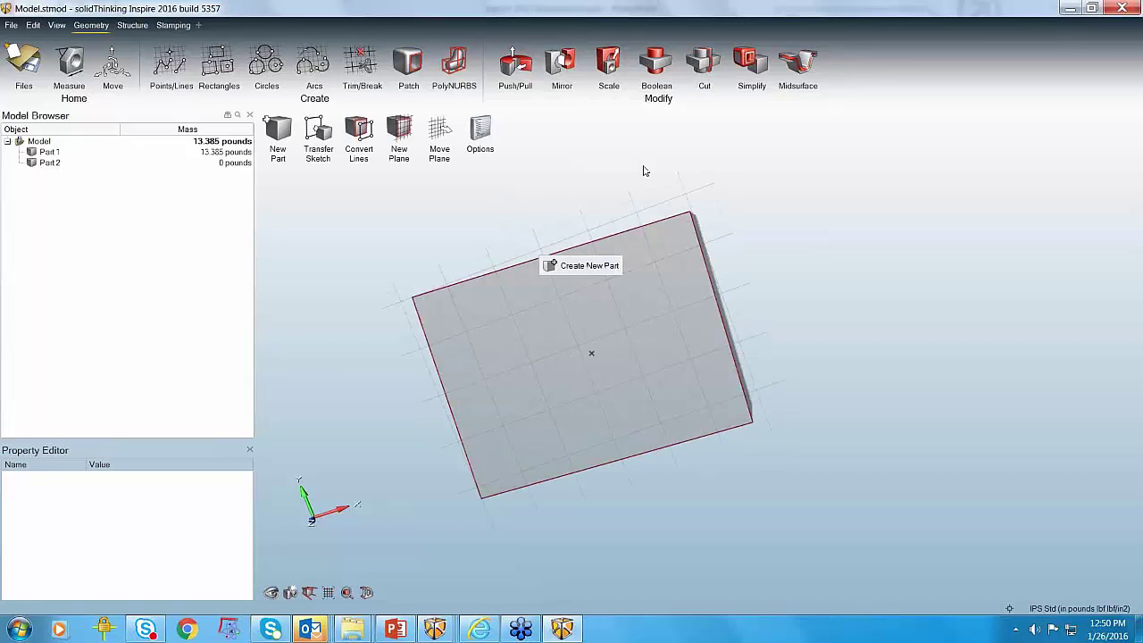
{"action": "key", "text": "ctrl+z"}
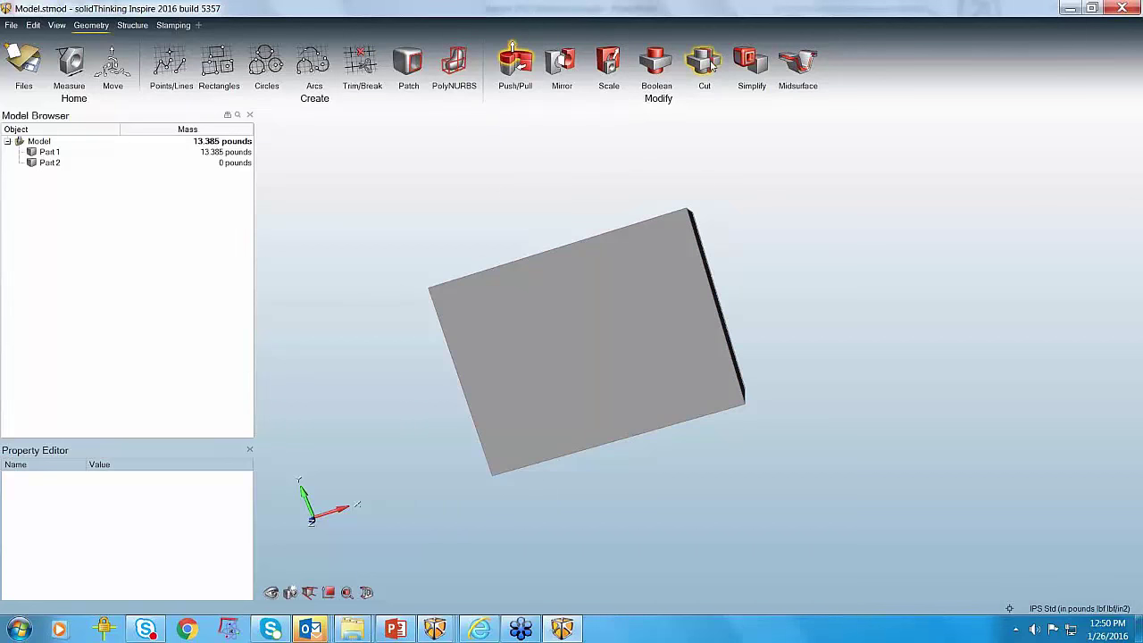
Step: Cut a thin slice off the block's positive-X end with a plane perpendicular to its long edge
{"action": "left_click", "coordinate": [705, 63]}
{"action": "right_click_drag", "start_coordinate": [679, 222], "coordinate": [689, 249]}
{"action": "left_click", "coordinate": [690, 249]}
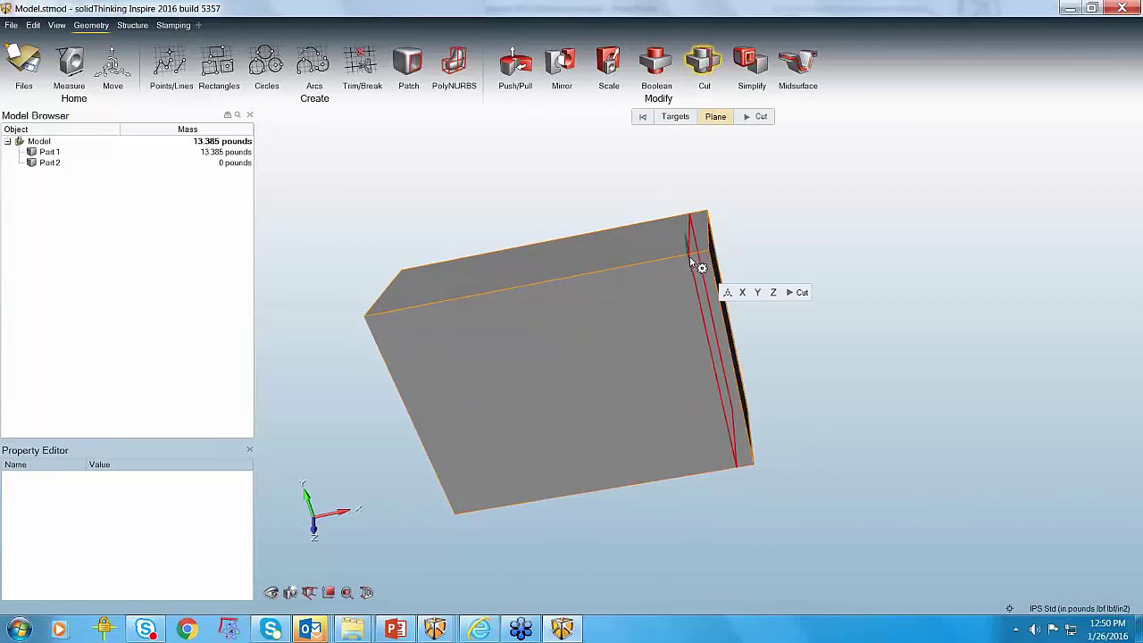
{"action": "left_click", "coordinate": [801, 291]}
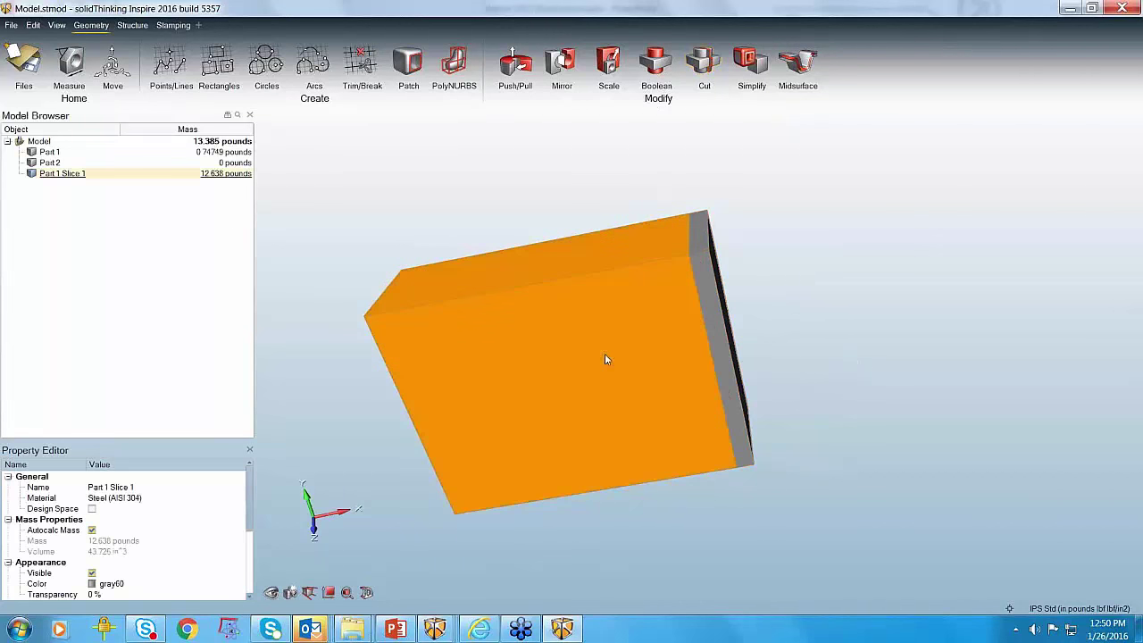
Step: Make the larger piece of the cut block a design space
{"action": "left_click", "coordinate": [605, 354]}
{"action": "right_click", "coordinate": [604, 354]}
{"action": "left_click", "coordinate": [625, 375]}
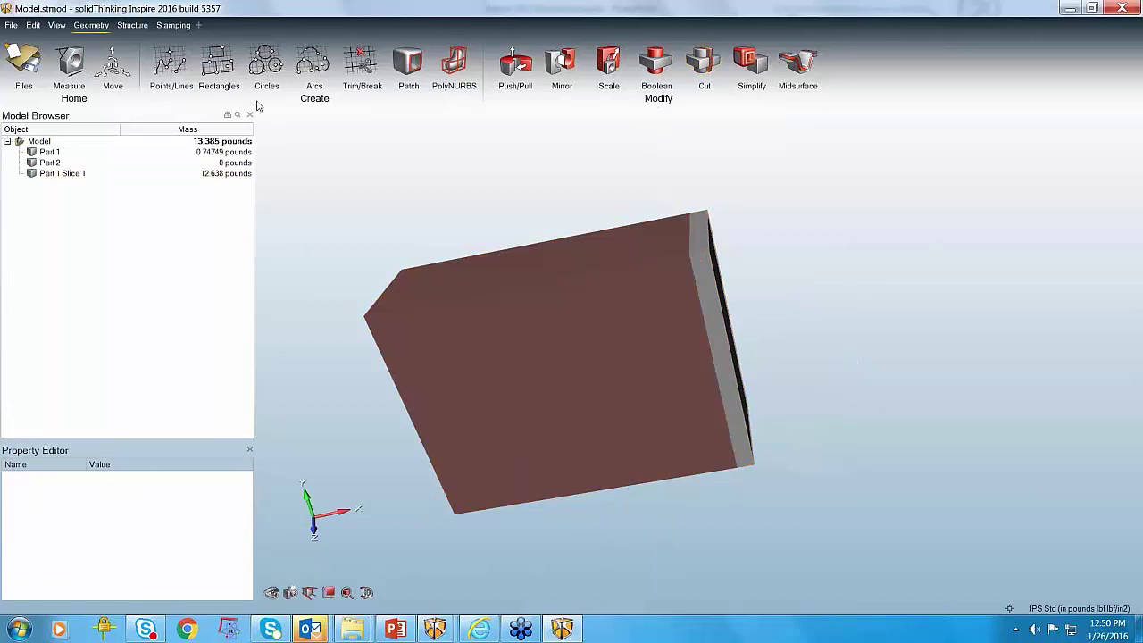
Step: Add a fixed support to the outer face of the thin end slice
{"action": "left_click", "coordinate": [131, 26]}
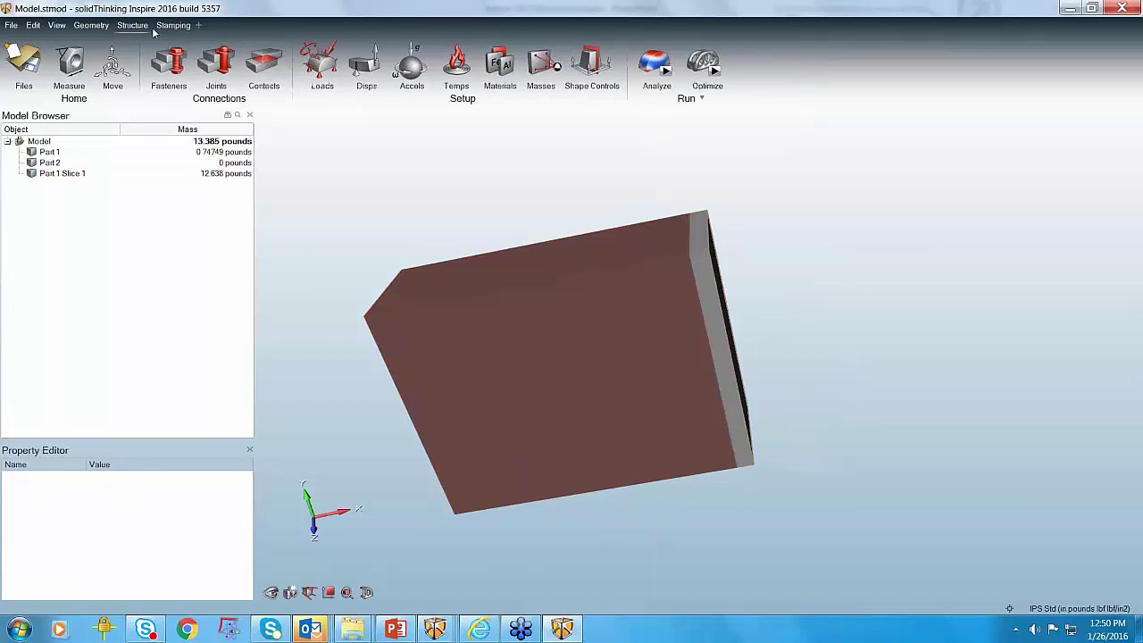
{"action": "left_click", "coordinate": [319, 78]}
{"action": "right_click_drag", "start_coordinate": [765, 296], "coordinate": [715, 289]}
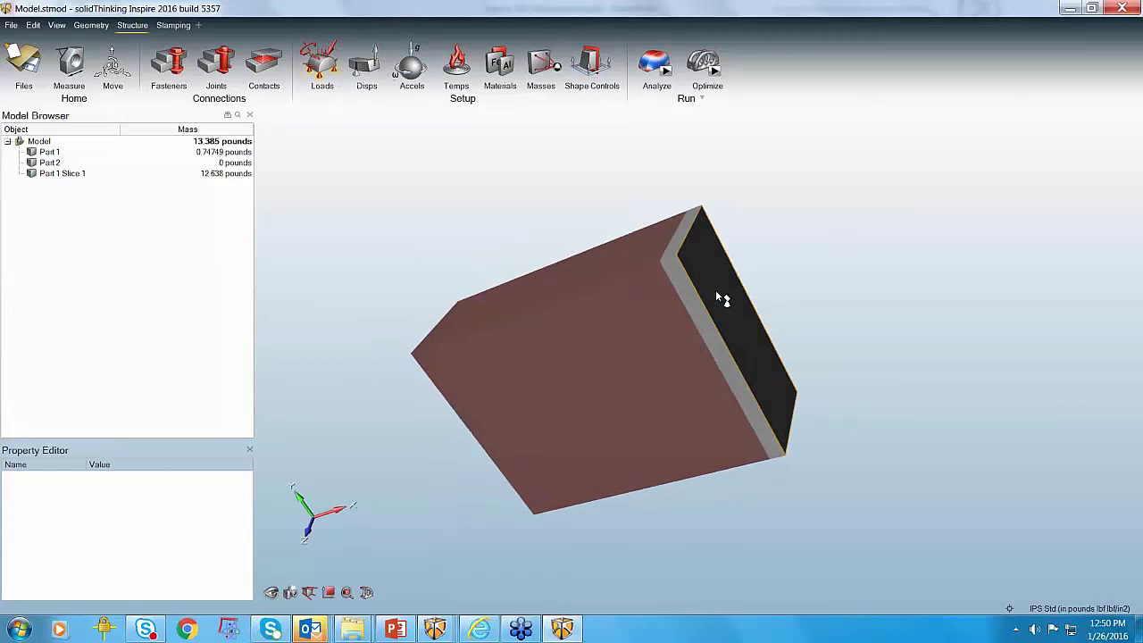
{"action": "left_click", "coordinate": [715, 289]}
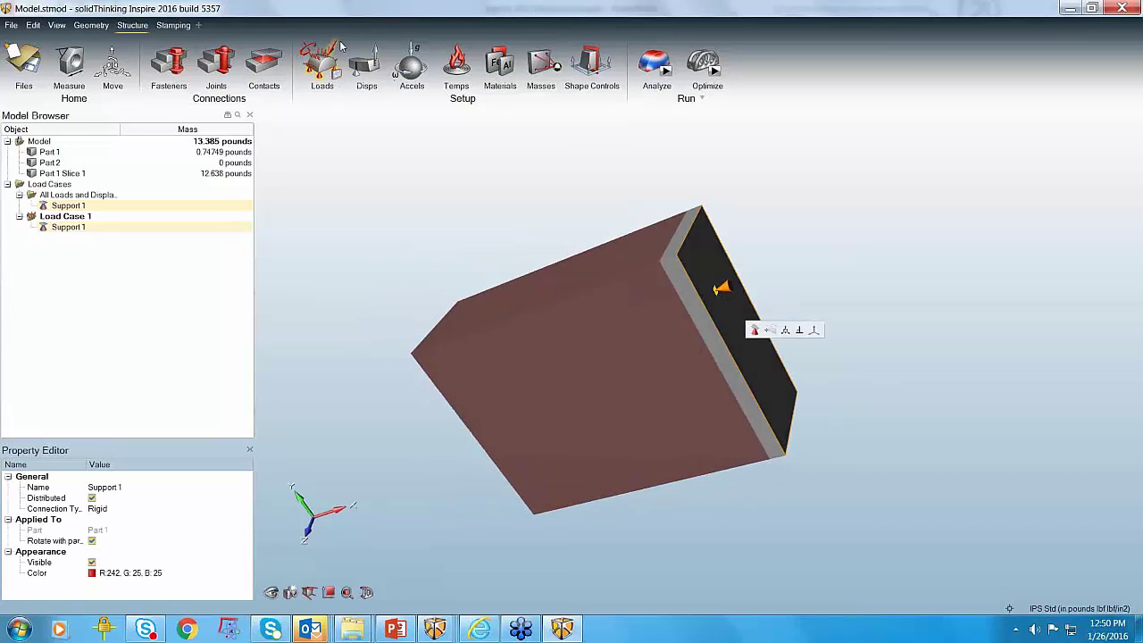
{"action": "key", "text": "Escape"}
Step: Cut a thin slice off the design space at the end opposite the support, and select that slice
{"action": "right_click_drag", "start_coordinate": [362, 400], "coordinate": [401, 344]}
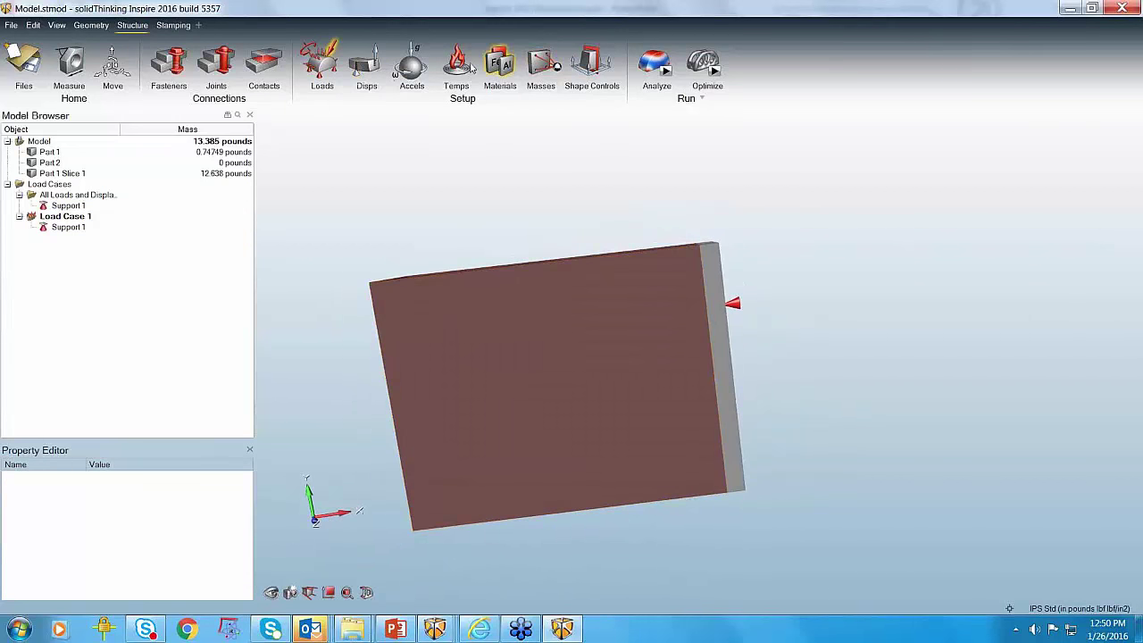
{"action": "left_click", "coordinate": [91, 25]}
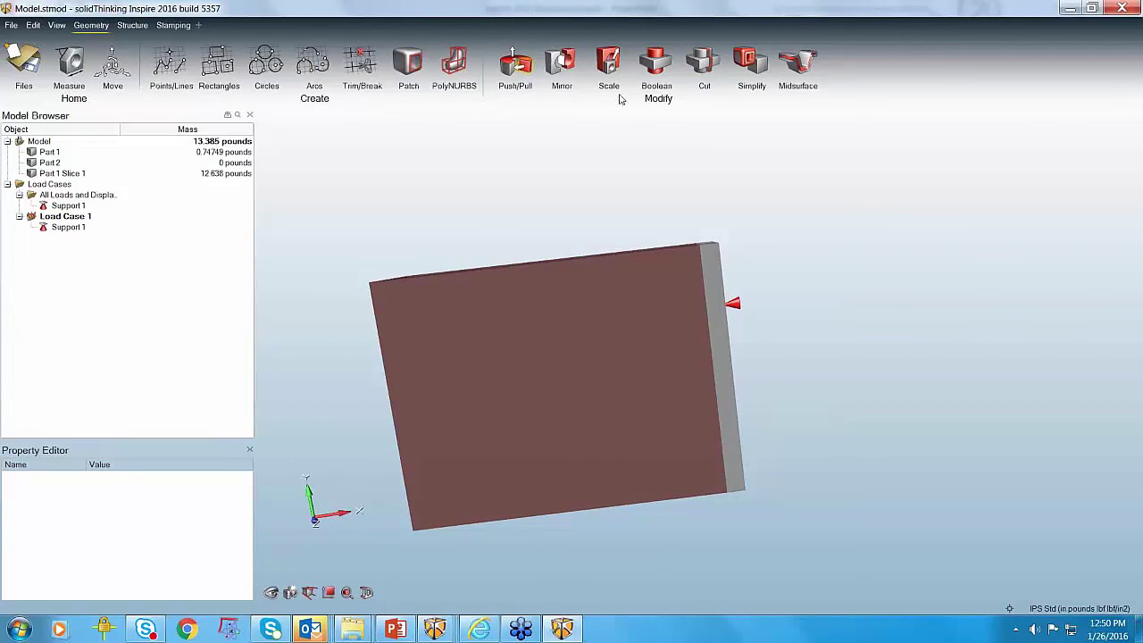
{"action": "left_click", "coordinate": [705, 62]}
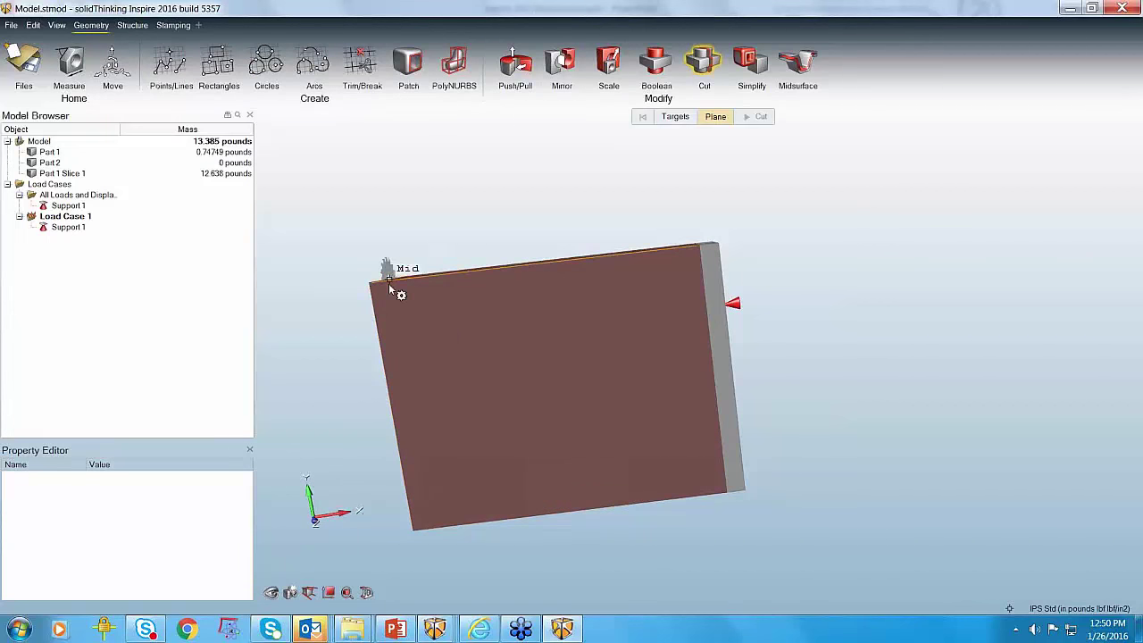
{"action": "left_click", "coordinate": [389, 283]}
{"action": "right_click_drag", "start_coordinate": [312, 223], "coordinate": [360, 256]}
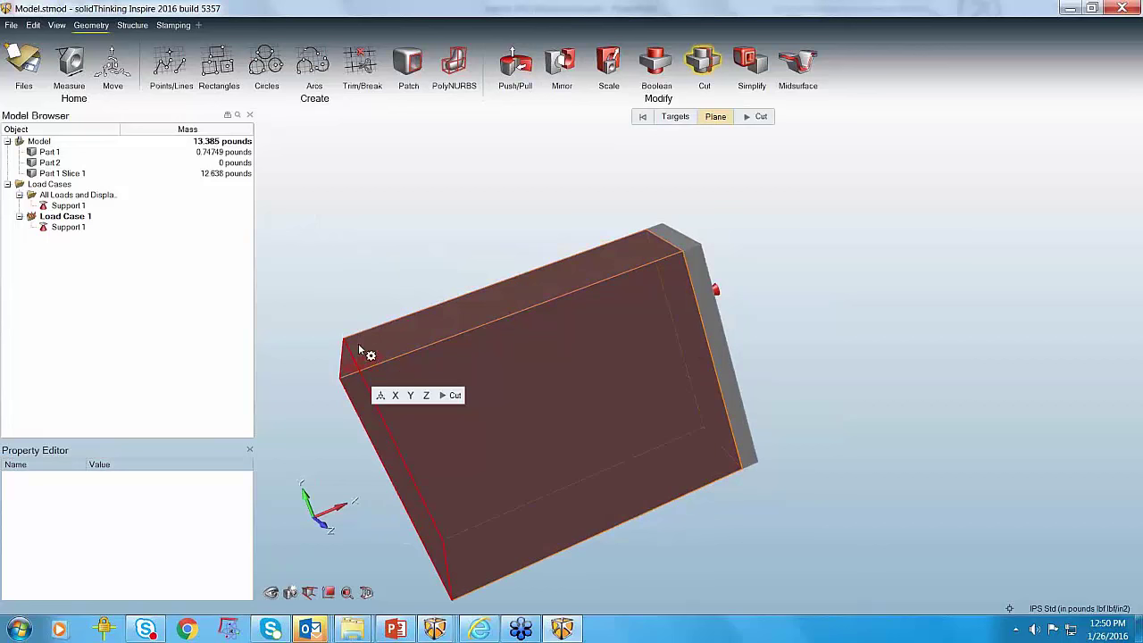
{"action": "left_click_drag", "start_coordinate": [377, 366], "coordinate": [511, 409]}
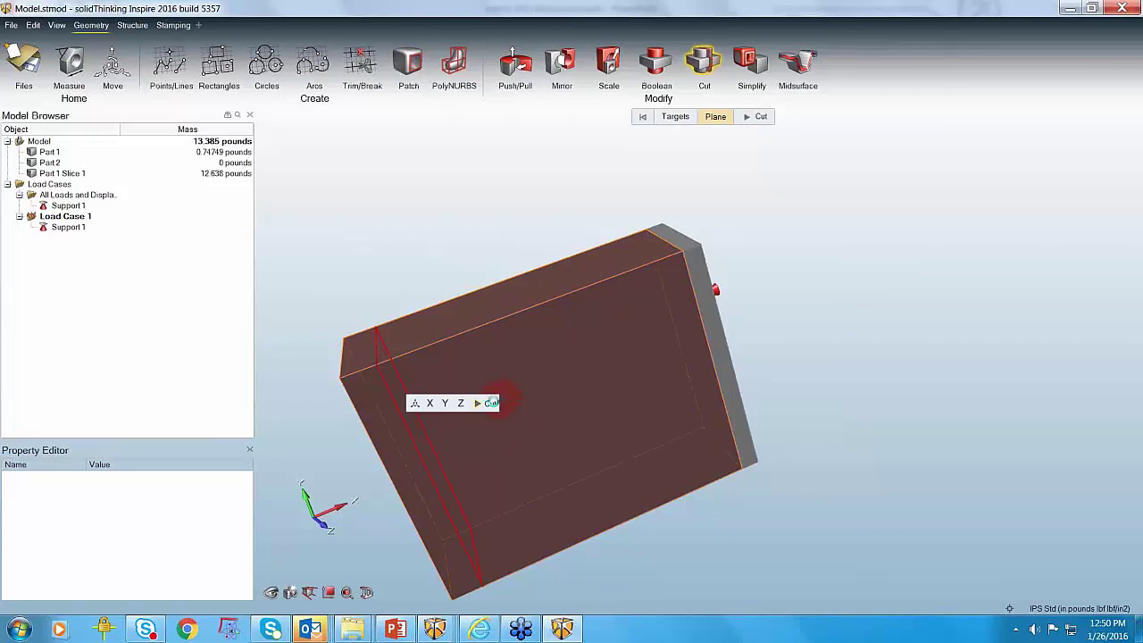
{"action": "left_click", "coordinate": [350, 382]}
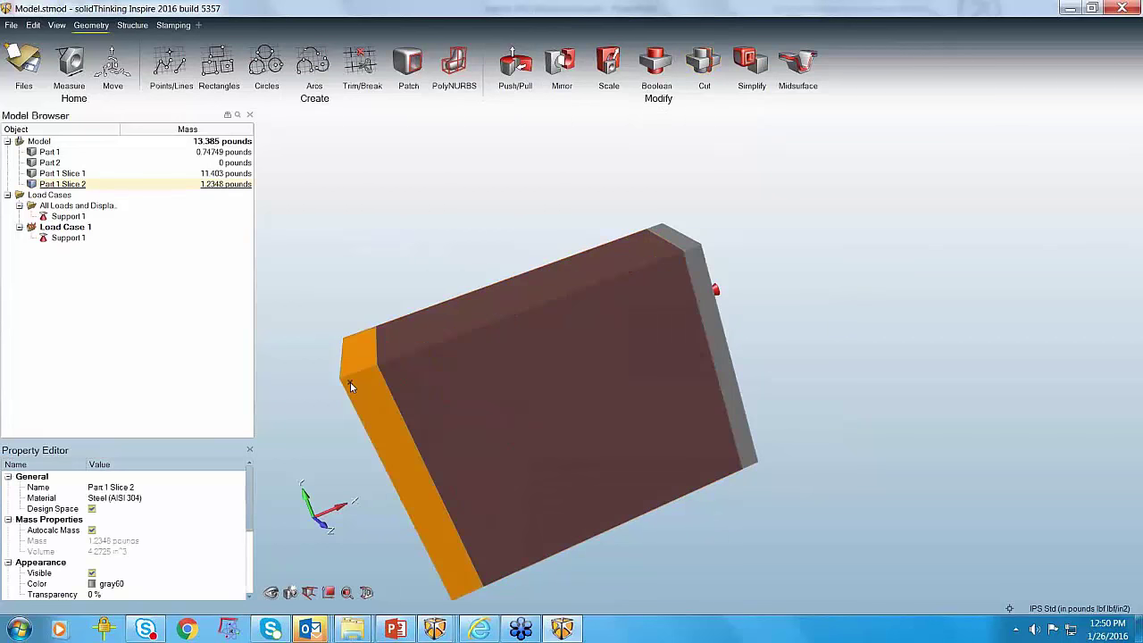
Step: Remove the design space setting from the selected end slice and apply a 1 lbf force to its outer face
{"action": "right_click", "coordinate": [350, 382]}
{"action": "left_click", "coordinate": [394, 122]}
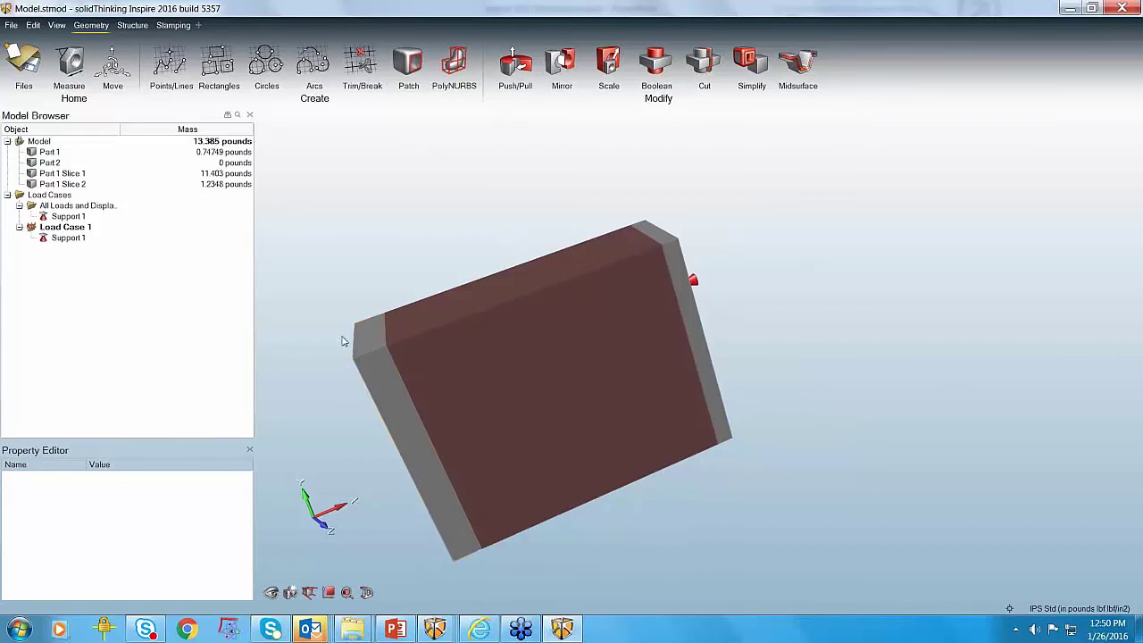
{"action": "right_click_drag", "start_coordinate": [355, 422], "coordinate": [420, 393]}
{"action": "left_click", "coordinate": [132, 25]}
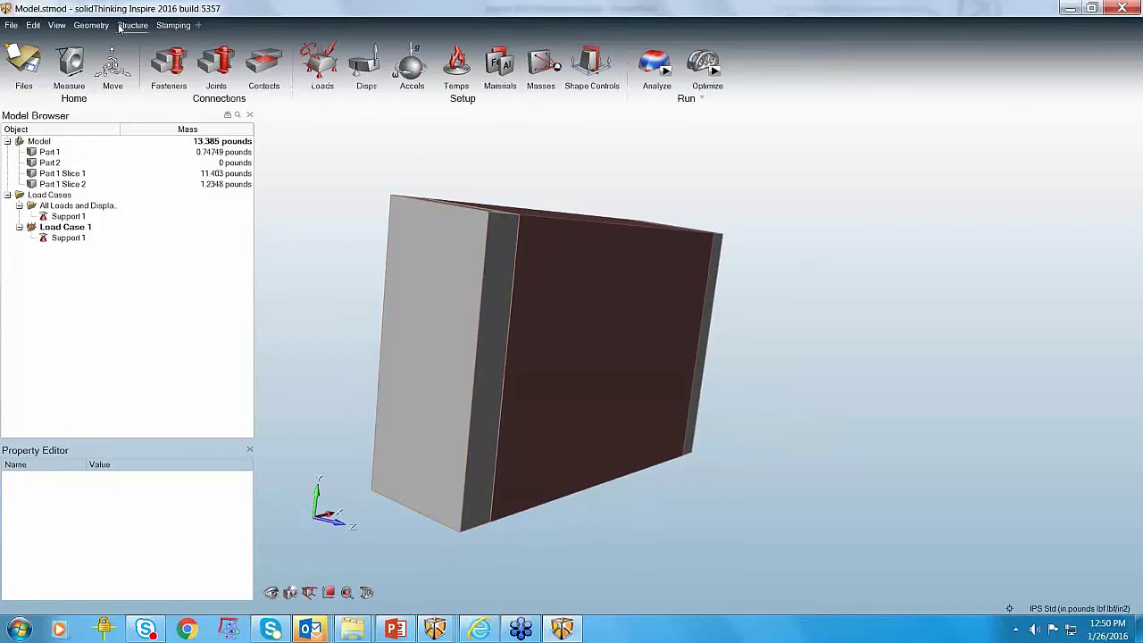
{"action": "left_click", "coordinate": [330, 52]}
{"action": "left_click", "coordinate": [440, 271]}
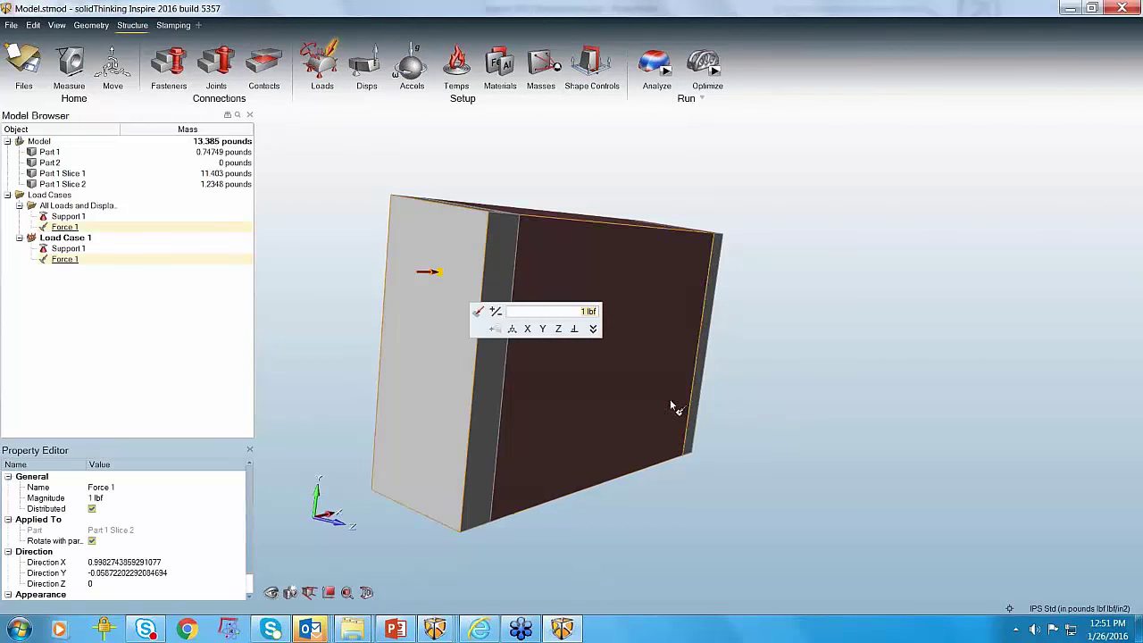
{"action": "right_click_drag", "start_coordinate": [643, 533], "coordinate": [607, 408]}
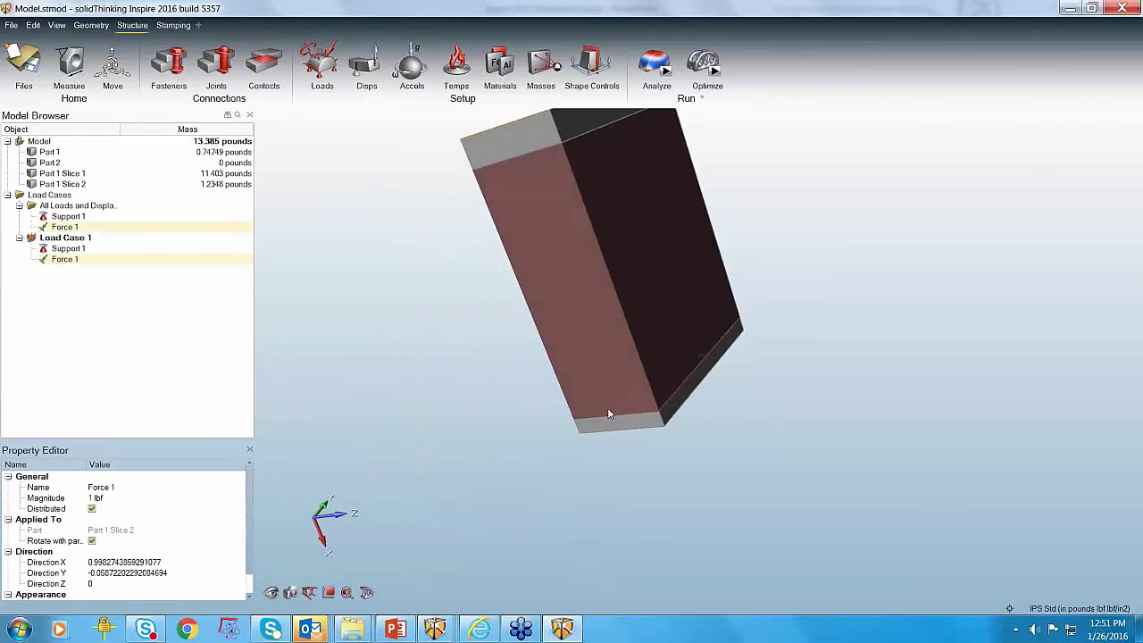
Step: Run a Maximize Stiffness optimization at 30% of total design space volume with a minimum thickness of 1 in
{"action": "left_click", "coordinate": [714, 71]}
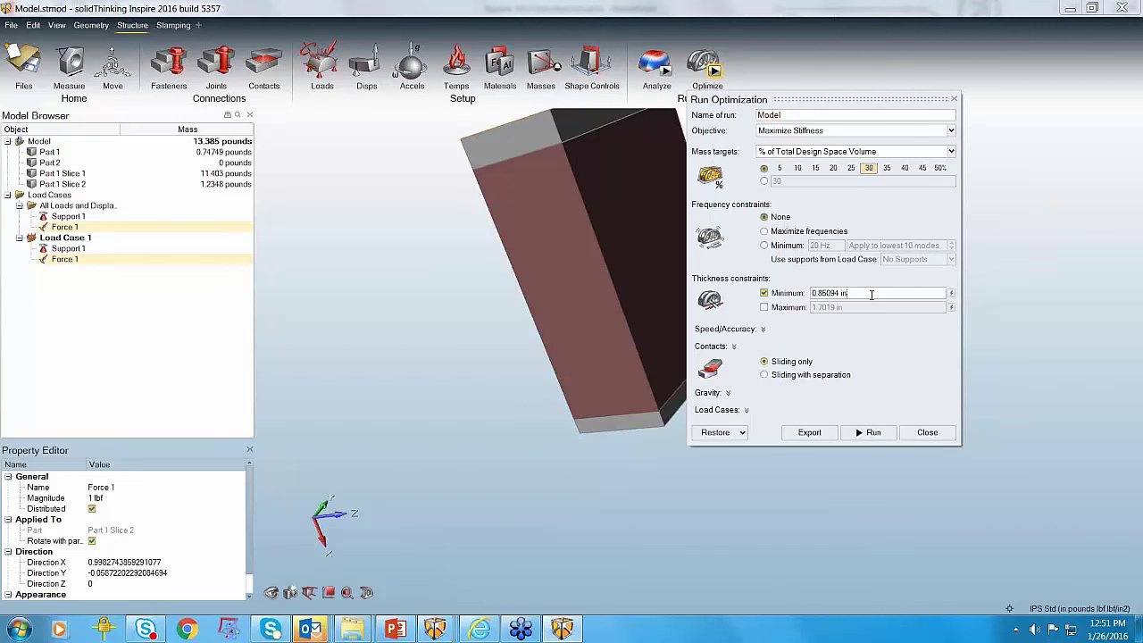
{"action": "left_click_drag", "start_coordinate": [867, 294], "coordinate": [808, 293]}
{"action": "type", "text": "1"}
{"action": "left_click", "coordinate": [870, 432]}
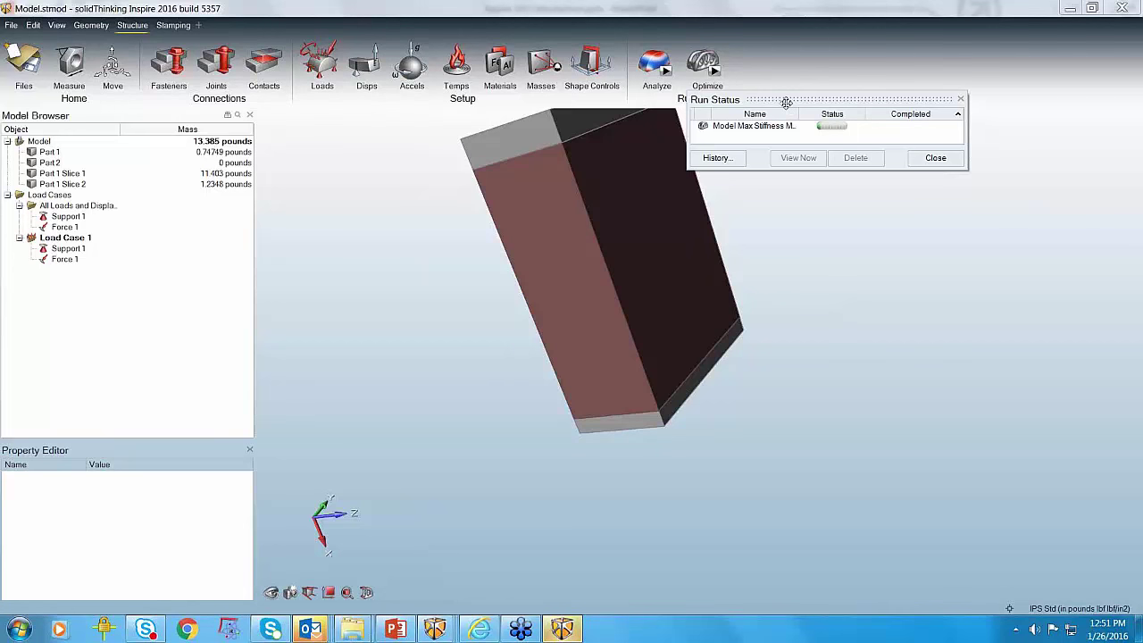
{"action": "left_click", "coordinate": [364, 634]}
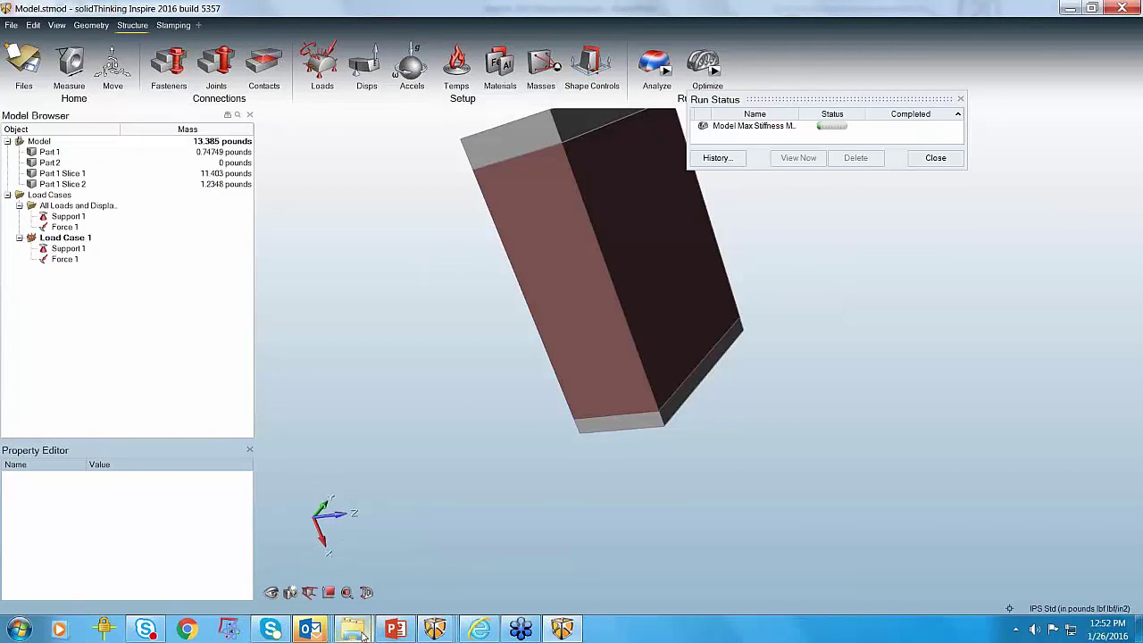
{"action": "mouse_move", "coordinate": [363, 634]}
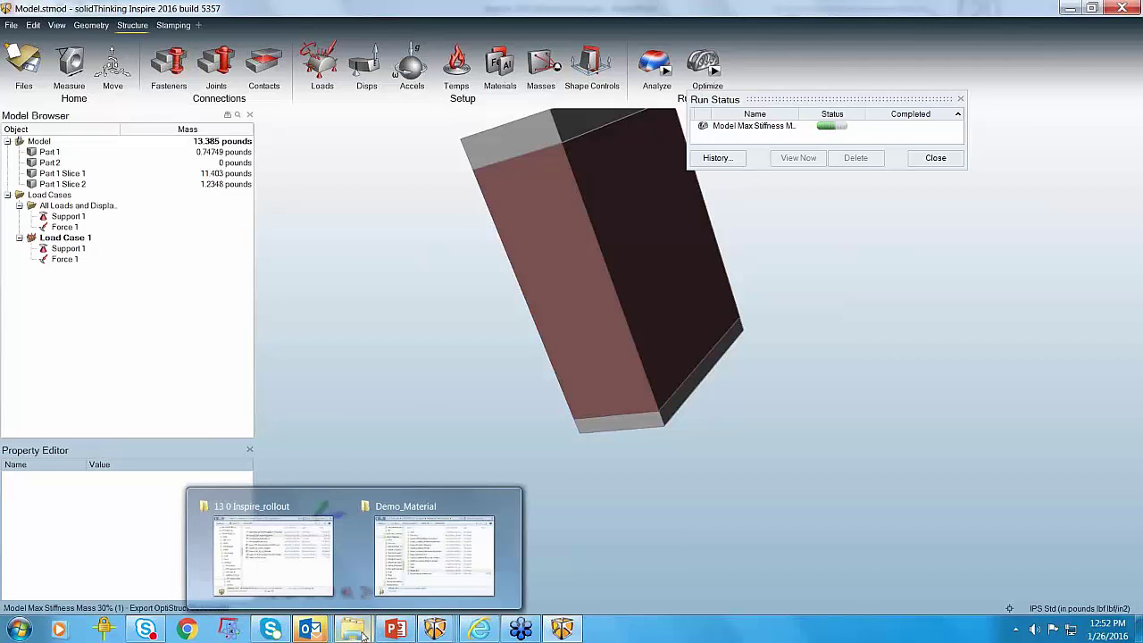
{"action": "left_click", "coordinate": [314, 589]}
{"action": "left_click", "coordinate": [267, 131]}
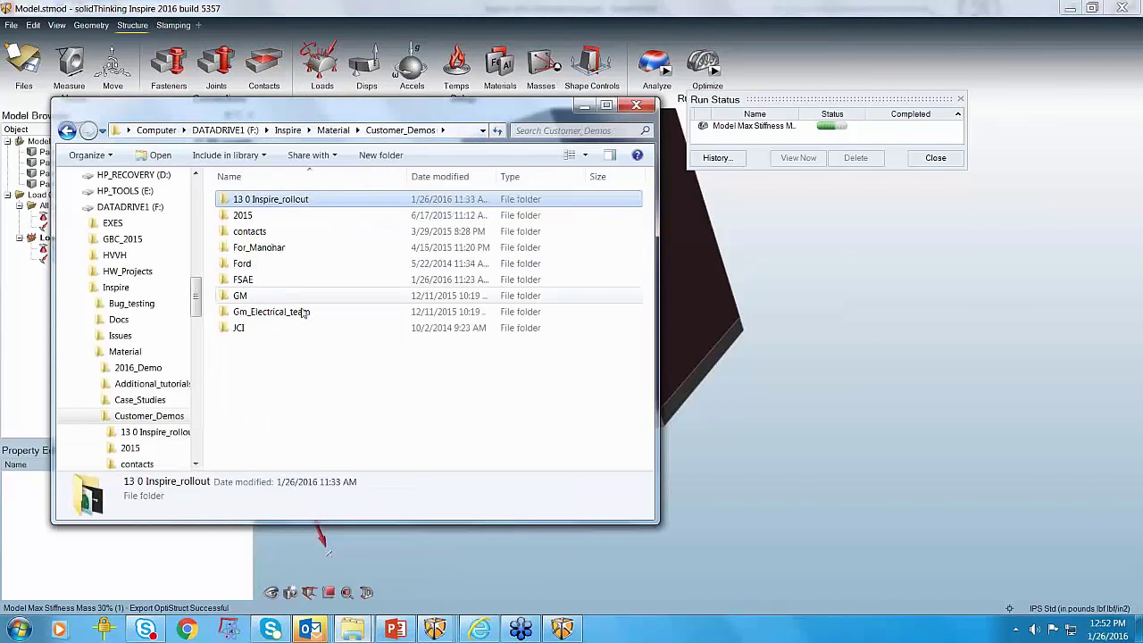
{"action": "left_click", "coordinate": [821, 239]}
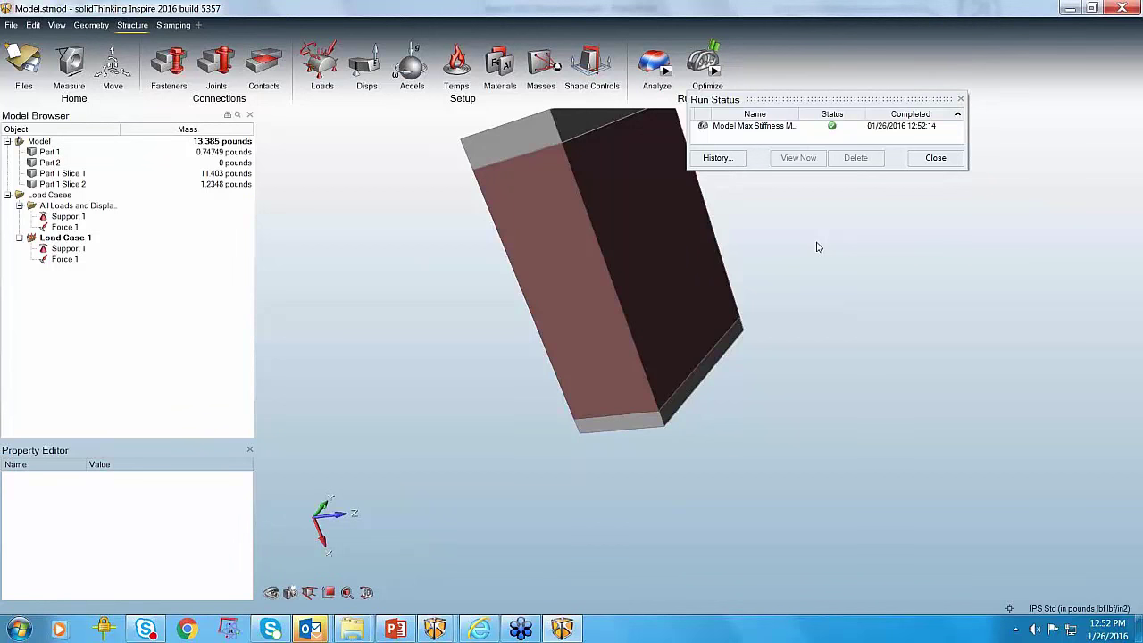
Step: Open the completed maximum-stiffness optimization result and view the generated shape
{"action": "double_click", "coordinate": [754, 126]}
{"action": "right_click_drag", "start_coordinate": [545, 480], "coordinate": [751, 380]}
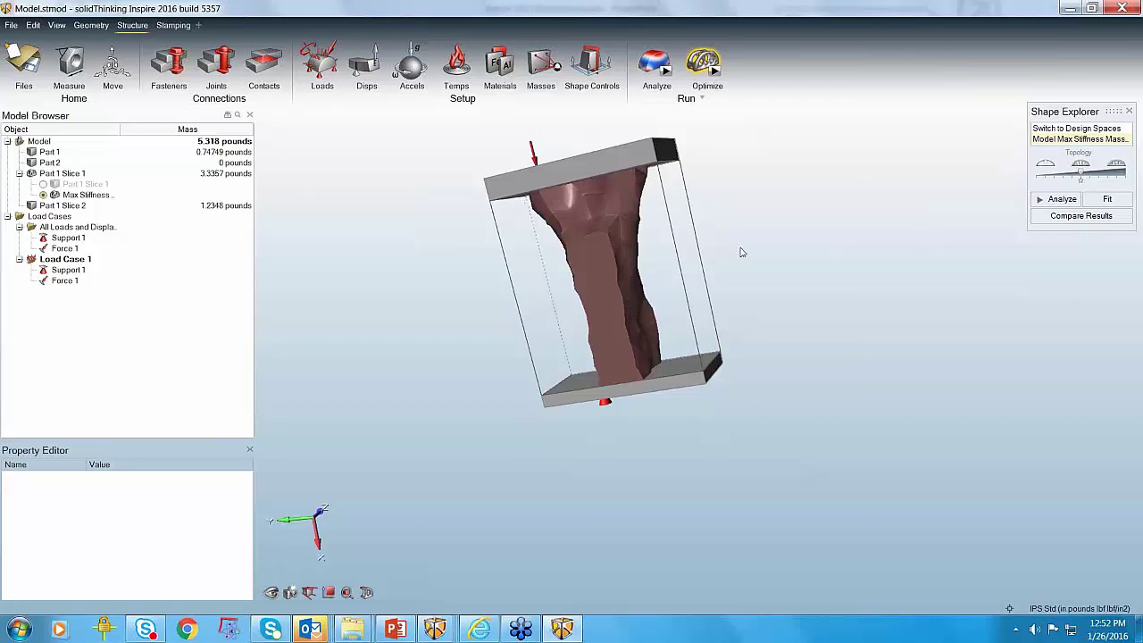
Step: Switch the middle part to its original design space and back to the optimized shape, examining both from several sides
{"action": "left_click", "coordinate": [43, 184]}
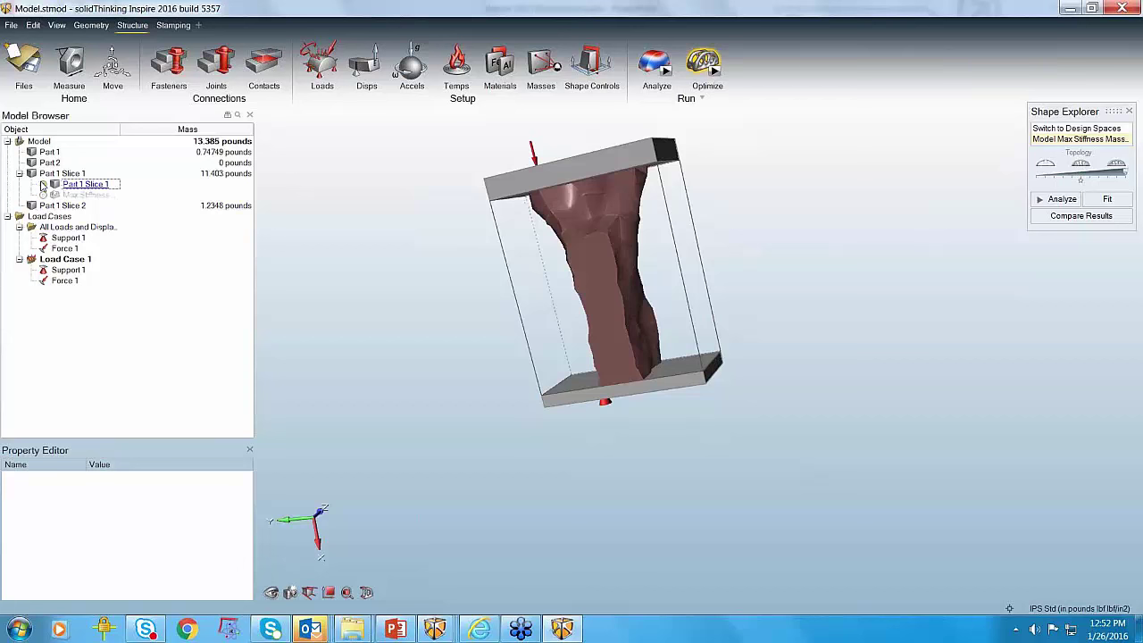
{"action": "right_click_drag", "start_coordinate": [517, 460], "coordinate": [633, 271]}
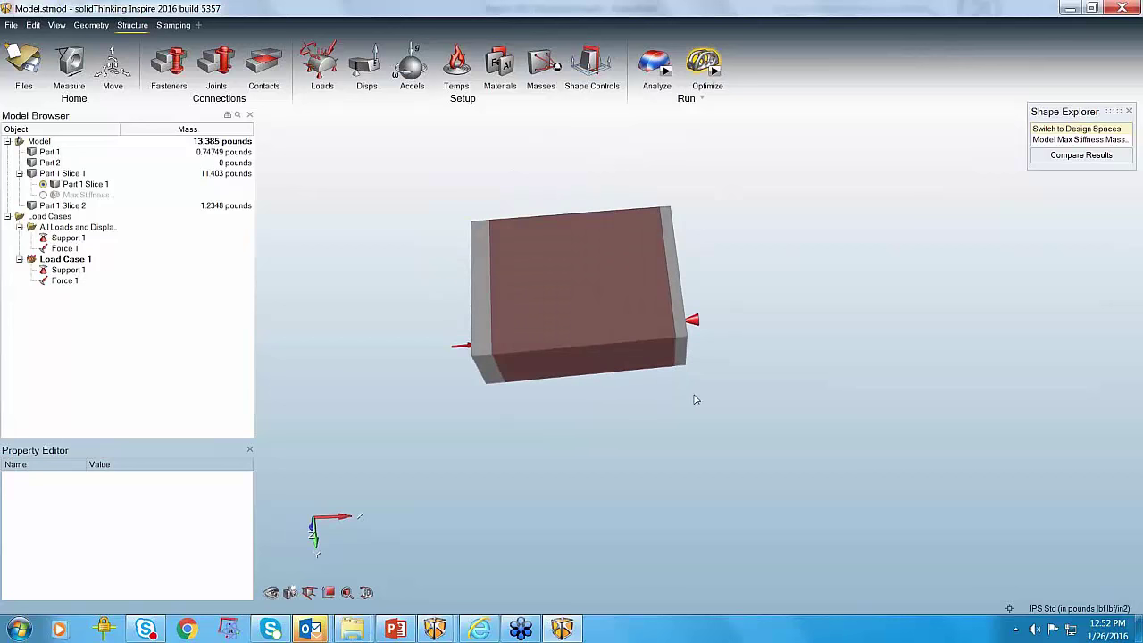
{"action": "right_click_drag", "start_coordinate": [735, 401], "coordinate": [643, 341]}
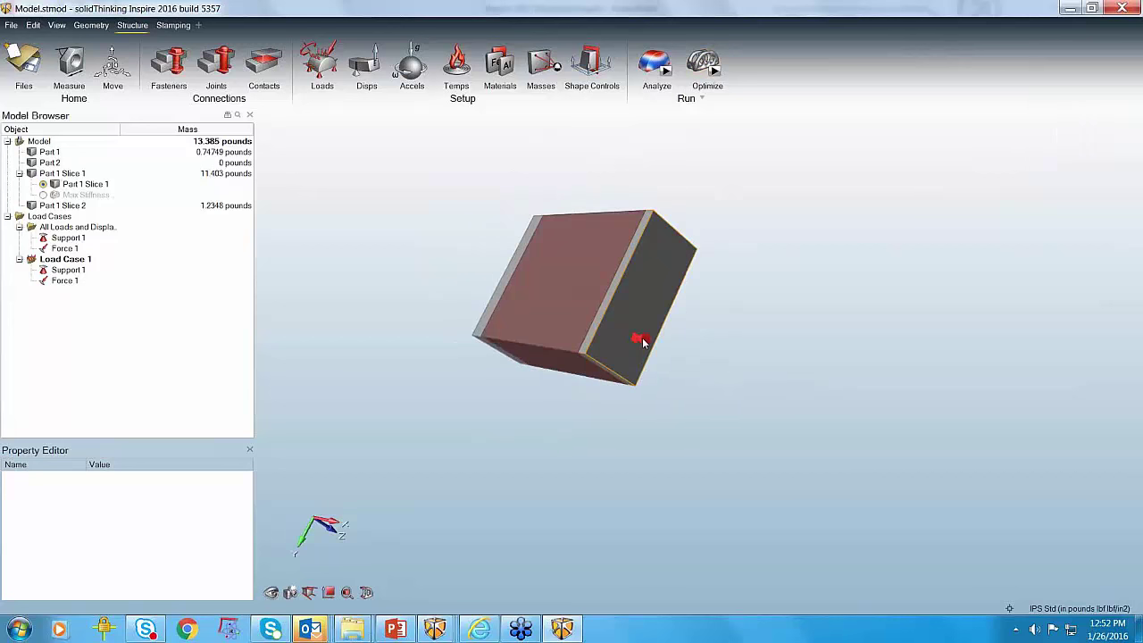
{"action": "right_click_drag", "start_coordinate": [538, 342], "coordinate": [502, 254]}
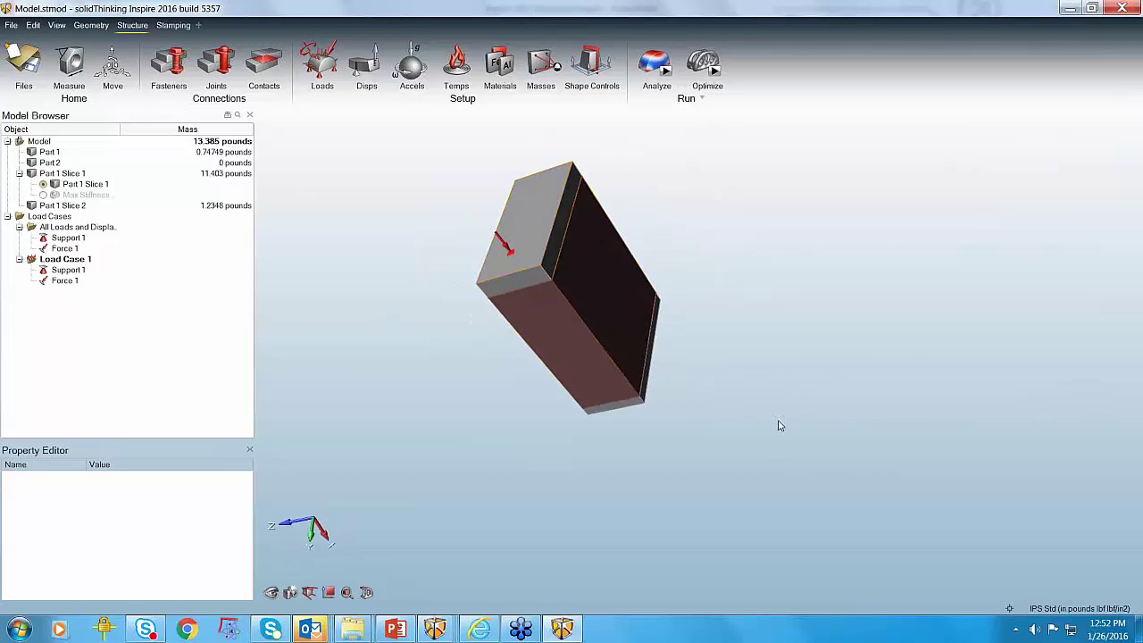
{"action": "right_click_drag", "start_coordinate": [777, 442], "coordinate": [876, 349]}
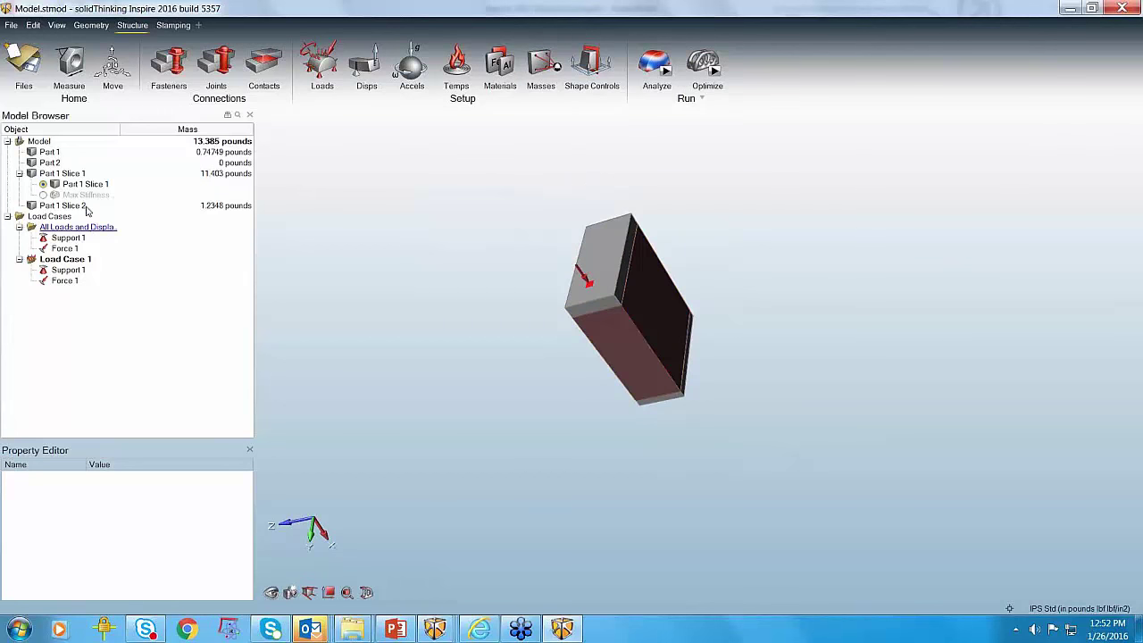
{"action": "left_click", "coordinate": [42, 195]}
{"action": "right_click_drag", "start_coordinate": [727, 408], "coordinate": [503, 263]}
{"action": "left_click", "coordinate": [618, 288]}
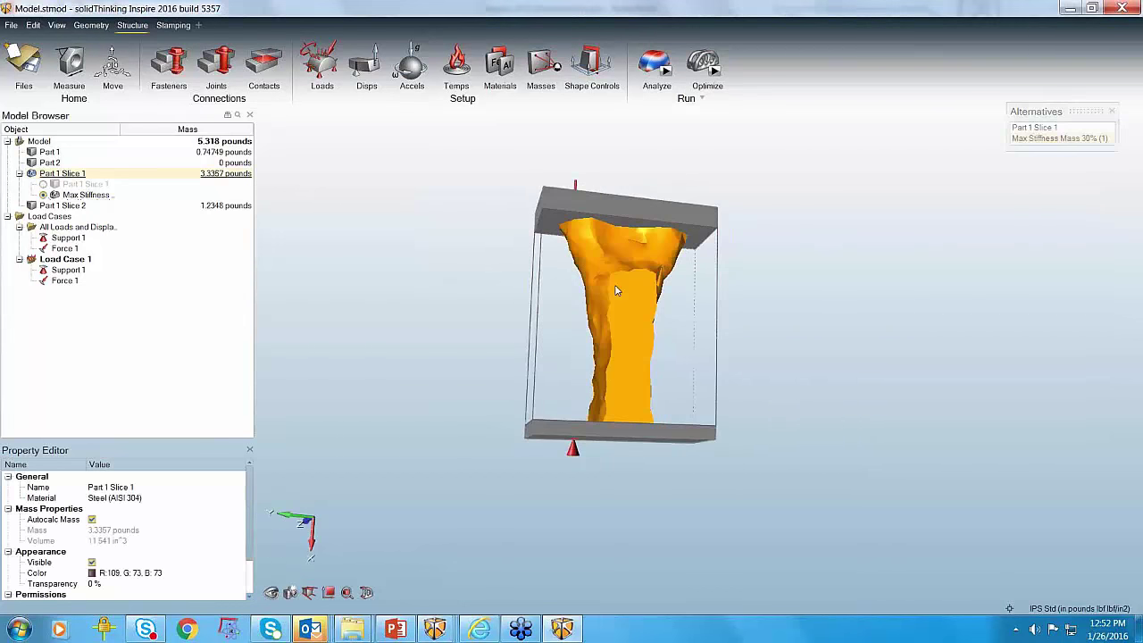
{"action": "right_click_drag", "start_coordinate": [365, 370], "coordinate": [800, 165]}
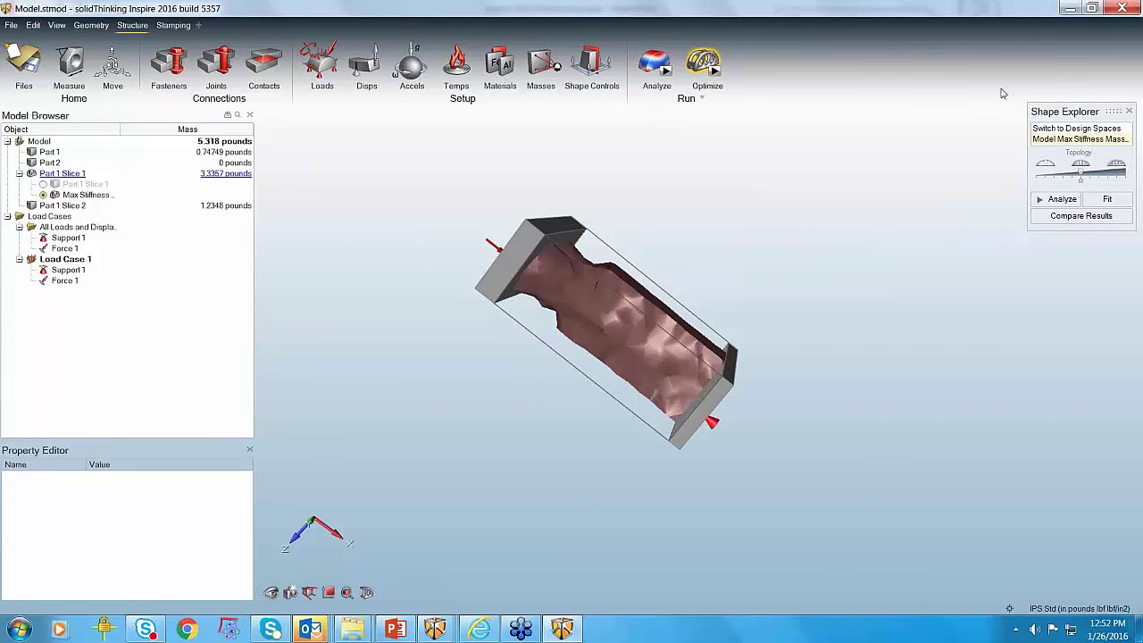
{"action": "right_click_drag", "start_coordinate": [607, 238], "coordinate": [793, 227]}
{"action": "key", "text": "Escape"}
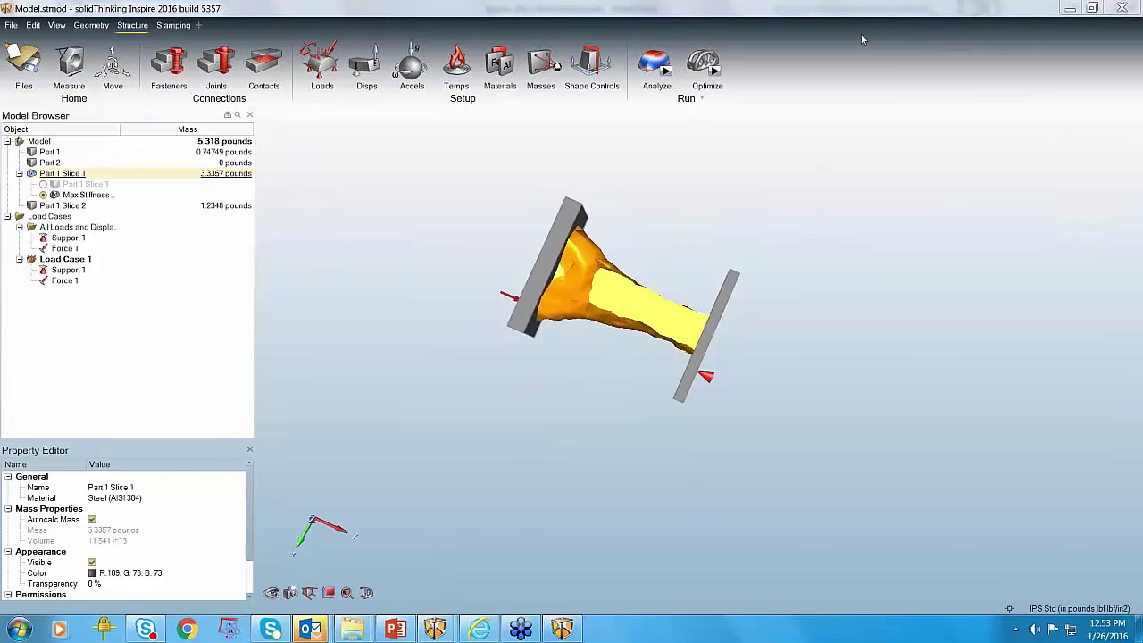
Step: Reopen the optimization result and run an analysis on the optimized shape
{"action": "left_click", "coordinate": [729, 70]}
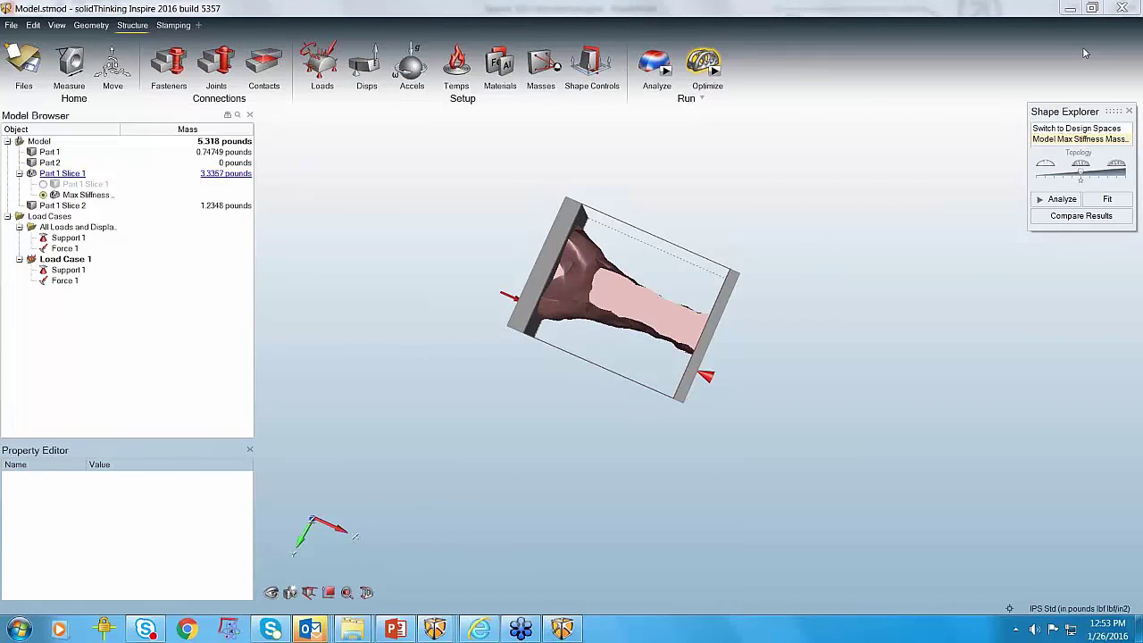
{"action": "left_click", "coordinate": [1062, 200]}
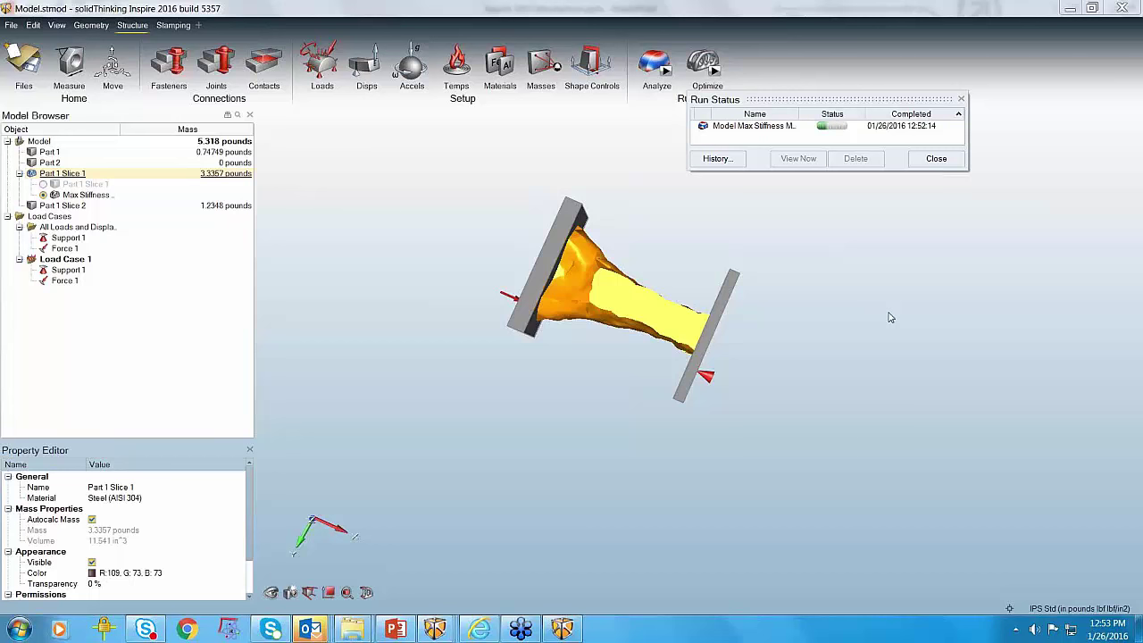
{"action": "right_click_drag", "start_coordinate": [889, 317], "coordinate": [496, 262]}
{"action": "mouse_move", "coordinate": [551, 172]}
{"action": "right_mouse_down"}
{"action": "mouse_move", "coordinate": [510, 258]}
{"action": "mouse_move", "coordinate": [544, 273]}
{"action": "mouse_move", "coordinate": [555, 251]}
{"action": "right_mouse_up"}
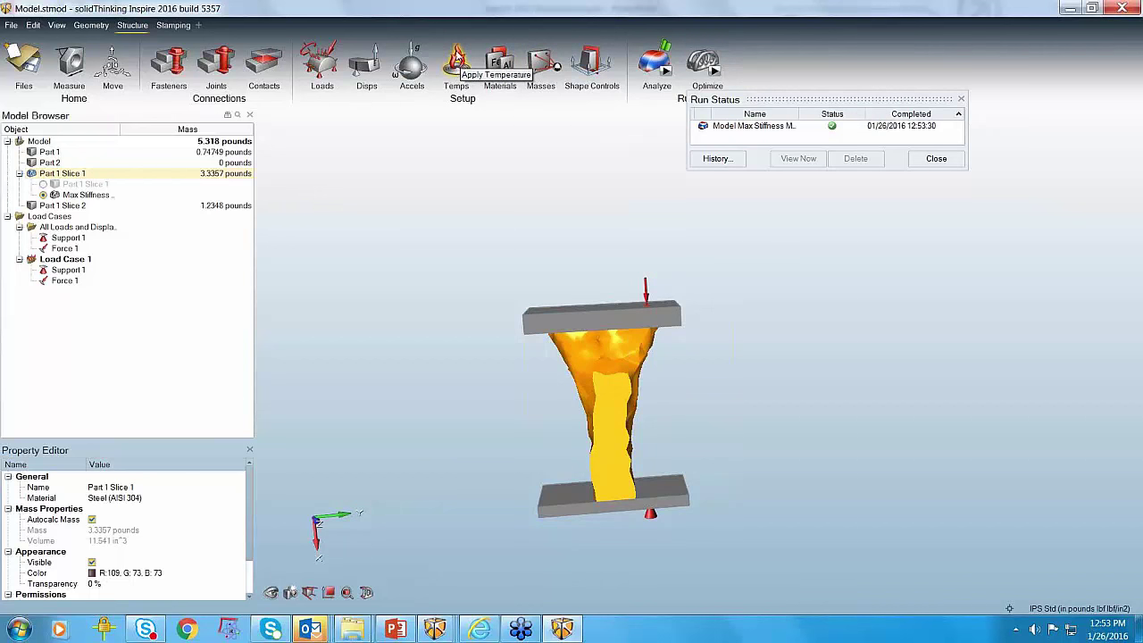
Step: Apply a temperature change of 100 F to the end slice that carries the force
{"action": "key", "text": "Escape"}
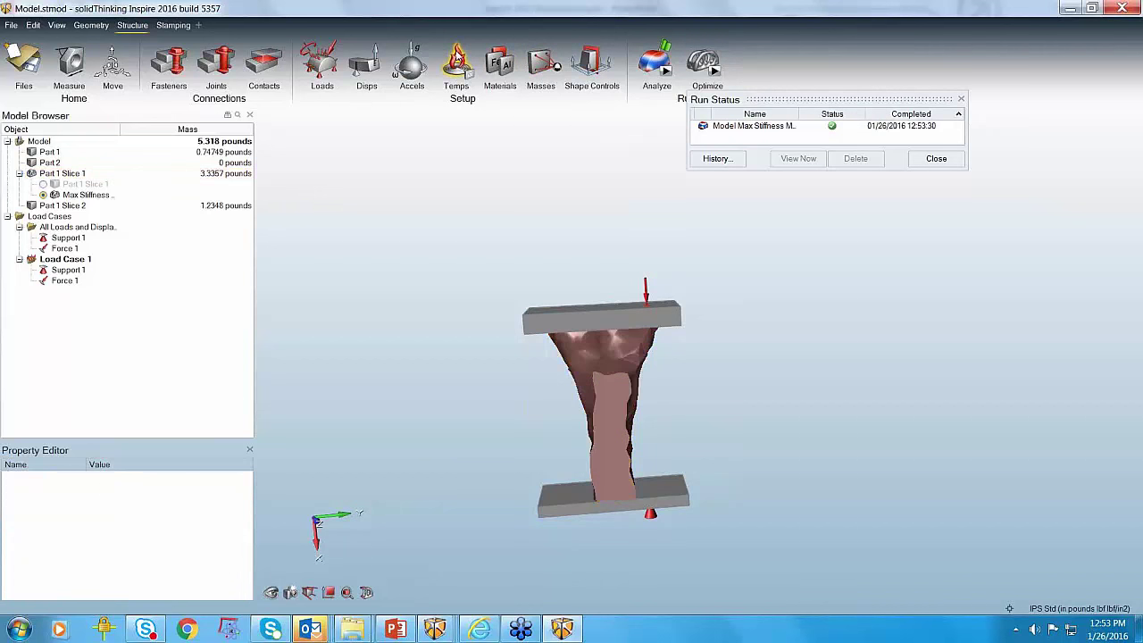
{"action": "left_click", "coordinate": [605, 319]}
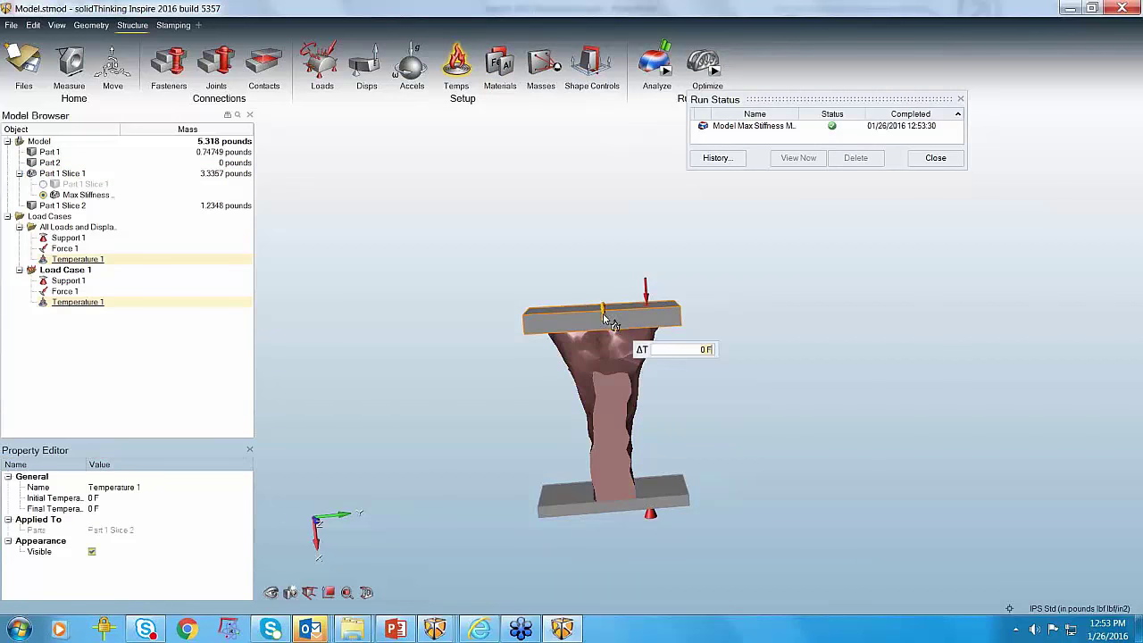
{"action": "right_click_drag", "start_coordinate": [500, 247], "coordinate": [519, 262]}
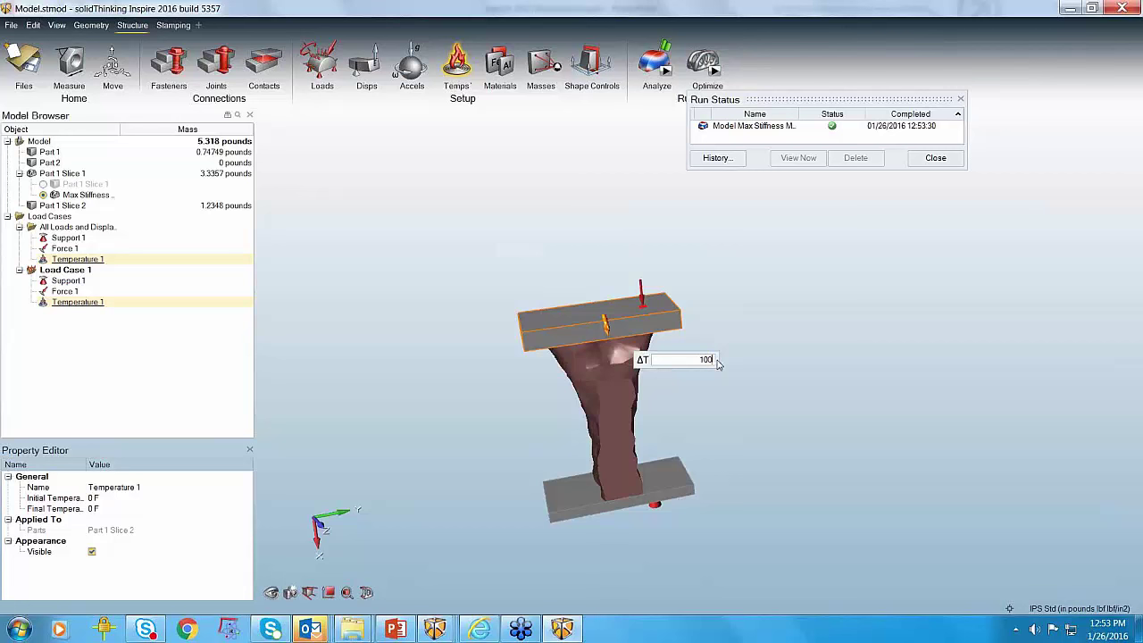
{"action": "key", "text": "Return"}
{"action": "left_click", "coordinate": [458, 237]}
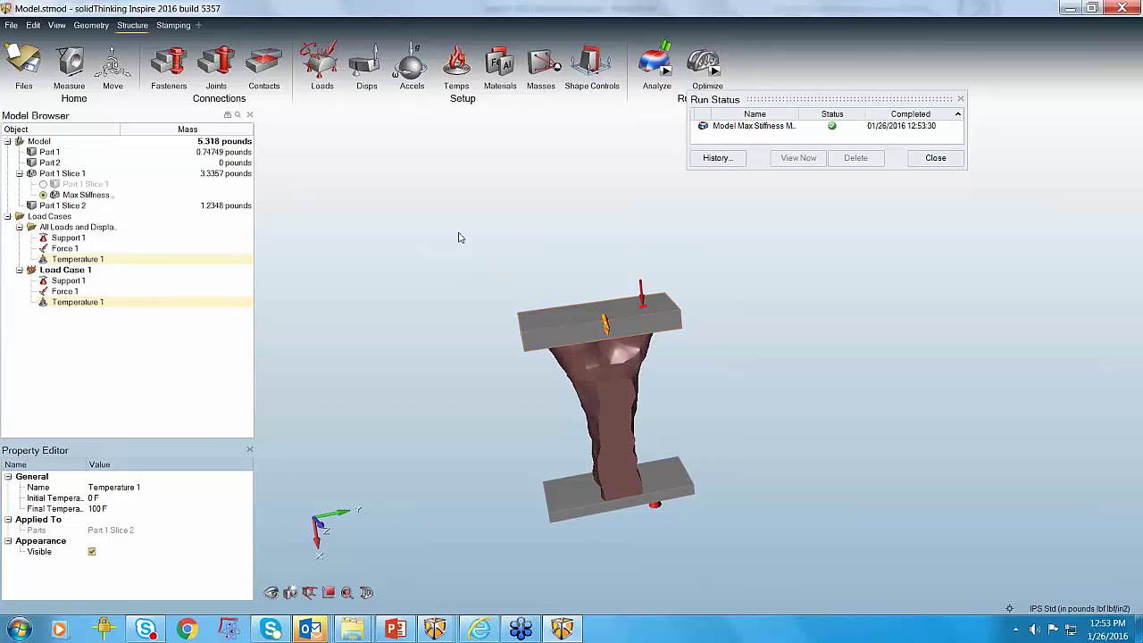
Step: Load the completed analysis run of the optimized shape and animate its factor of safety result
{"action": "left_click", "coordinate": [741, 127]}
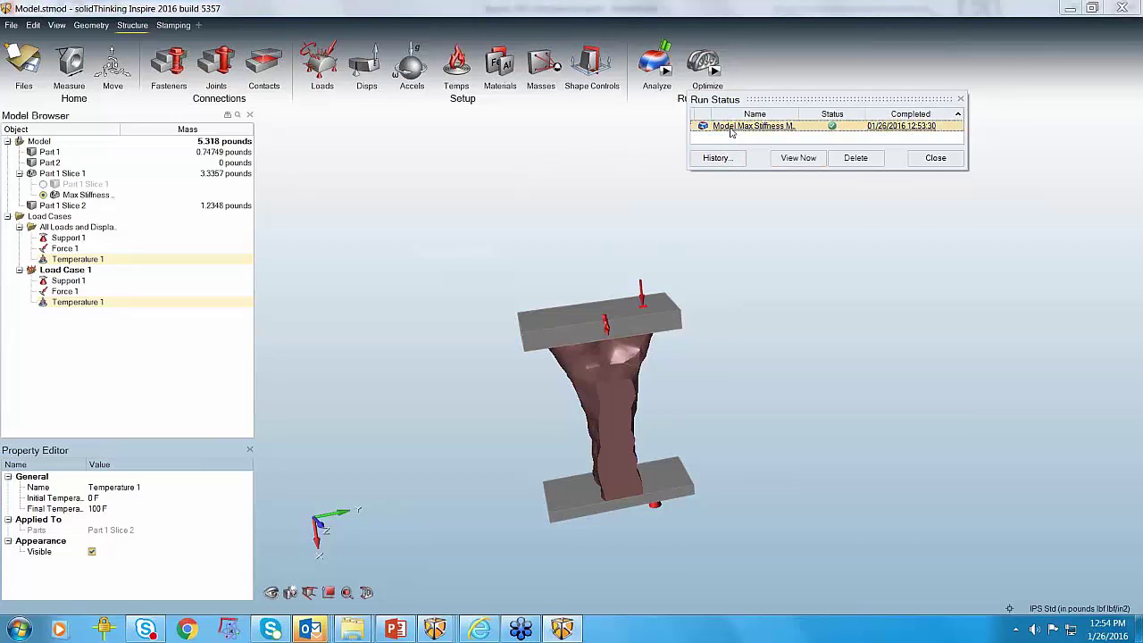
{"action": "left_click", "coordinate": [799, 158]}
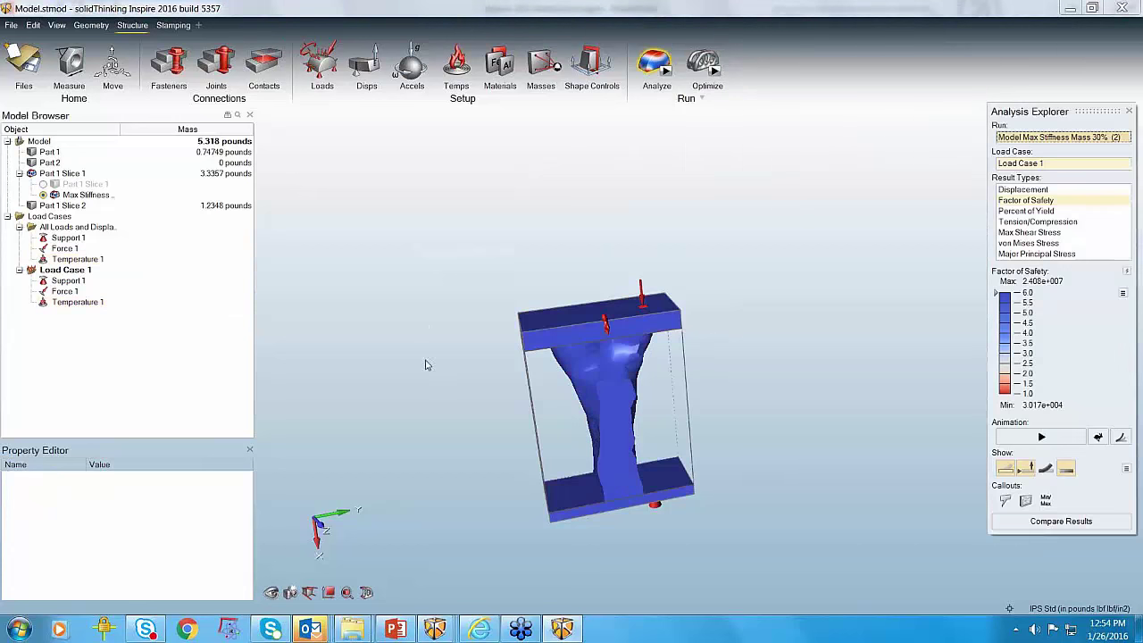
{"action": "right_click_drag", "start_coordinate": [546, 416], "coordinate": [442, 415]}
{"action": "mouse_move", "coordinate": [998, 295]}
{"action": "left_mouse_down"}
{"action": "mouse_move", "coordinate": [1000, 423]}
{"action": "mouse_move", "coordinate": [1002, 291]}
{"action": "left_mouse_up"}
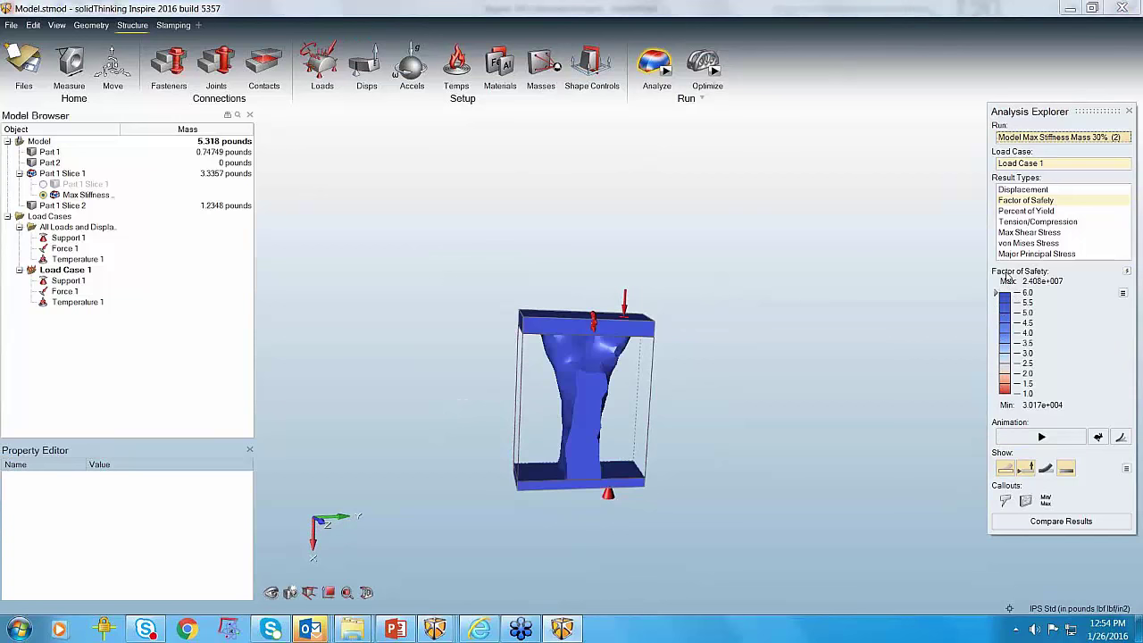
{"action": "right_click_drag", "start_coordinate": [455, 442], "coordinate": [377, 383]}
{"action": "left_click", "coordinate": [1041, 437]}
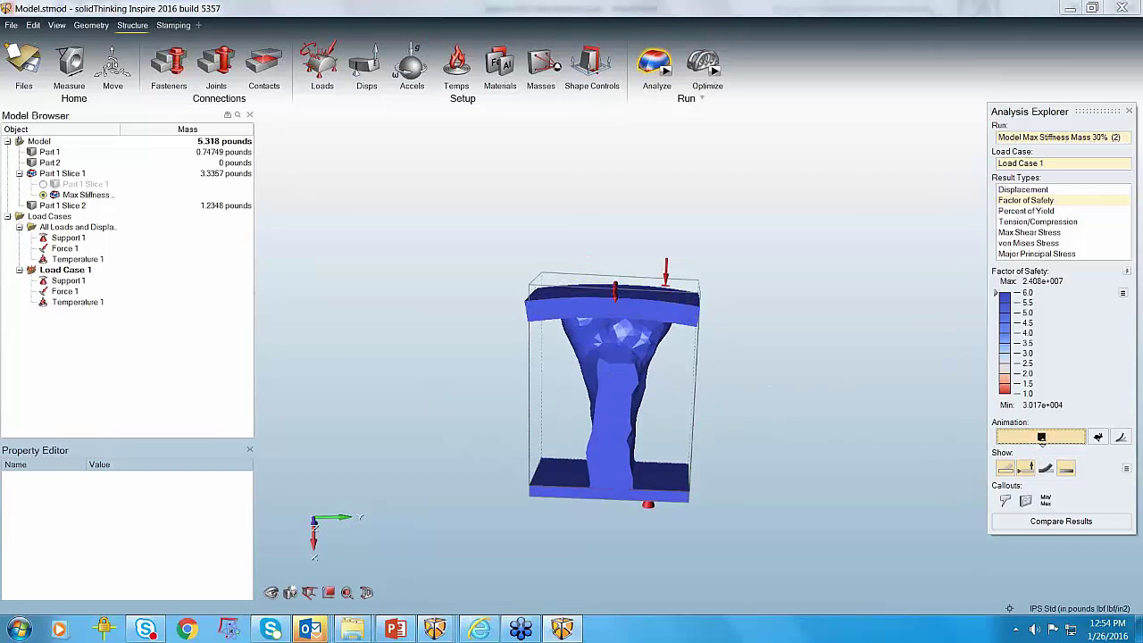
{"action": "right_click_drag", "start_coordinate": [820, 360], "coordinate": [696, 357]}
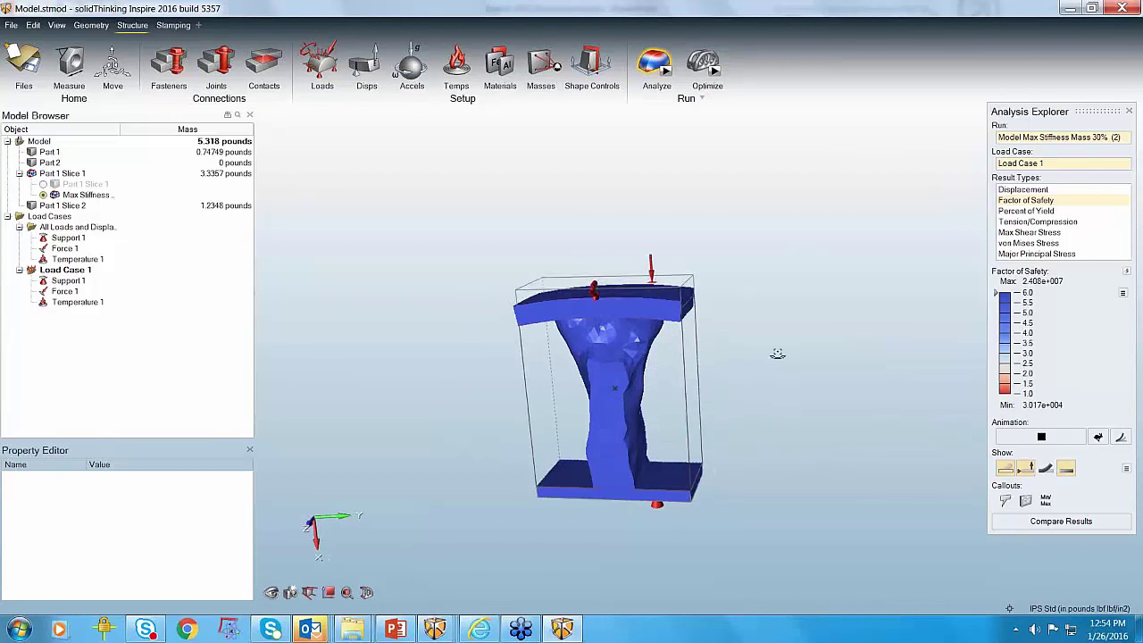
Step: Compare the displacement, factor of safety and tension/compression results, ending on tension/compression
{"action": "left_click", "coordinate": [1026, 189]}
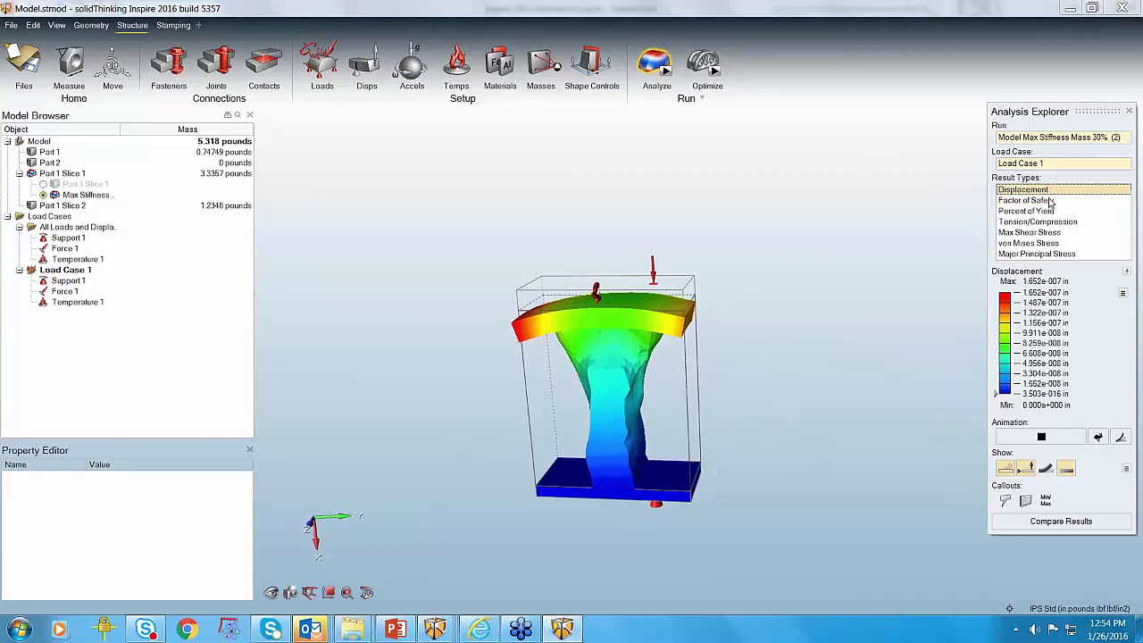
{"action": "left_click", "coordinate": [1050, 201]}
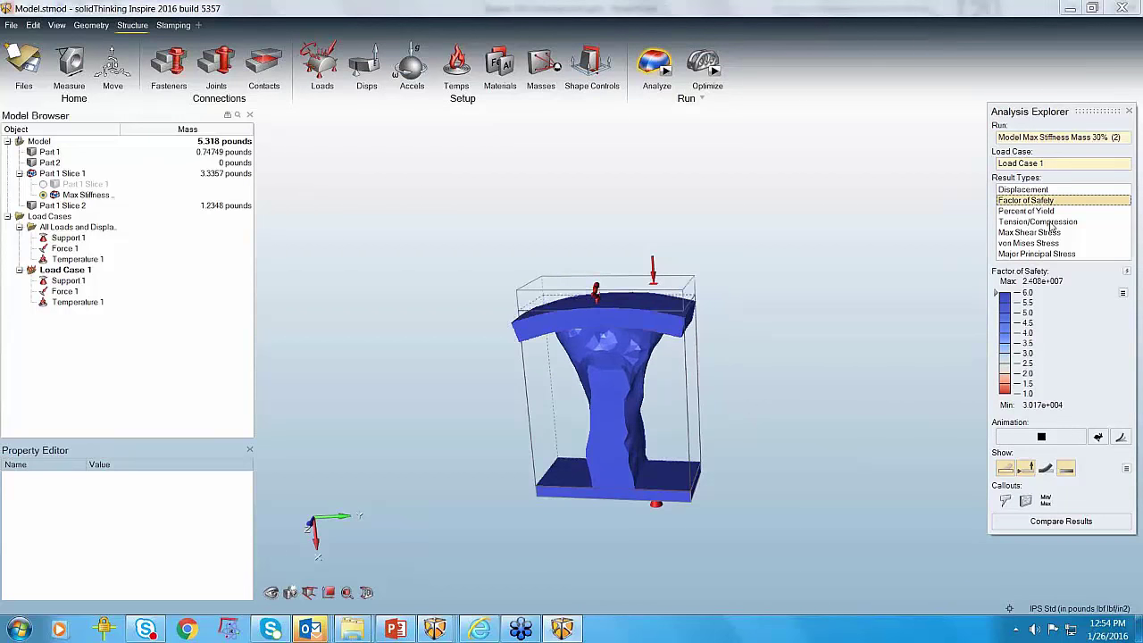
{"action": "left_click", "coordinate": [1052, 223]}
{"action": "right_click_drag", "start_coordinate": [760, 337], "coordinate": [786, 320]}
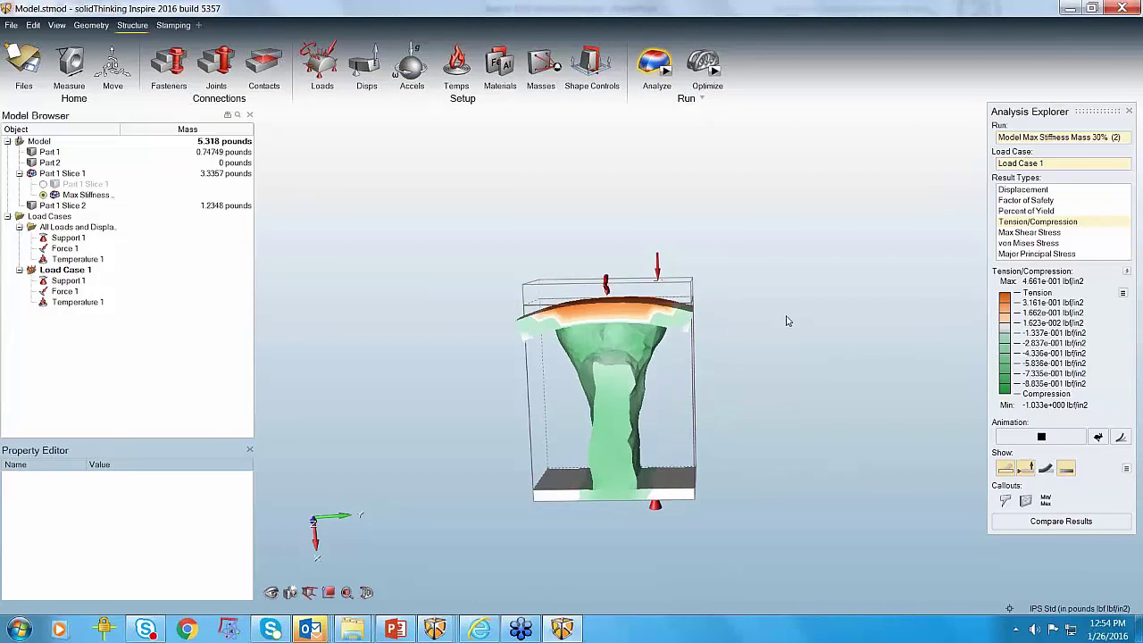
{"action": "right_click_drag", "start_coordinate": [772, 435], "coordinate": [720, 428]}
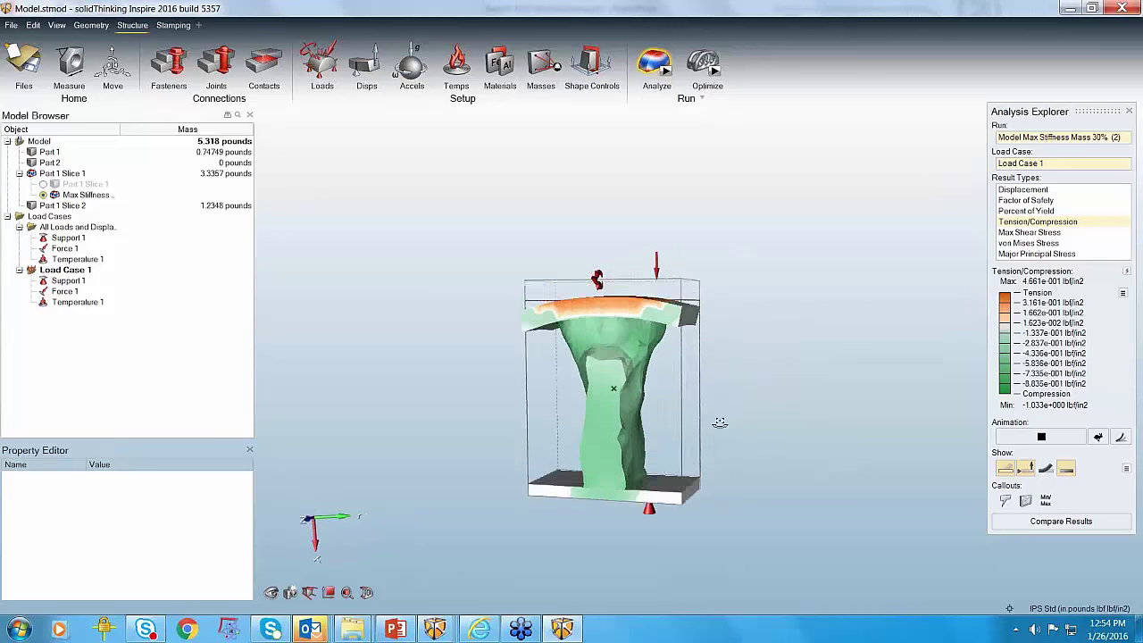
Step: View the factor of safety and major principal stress results of the optimized shape, dismissing the HP Support Assistant prompt, and leave the analysis results
{"action": "left_click", "coordinate": [1027, 244]}
{"action": "right_click_drag", "start_coordinate": [837, 274], "coordinate": [802, 273]}
{"action": "left_click", "coordinate": [1035, 254]}
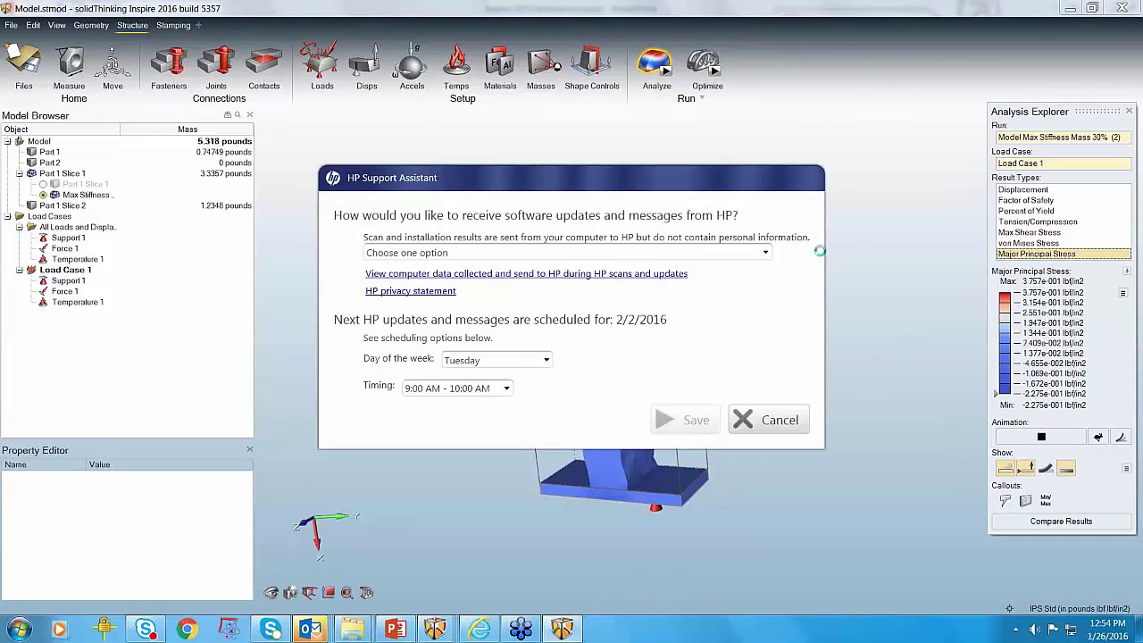
{"action": "left_click", "coordinate": [775, 421]}
{"action": "right_click_drag", "start_coordinate": [783, 413], "coordinate": [785, 382]}
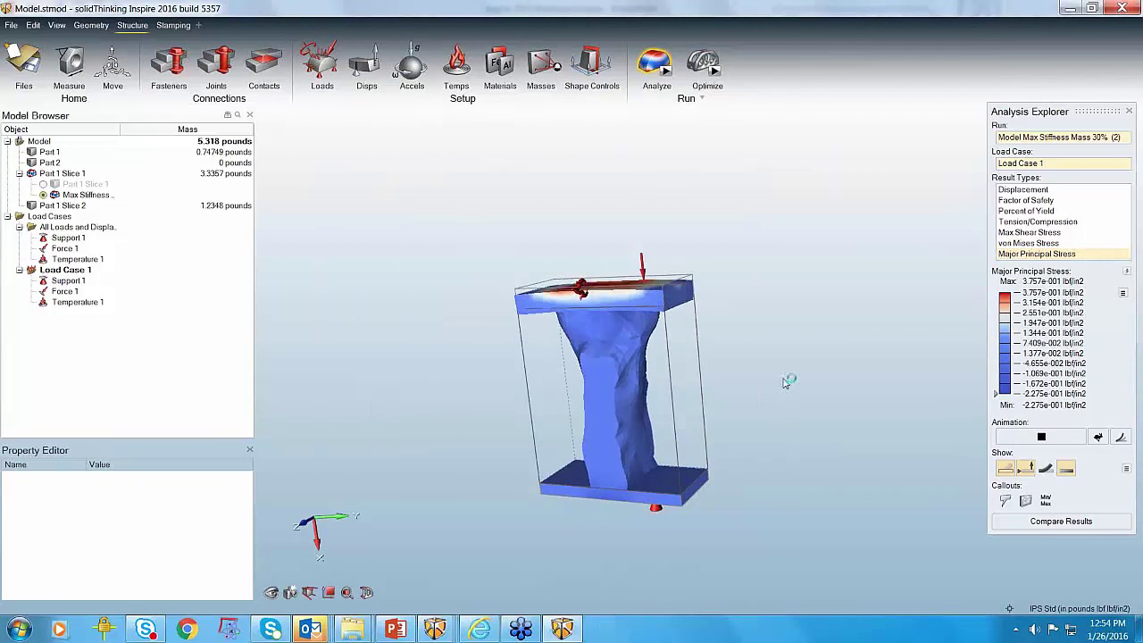
{"action": "left_click", "coordinate": [1129, 111]}
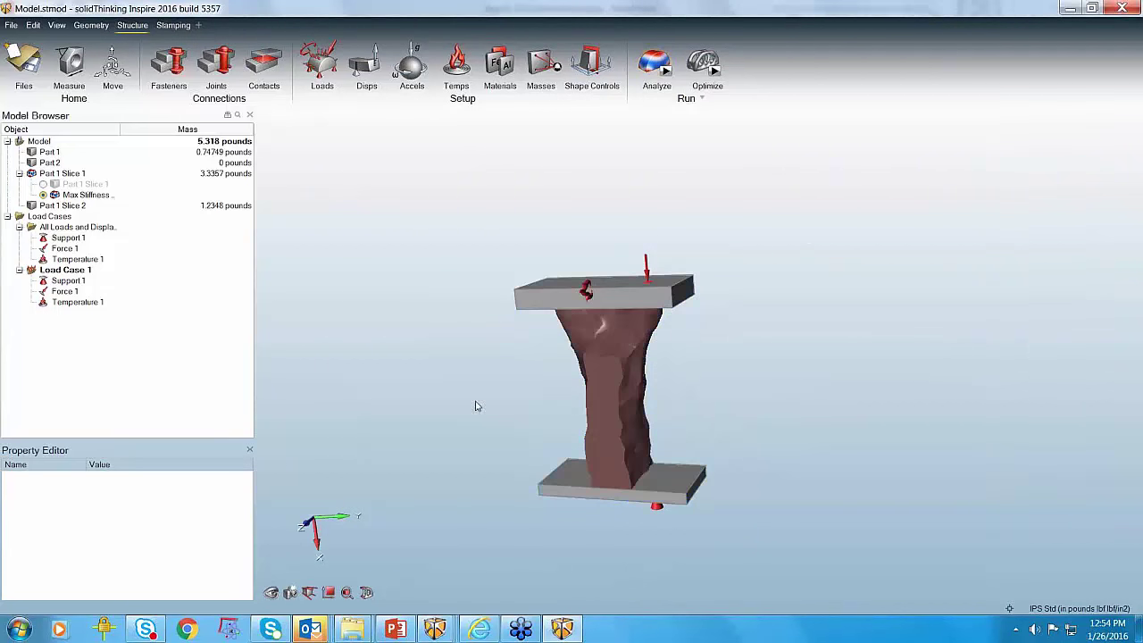
Step: Run an automatic Fit on the optimized Part 1 Slice 1 shape and import the completed smooth result
{"action": "scroll", "coordinate": [476, 406], "scroll_direction": "up", "scroll_amount": 2}
{"action": "left_click", "coordinate": [664, 350]}
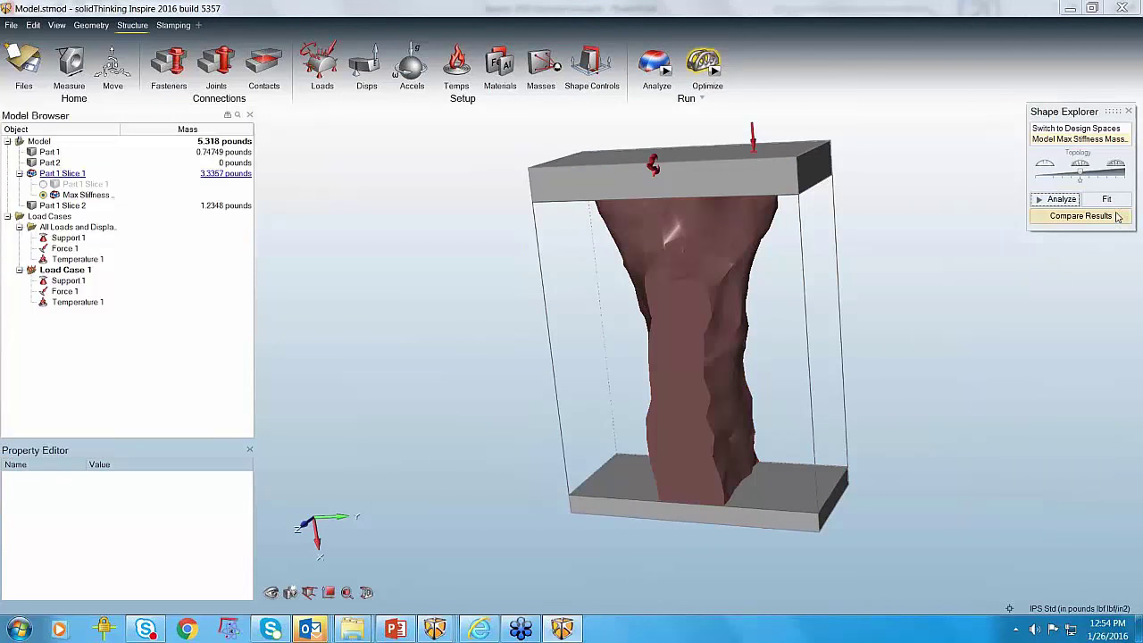
{"action": "left_click", "coordinate": [1108, 200]}
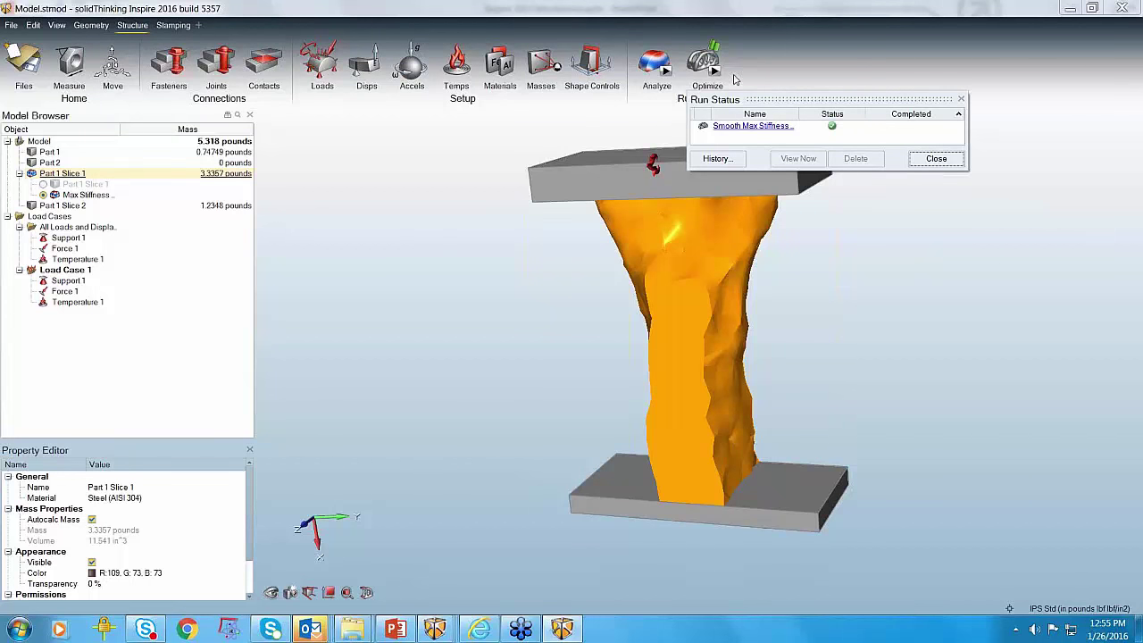
{"action": "mouse_move", "coordinate": [719, 49]}
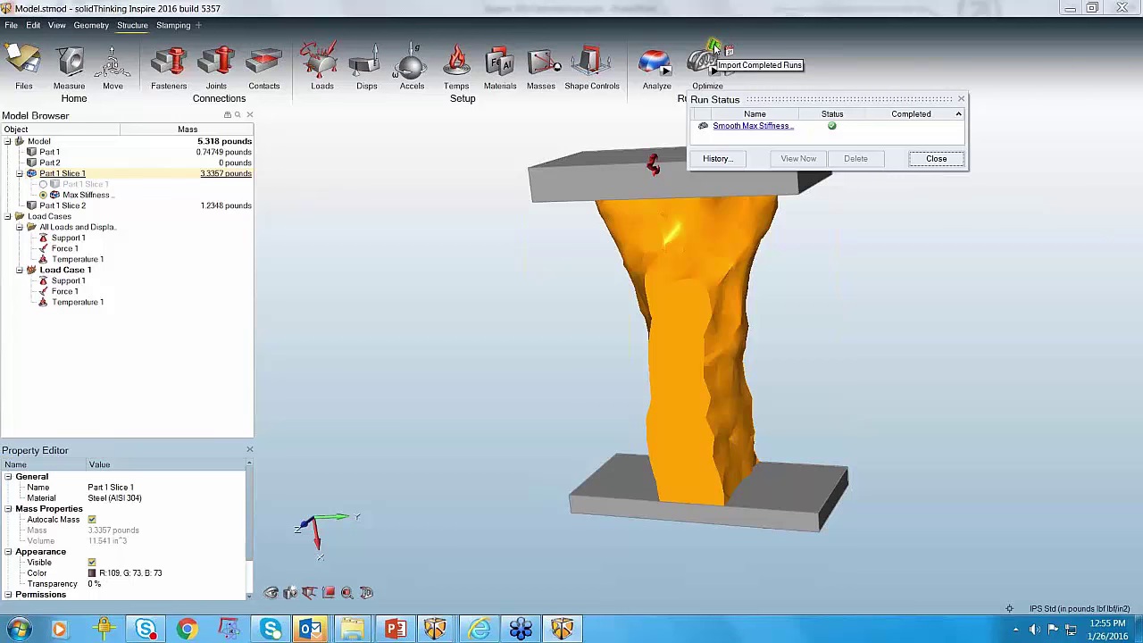
{"action": "left_click", "coordinate": [714, 49]}
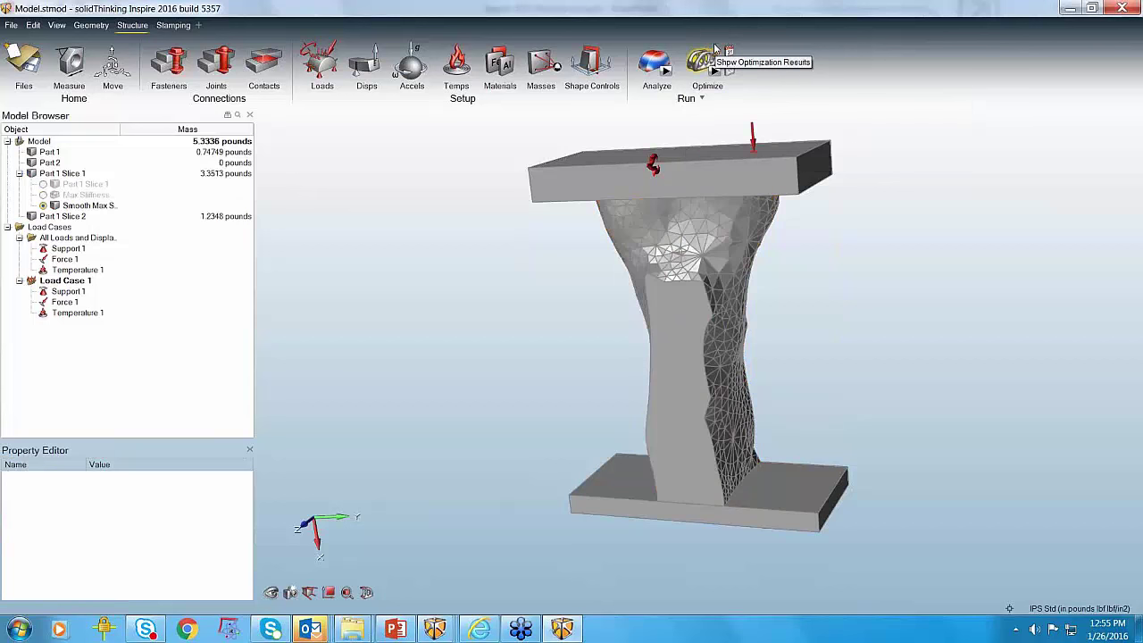
{"action": "right_click_drag", "start_coordinate": [890, 382], "coordinate": [957, 340]}
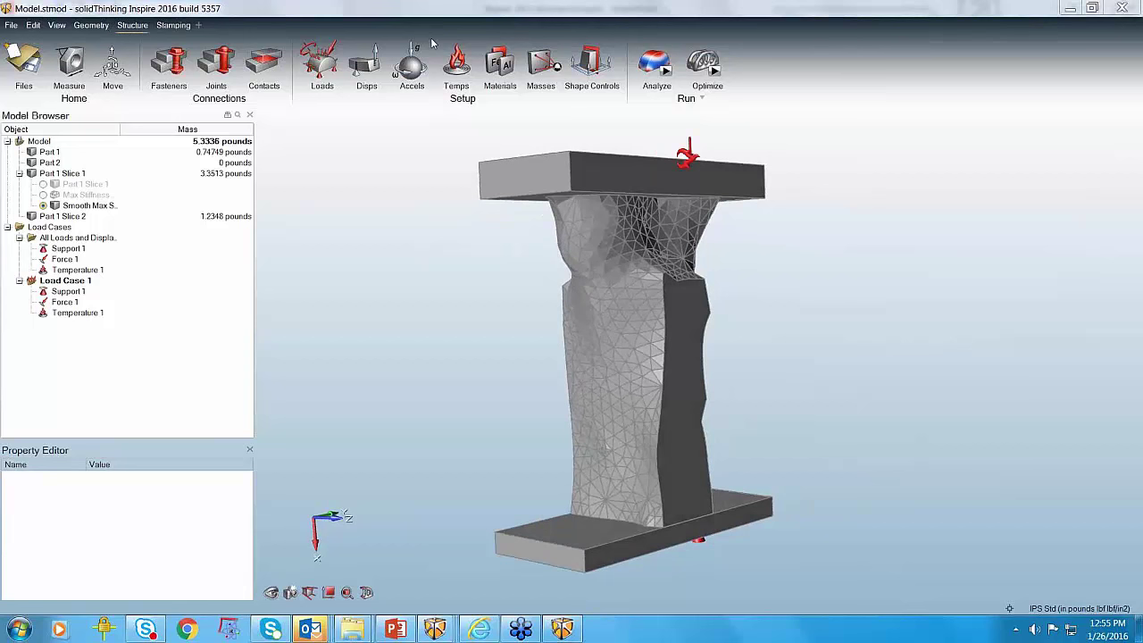
Step: Switch Part 1 Slice 1 back to the Max Stiffness result and wrap its full length between the end plates with PolyNURBS
{"action": "left_click", "coordinate": [43, 195]}
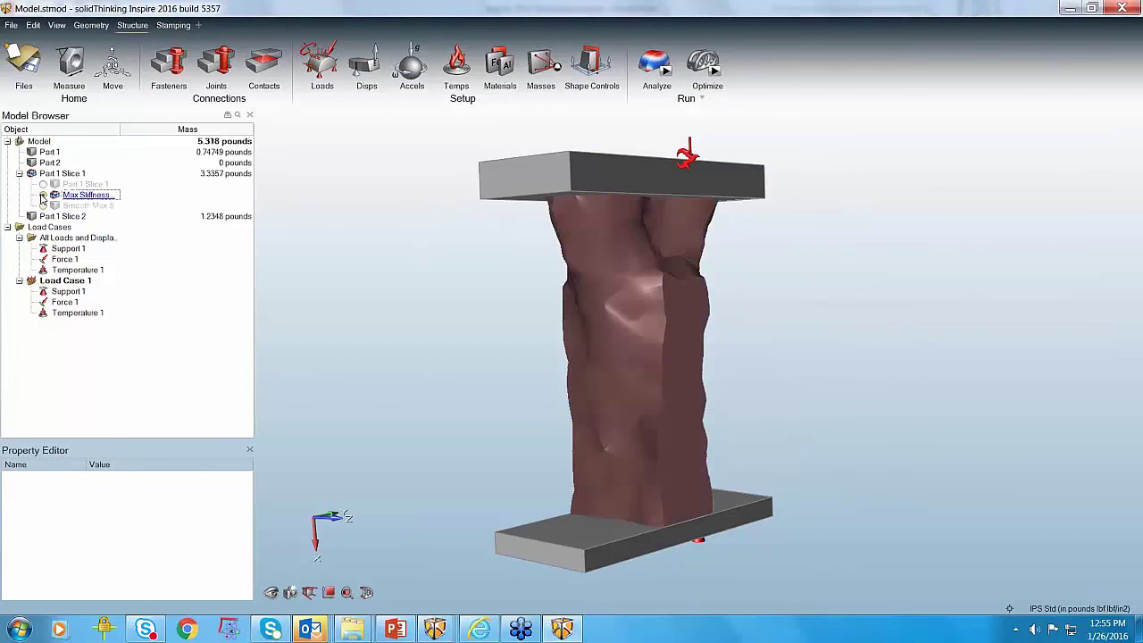
{"action": "right_click_drag", "start_coordinate": [806, 363], "coordinate": [420, 294]}
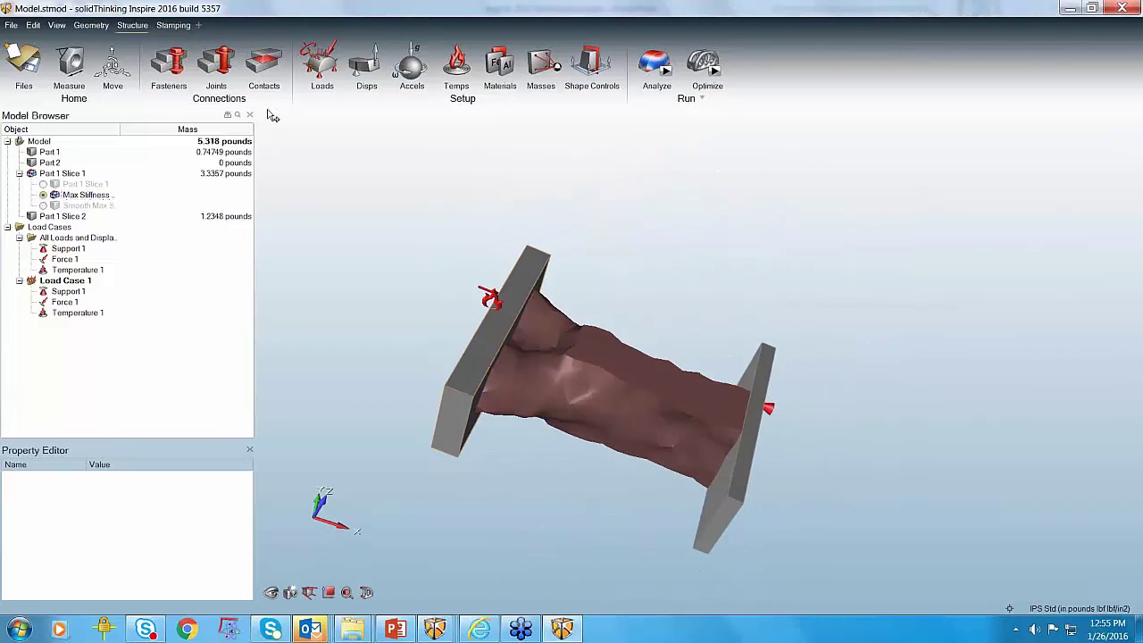
{"action": "left_click", "coordinate": [105, 27]}
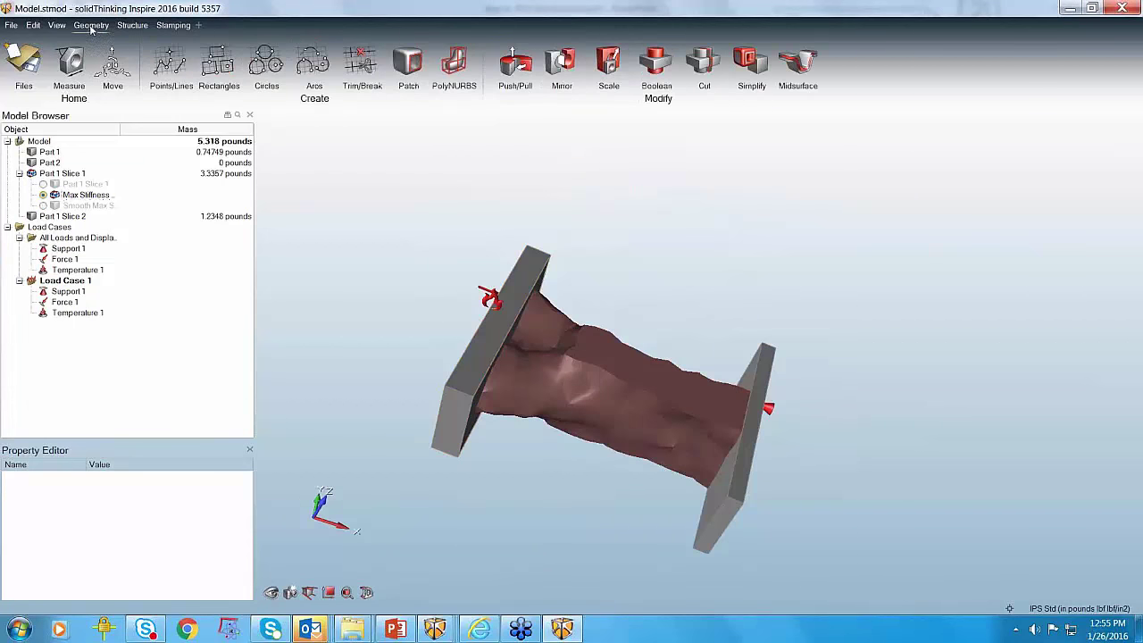
{"action": "left_click", "coordinate": [454, 63]}
{"action": "left_click", "coordinate": [397, 126]}
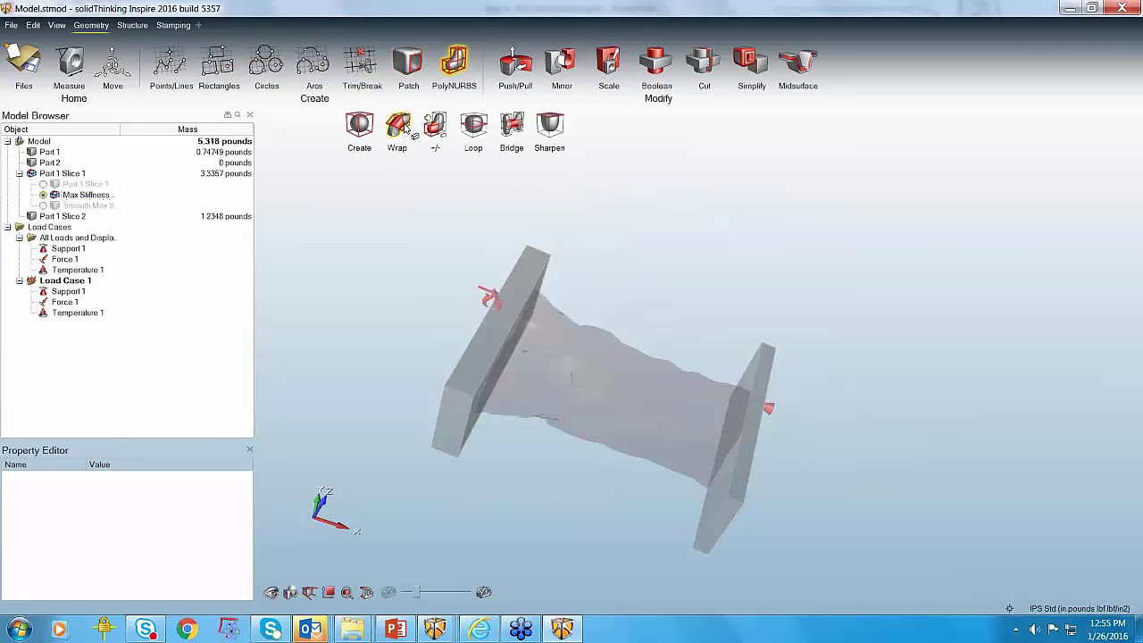
{"action": "left_click", "coordinate": [686, 430]}
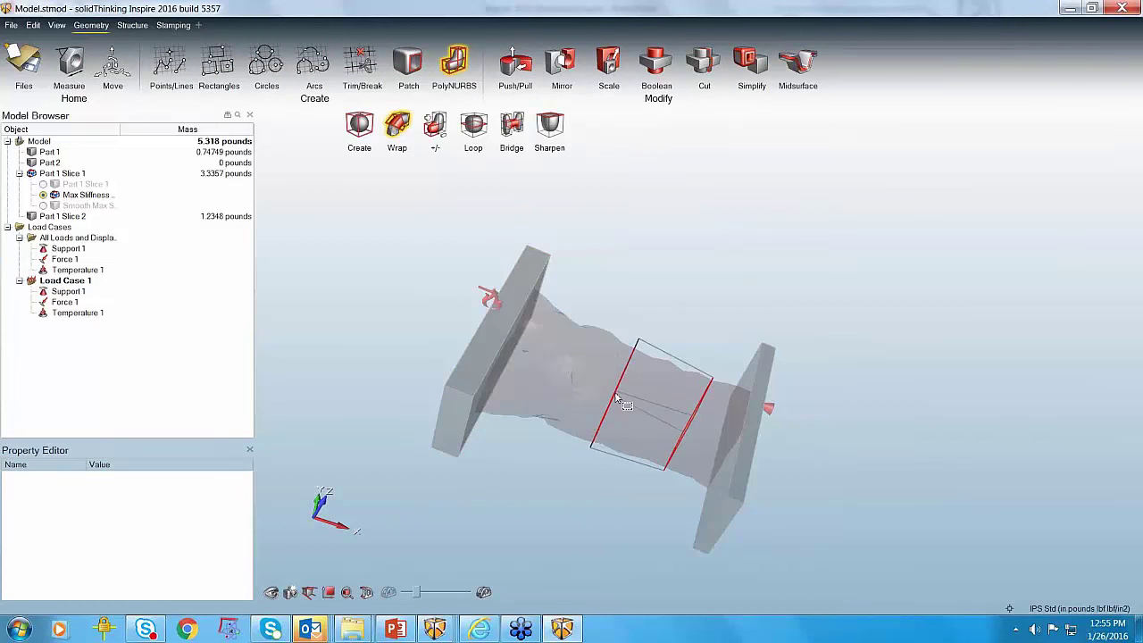
{"action": "left_click", "coordinate": [618, 397]}
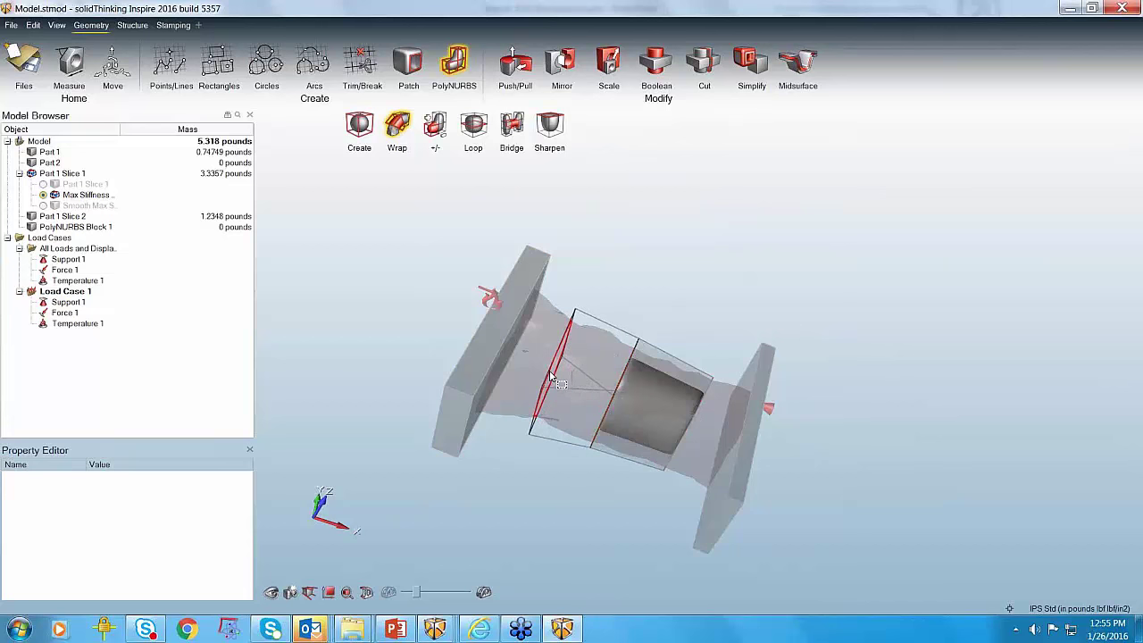
{"action": "left_click", "coordinate": [553, 382]}
{"action": "left_click", "coordinate": [511, 334]}
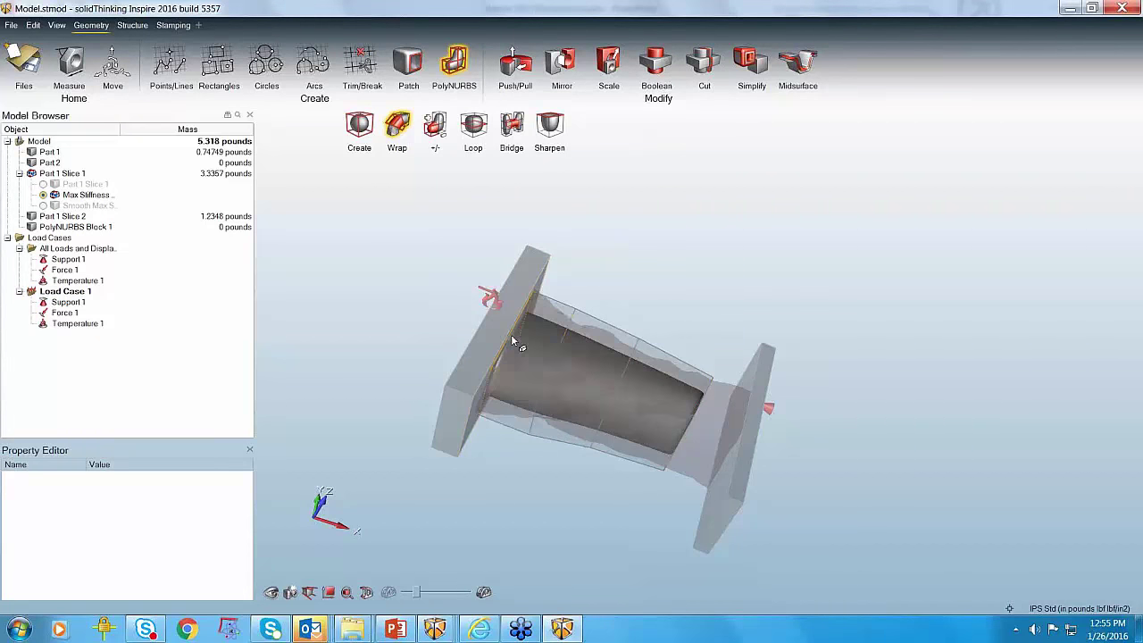
{"action": "right_click_drag", "start_coordinate": [571, 525], "coordinate": [686, 380]}
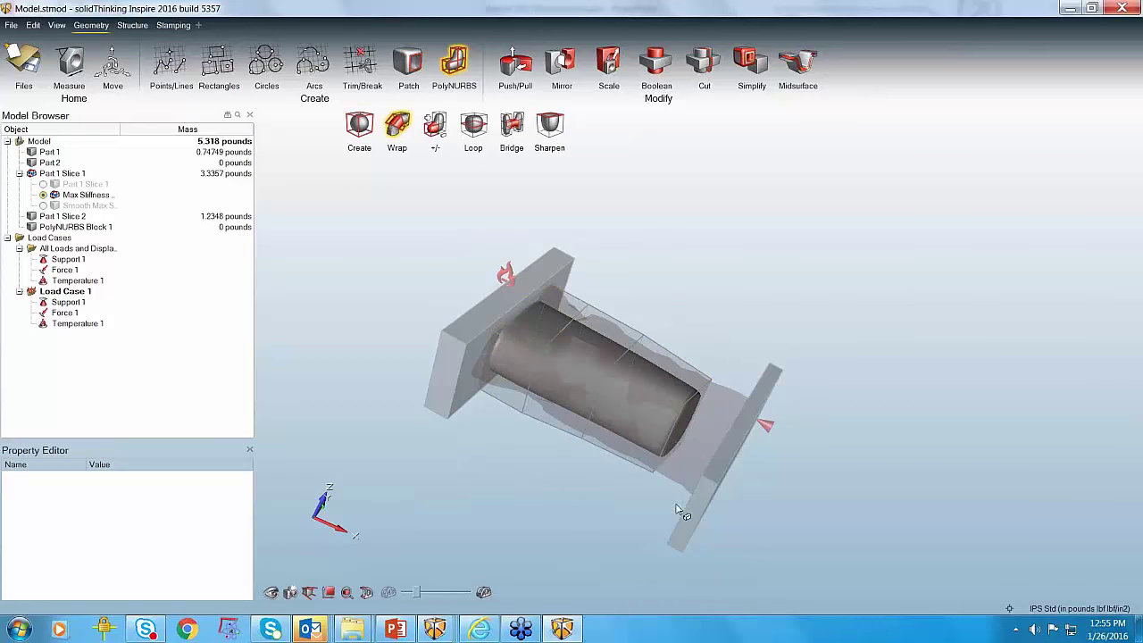
{"action": "right_click_drag", "start_coordinate": [591, 498], "coordinate": [715, 456]}
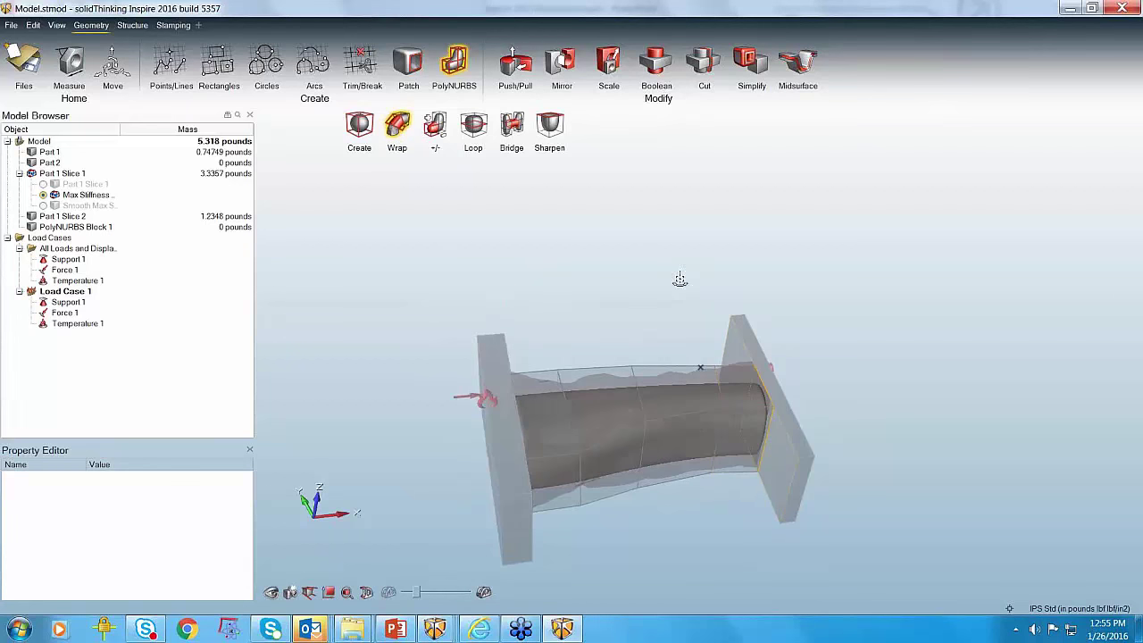
Step: Hide the optimized Part 1 Slice 1, leaving the PolyNURBS wrap between the end plates, and exit the PolyNURBS tool
{"action": "left_click", "coordinate": [31, 173]}
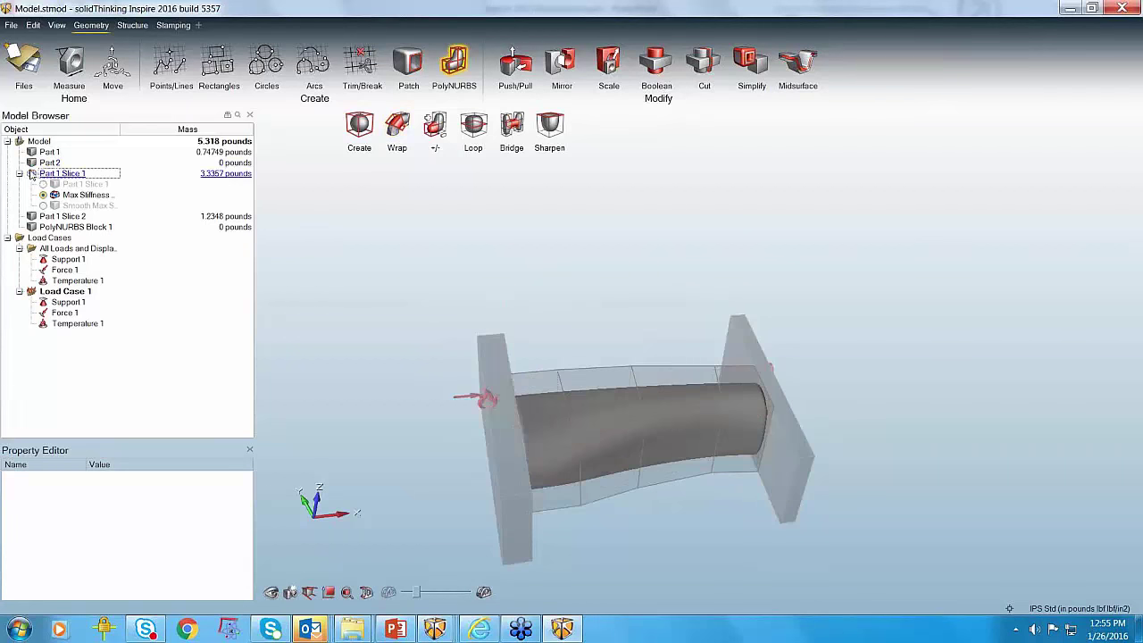
{"action": "right_click", "coordinate": [576, 259]}
{"action": "right_click_drag", "start_coordinate": [853, 284], "coordinate": [819, 401]}
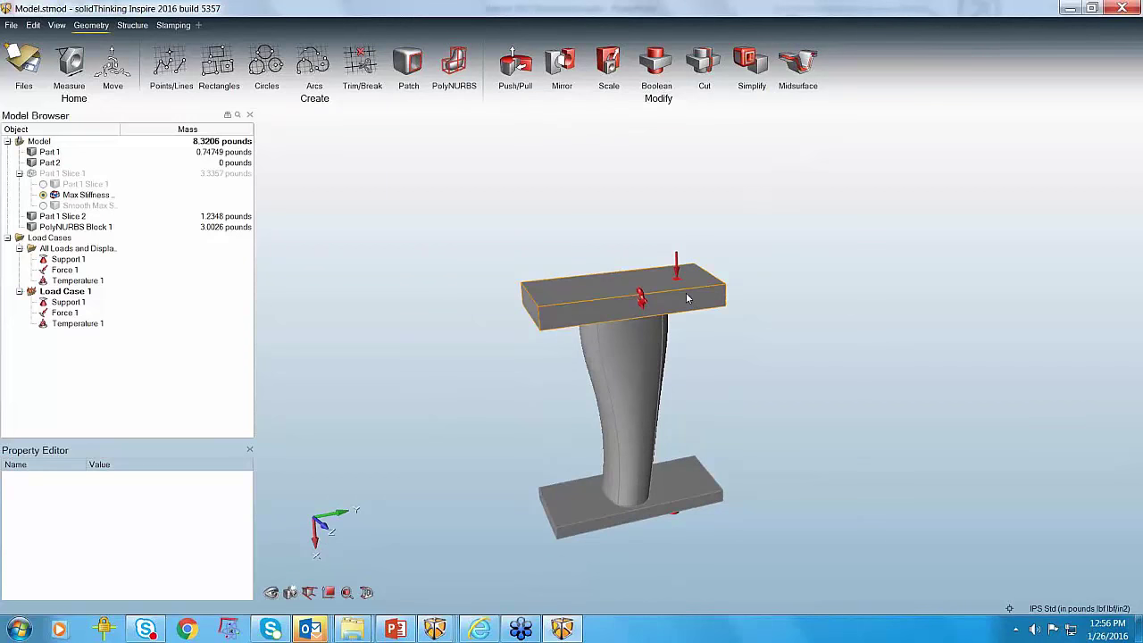
{"action": "left_click", "coordinate": [582, 300]}
{"action": "left_click", "coordinate": [579, 294]}
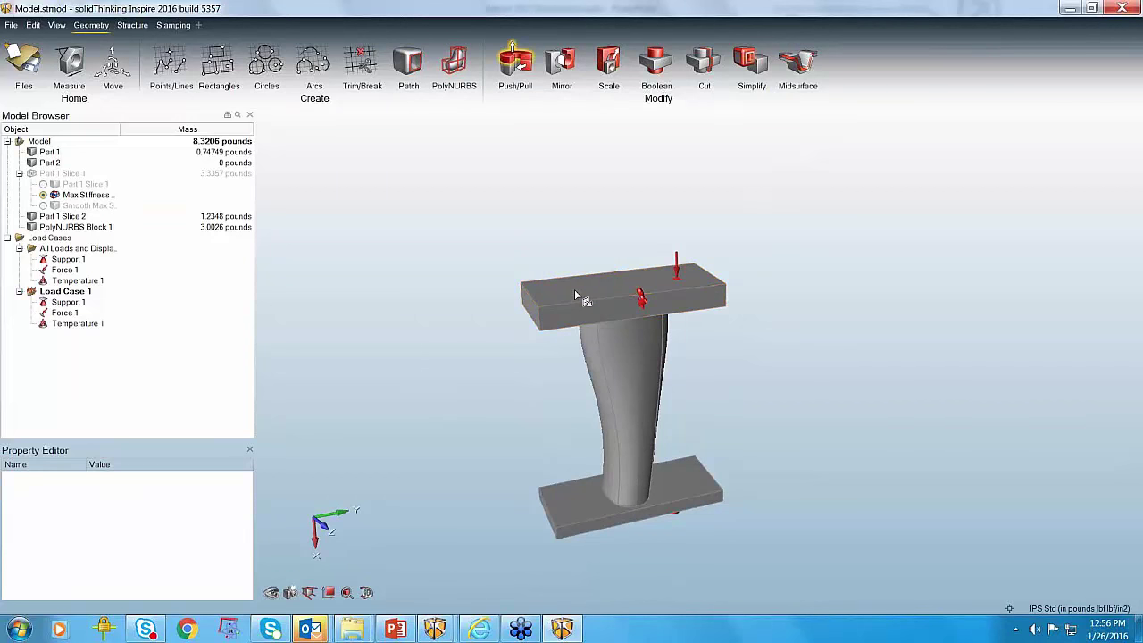
Step: Try to run an analysis of the PolyNURBS model with a 0.4 in element size
{"action": "left_click", "coordinate": [129, 27]}
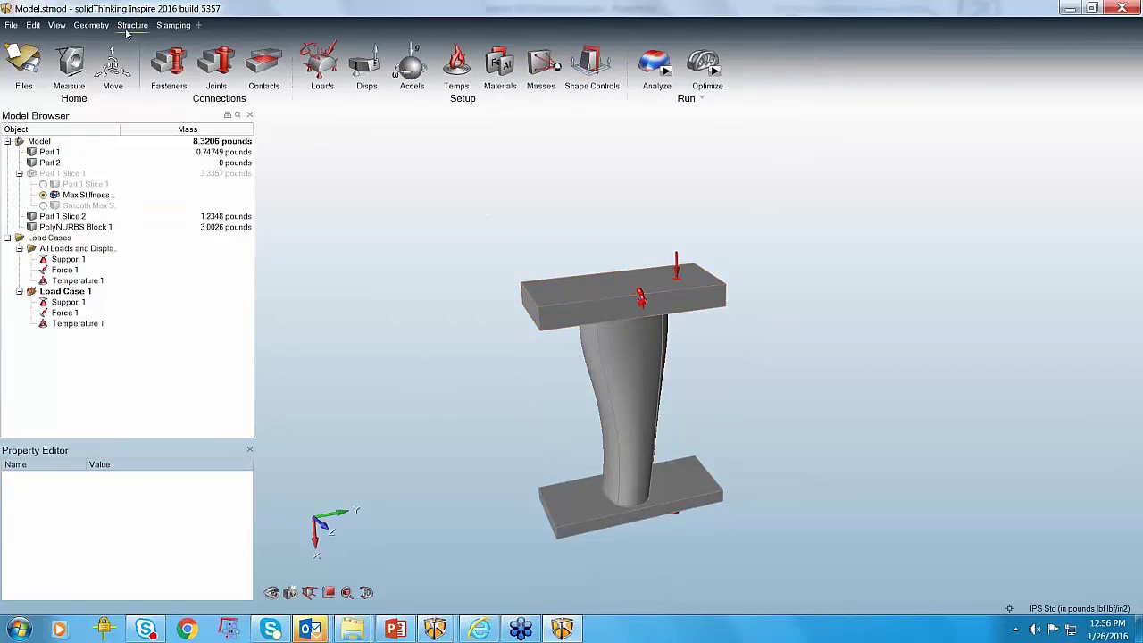
{"action": "left_click", "coordinate": [667, 73]}
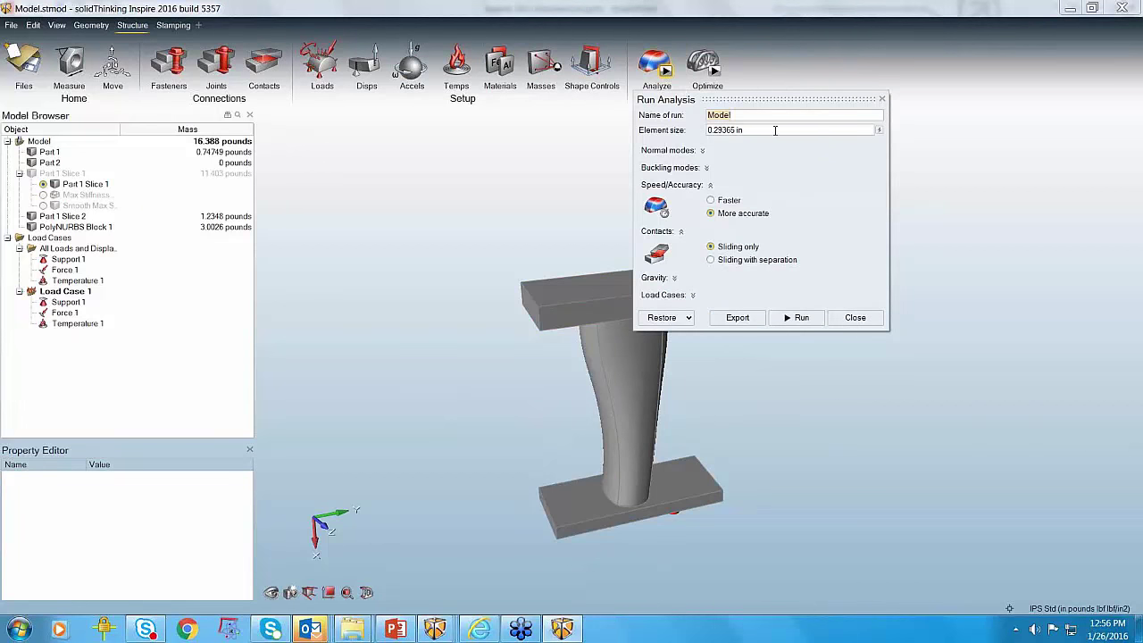
{"action": "left_click_drag", "start_coordinate": [775, 131], "coordinate": [715, 134]}
{"action": "type", "text": "4"}
{"action": "left_click", "coordinate": [801, 319]}
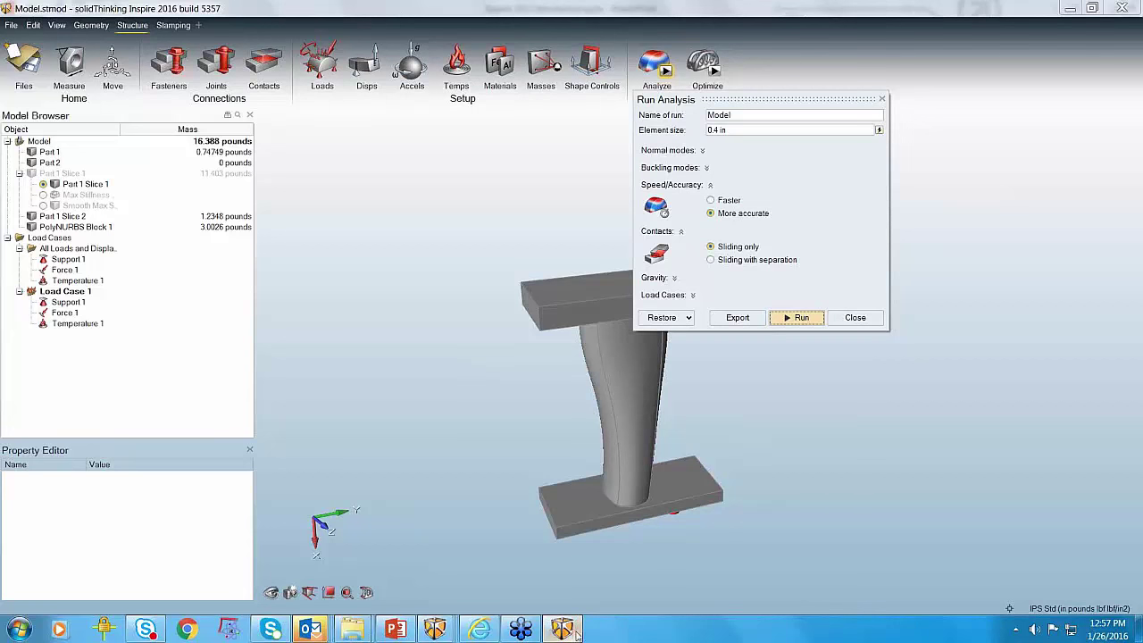
Step: Bring up the other Inspire window to reach the intersecting-parts dialog, cancel the analysis run, and dismiss the run settings
{"action": "mouse_move", "coordinate": [572, 631]}
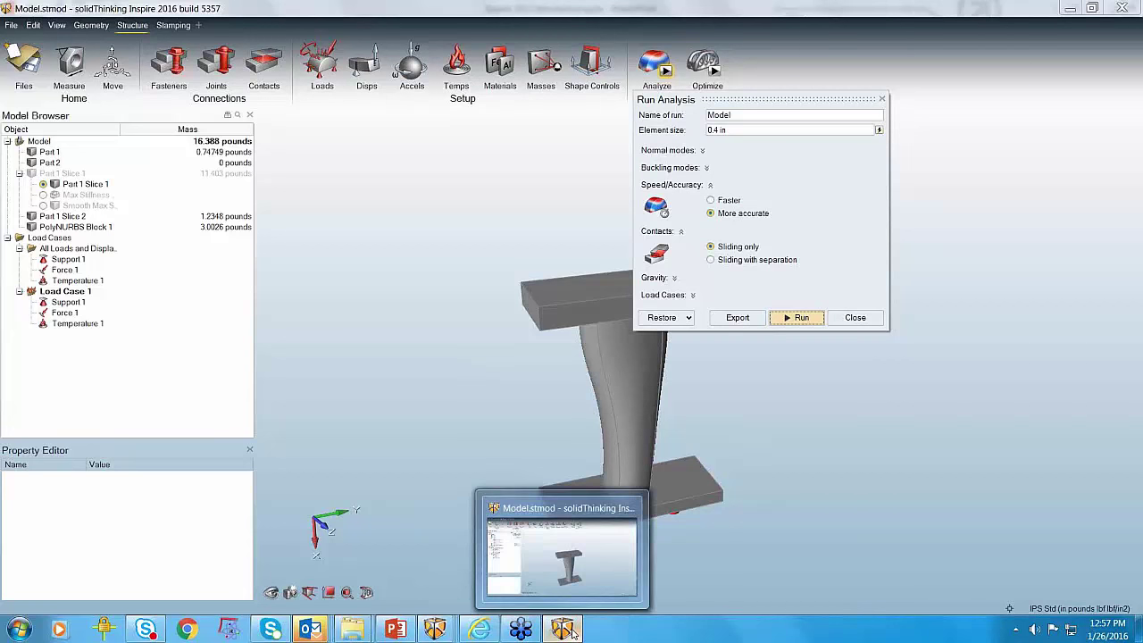
{"action": "left_click", "coordinate": [628, 565]}
{"action": "mouse_move", "coordinate": [436, 629]}
{"action": "left_click", "coordinate": [420, 585]}
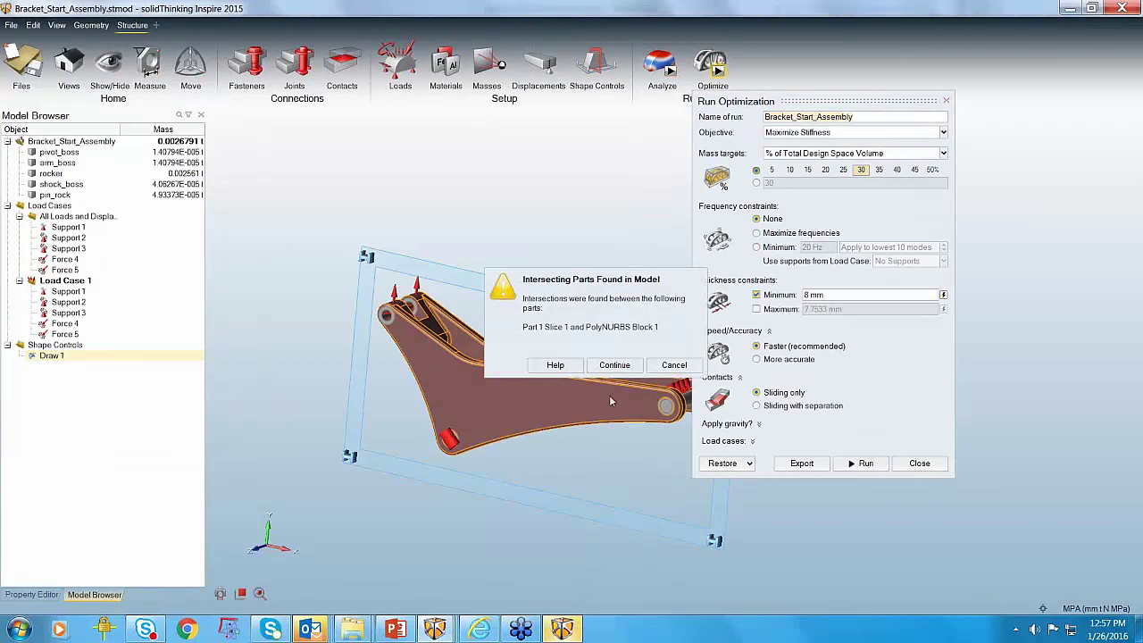
{"action": "left_click", "coordinate": [676, 365]}
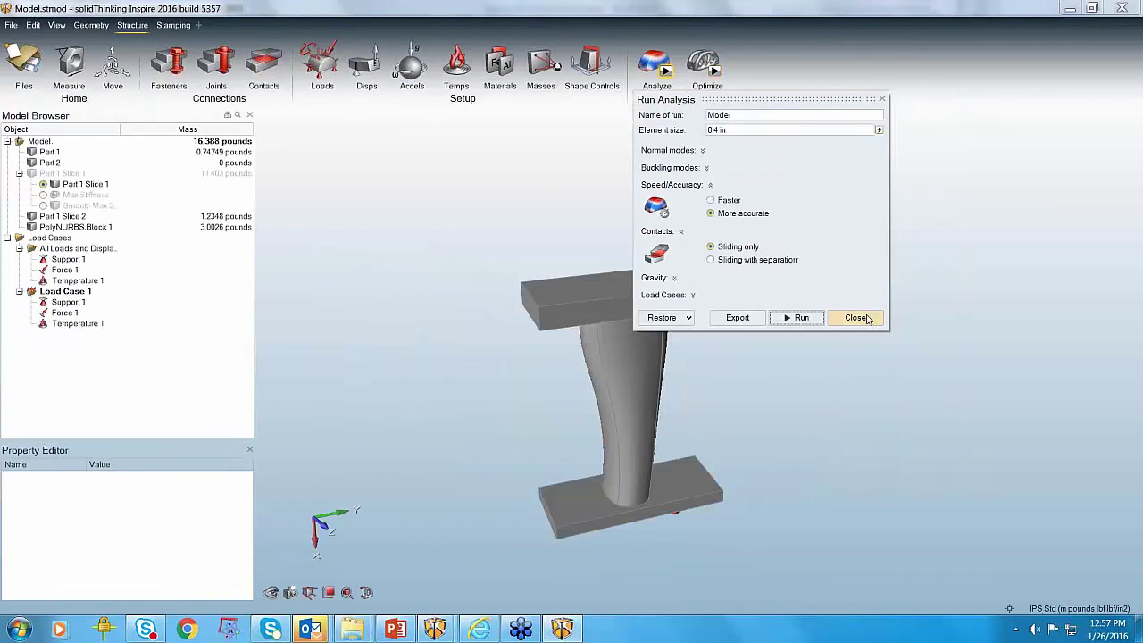
{"action": "left_click", "coordinate": [866, 319]}
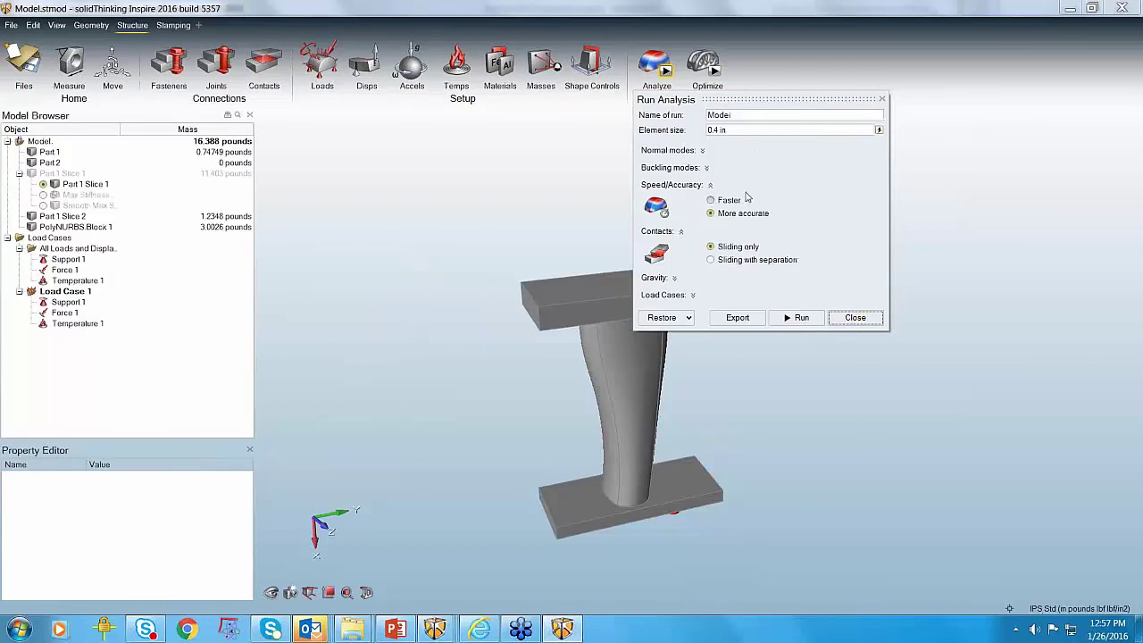
Step: Try the analysis run again with speed/accuracy set to Faster, cancel it at the intersecting-parts dialog, and reopen the run settings
{"action": "key", "text": "Tab"}
{"action": "left_click", "coordinate": [715, 200]}
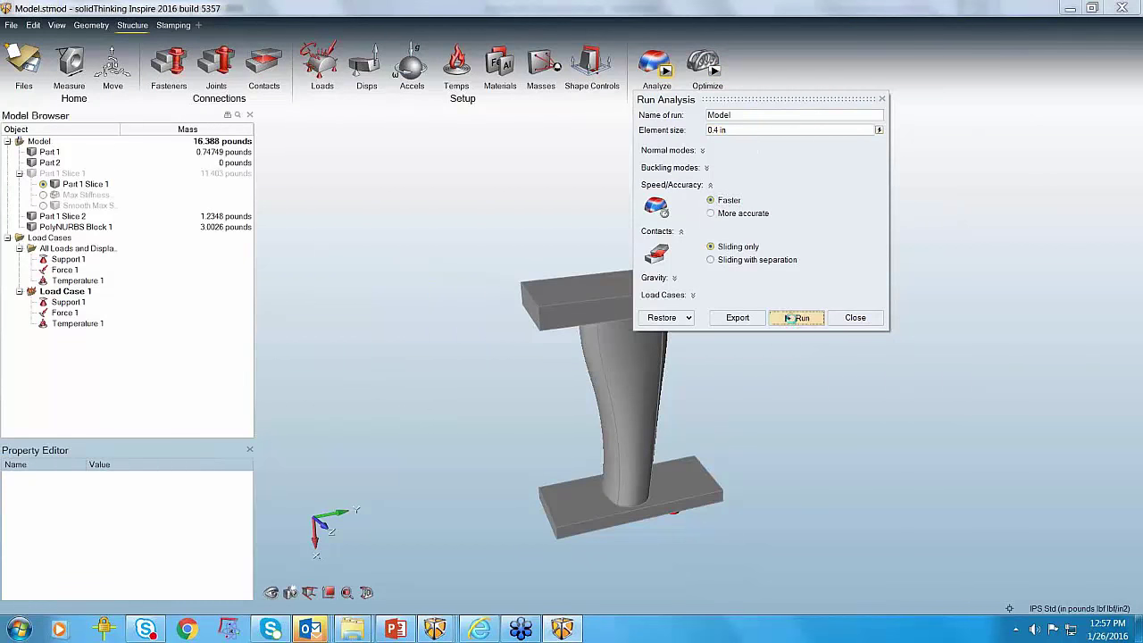
{"action": "left_click", "coordinate": [795, 317]}
{"action": "mouse_move", "coordinate": [435, 629]}
{"action": "left_click", "coordinate": [438, 558]}
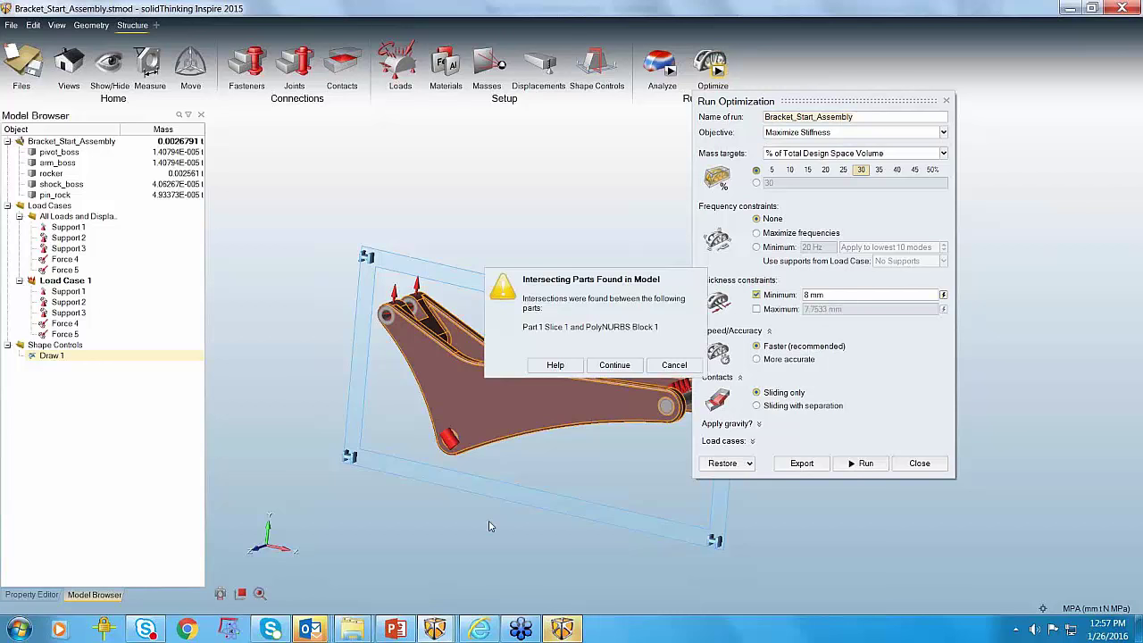
{"action": "left_click", "coordinate": [670, 366]}
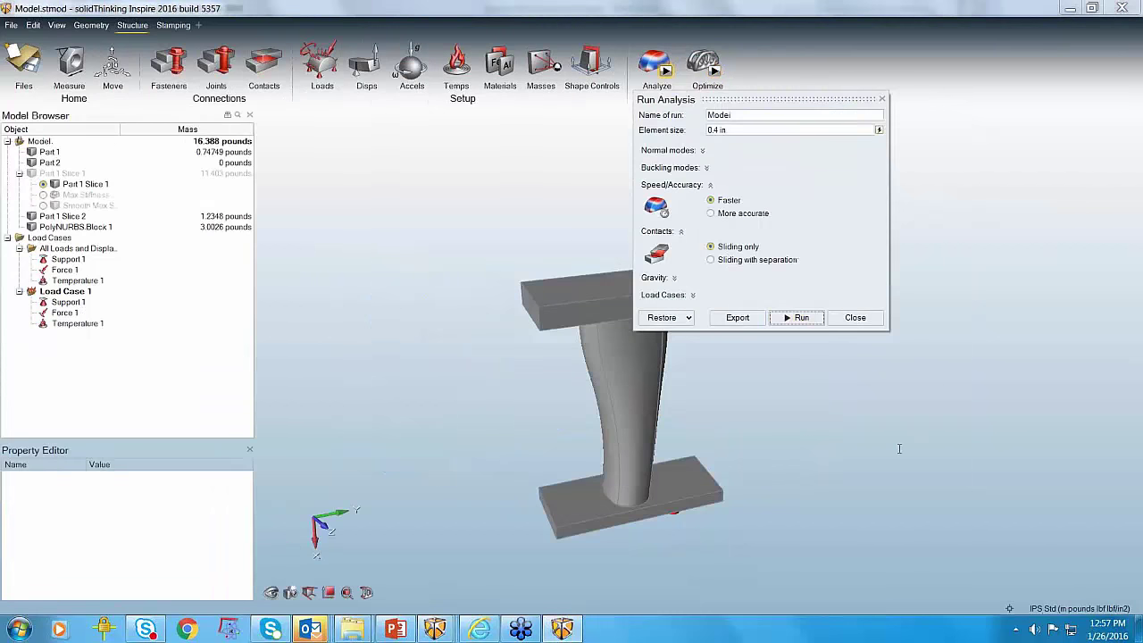
{"action": "left_click", "coordinate": [855, 318]}
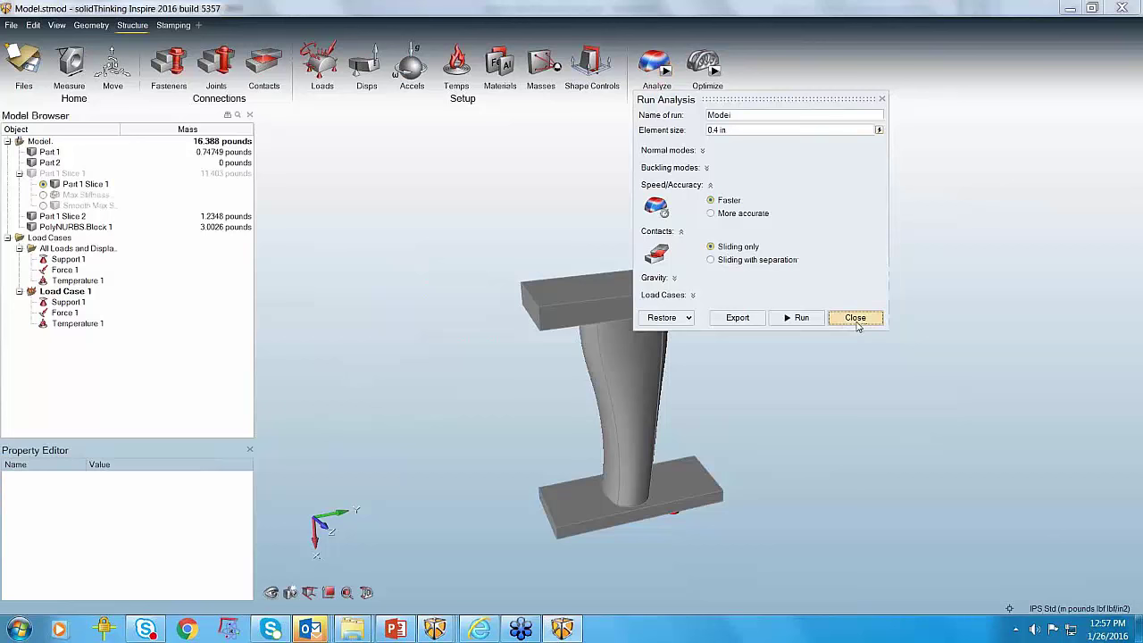
{"action": "left_click", "coordinate": [665, 71]}
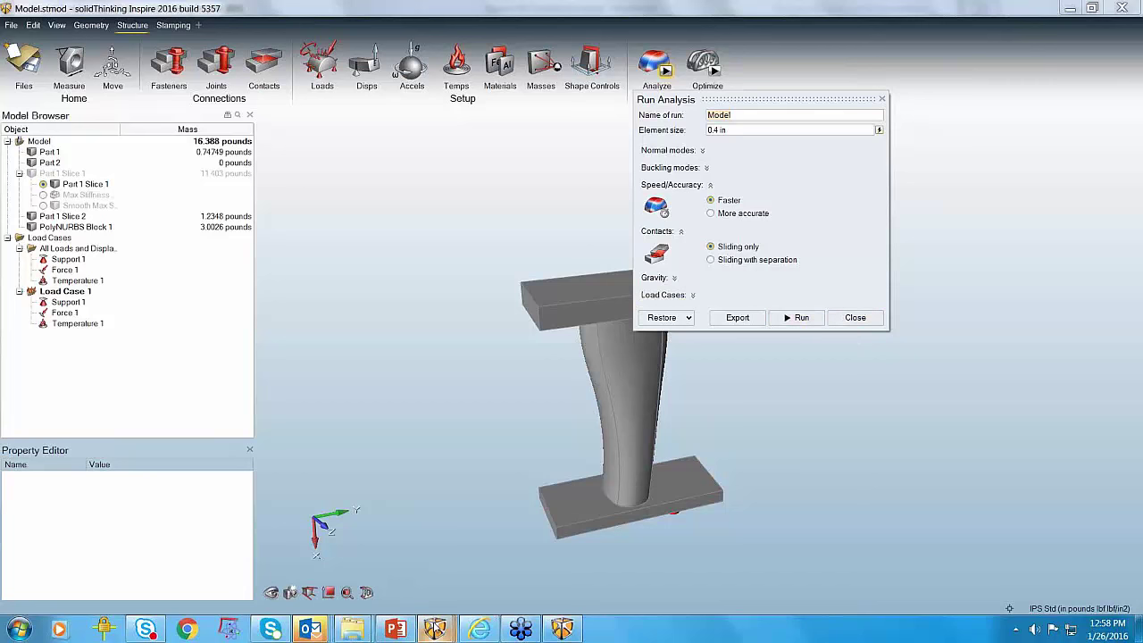
Step: Switch to the Altair University learning library in Firefox, reposition the browser window, and open the Free eBooks page
{"action": "mouse_move", "coordinate": [437, 627]}
{"action": "left_click", "coordinate": [340, 577]}
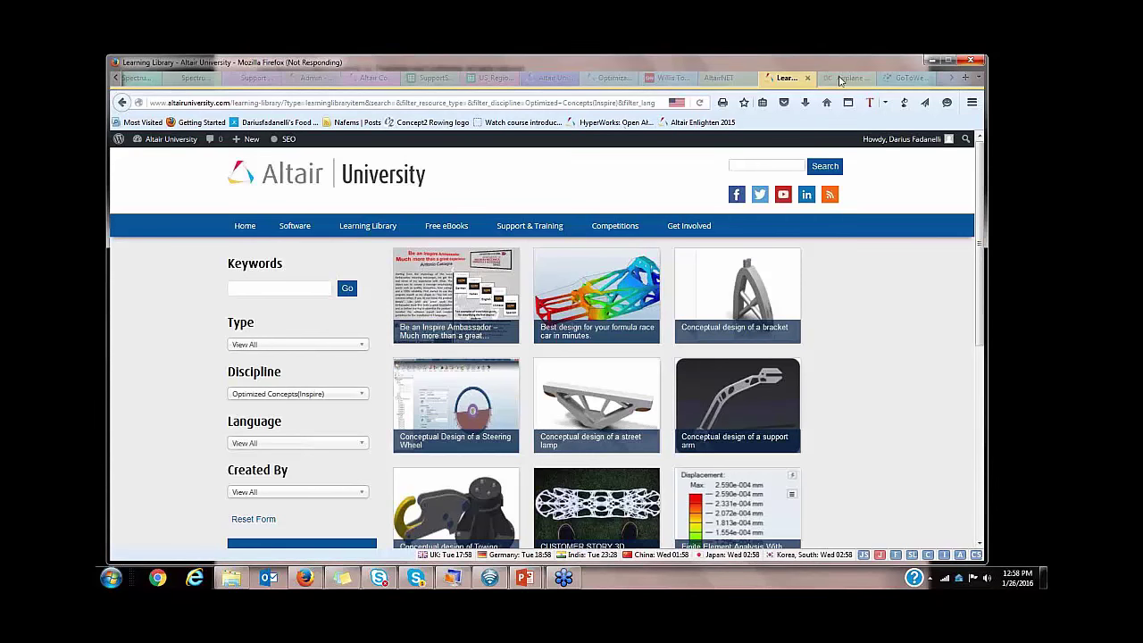
{"action": "left_click_drag", "start_coordinate": [839, 80], "coordinate": [735, 74]}
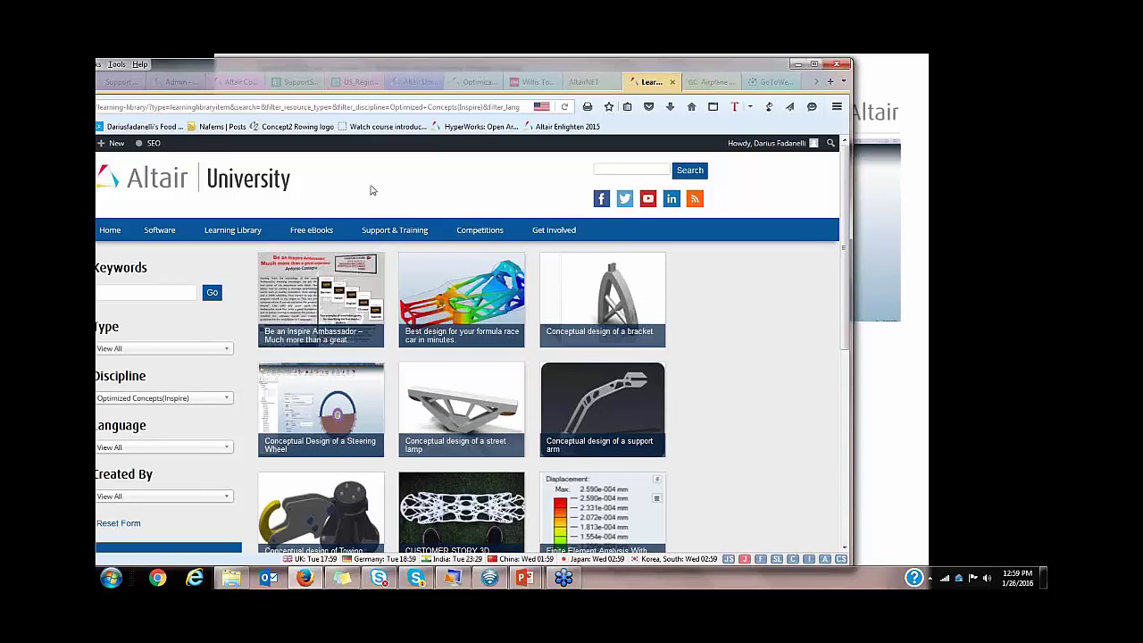
{"action": "left_click", "coordinate": [329, 231]}
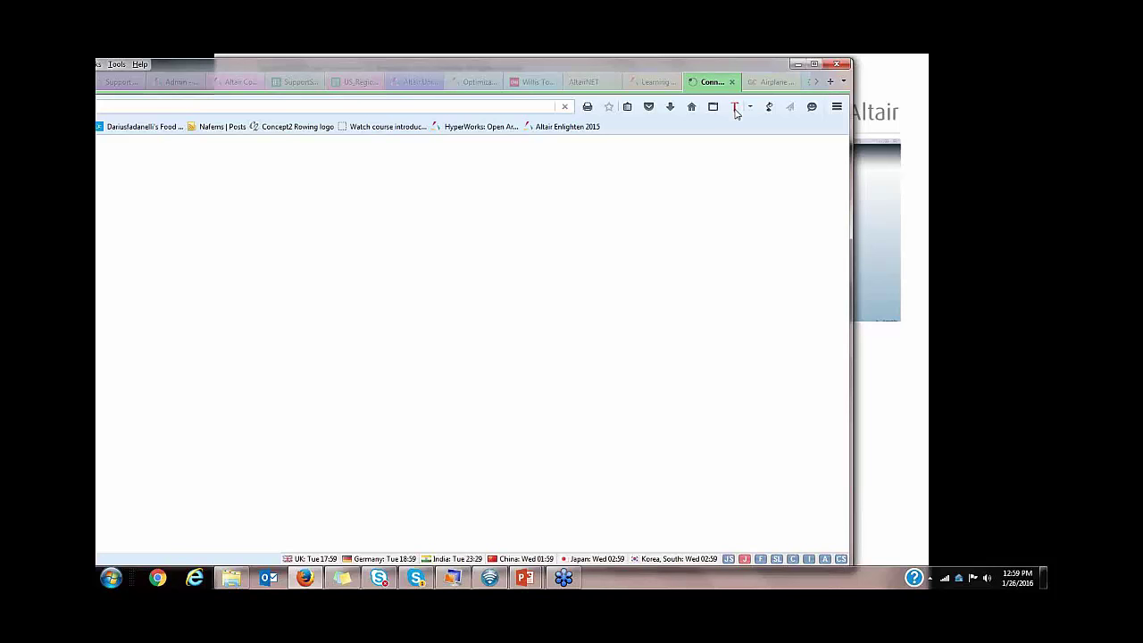
Step: Return to the Inspire-filtered learning library page in Firefox and try to open the main Learning Library page from the site navigation
{"action": "key", "text": "ctrl+Page_Up"}
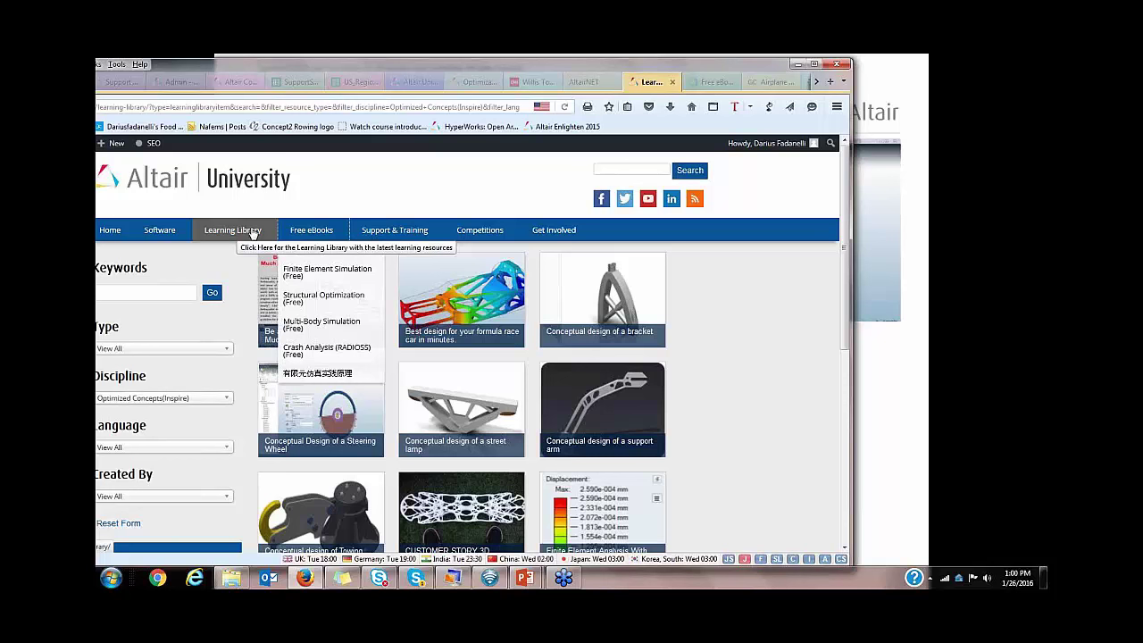
{"action": "left_click", "coordinate": [253, 232]}
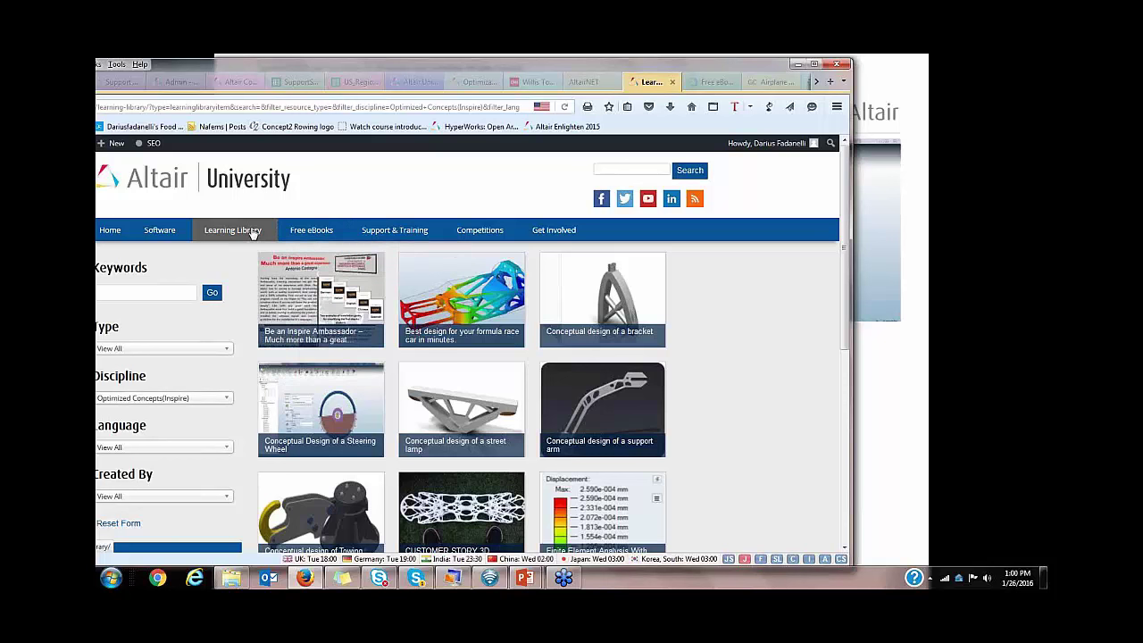
{"action": "left_click", "coordinate": [252, 232]}
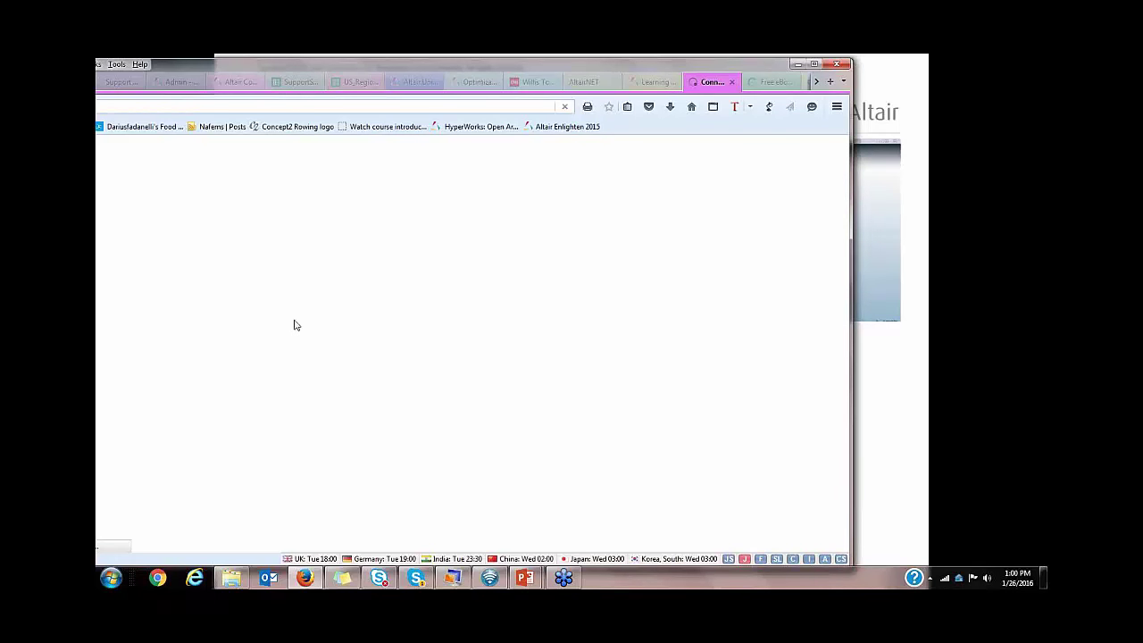
{"action": "left_click", "coordinate": [663, 83]}
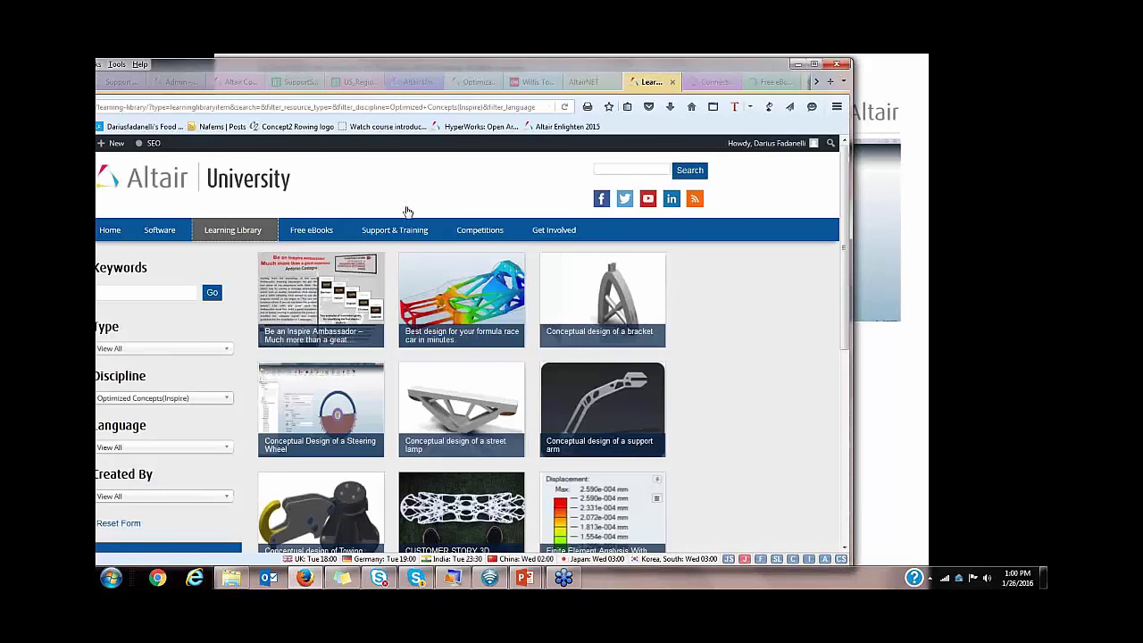
{"action": "mouse_move", "coordinate": [259, 233]}
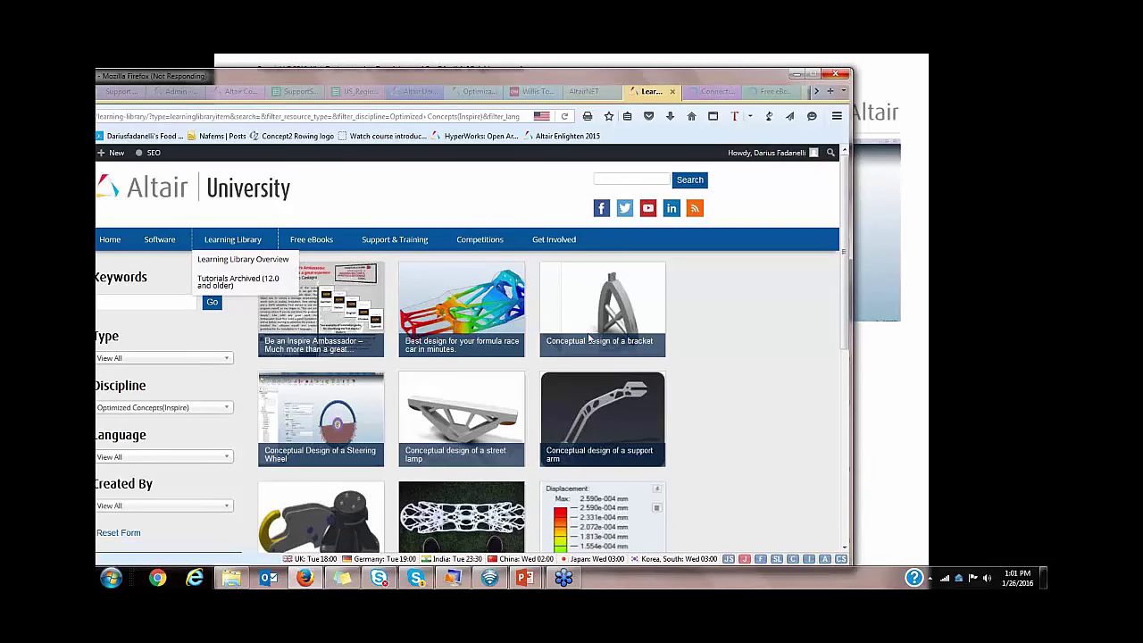
{"action": "mouse_move", "coordinate": [588, 338]}
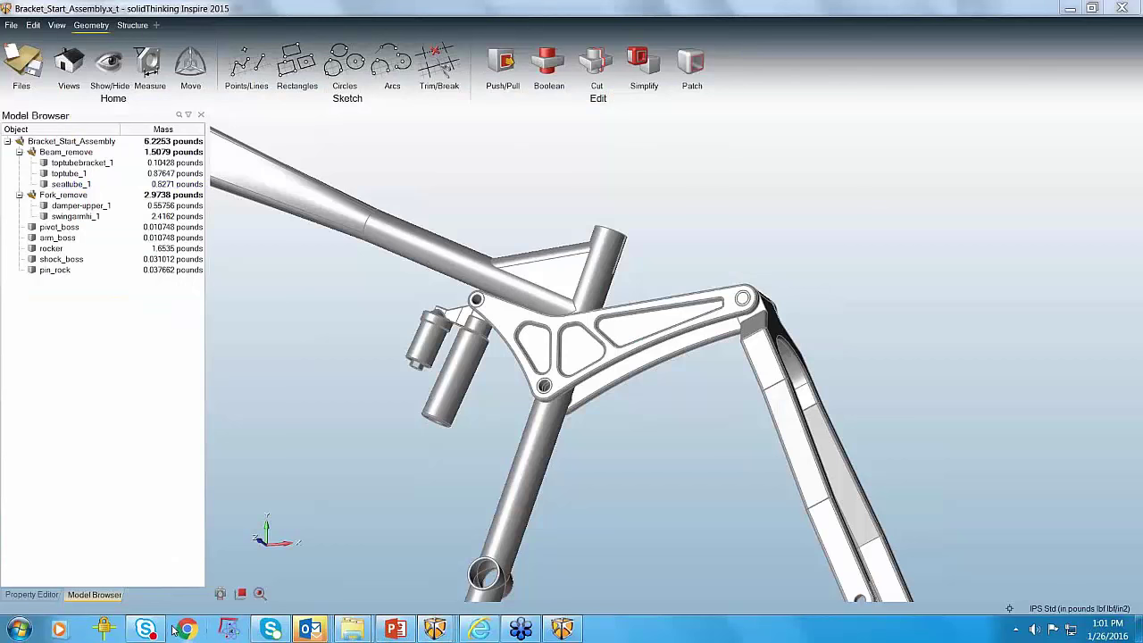
Step: Switch to Chrome and load the altairhyperworks.com HyperWorks product update download page
{"action": "left_click", "coordinate": [188, 631]}
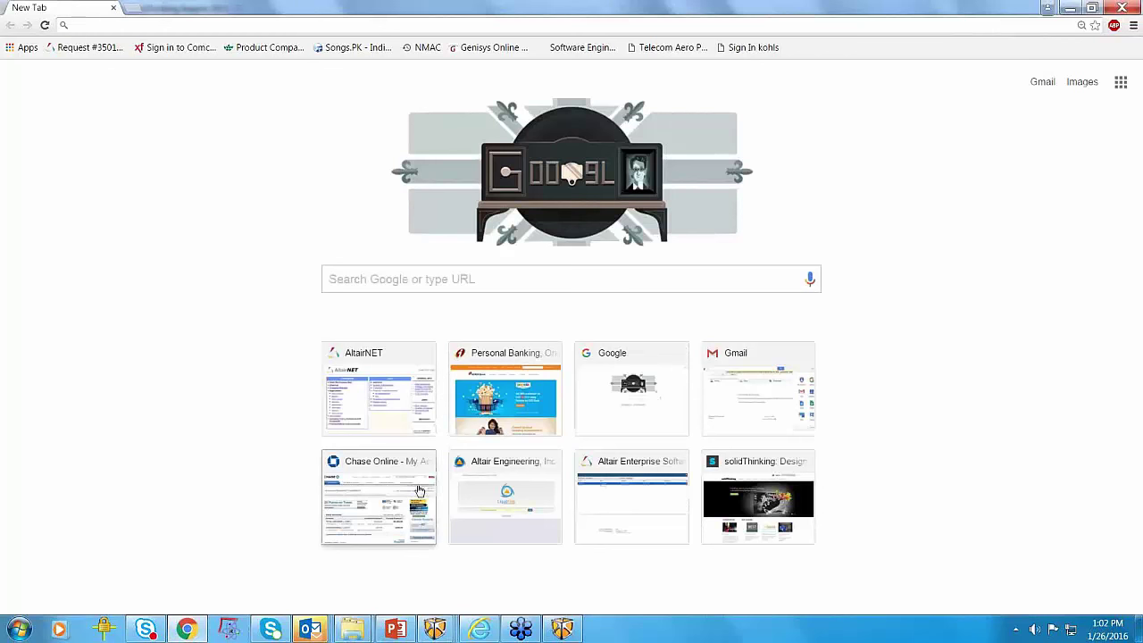
{"action": "left_click", "coordinate": [449, 293]}
{"action": "type", "text": "j"}
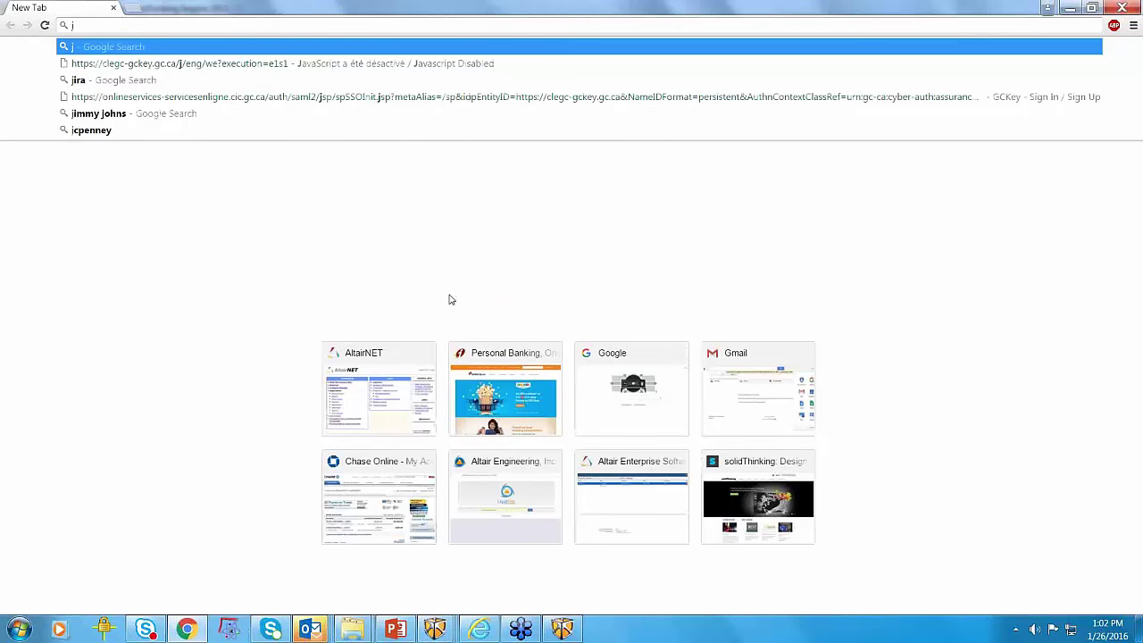
{"action": "key", "text": "BackSpace"}
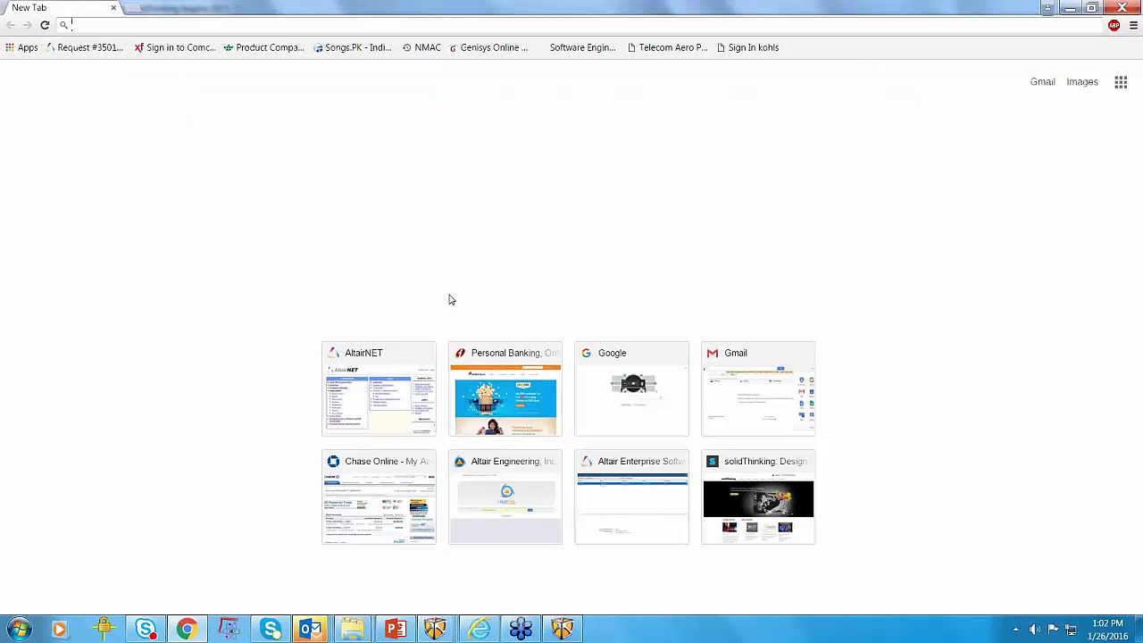
{"action": "type", "text": "alt"}
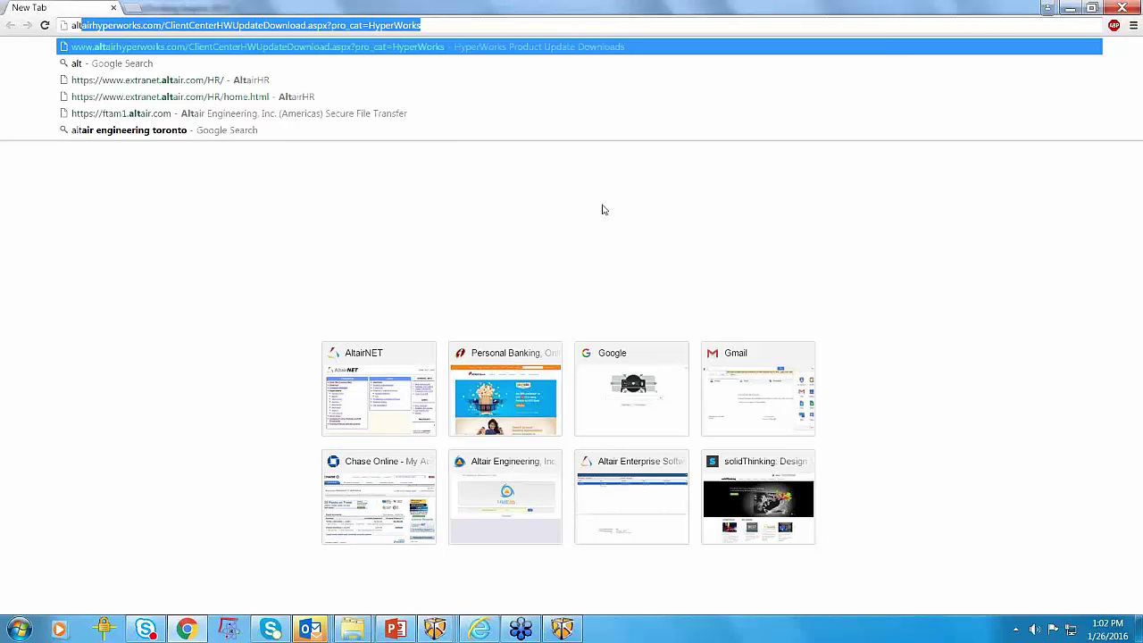
{"action": "key", "text": "Return"}
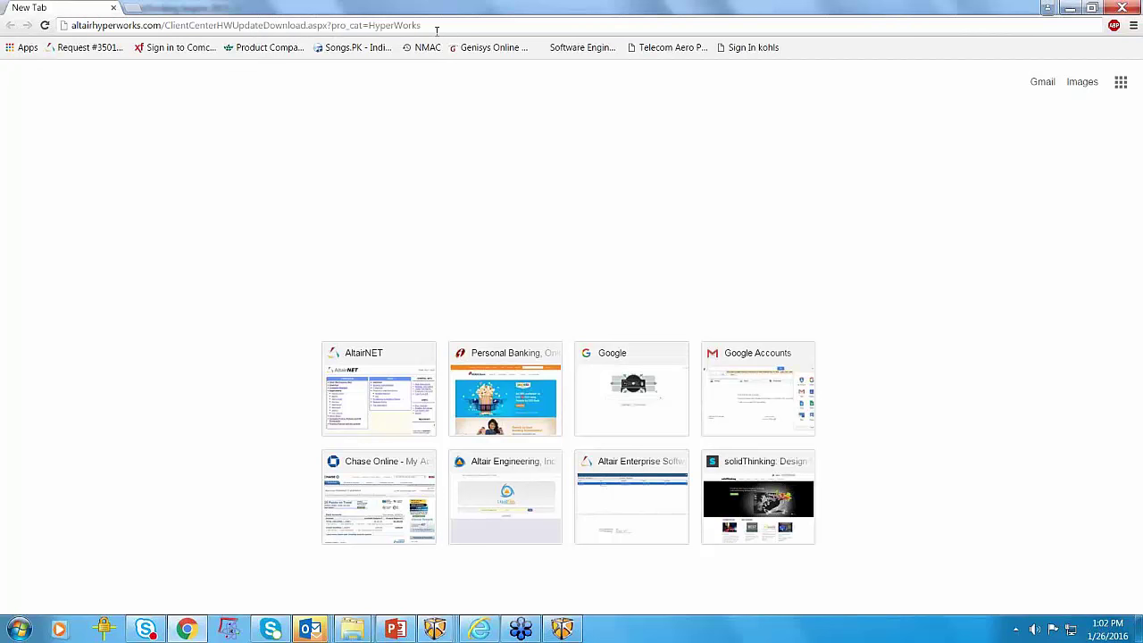
{"action": "key", "text": "Return"}
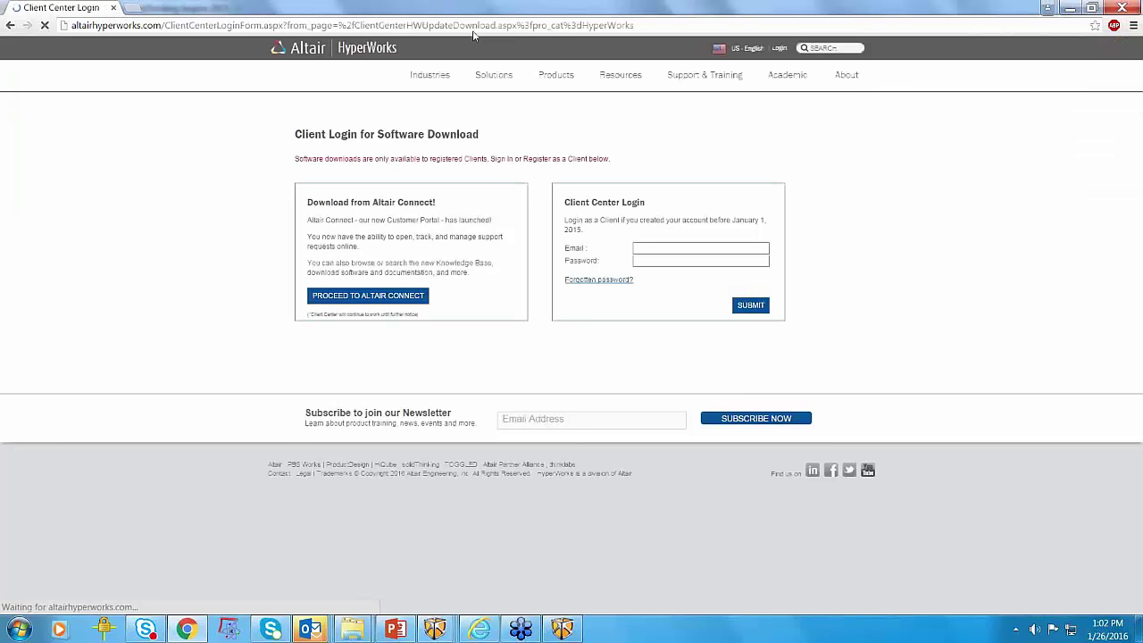
Step: Go from the HyperWorks site to the Academic Program page and open the Altair University Learning Library
{"action": "mouse_move", "coordinate": [488, 89]}
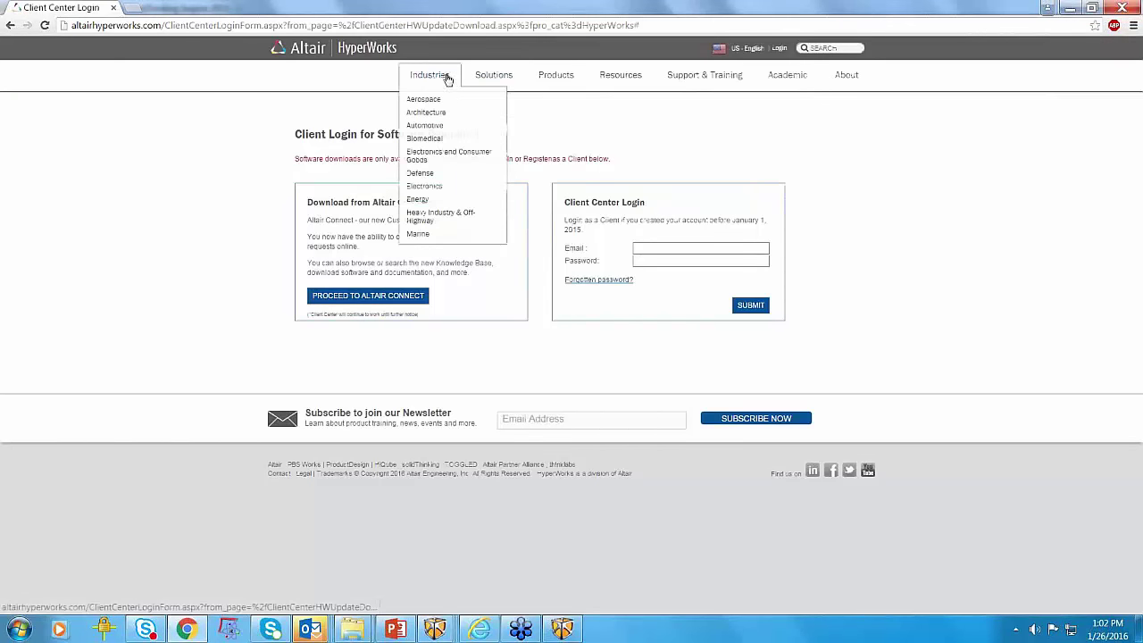
{"action": "left_click", "coordinate": [443, 86]}
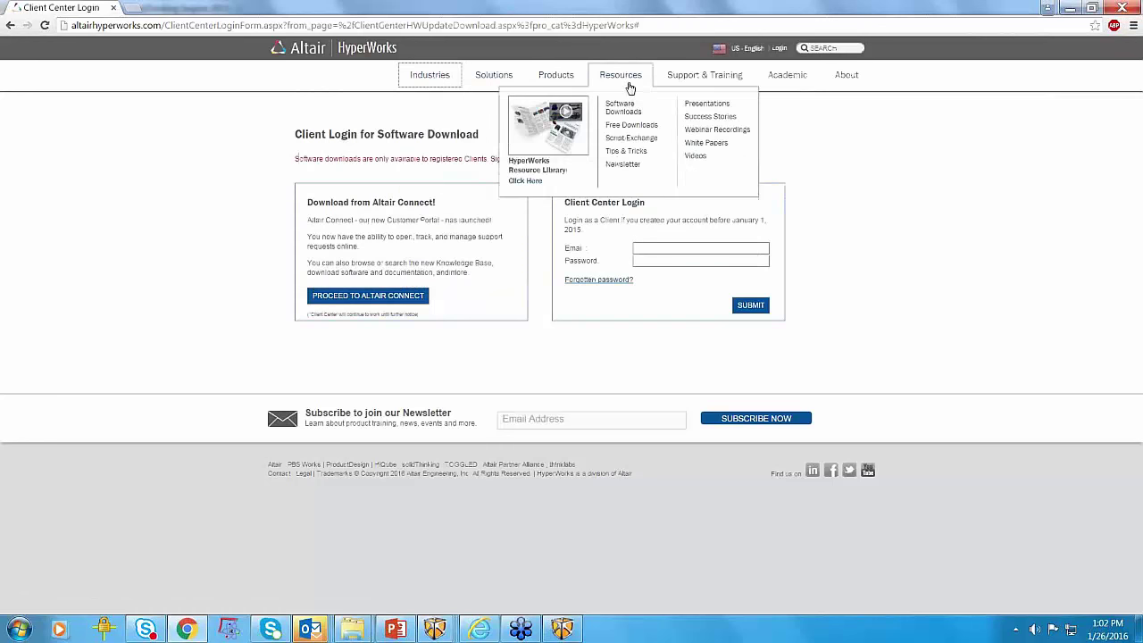
{"action": "mouse_move", "coordinate": [671, 84]}
{"action": "mouse_move", "coordinate": [789, 82]}
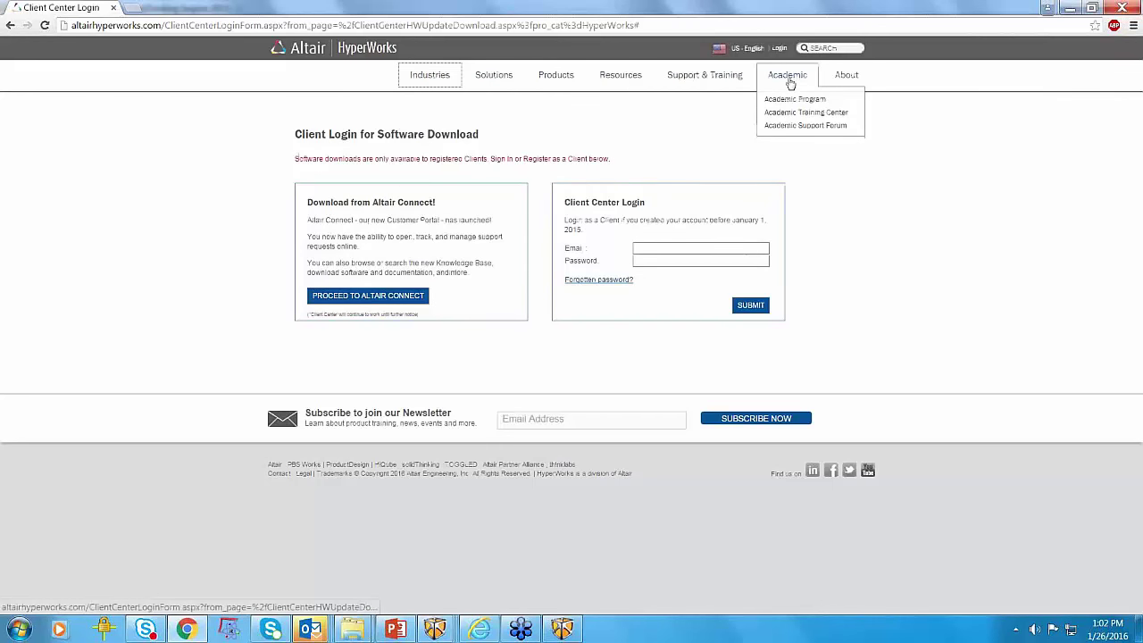
{"action": "left_click", "coordinate": [791, 100]}
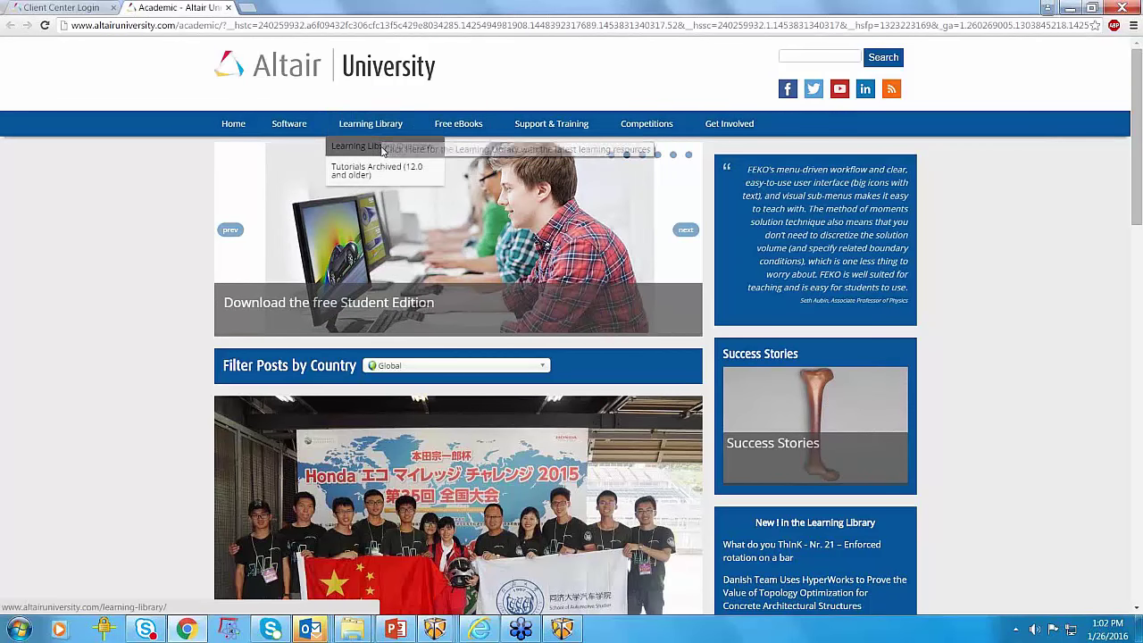
{"action": "left_click", "coordinate": [382, 150]}
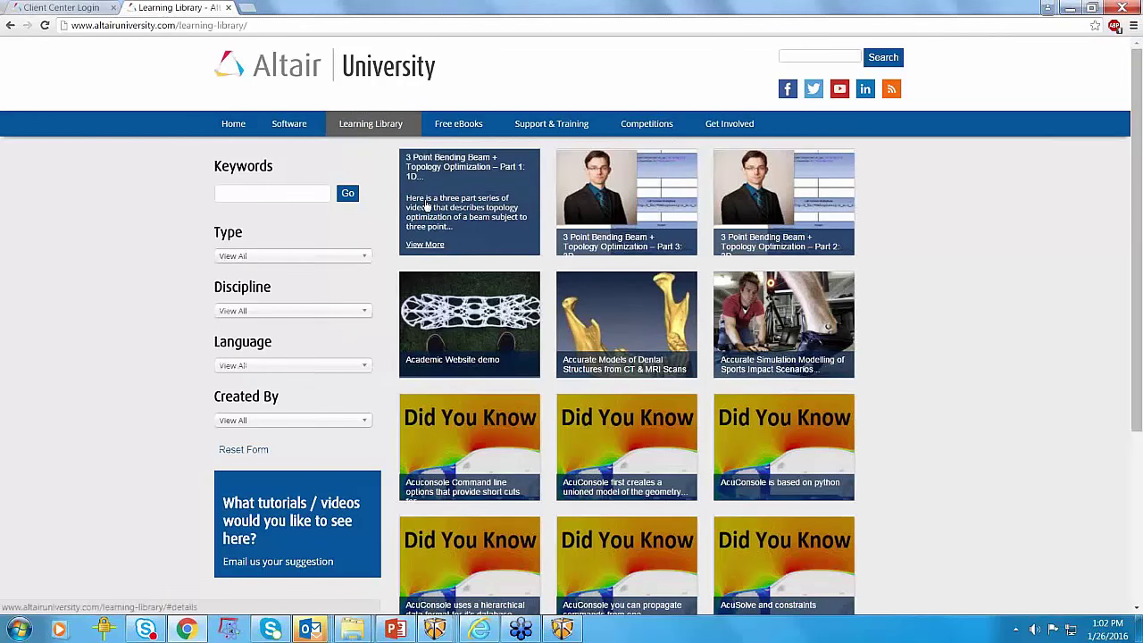
Step: Filter the Learning Library by resource type, trying Self Paced Courses and switching to Training Videos
{"action": "left_click", "coordinate": [367, 258]}
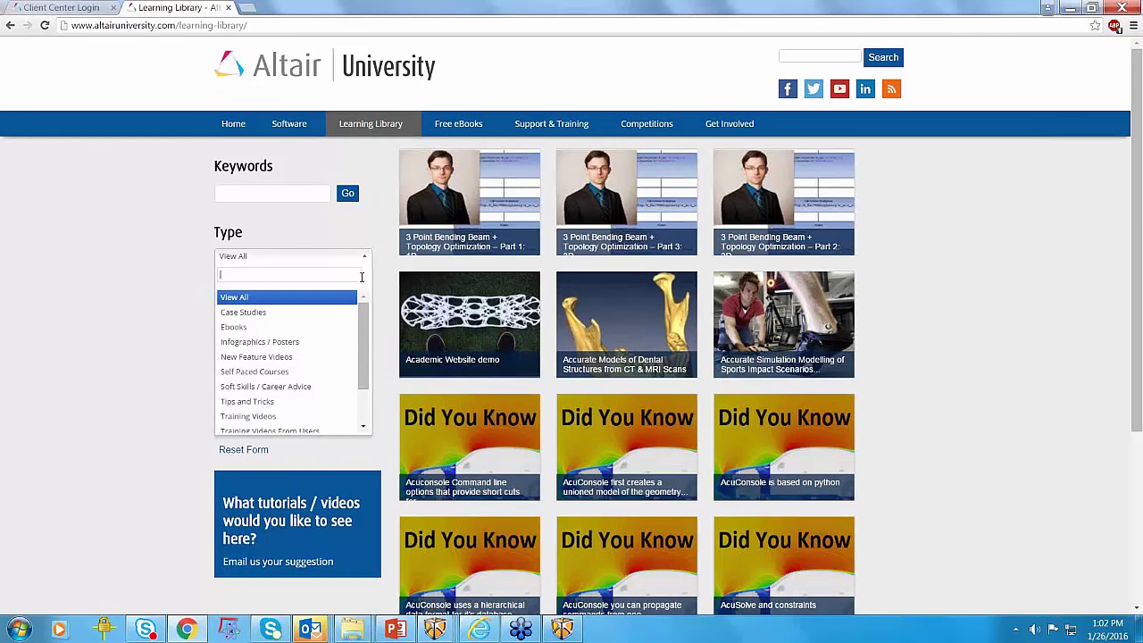
{"action": "left_click", "coordinate": [294, 373]}
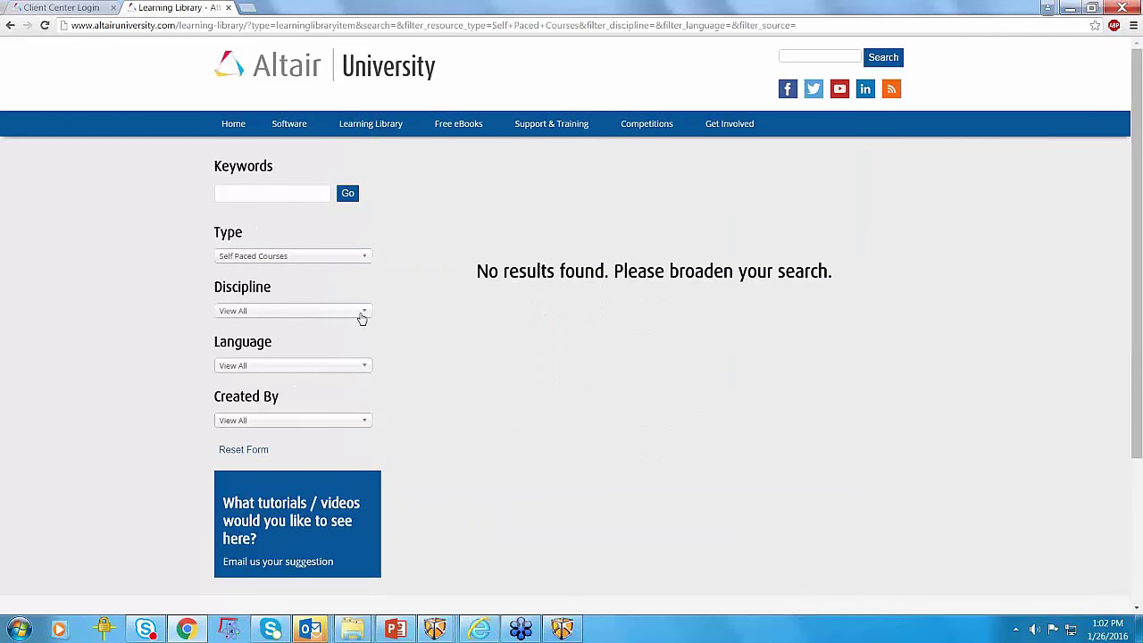
{"action": "left_click", "coordinate": [366, 258]}
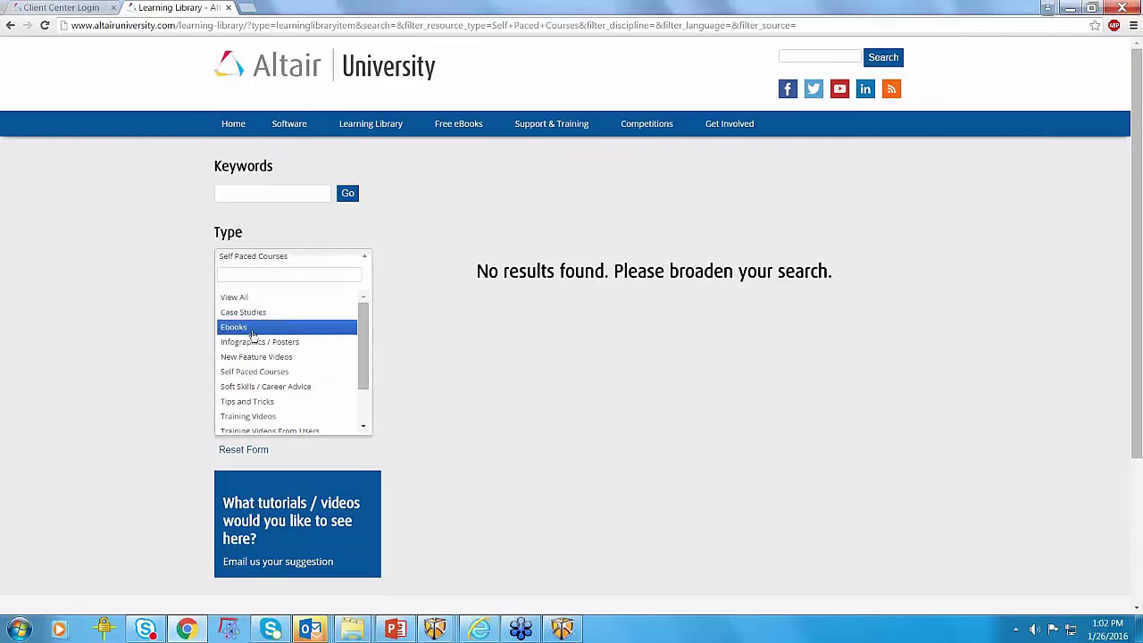
{"action": "left_click", "coordinate": [255, 416]}
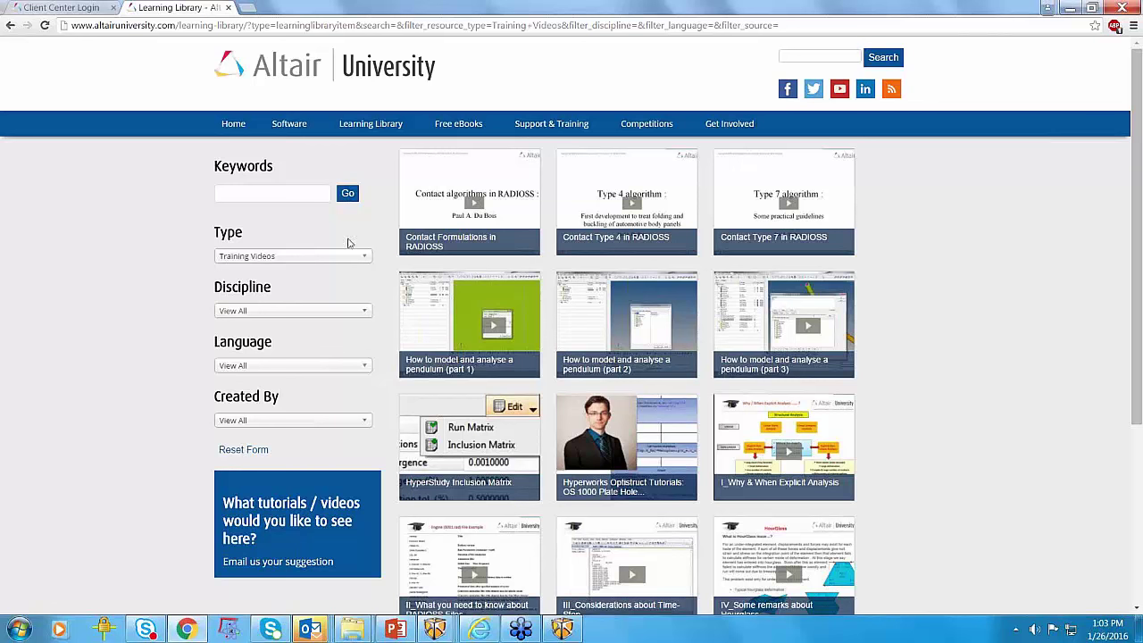
Step: Filter the Learning Library by the Meshing discipline and set the resource type to View All
{"action": "left_click", "coordinate": [361, 315]}
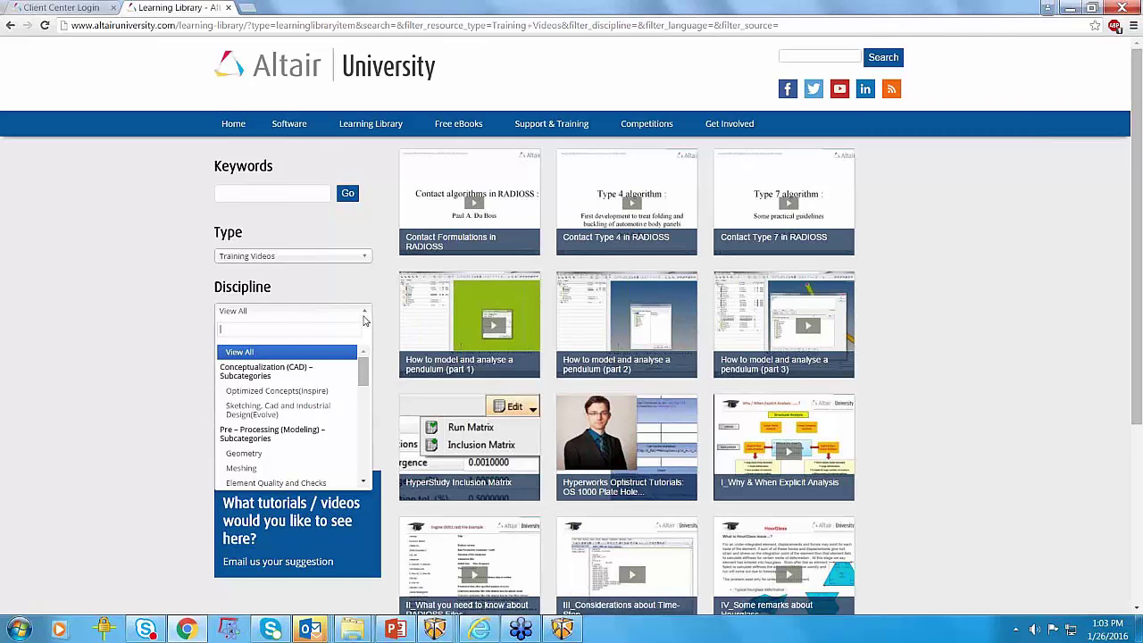
{"action": "left_click", "coordinate": [256, 468]}
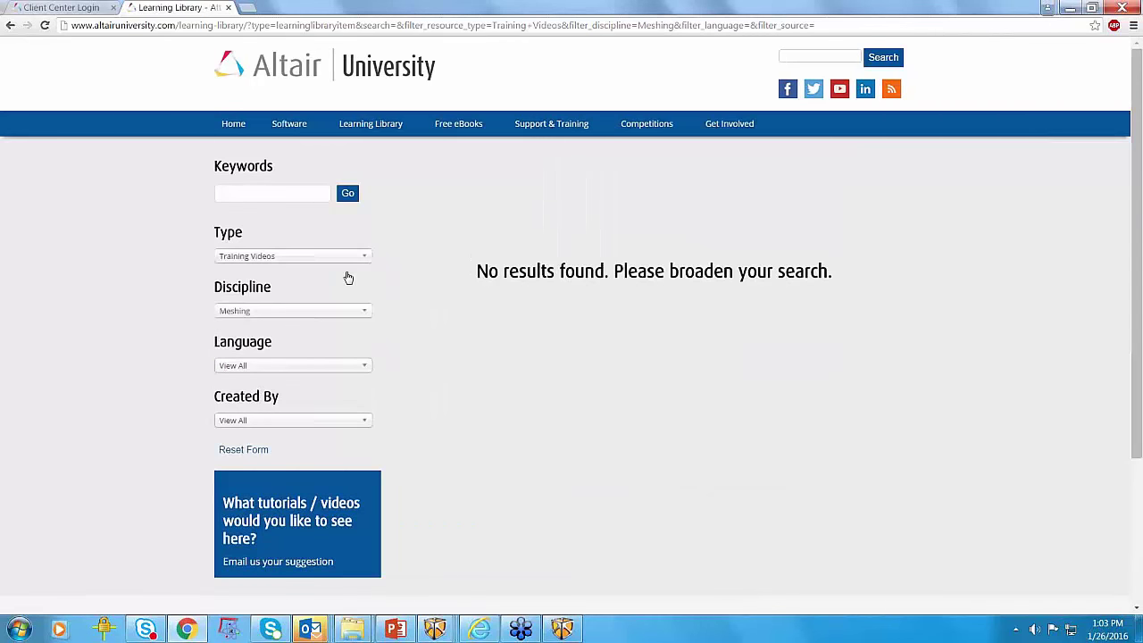
{"action": "left_click", "coordinate": [364, 256]}
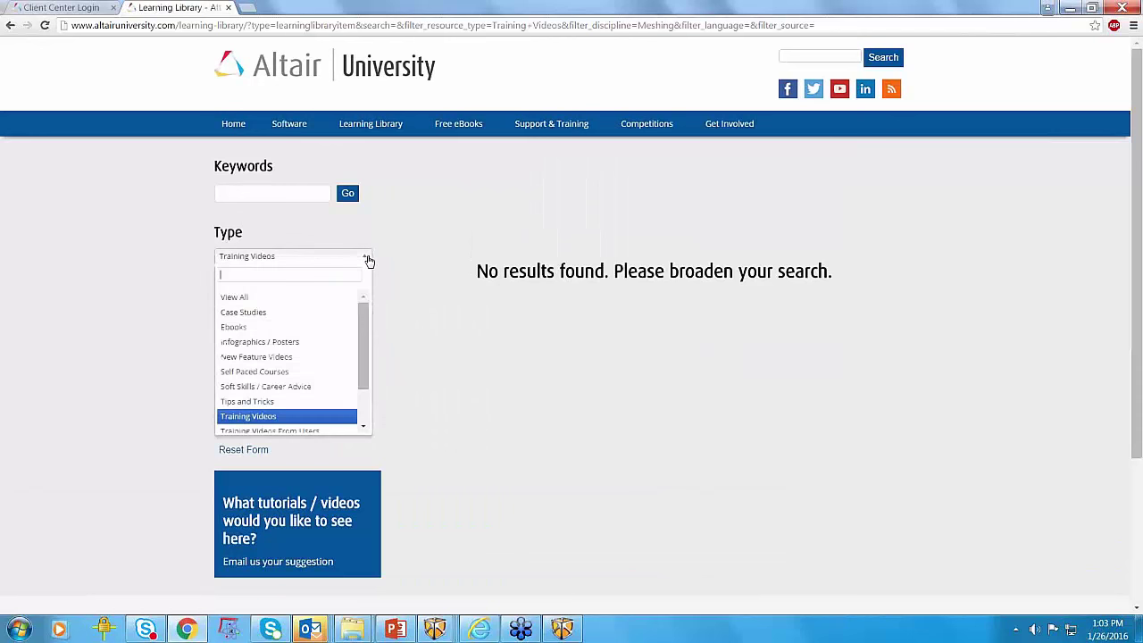
{"action": "left_click", "coordinate": [266, 298]}
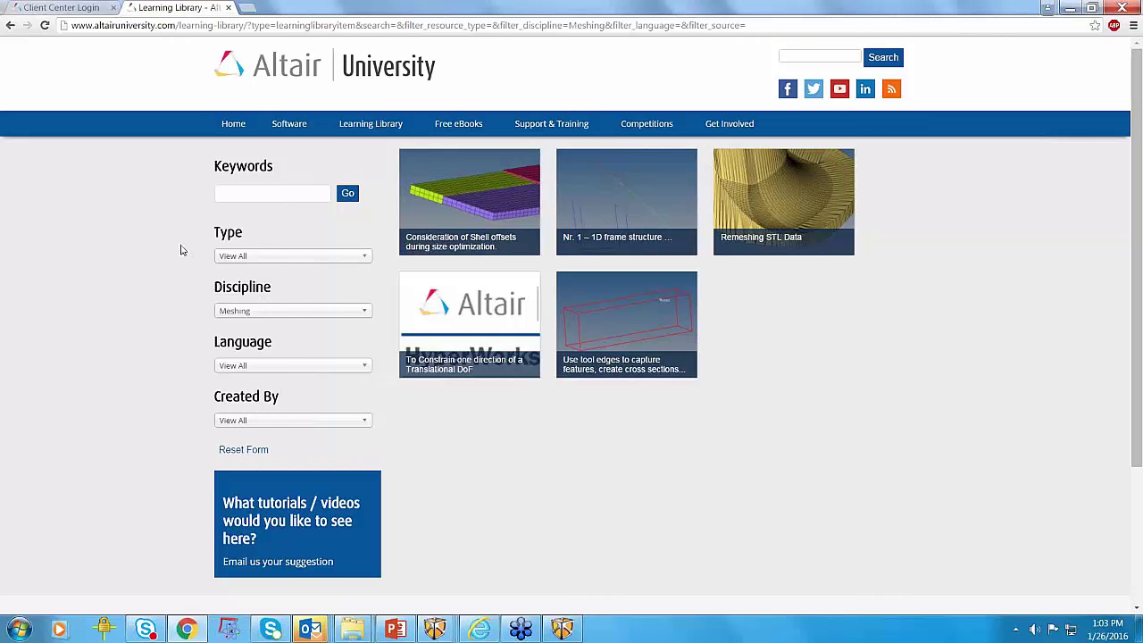
Step: Open the download page of the free HyperWorks 13.0 Student Edition and read through the ordering instructions
{"action": "mouse_move", "coordinate": [290, 128]}
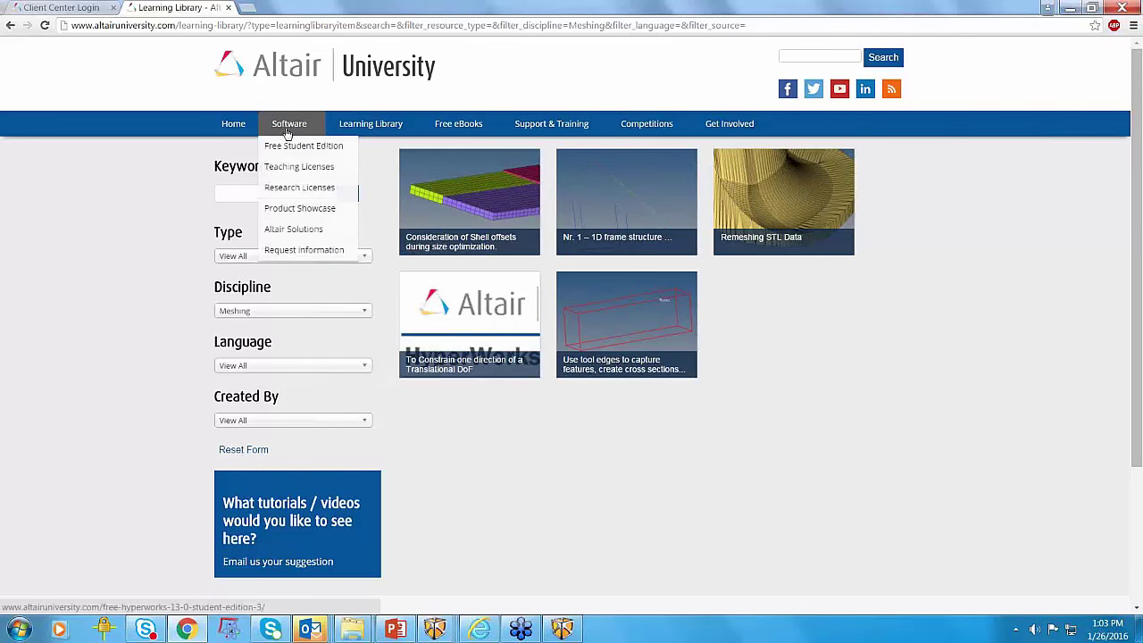
{"action": "left_click", "coordinate": [289, 150]}
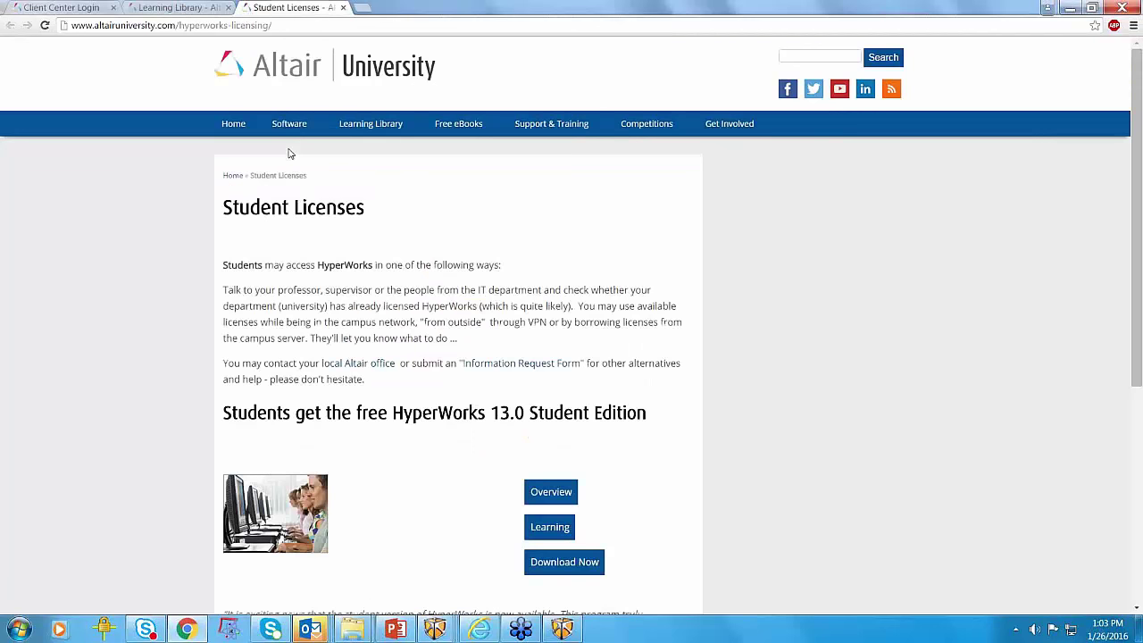
{"action": "left_click", "coordinate": [551, 570]}
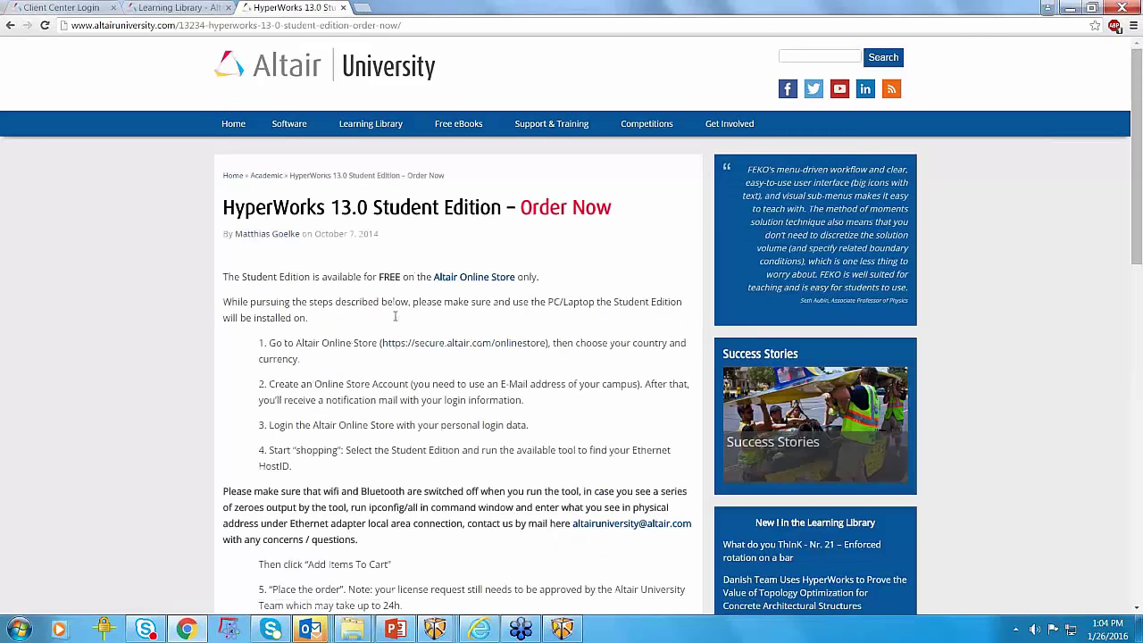
{"action": "scroll", "coordinate": [434, 295], "scroll_direction": "down", "scroll_amount": 2}
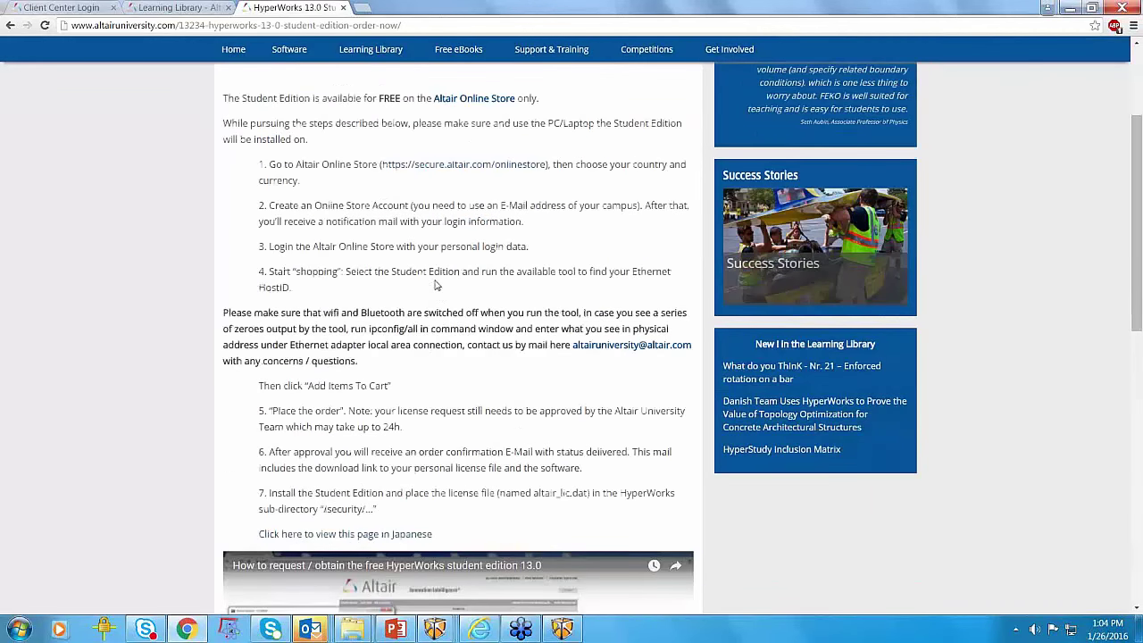
{"action": "scroll", "coordinate": [531, 266], "scroll_direction": "down", "scroll_amount": 2}
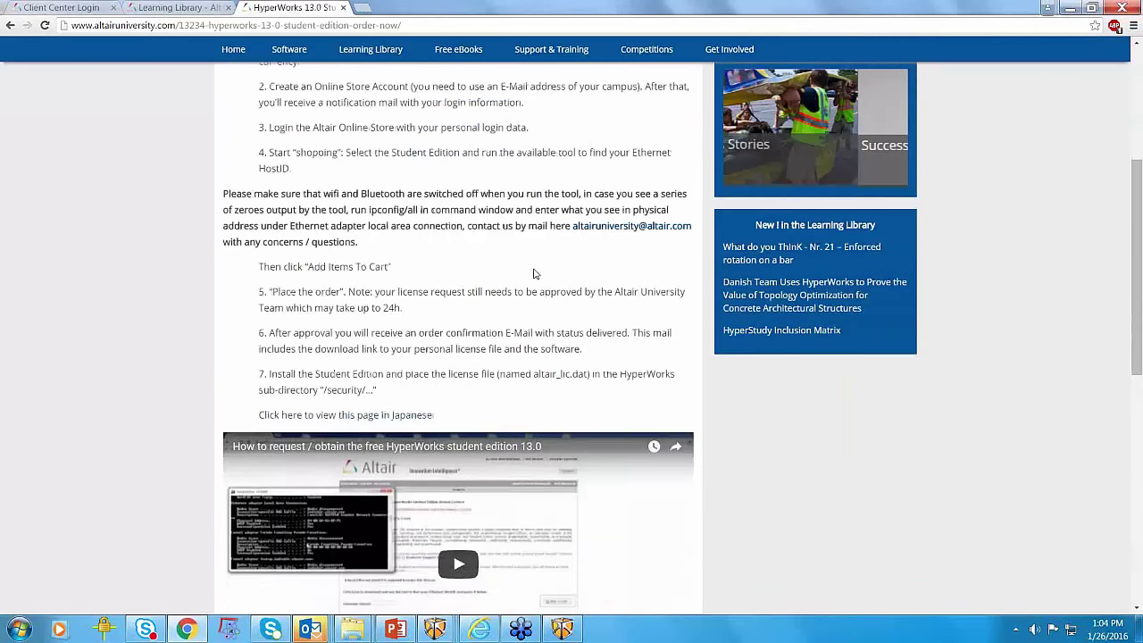
{"action": "scroll", "coordinate": [534, 272], "scroll_direction": "up", "scroll_amount": 3}
{"action": "scroll", "coordinate": [534, 272], "scroll_direction": "up", "scroll_amount": 1}
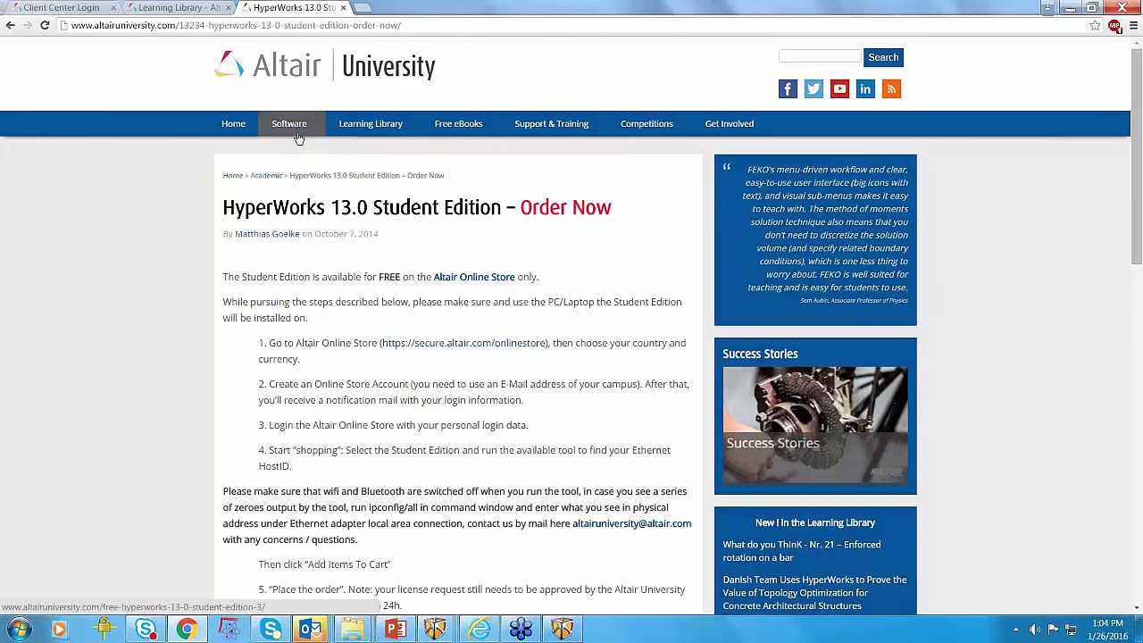
Step: Open the Altair HyperWorks Support Forum from the support and training resources, and return to the Student Edition page
{"action": "mouse_move", "coordinate": [296, 130]}
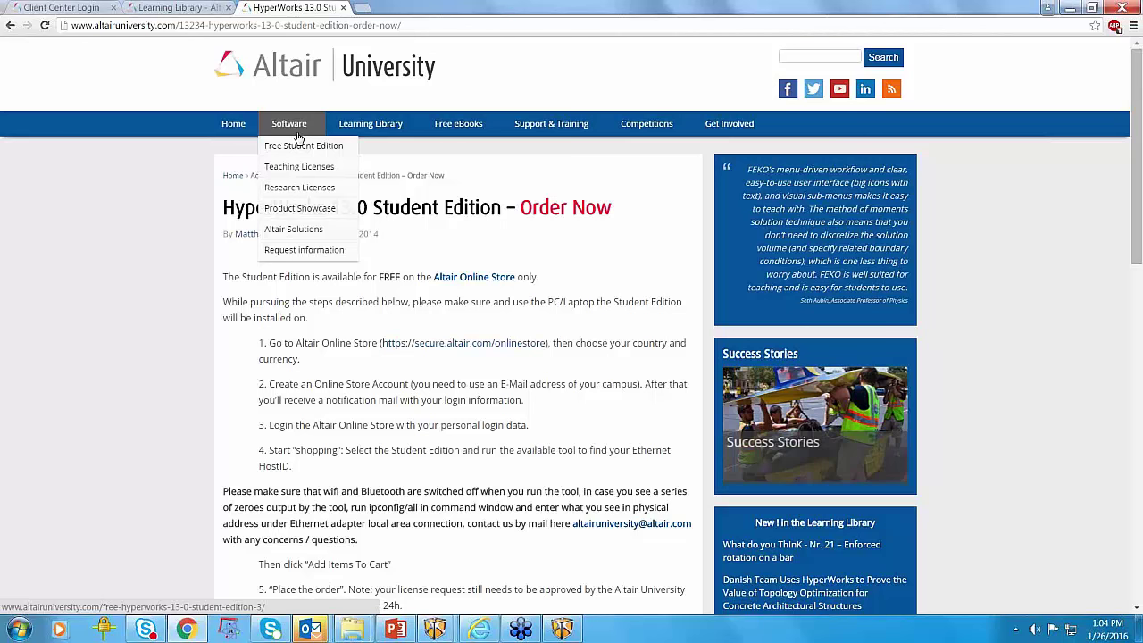
{"action": "mouse_move", "coordinate": [540, 130]}
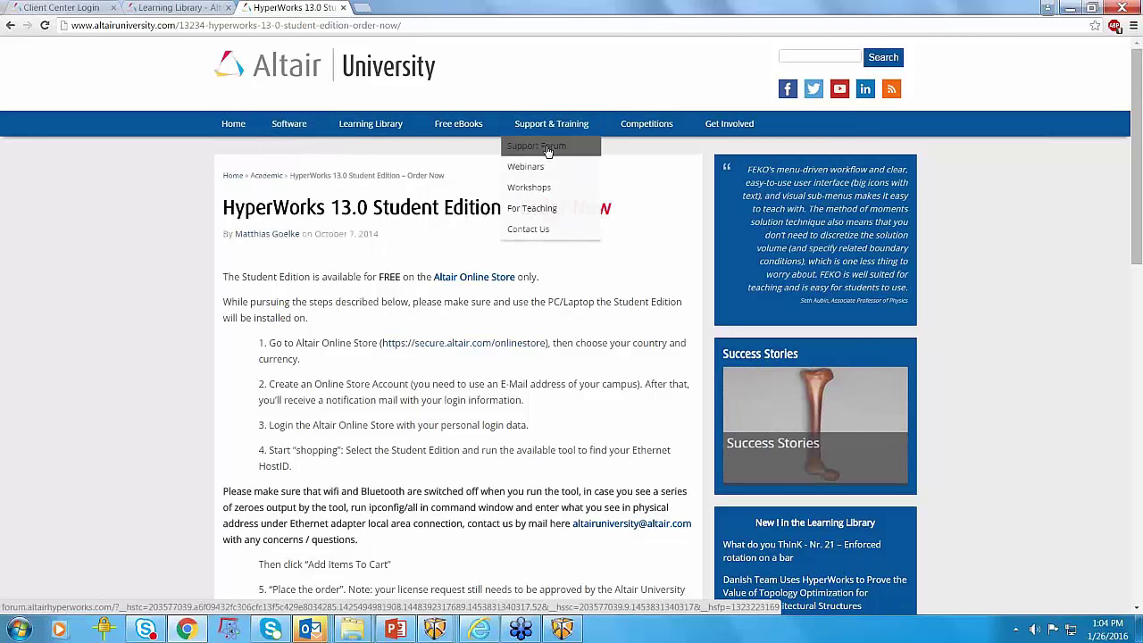
{"action": "left_click", "coordinate": [548, 152]}
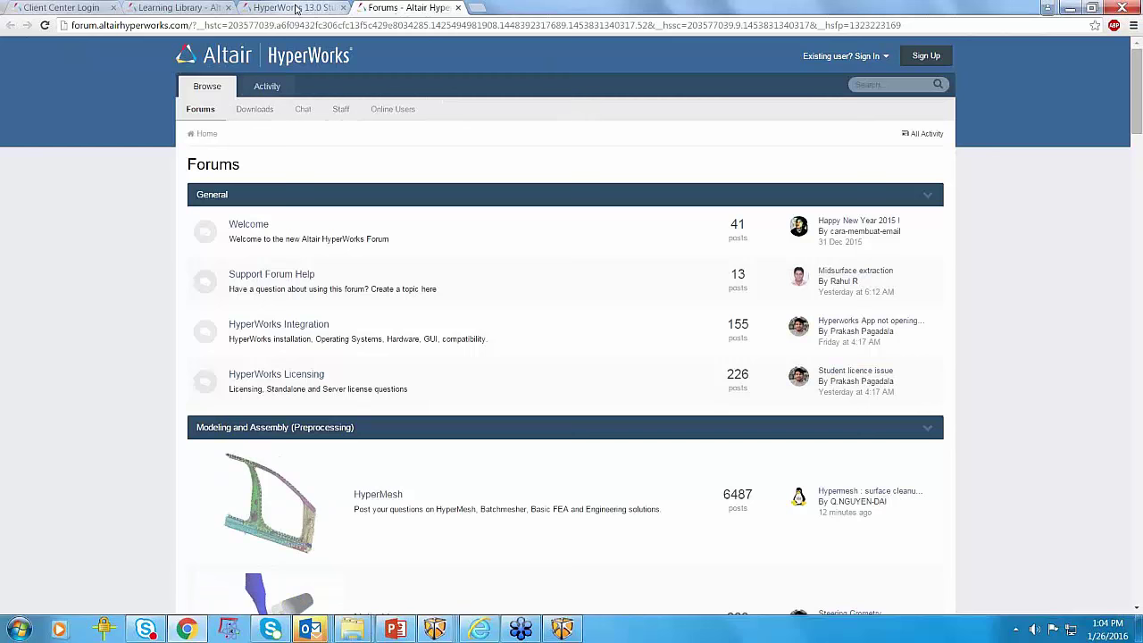
{"action": "left_click", "coordinate": [297, 9]}
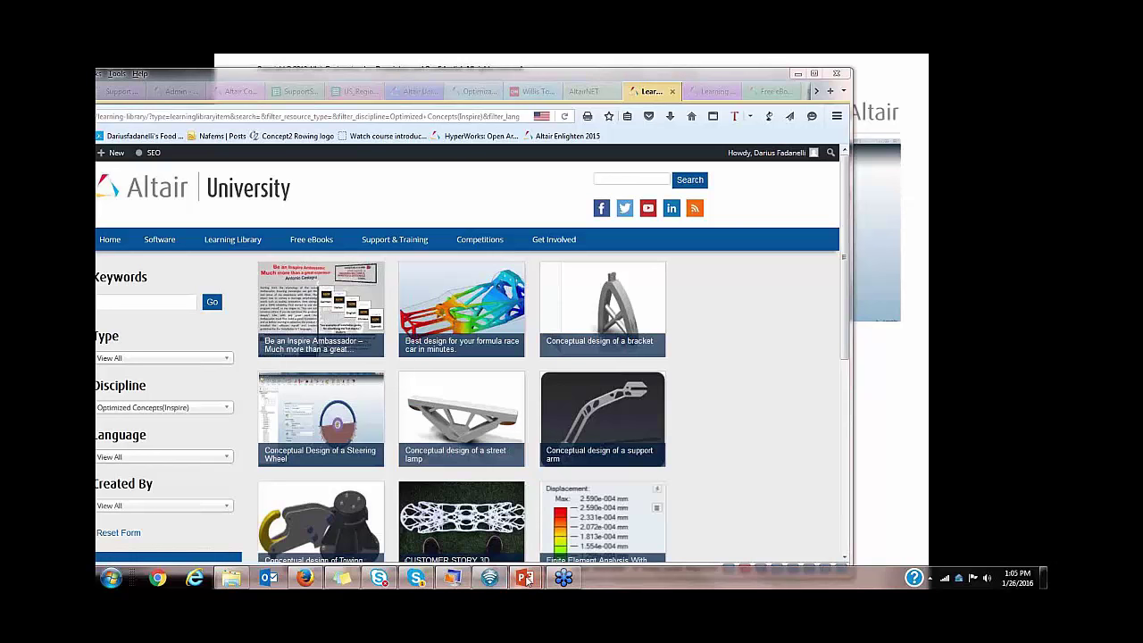
Step: Switch to the PowerPoint slide show and advance to the Airplane Bearing Bracket Challenge contest slide
{"action": "mouse_move", "coordinate": [526, 579]}
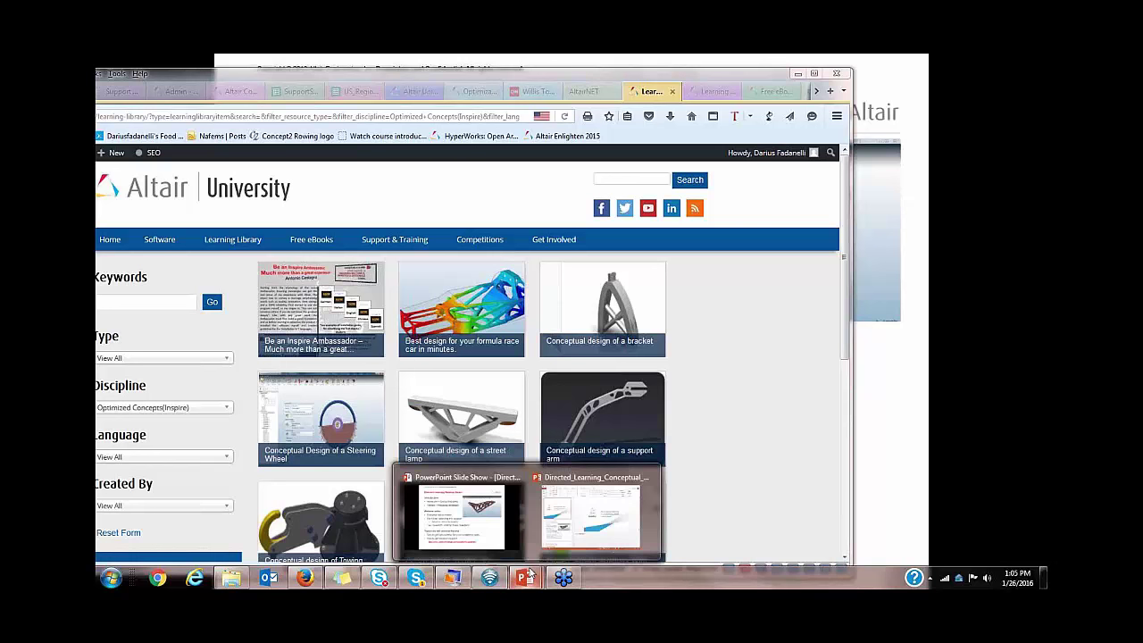
{"action": "left_click", "coordinate": [525, 536]}
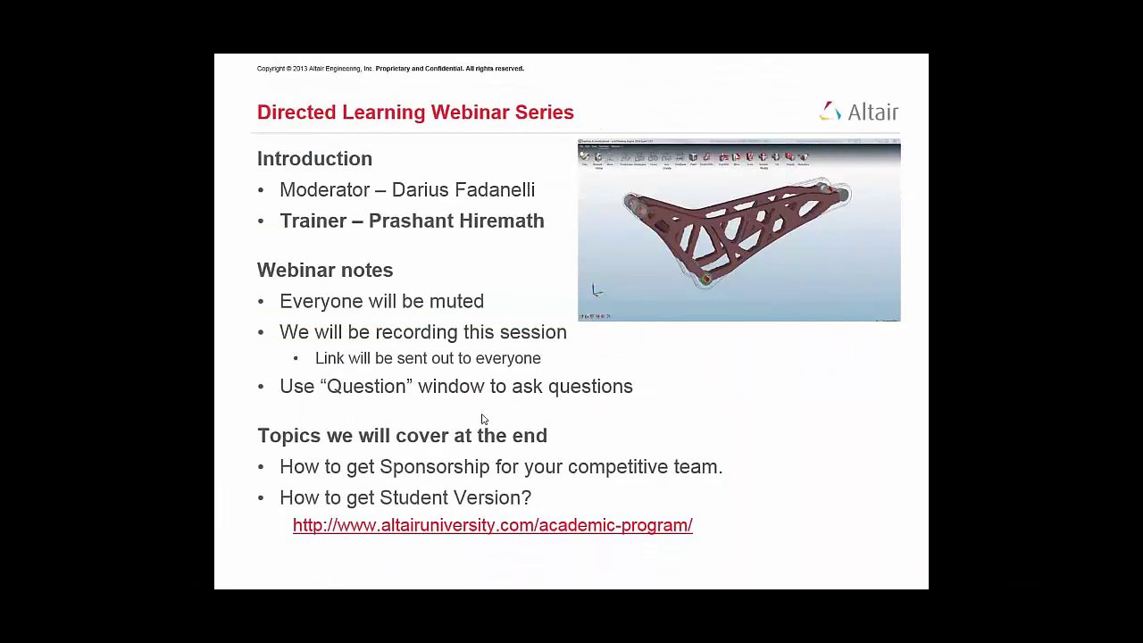
{"action": "left_click", "coordinate": [707, 423]}
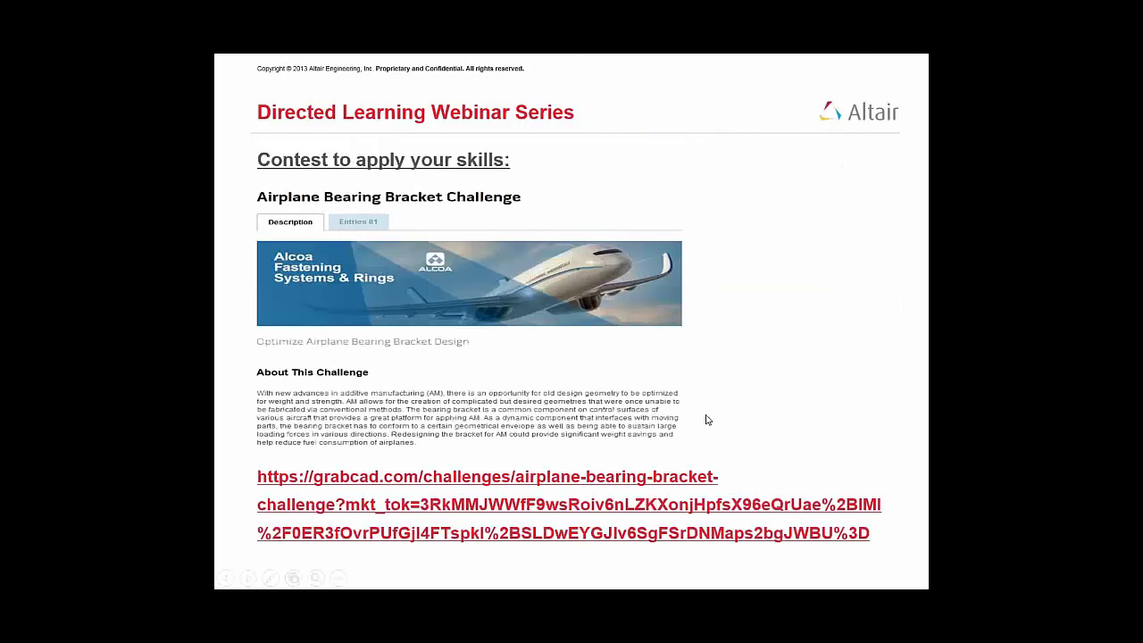